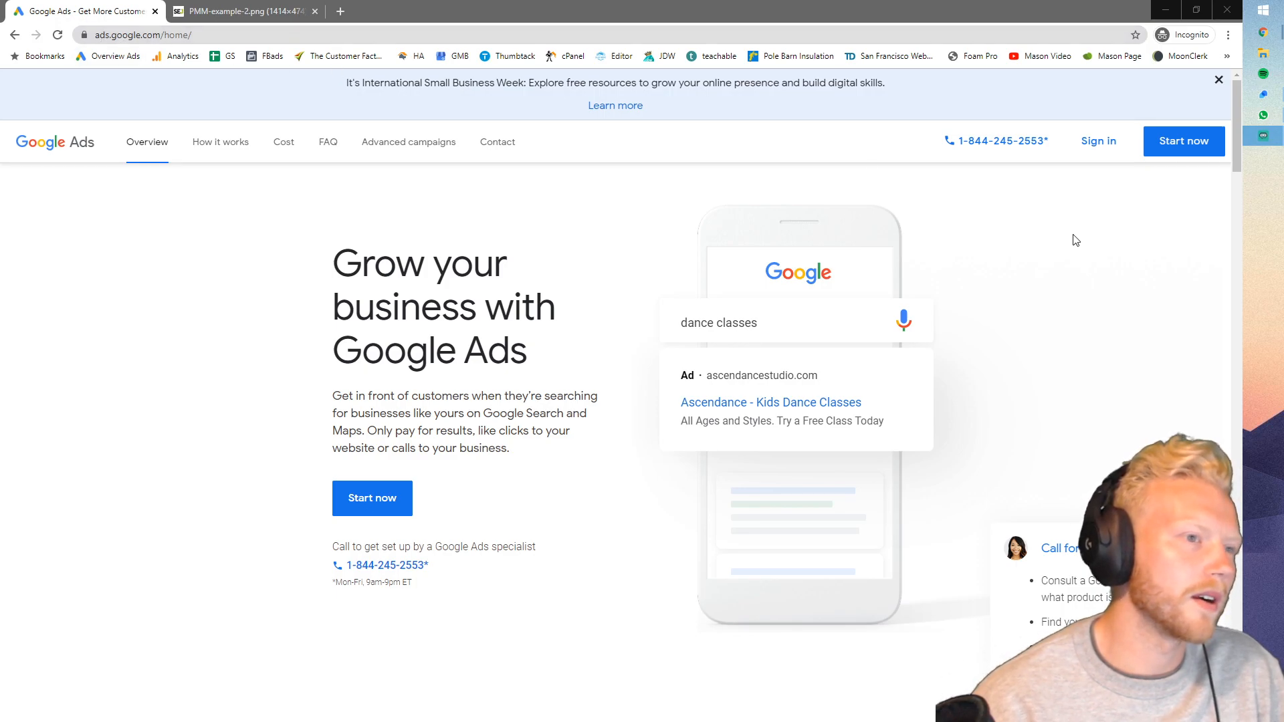
- Sign in, start a new Google Ads account and switch the campaign setup to Expert Mode
{"action": "left_click", "coordinate": [1099, 142]}
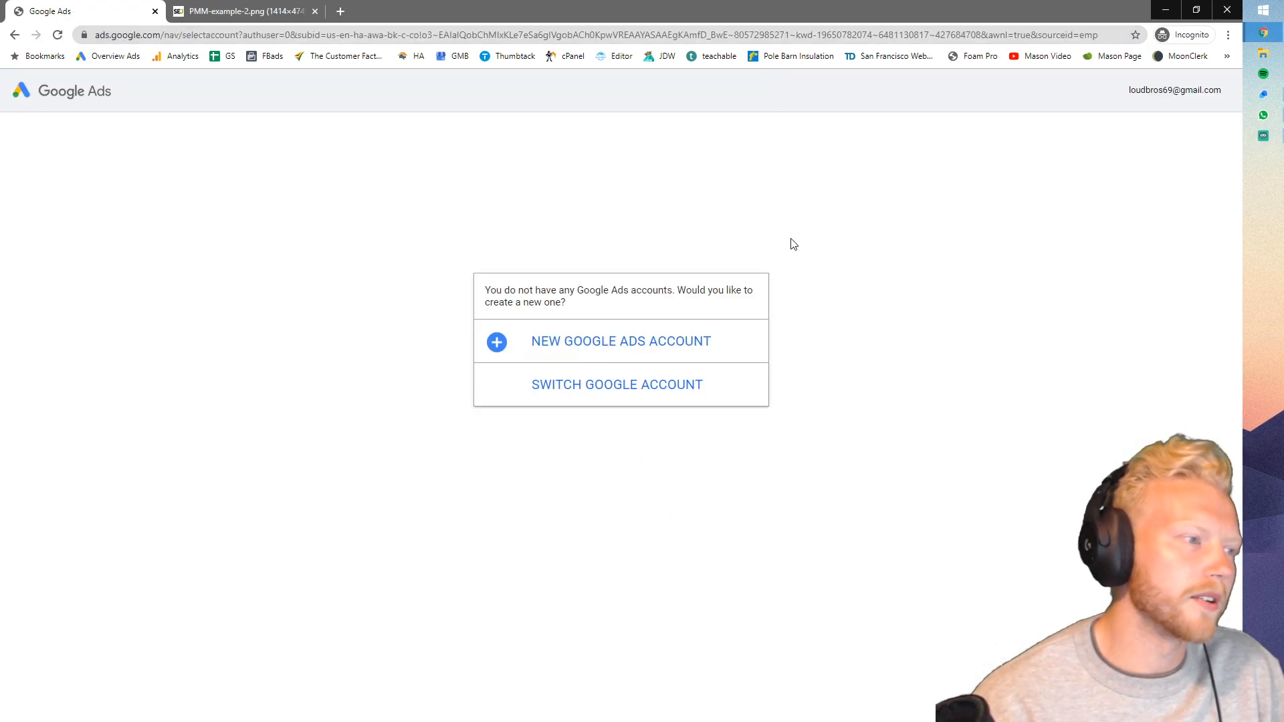
{"action": "left_click_drag", "start_coordinate": [1127, 92], "coordinate": [1202, 91]}
{"action": "left_click", "coordinate": [1188, 90]}
{"action": "triple_click", "coordinate": [1167, 91]}
{"action": "left_click", "coordinate": [1097, 99]}
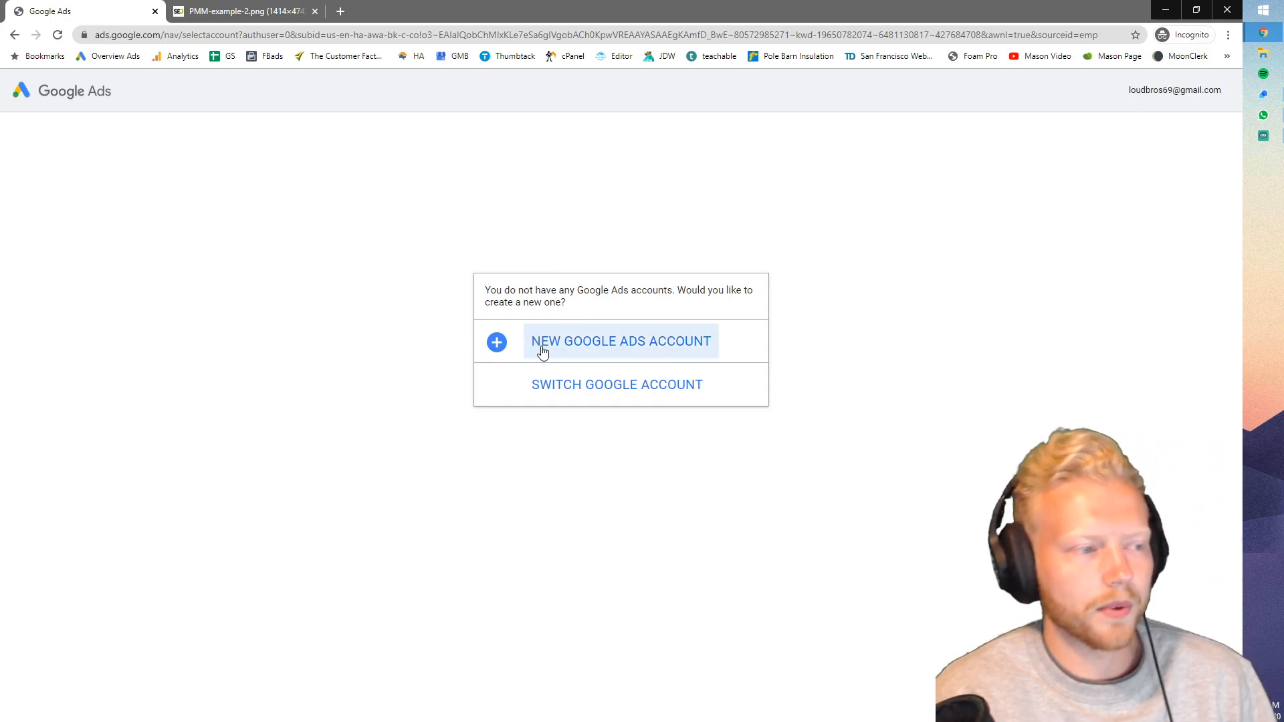
{"action": "left_click", "coordinate": [565, 346]}
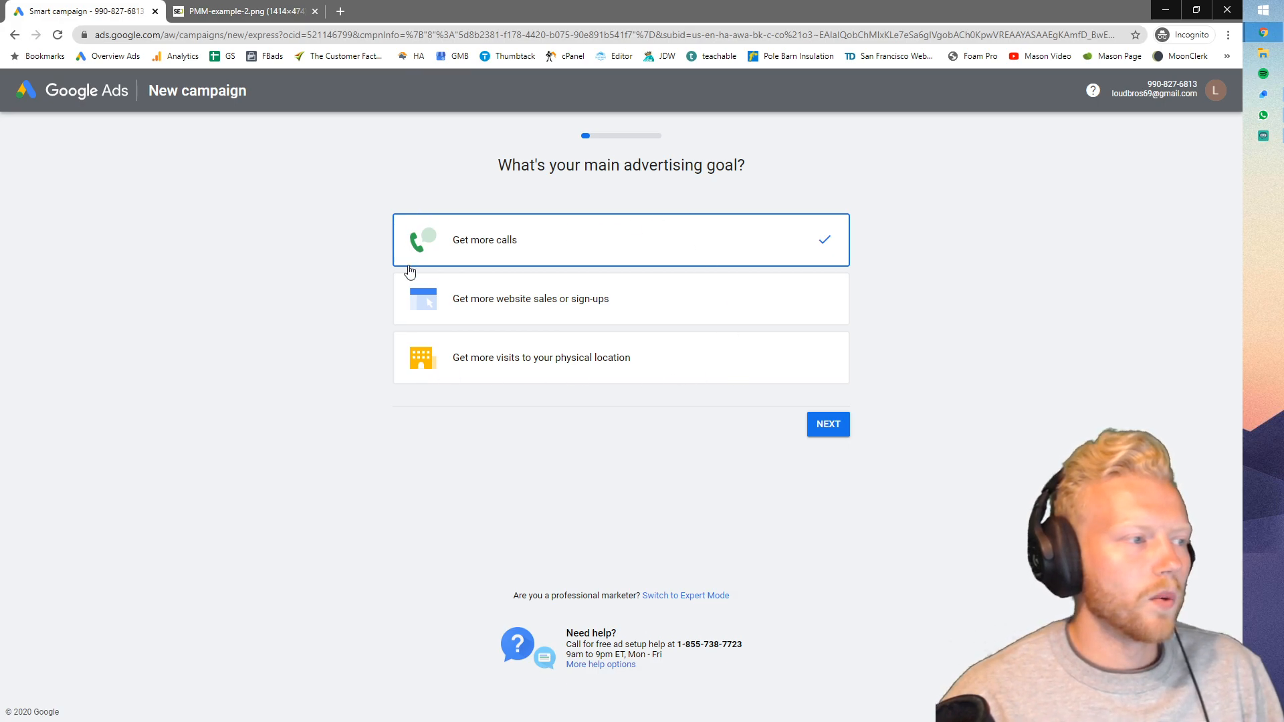
{"action": "left_click", "coordinate": [689, 601]}
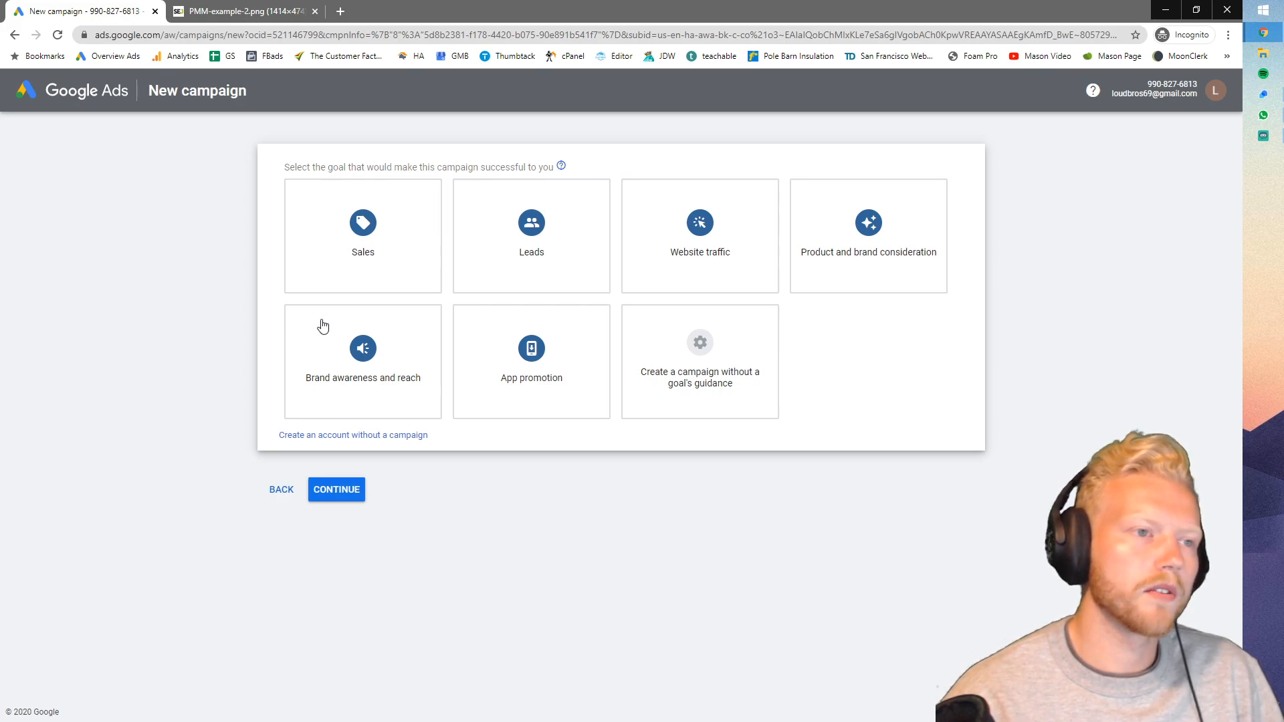
- Choose Website traffic as the campaign goal and Search as the campaign type
{"action": "left_click", "coordinate": [699, 259]}
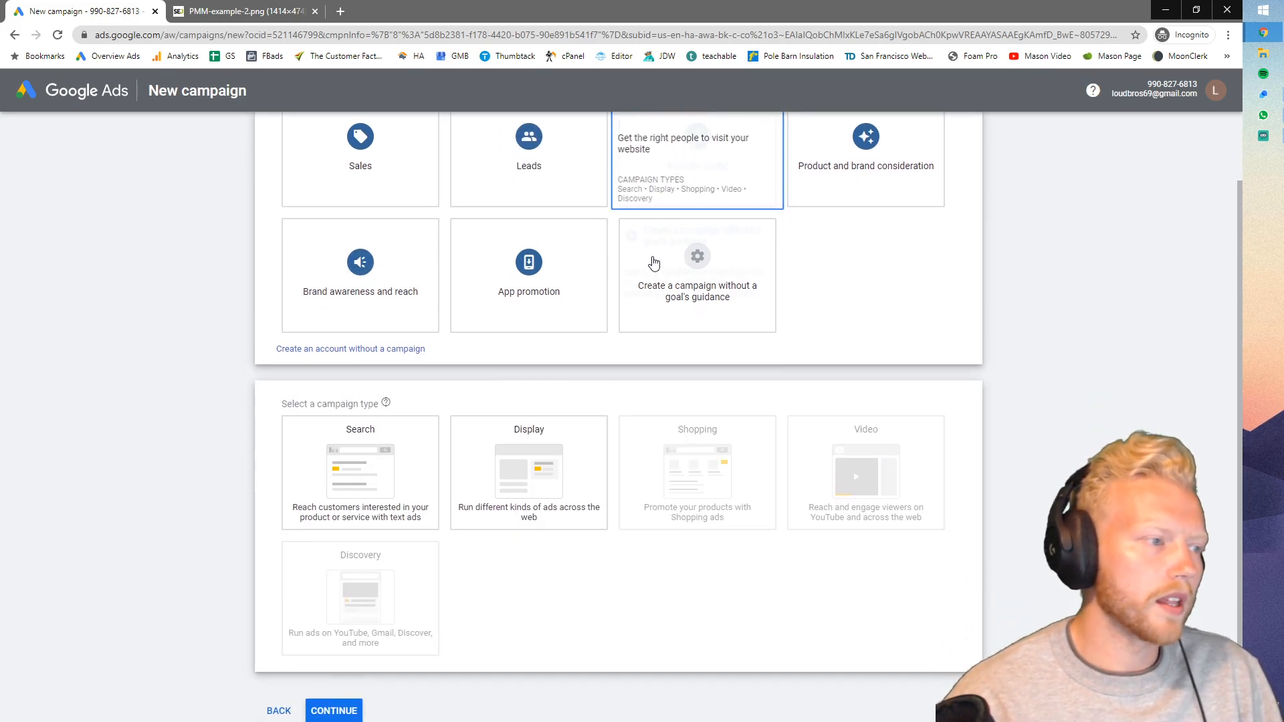
{"action": "scroll", "coordinate": [660, 421], "scroll_direction": "down", "scroll_amount": 1}
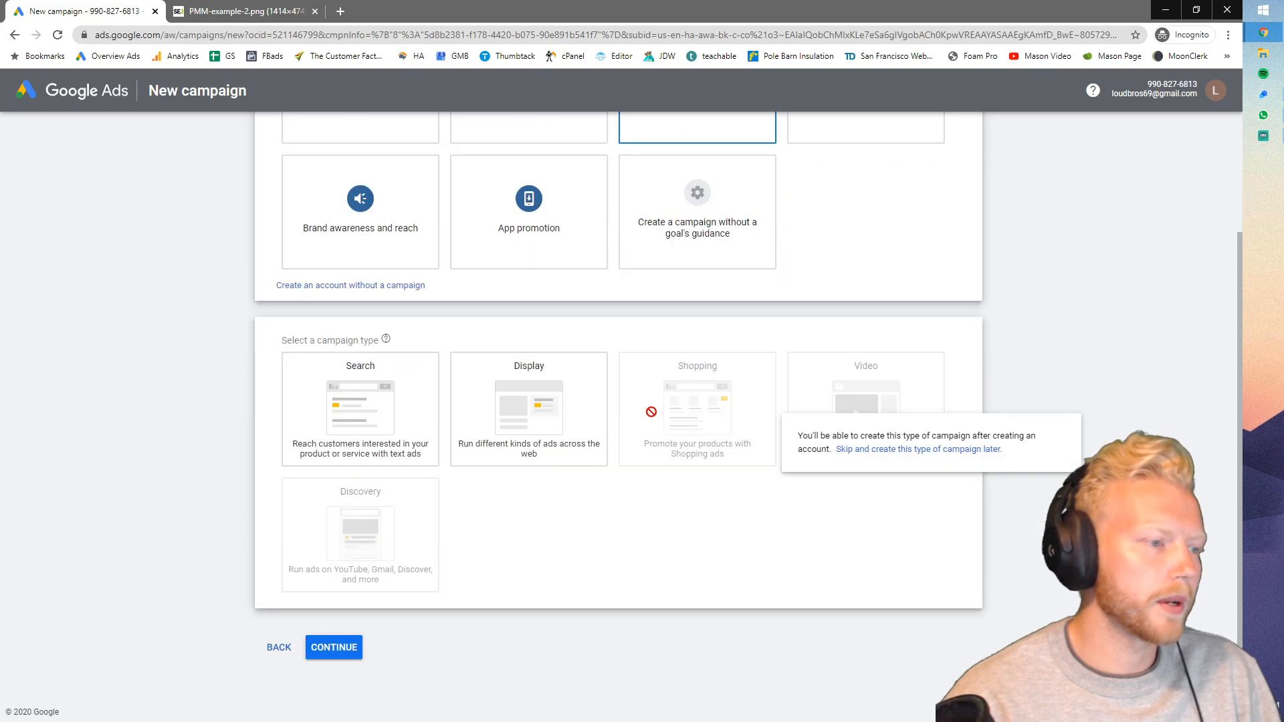
{"action": "left_click", "coordinate": [326, 414]}
{"action": "left_click", "coordinate": [528, 428]}
{"action": "left_click", "coordinate": [429, 389]}
{"action": "left_click", "coordinate": [516, 415]}
{"action": "left_click", "coordinate": [410, 416]}
{"action": "left_click", "coordinate": [349, 420]}
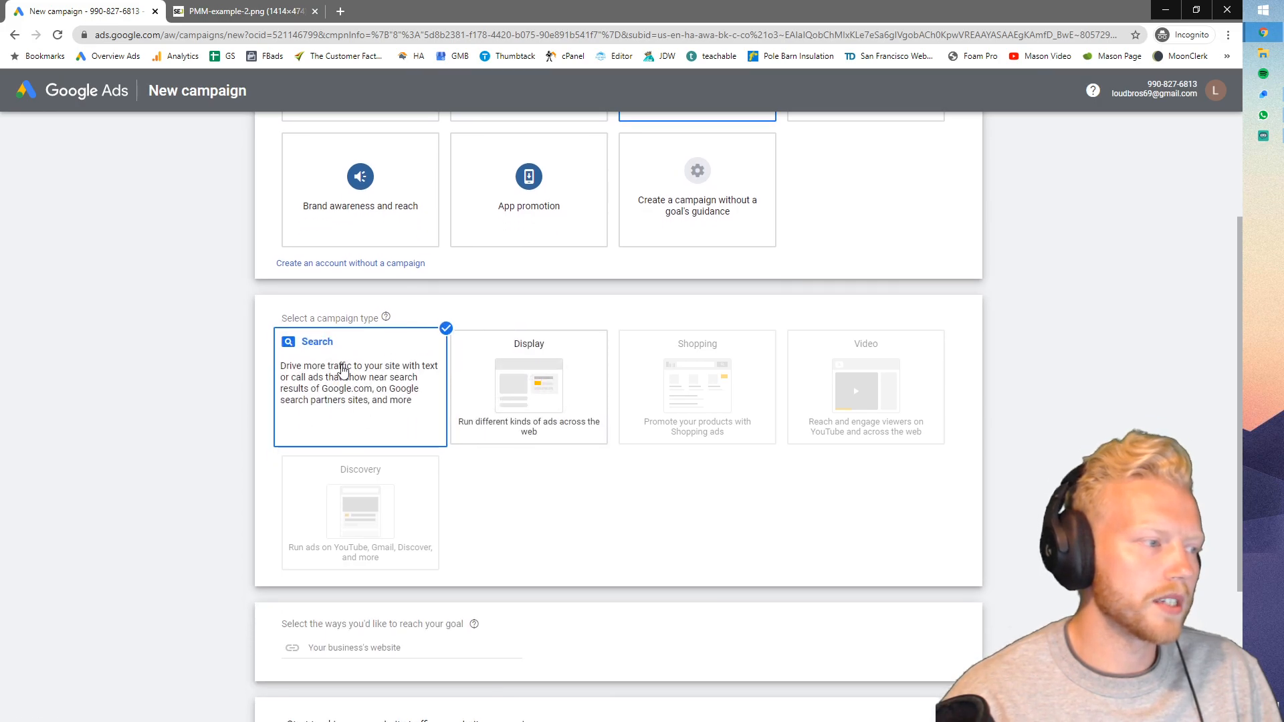
{"action": "left_click", "coordinate": [367, 438]}
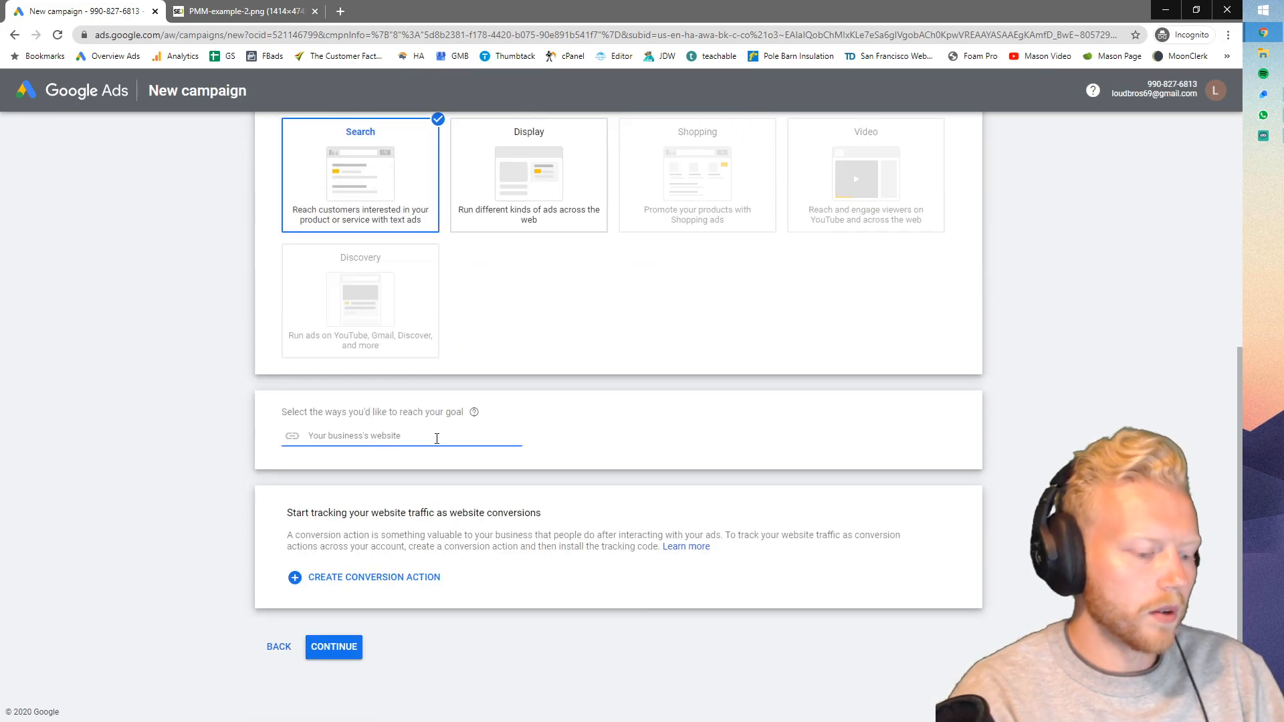
{"action": "type", "text": "https://jackd"}
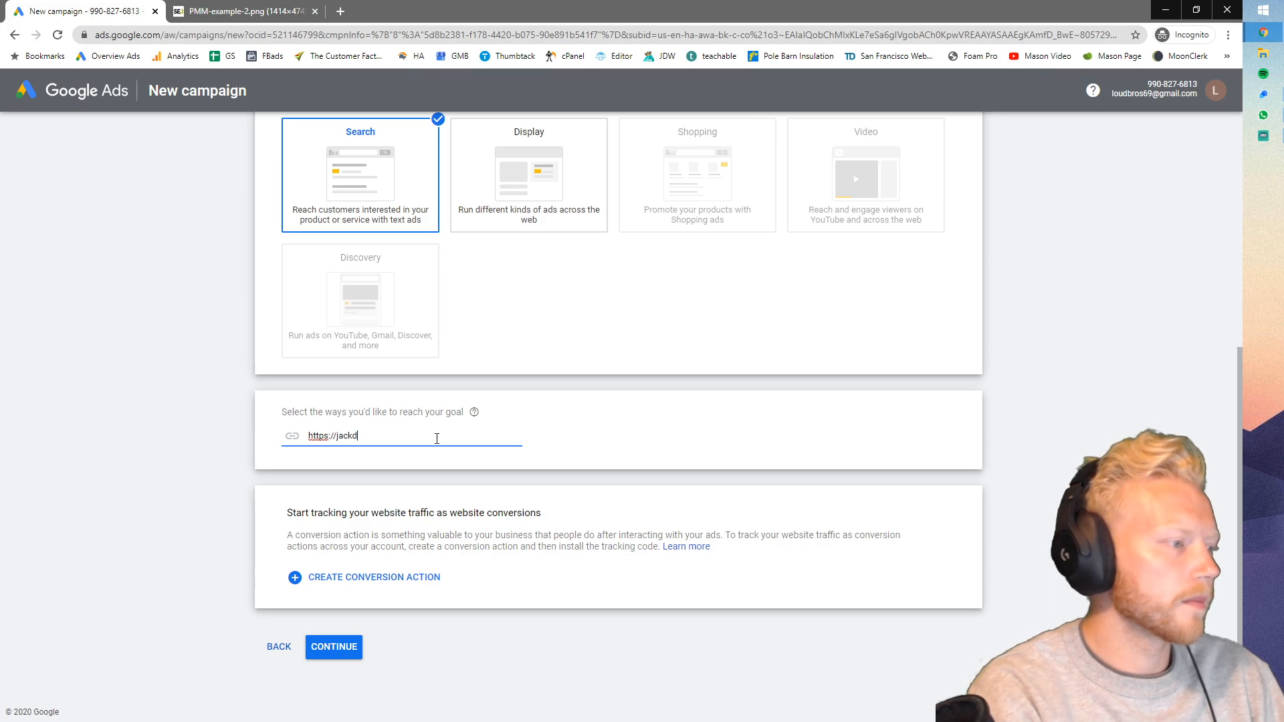
{"action": "type", "text": "oeswebsites.com"}
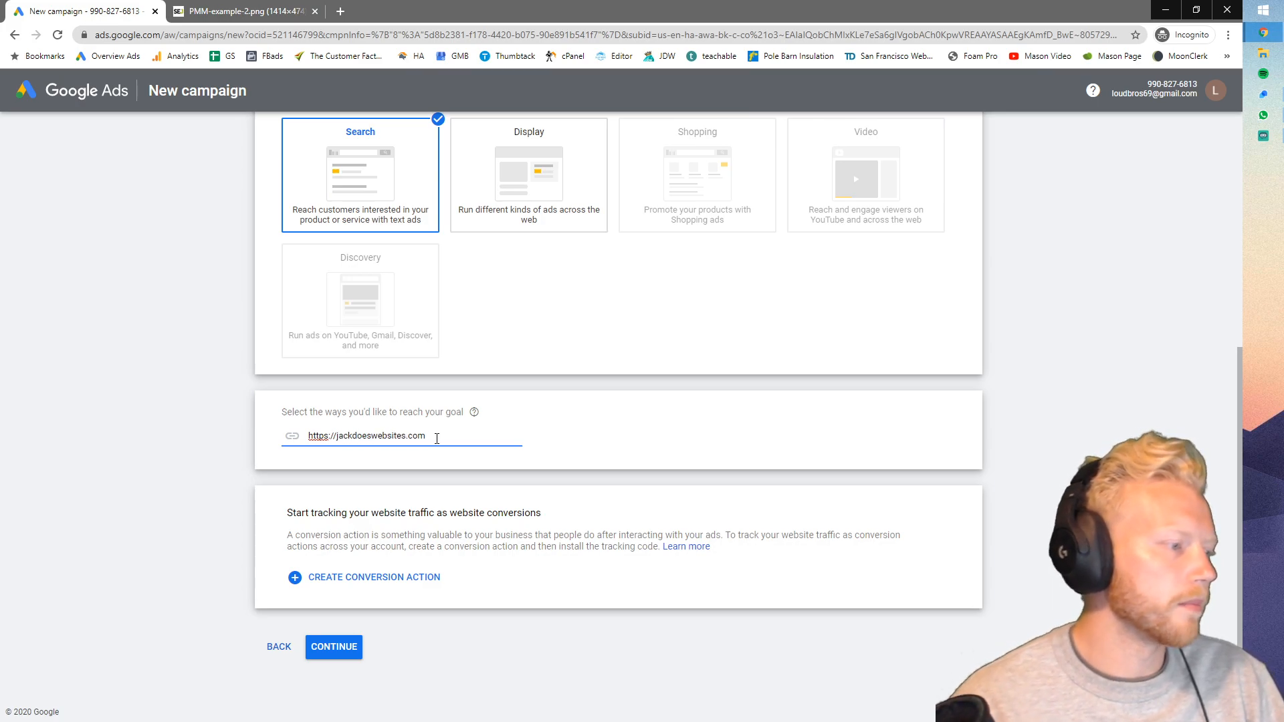
{"action": "left_click", "coordinate": [358, 512]}
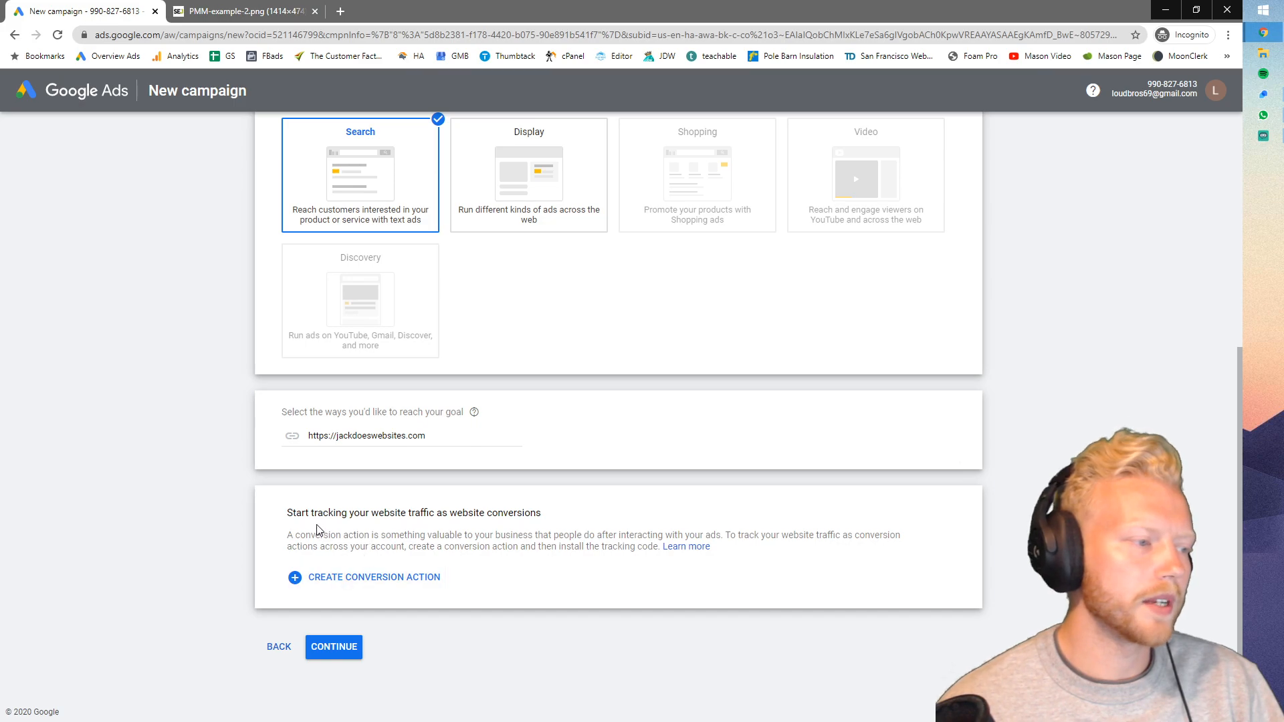
{"action": "left_click_drag", "start_coordinate": [301, 515], "coordinate": [447, 548]}
{"action": "left_click", "coordinate": [450, 548]}
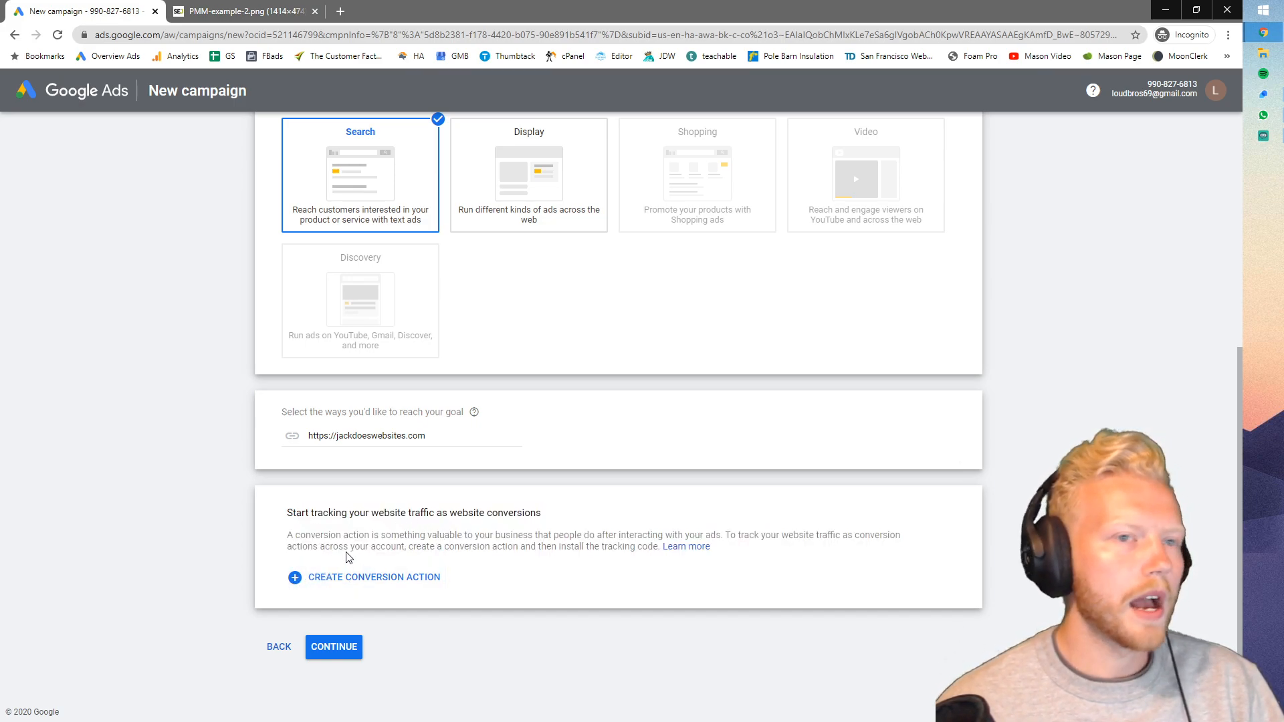
{"action": "left_click", "coordinate": [335, 647]}
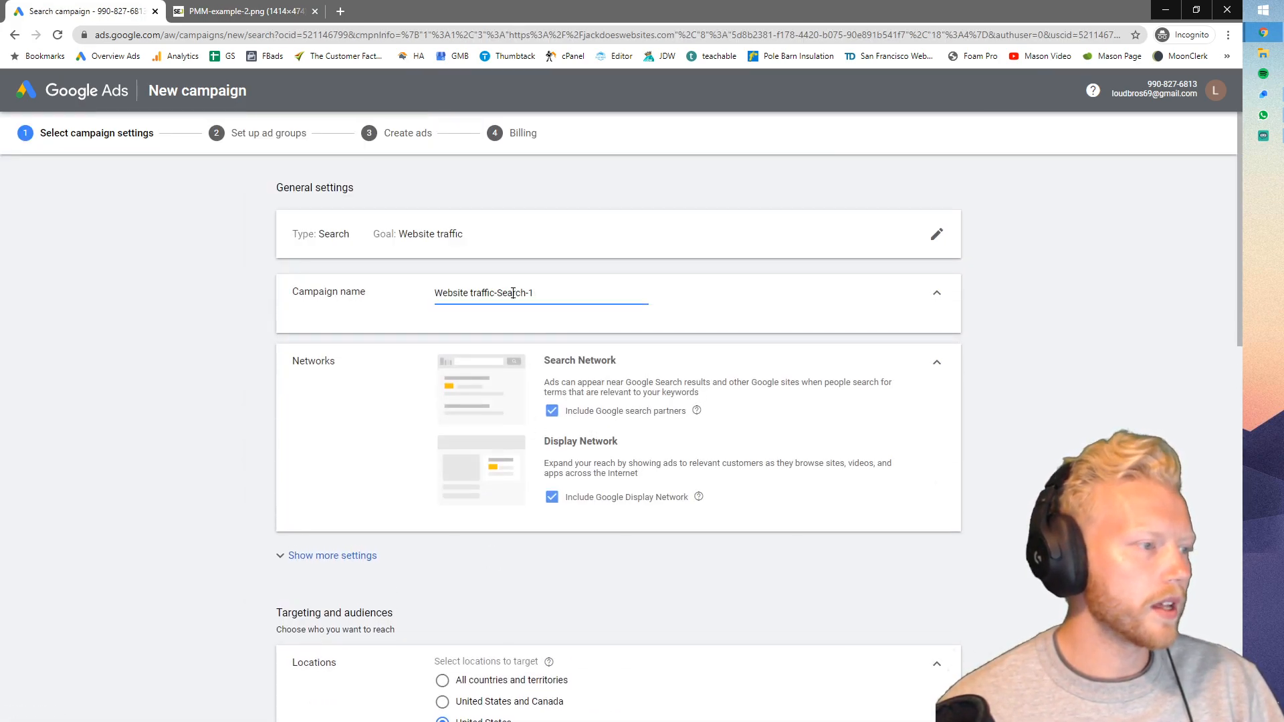
- Name the campaign Pressure Washing and exclude Google search partners from its networks
{"action": "triple_click", "coordinate": [513, 293]}
{"action": "type", "text": "Pressure Washing"}
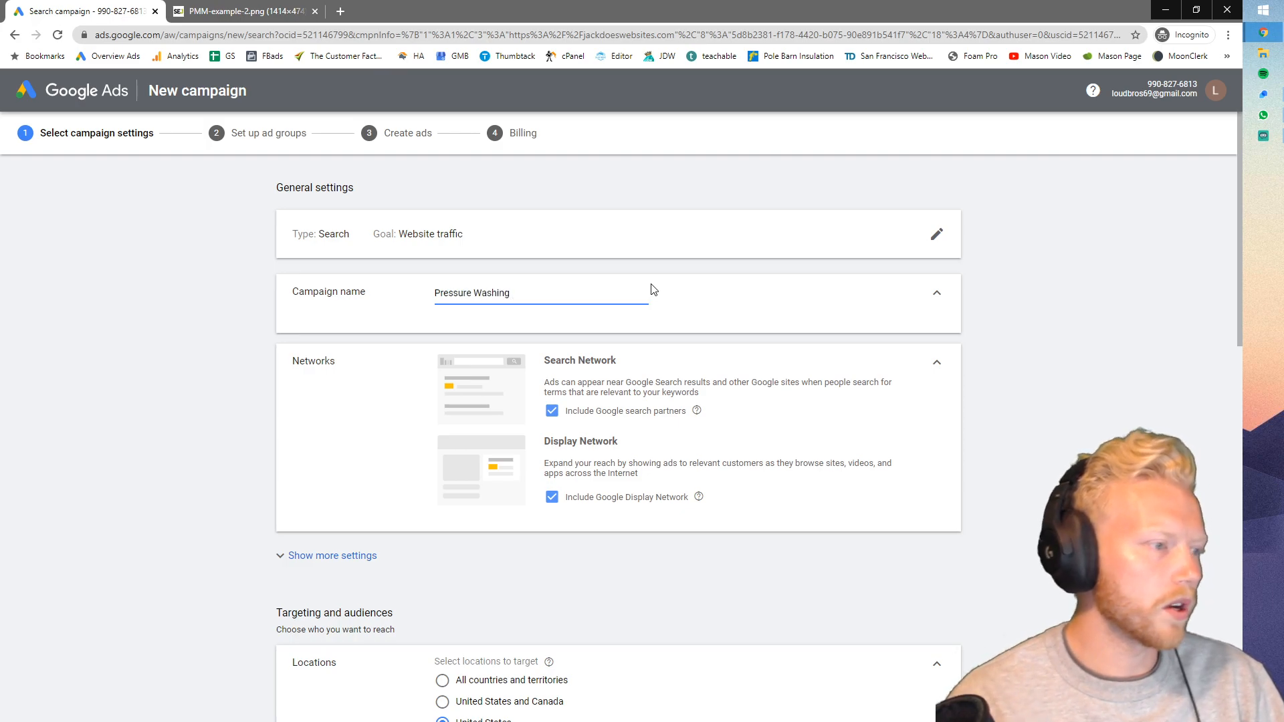
{"action": "scroll", "coordinate": [654, 289], "scroll_direction": "down", "scroll_amount": 2}
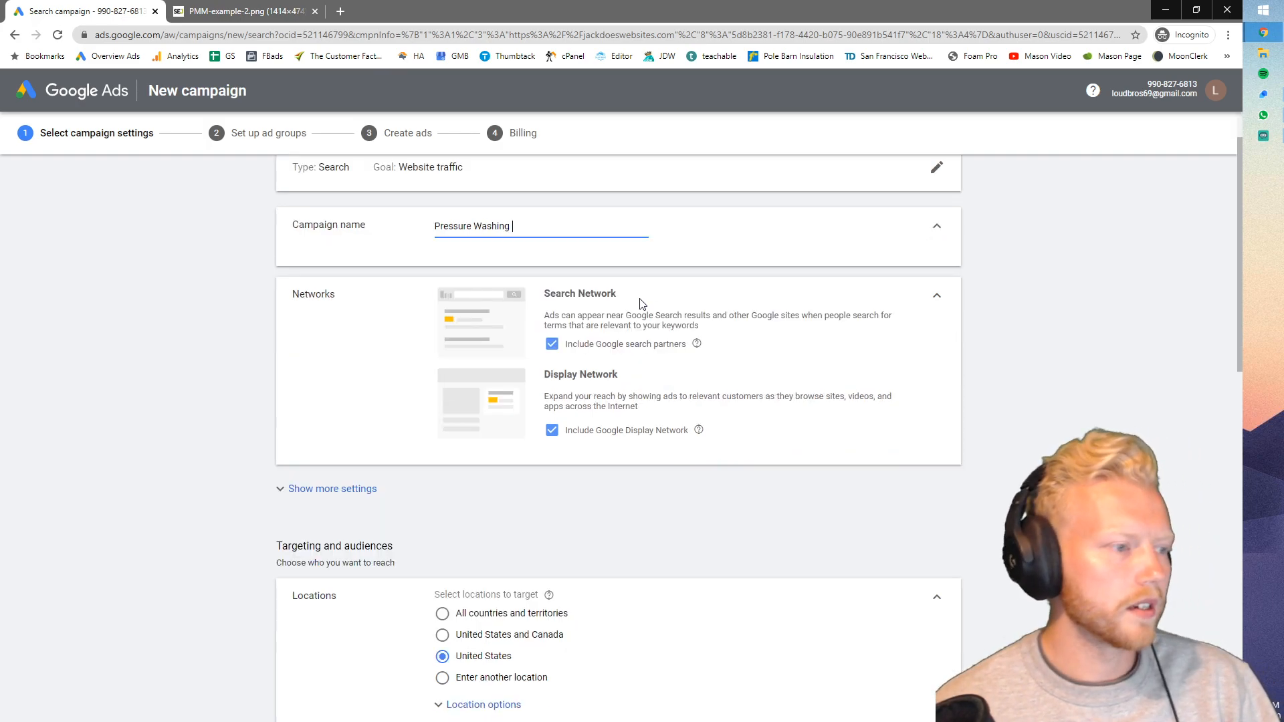
{"action": "left_click", "coordinate": [552, 278]}
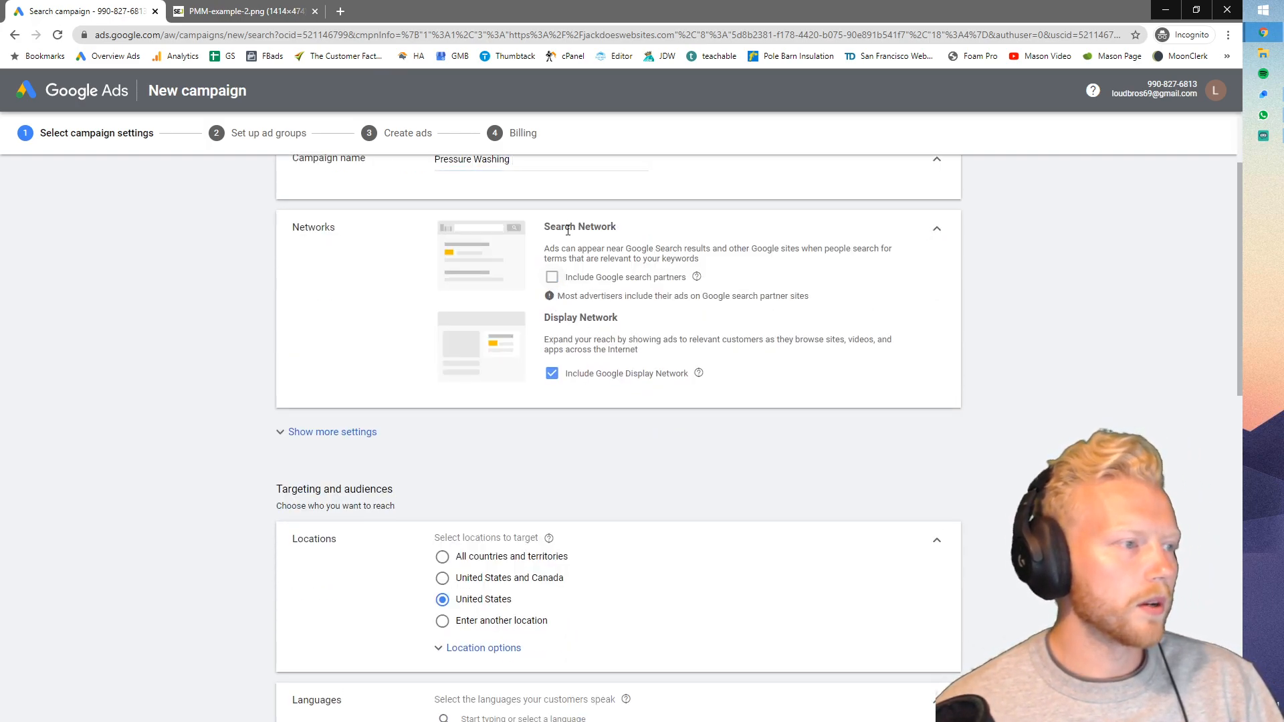
- Open YouTube in a new browser tab and search for pressure washing to see example ads
{"action": "left_click", "coordinate": [341, 11]}
{"action": "type", "text": "youtube"}
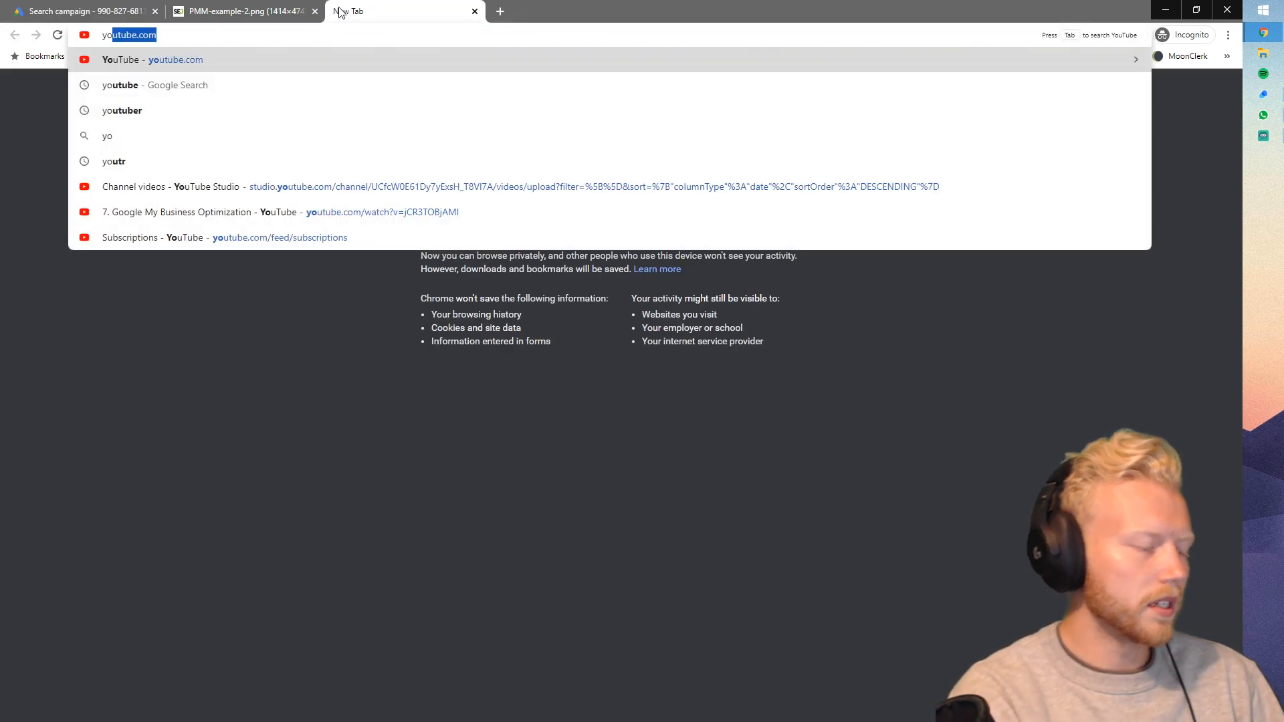
{"action": "key", "text": "Return"}
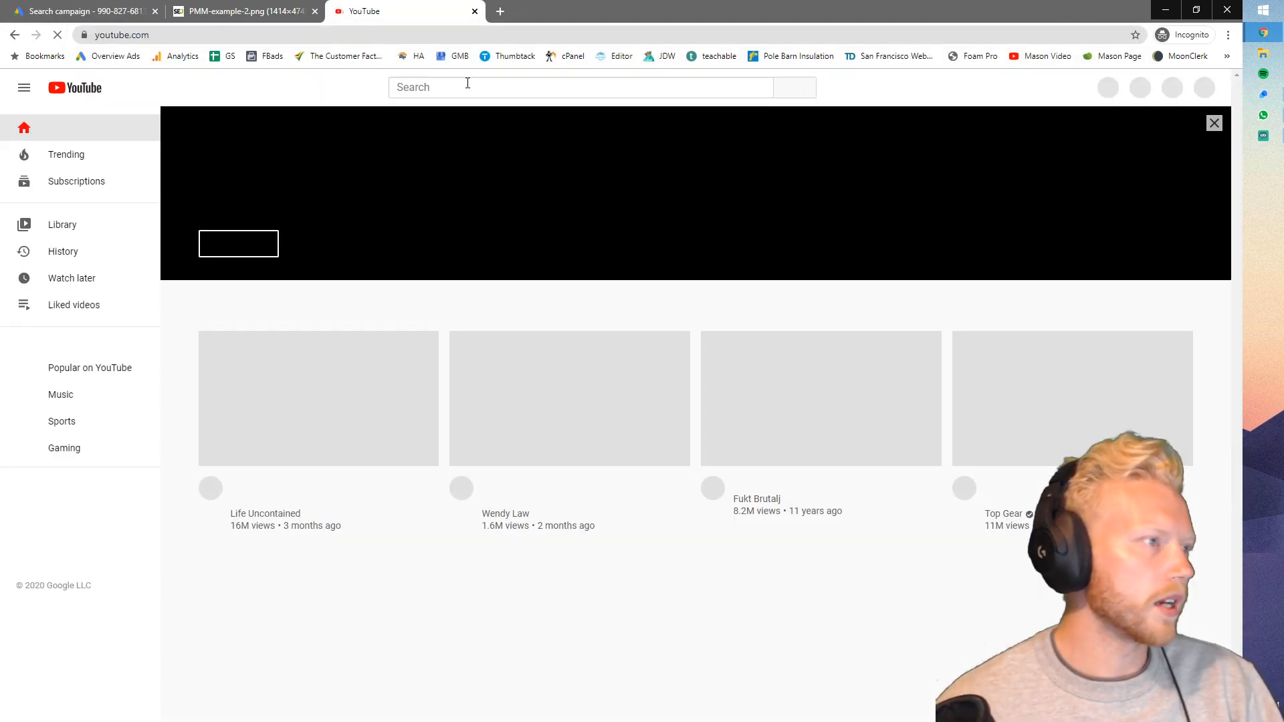
{"action": "left_click", "coordinate": [463, 81]}
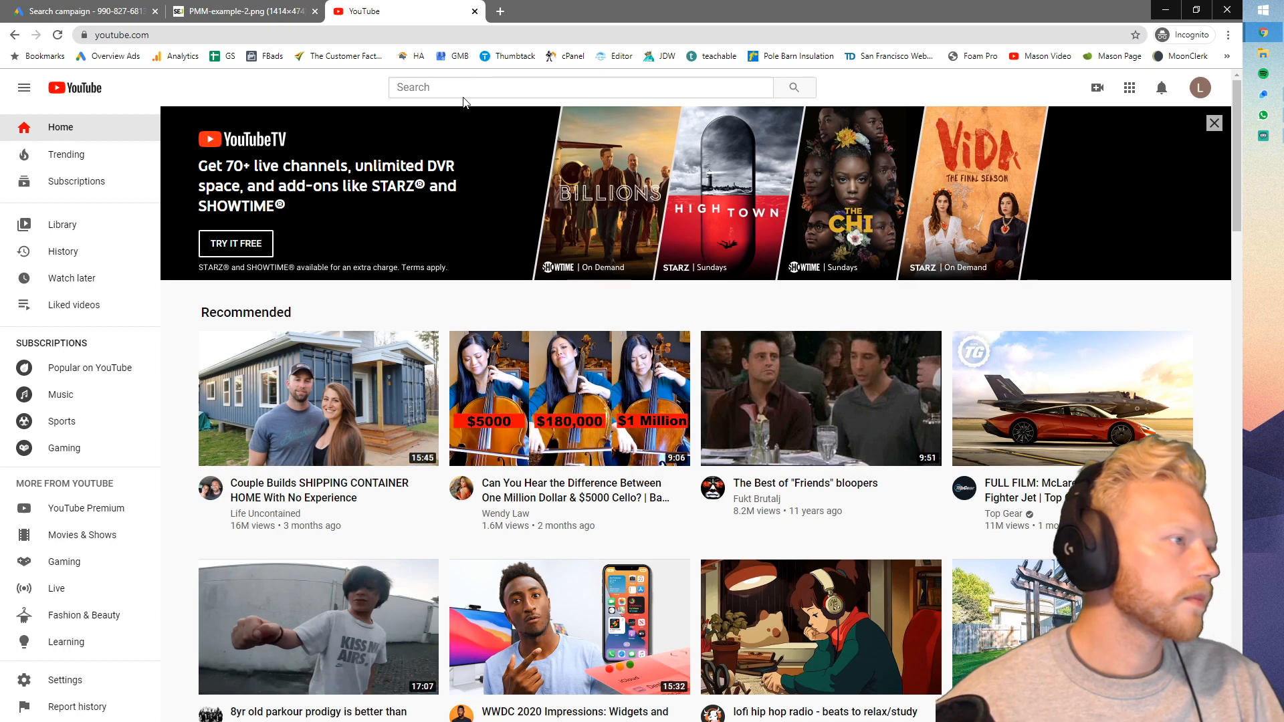
{"action": "left_click", "coordinate": [471, 85]}
{"action": "type", "text": "pressure washing"}
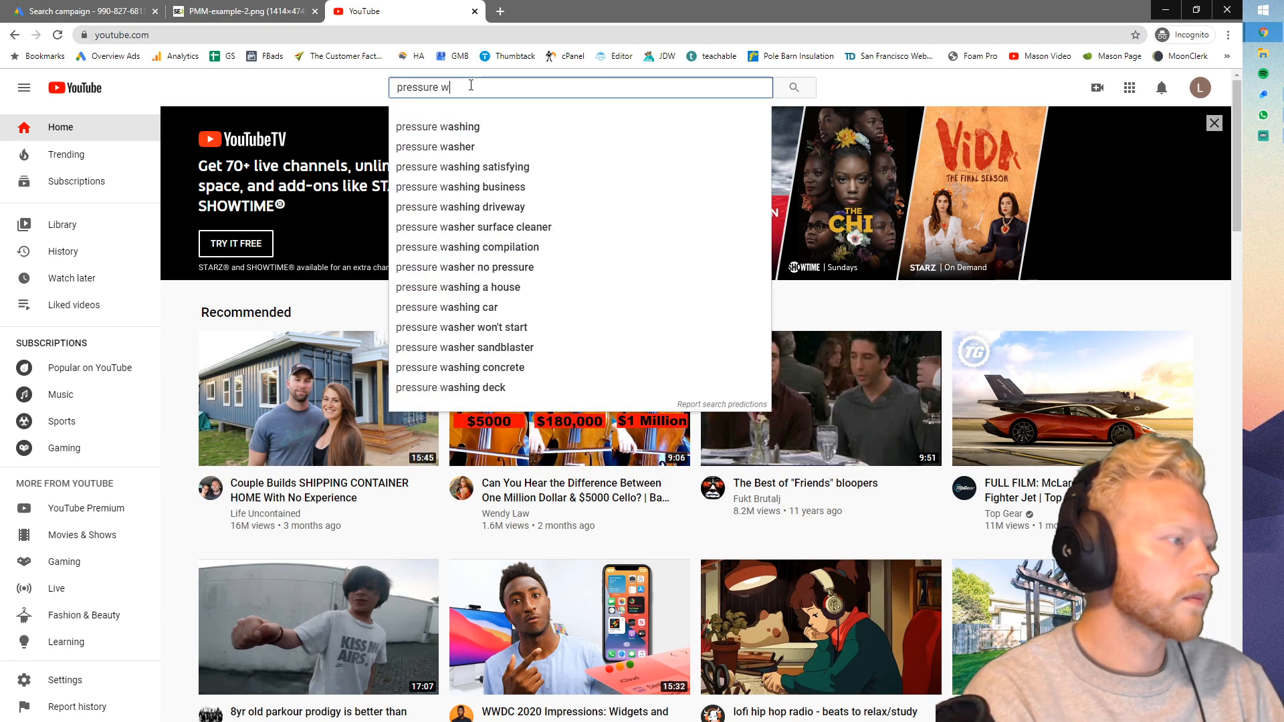
{"action": "key", "text": "Return"}
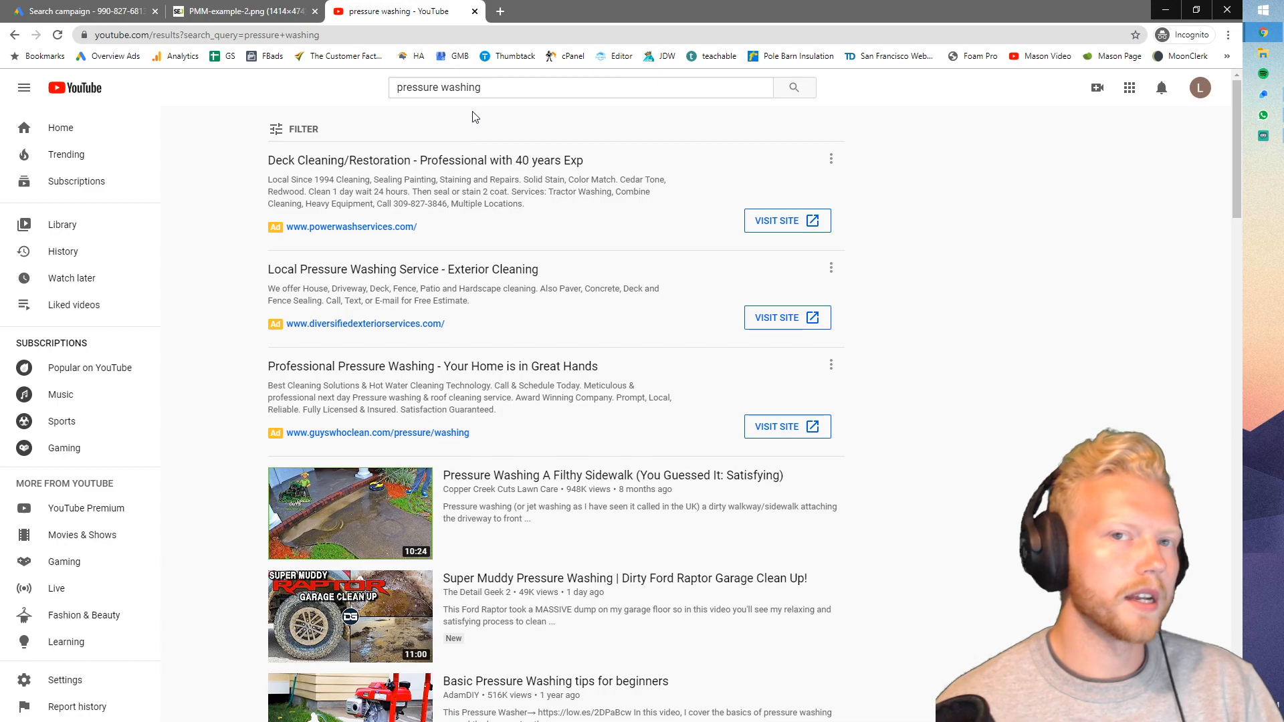
- Return to the Google Ads campaign and exclude the Google Display Network
{"action": "left_click", "coordinate": [87, 11]}
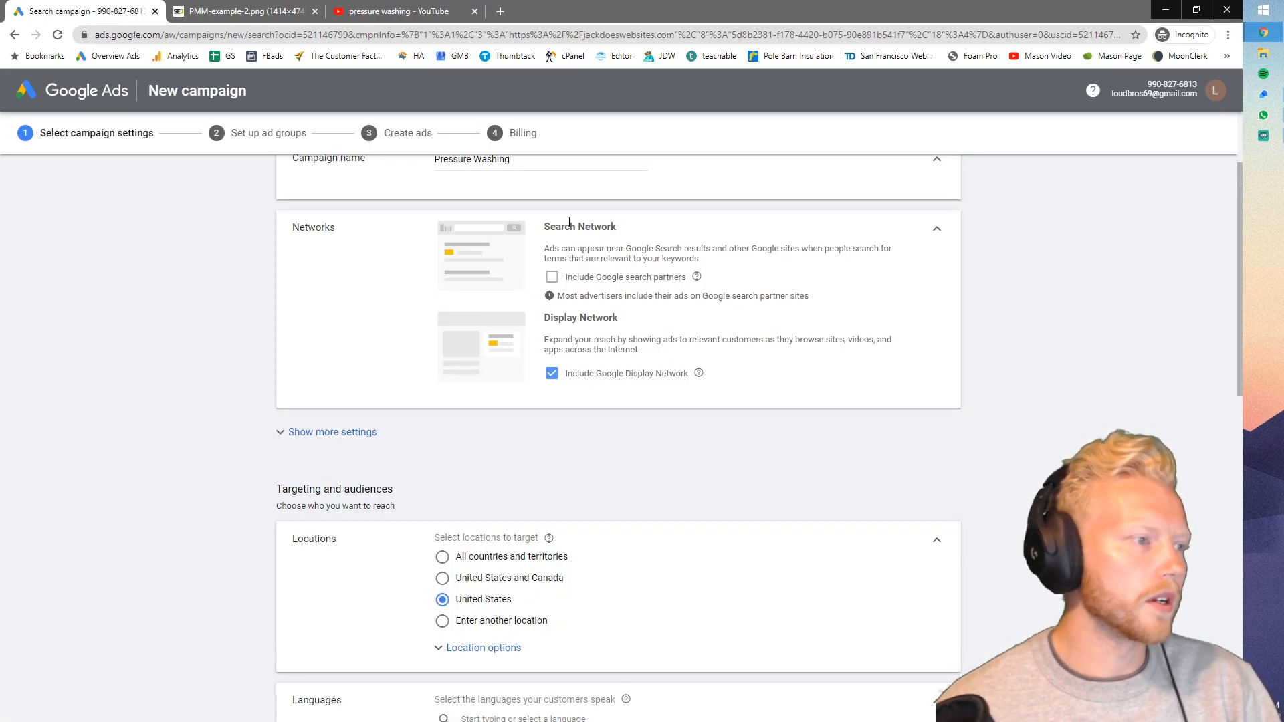
{"action": "left_click", "coordinate": [552, 374]}
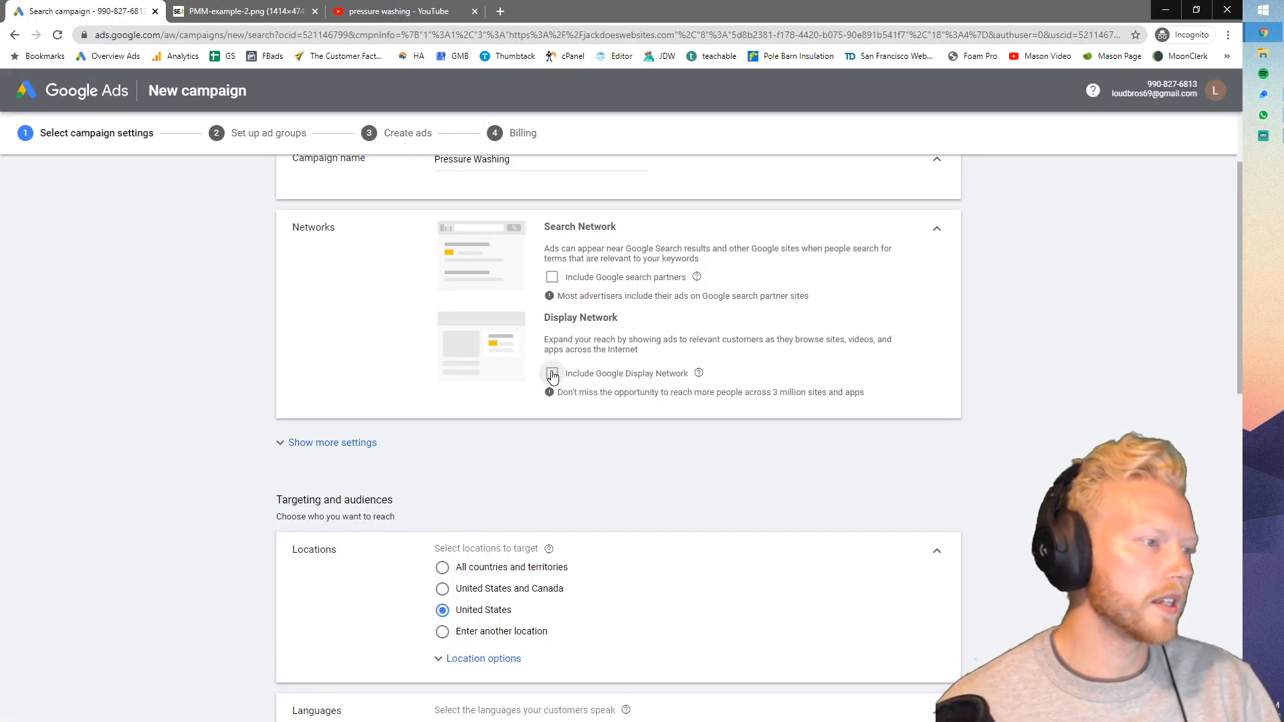
- Expand the additional general settings and review the campaign's start and end dates
{"action": "scroll", "coordinate": [482, 402], "scroll_direction": "down", "scroll_amount": 2}
{"action": "left_click", "coordinate": [328, 307]}
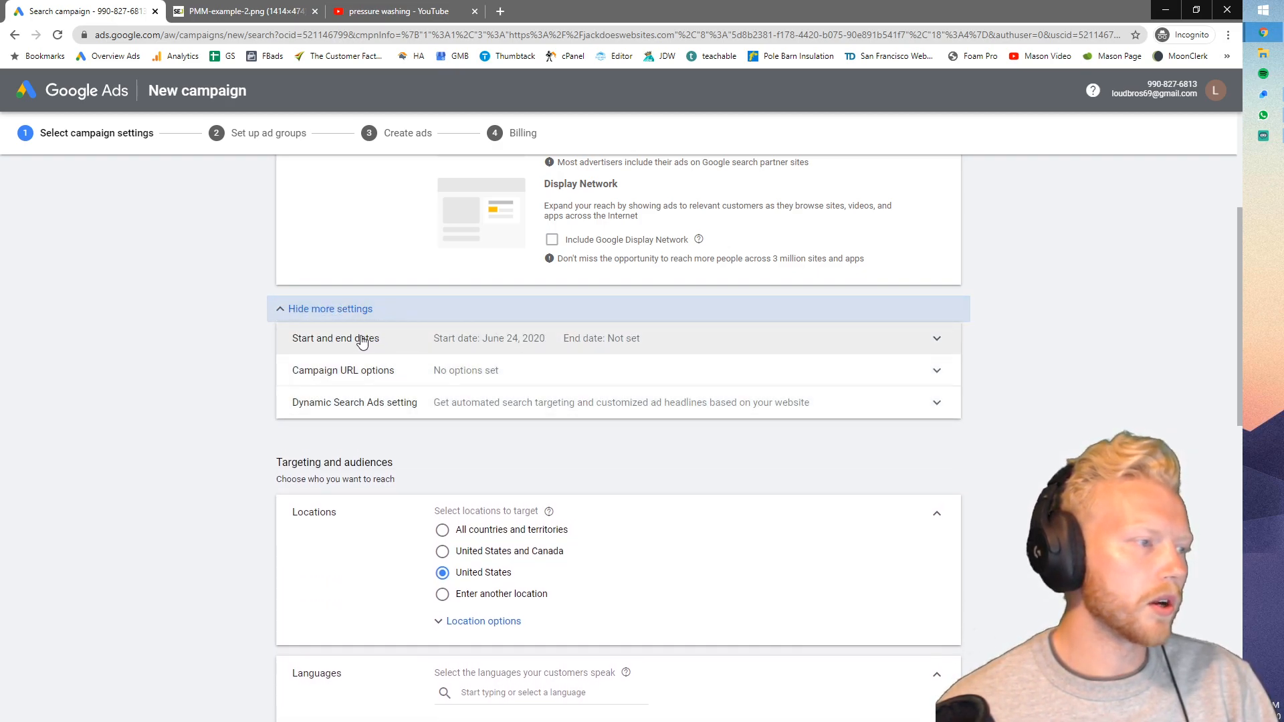
{"action": "left_click", "coordinate": [605, 339]}
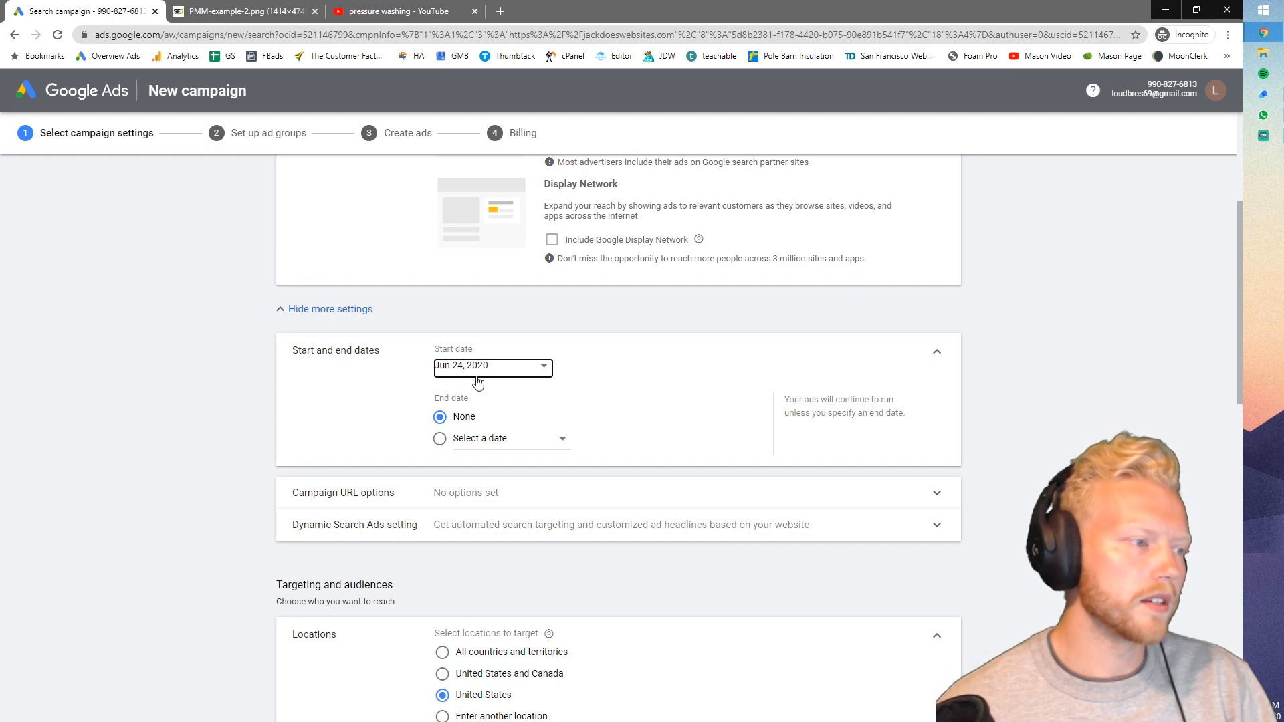
{"action": "left_click", "coordinate": [935, 352]}
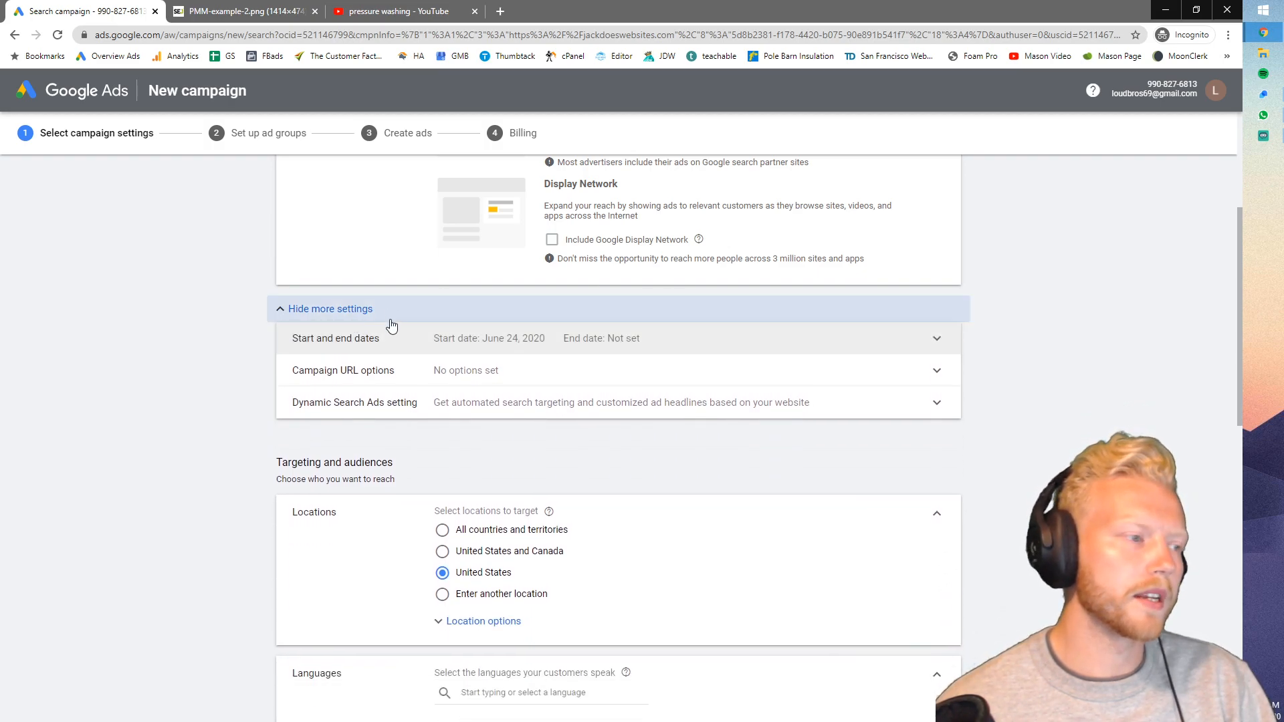
- Review the campaign's target locations and the target and exclude choices under the location options
{"action": "scroll", "coordinate": [520, 347], "scroll_direction": "down", "scroll_amount": 2}
{"action": "scroll", "coordinate": [473, 335], "scroll_direction": "down", "scroll_amount": 1}
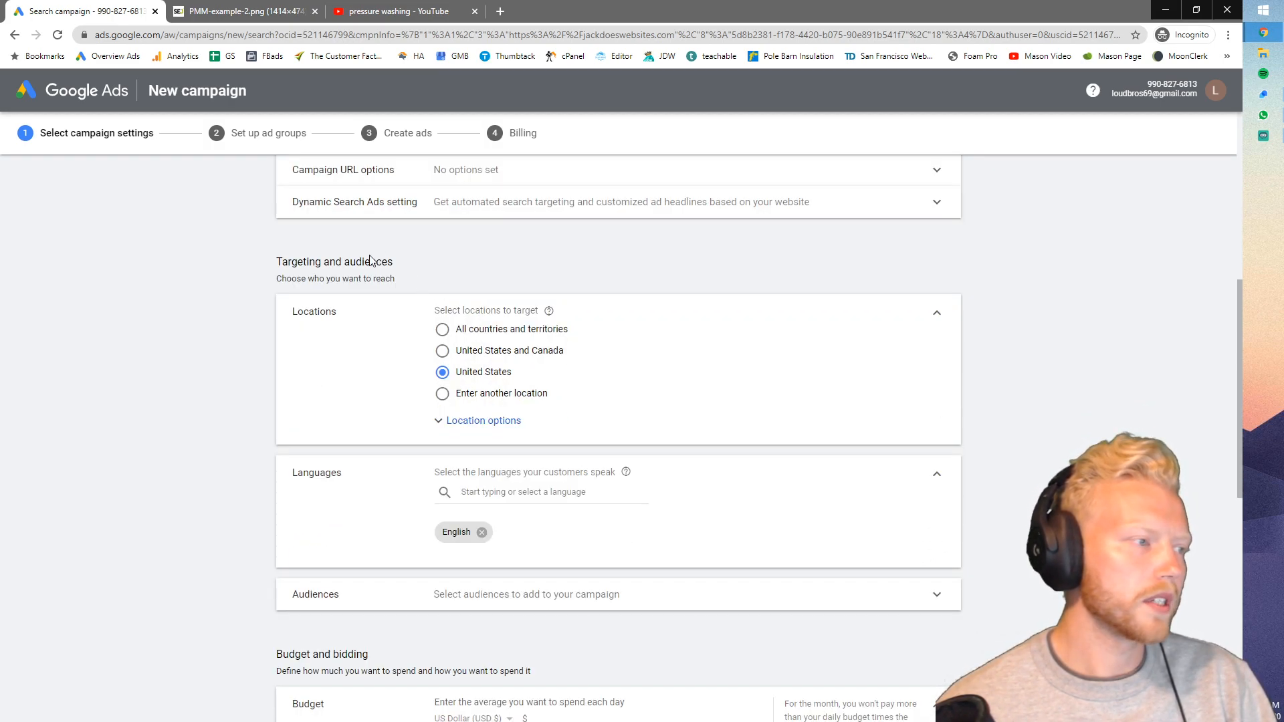
{"action": "scroll", "coordinate": [348, 281], "scroll_direction": "down", "scroll_amount": 1}
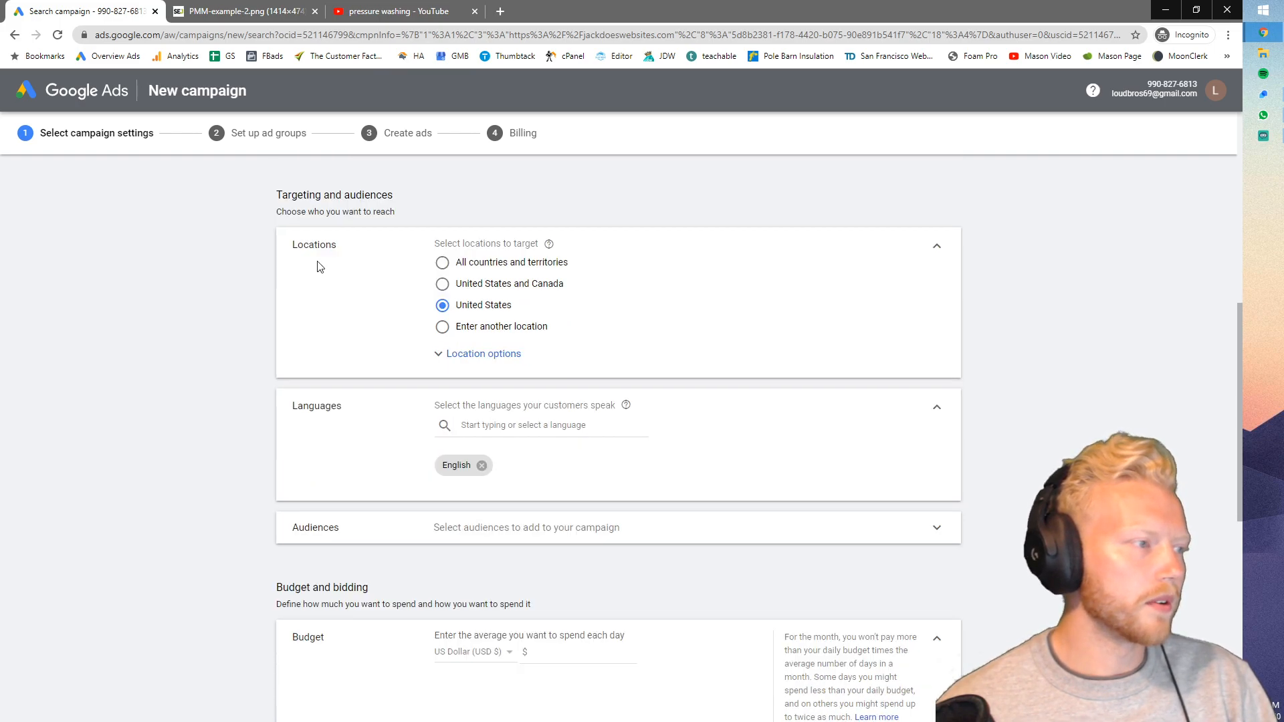
{"action": "double_click", "coordinate": [305, 248]}
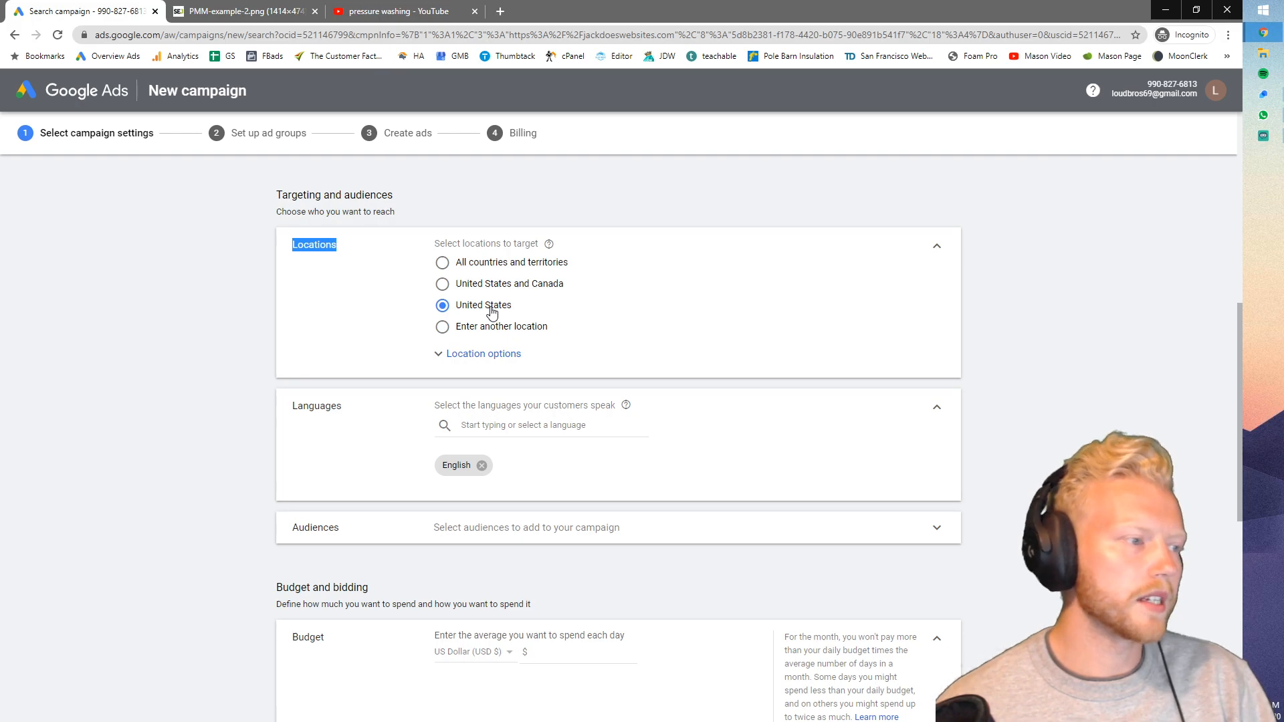
{"action": "left_click", "coordinate": [476, 358]}
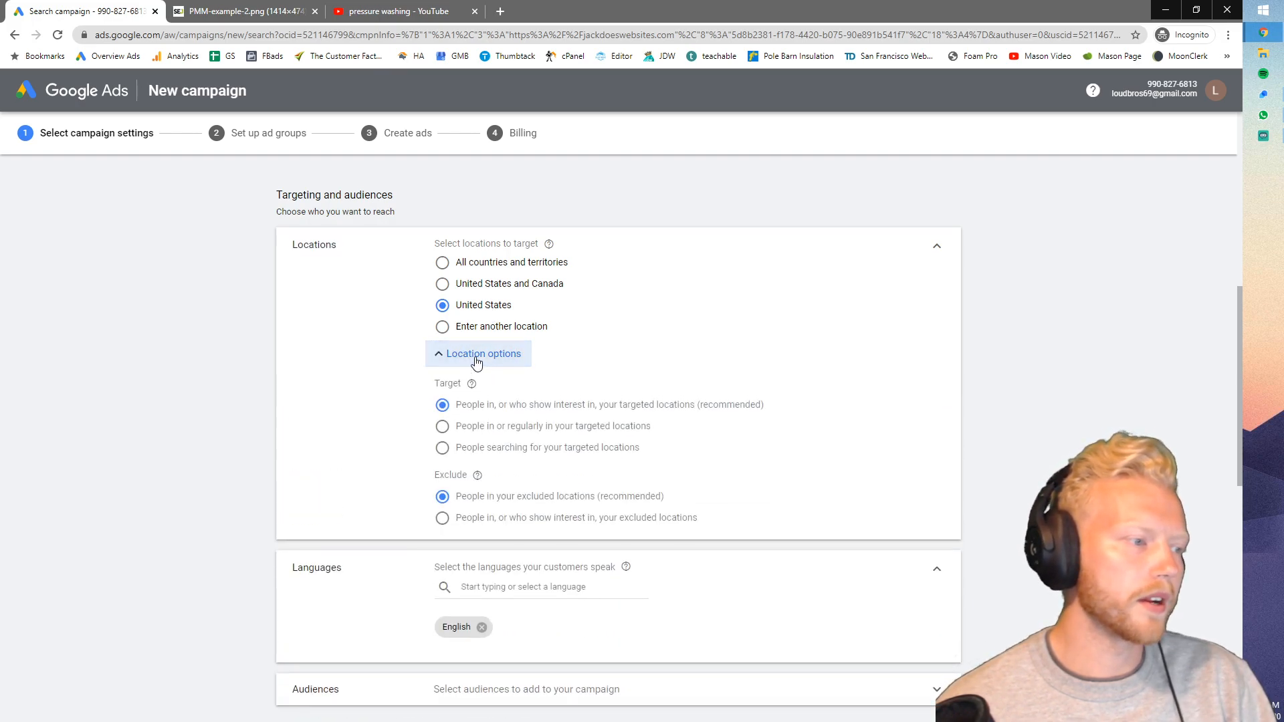
{"action": "left_click", "coordinate": [476, 358]}
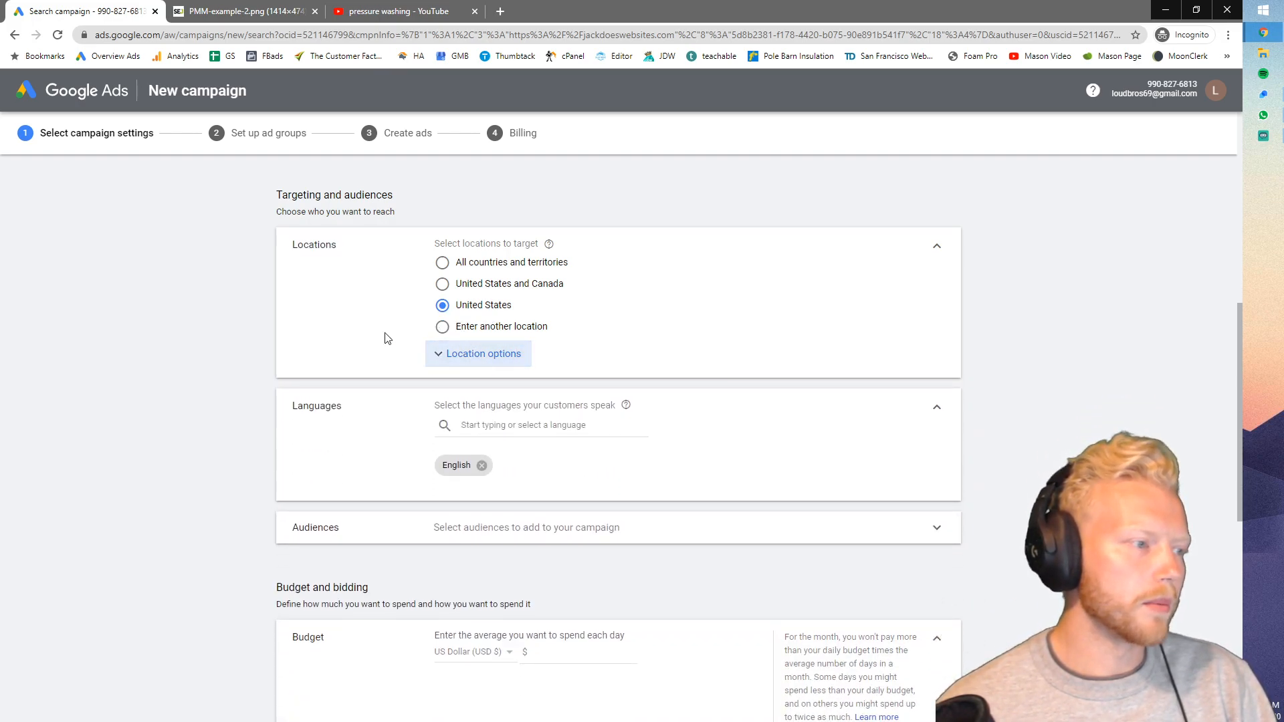
- Review the customer language setting and expand the campaign's Audiences section
{"action": "scroll", "coordinate": [401, 331], "scroll_direction": "down", "scroll_amount": 2}
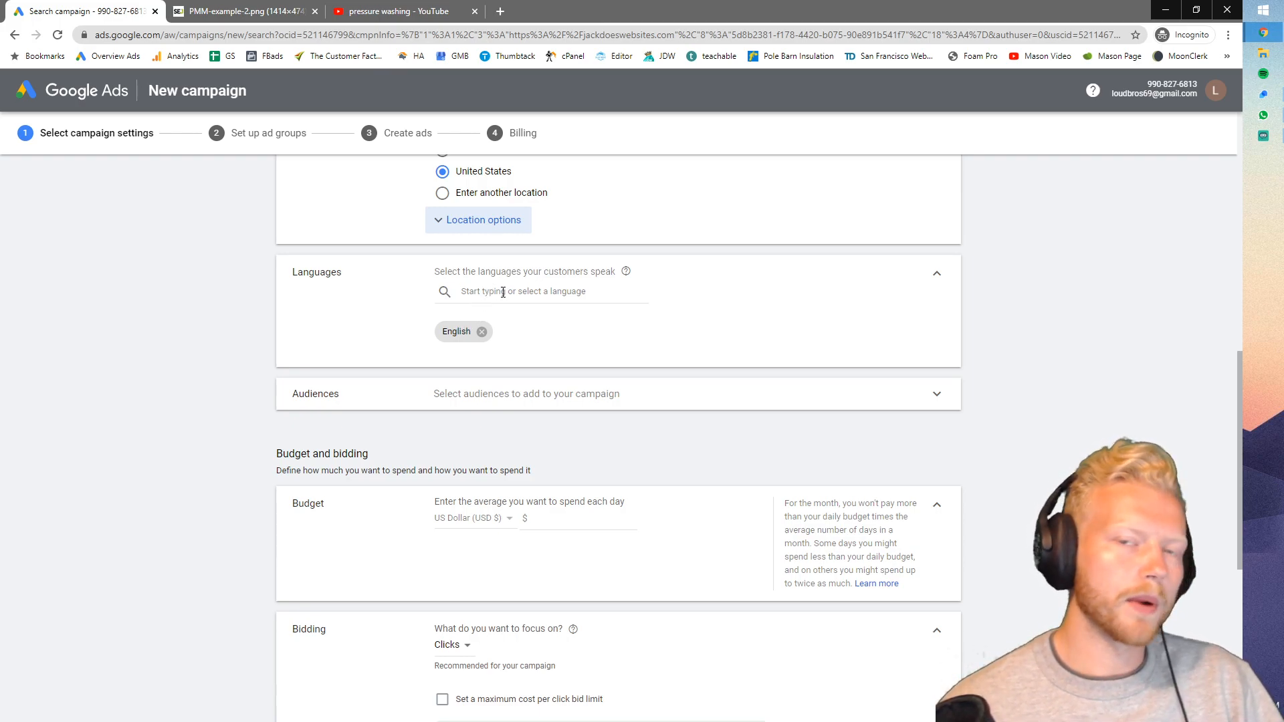
{"action": "scroll", "coordinate": [358, 332], "scroll_direction": "down", "scroll_amount": 1}
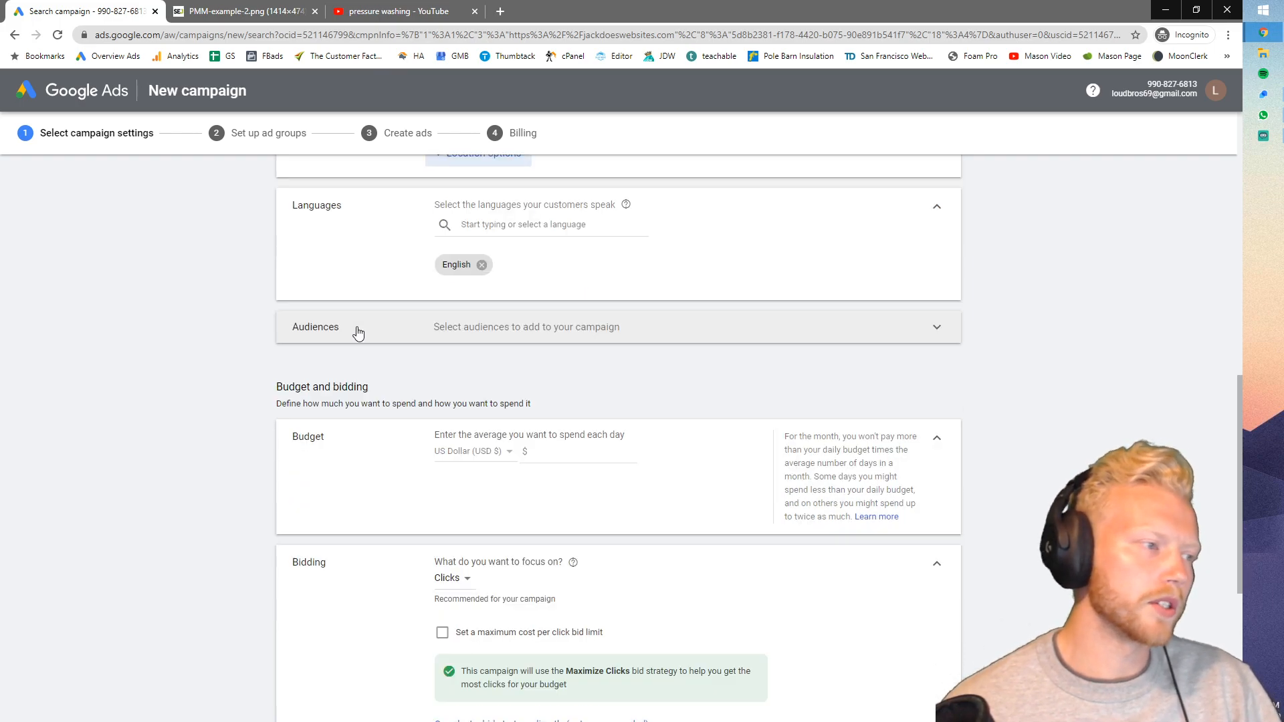
{"action": "left_click", "coordinate": [482, 335]}
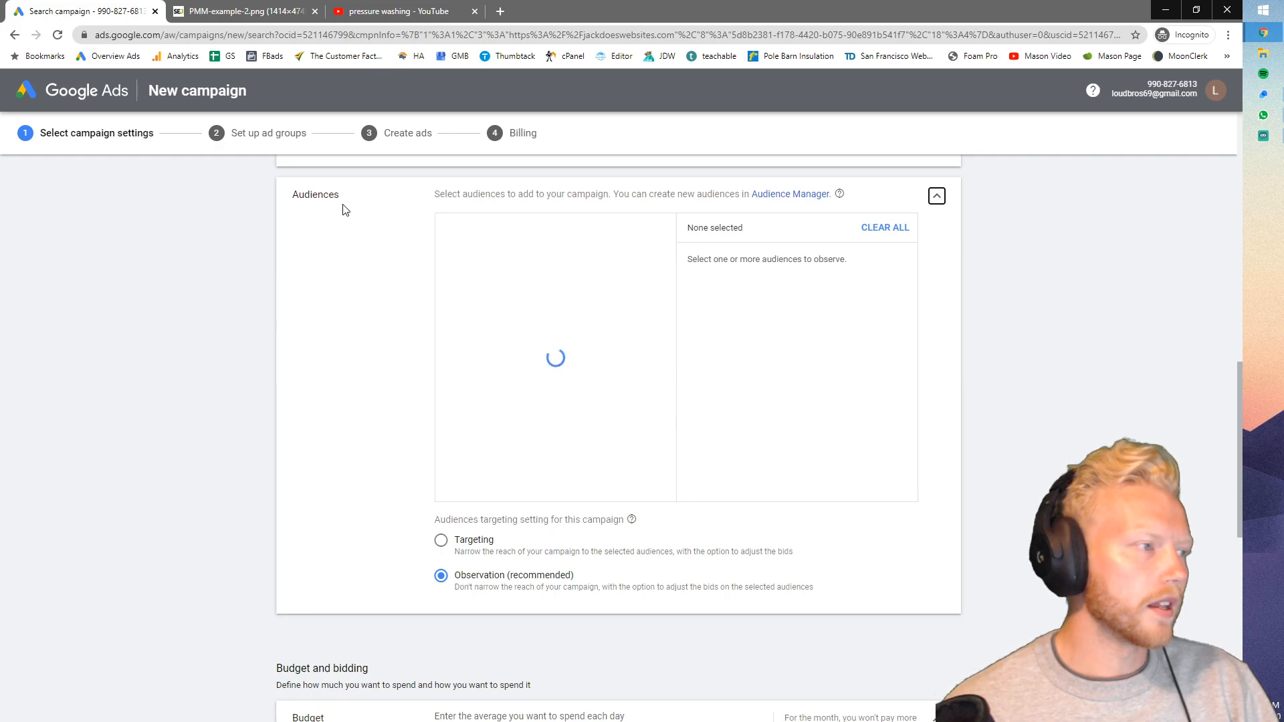
- Set the campaign's average daily budget to $5 and check the bidding focus
{"action": "scroll", "coordinate": [338, 381], "scroll_direction": "down", "scroll_amount": 6}
{"action": "left_click", "coordinate": [575, 332]}
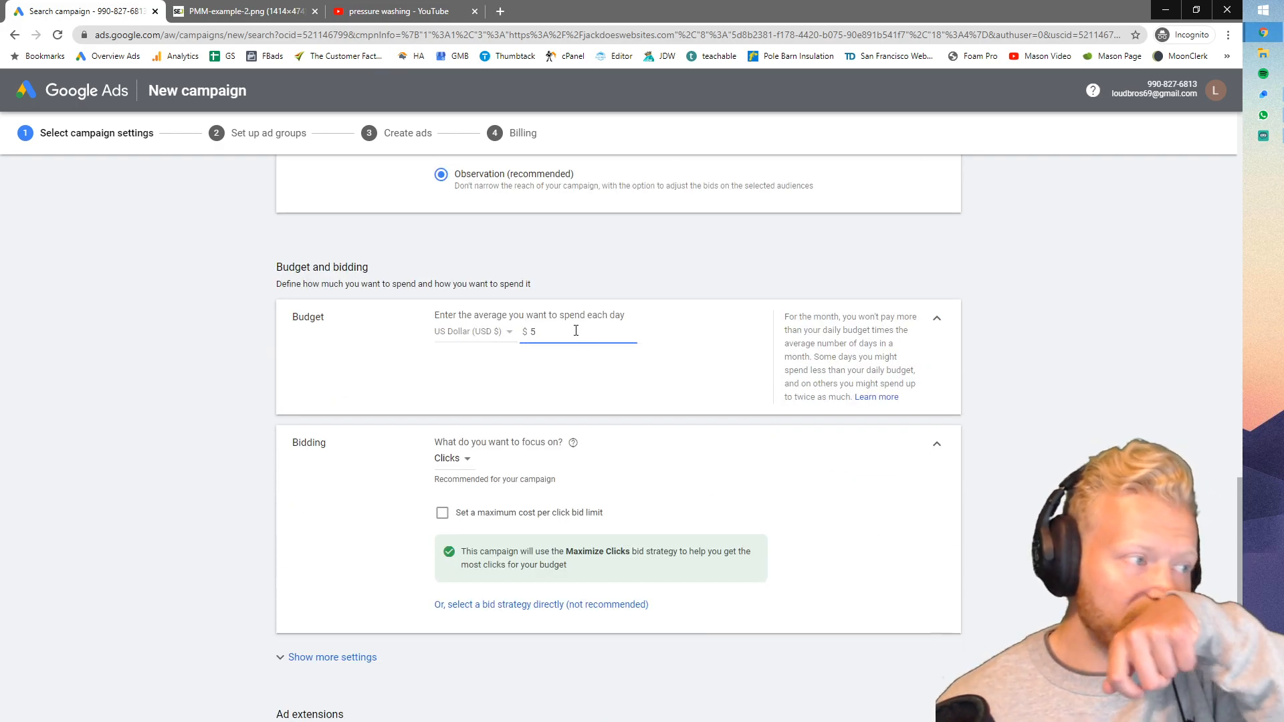
{"action": "scroll", "coordinate": [551, 333], "scroll_direction": "down", "scroll_amount": 1}
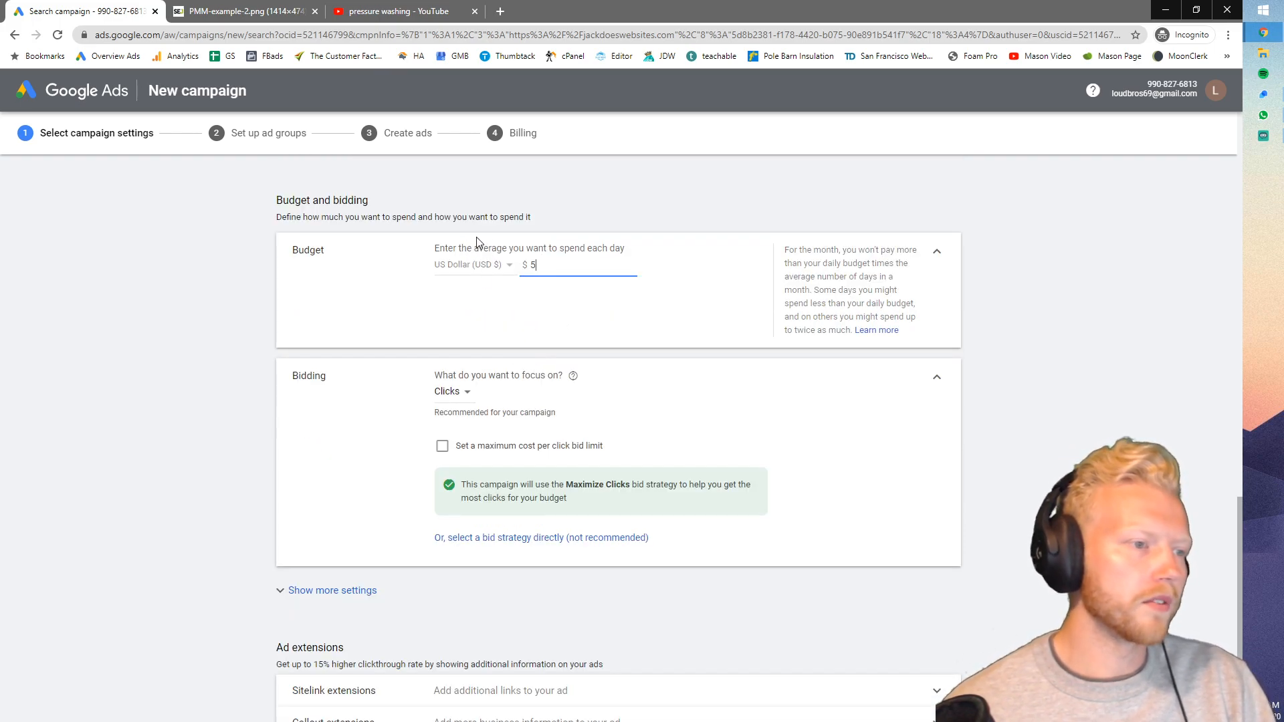
{"action": "scroll", "coordinate": [383, 327], "scroll_direction": "down", "scroll_amount": 1}
{"action": "left_click", "coordinate": [459, 333]}
{"action": "left_click", "coordinate": [415, 341]}
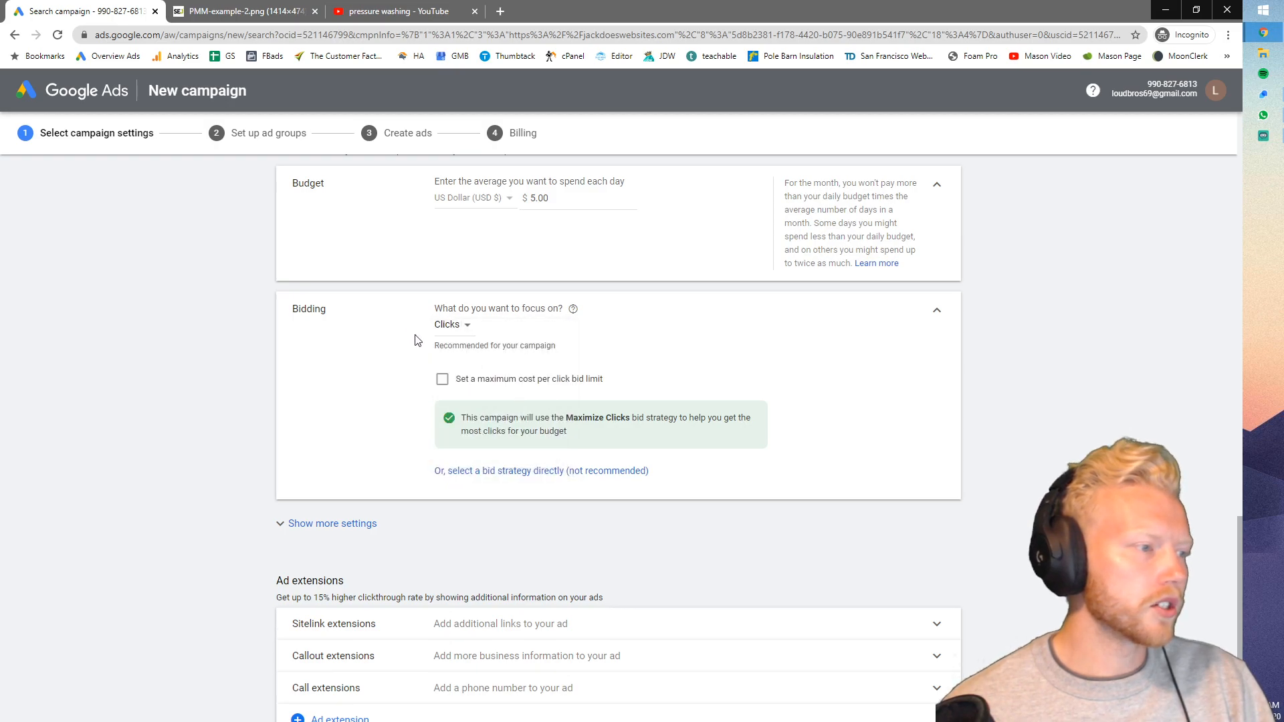
- Try a maximum CPC bid limit of $8.50 for the Clicks bidding and switch the limit off again
{"action": "left_click", "coordinate": [443, 379]}
{"action": "left_click", "coordinate": [466, 422]}
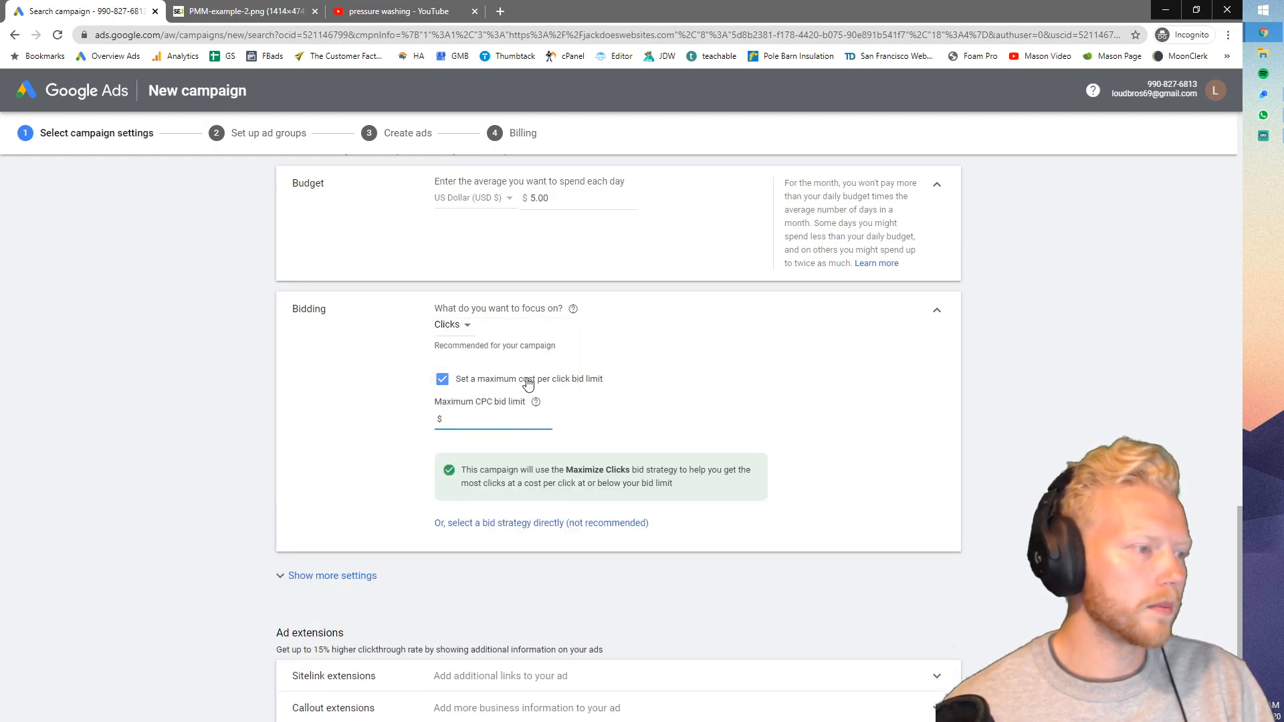
{"action": "mouse_move", "coordinate": [543, 415]}
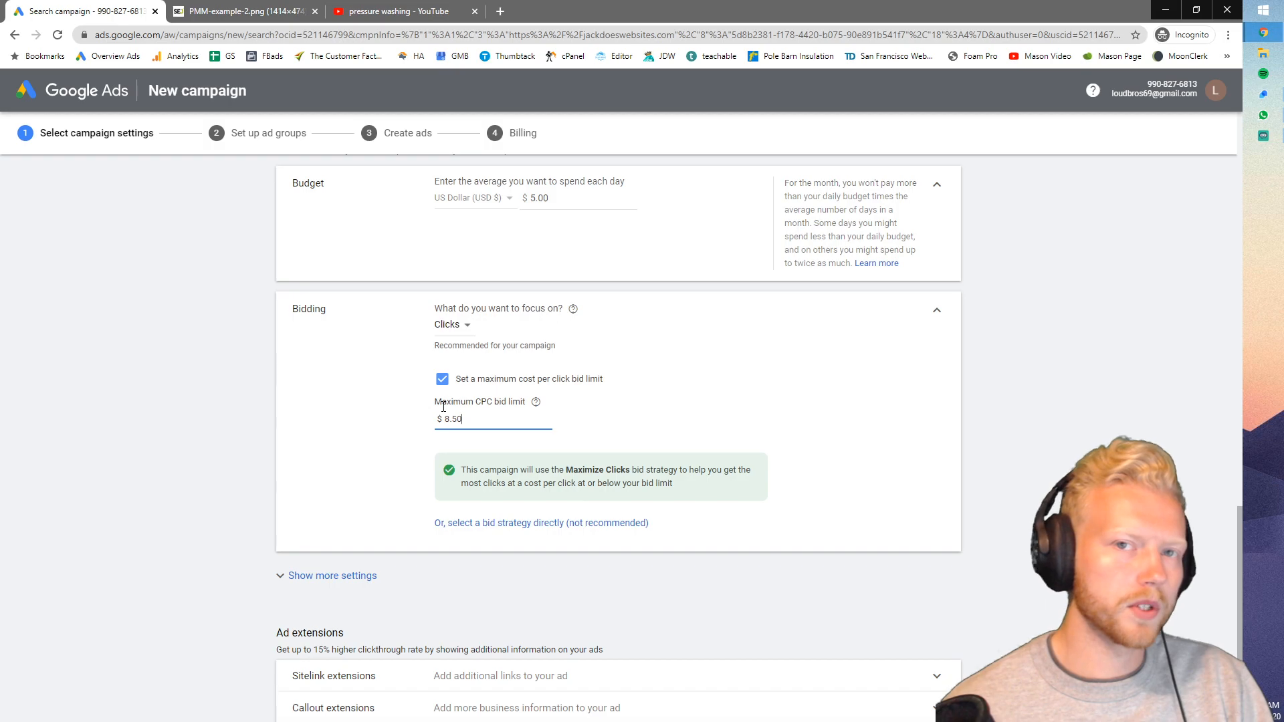
{"action": "left_click", "coordinate": [364, 407]}
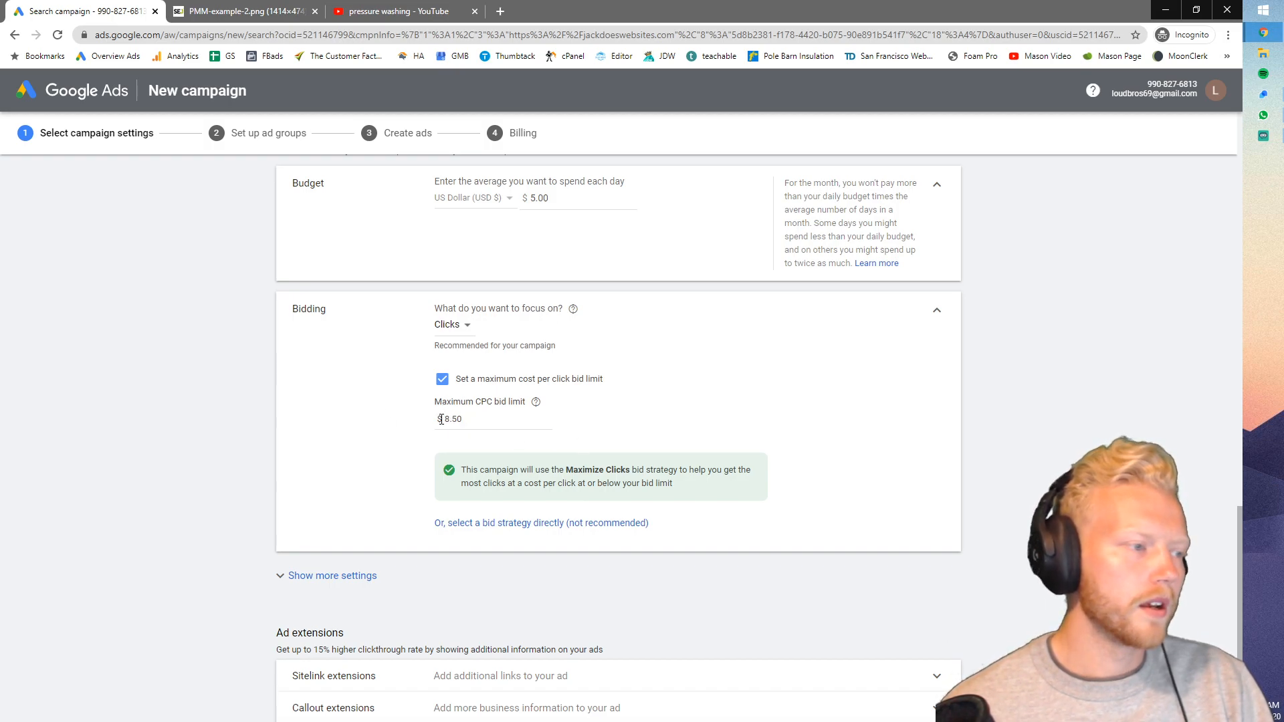
{"action": "left_click", "coordinate": [442, 379]}
- Expand the additional budget and bidding settings and review the conversions, ad rotation and ad schedule options
{"action": "scroll", "coordinate": [356, 393], "scroll_direction": "down", "scroll_amount": 2}
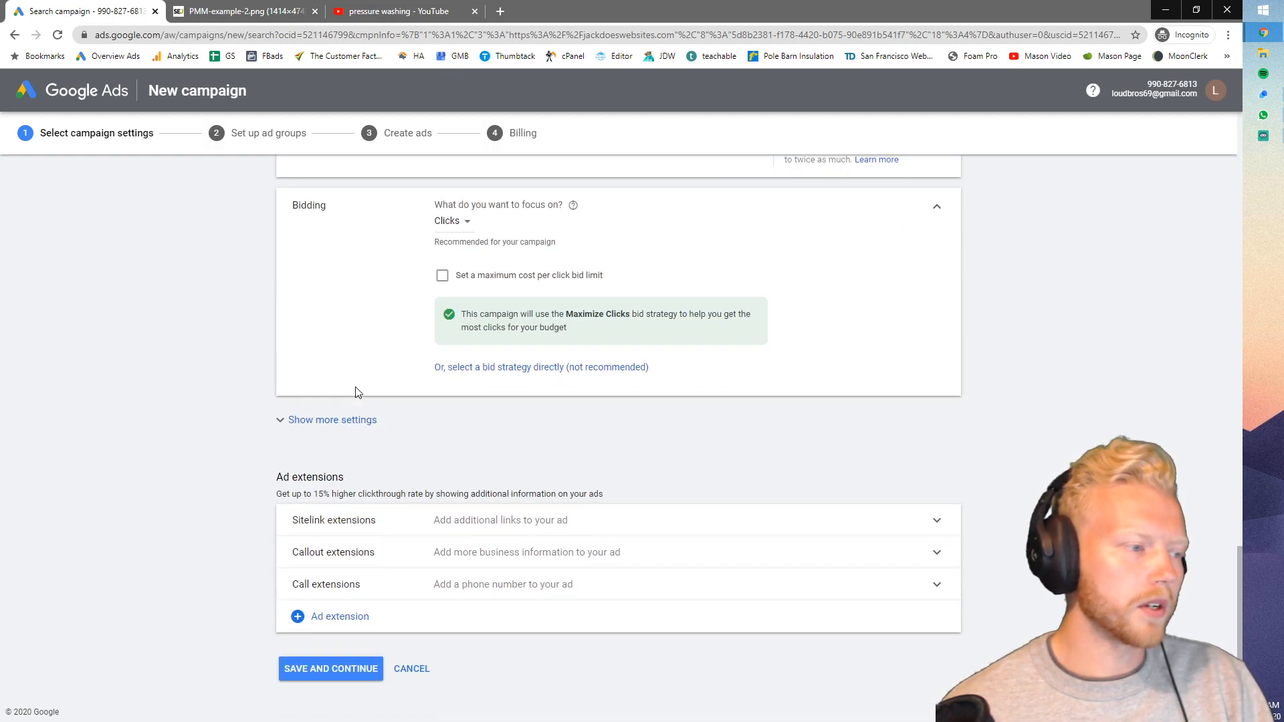
{"action": "left_click", "coordinate": [332, 420]}
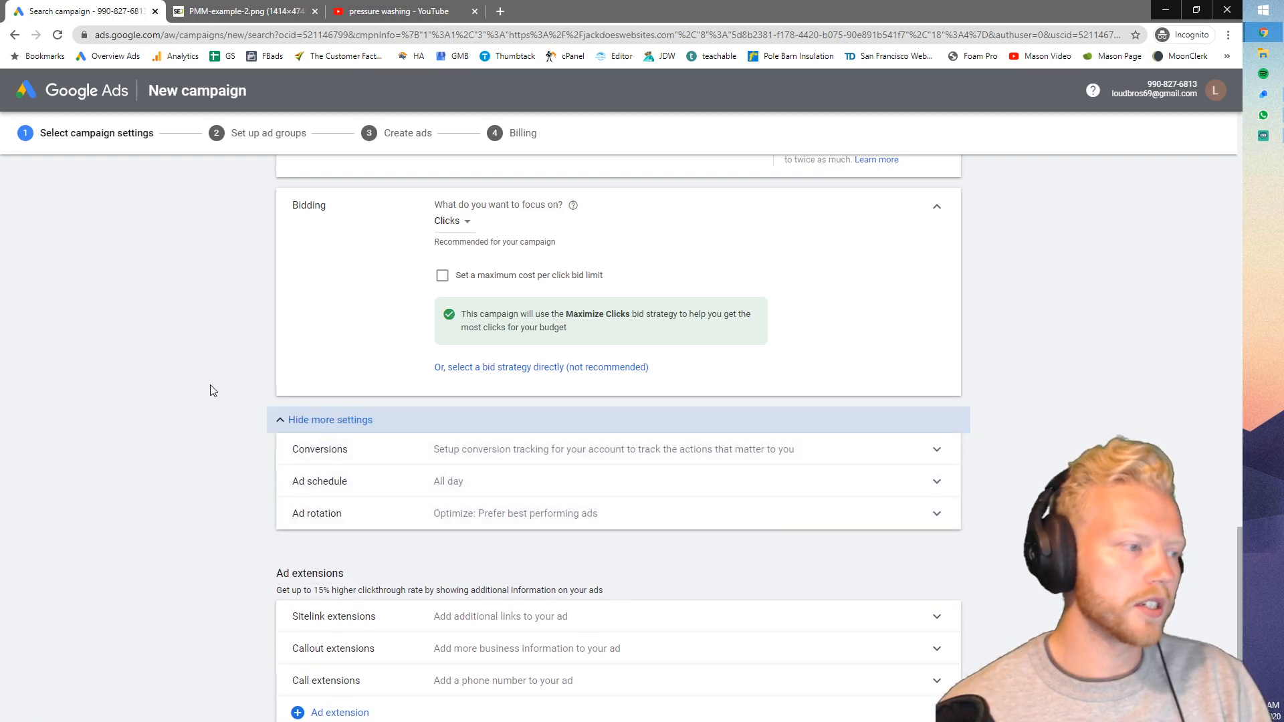
{"action": "scroll", "coordinate": [203, 387], "scroll_direction": "down", "scroll_amount": 2}
{"action": "left_click", "coordinate": [459, 355]}
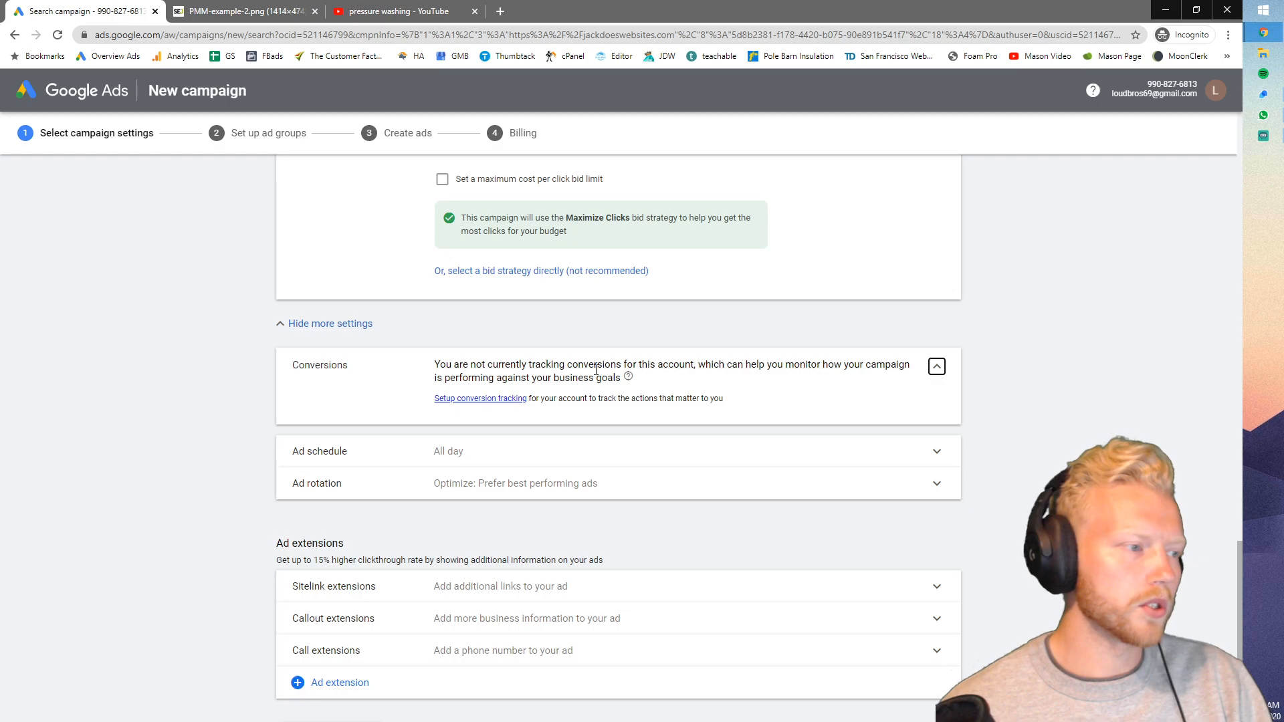
{"action": "left_click", "coordinate": [936, 366]}
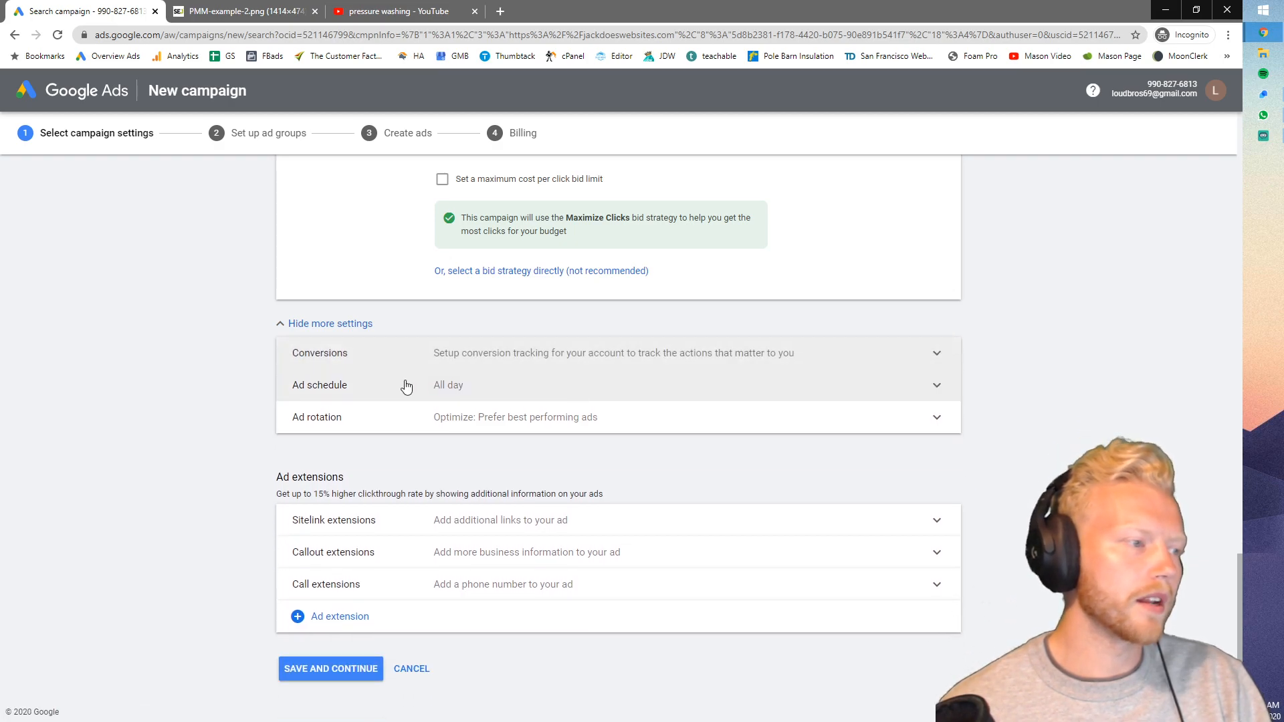
{"action": "left_click", "coordinate": [464, 418]}
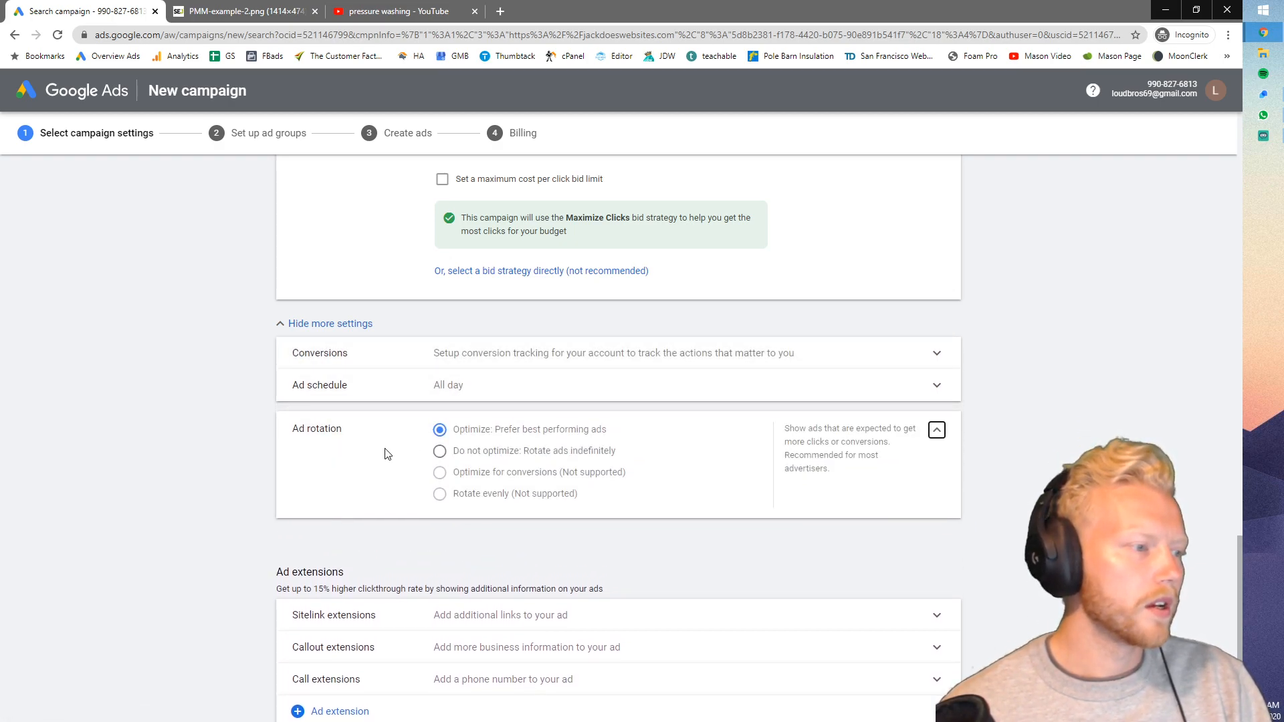
{"action": "left_click", "coordinate": [453, 386]}
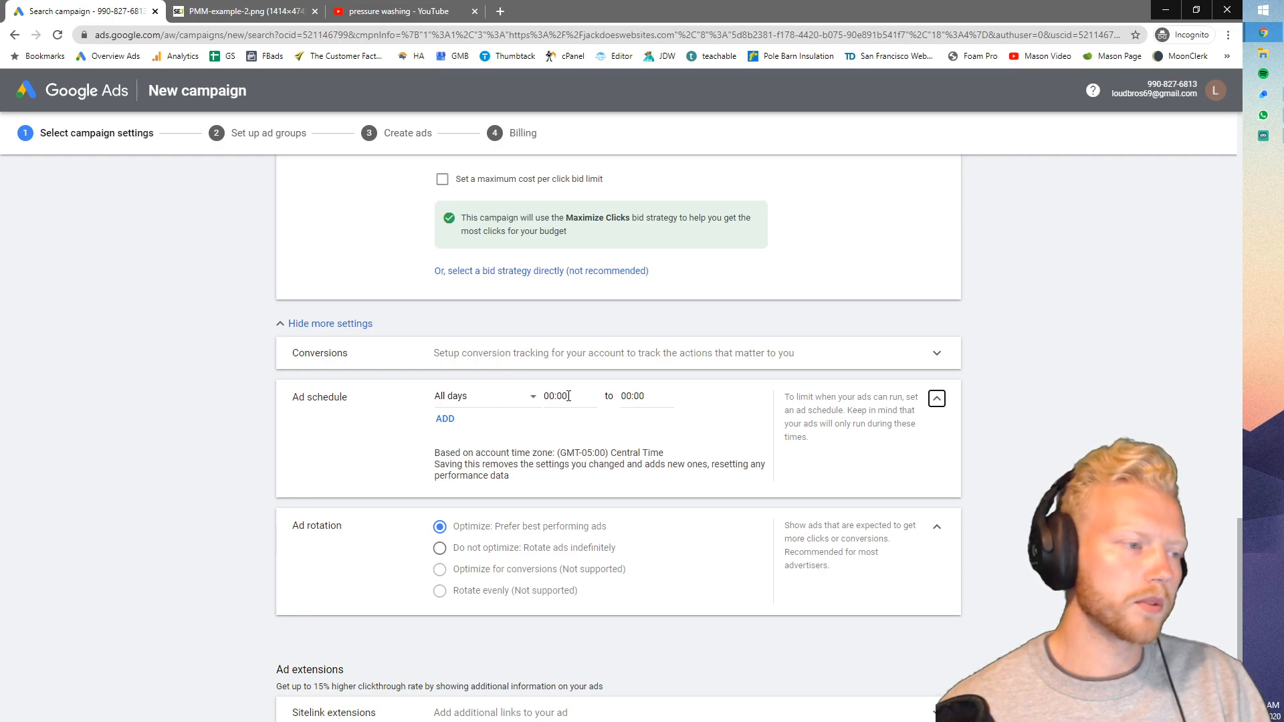
{"action": "scroll", "coordinate": [441, 408], "scroll_direction": "down", "scroll_amount": 2}
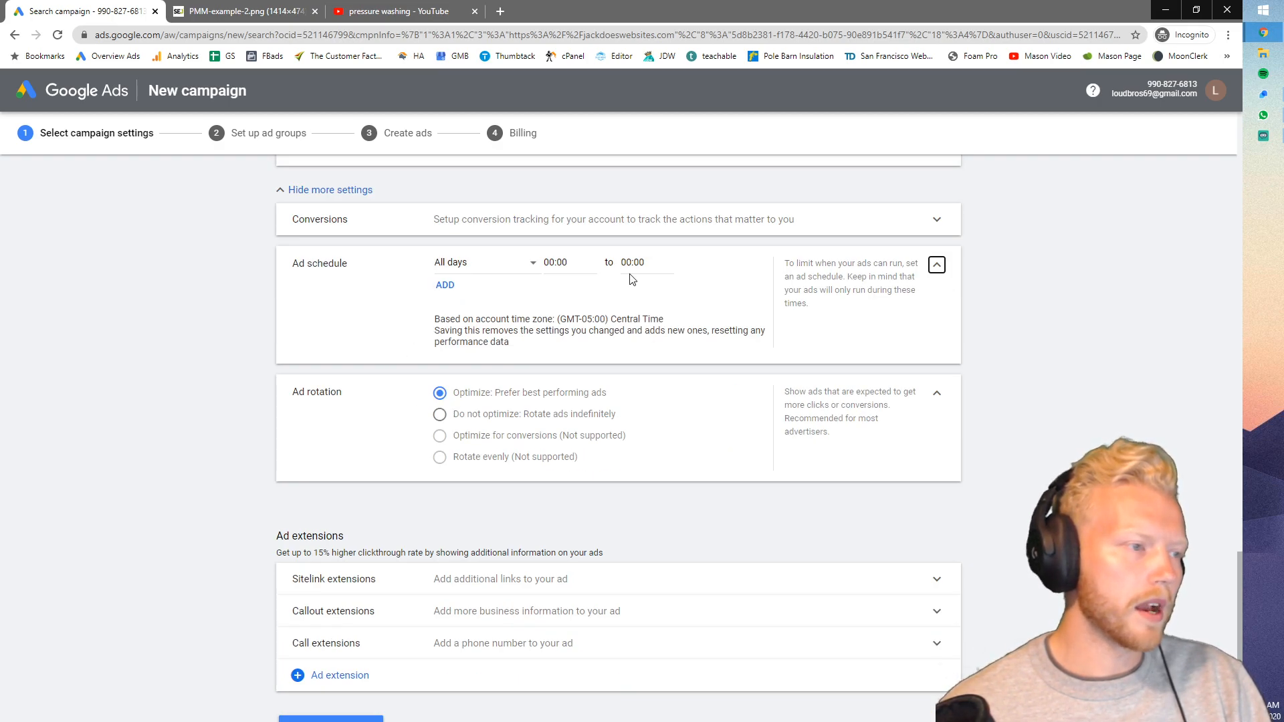
{"action": "scroll", "coordinate": [444, 415], "scroll_direction": "down", "scroll_amount": 2}
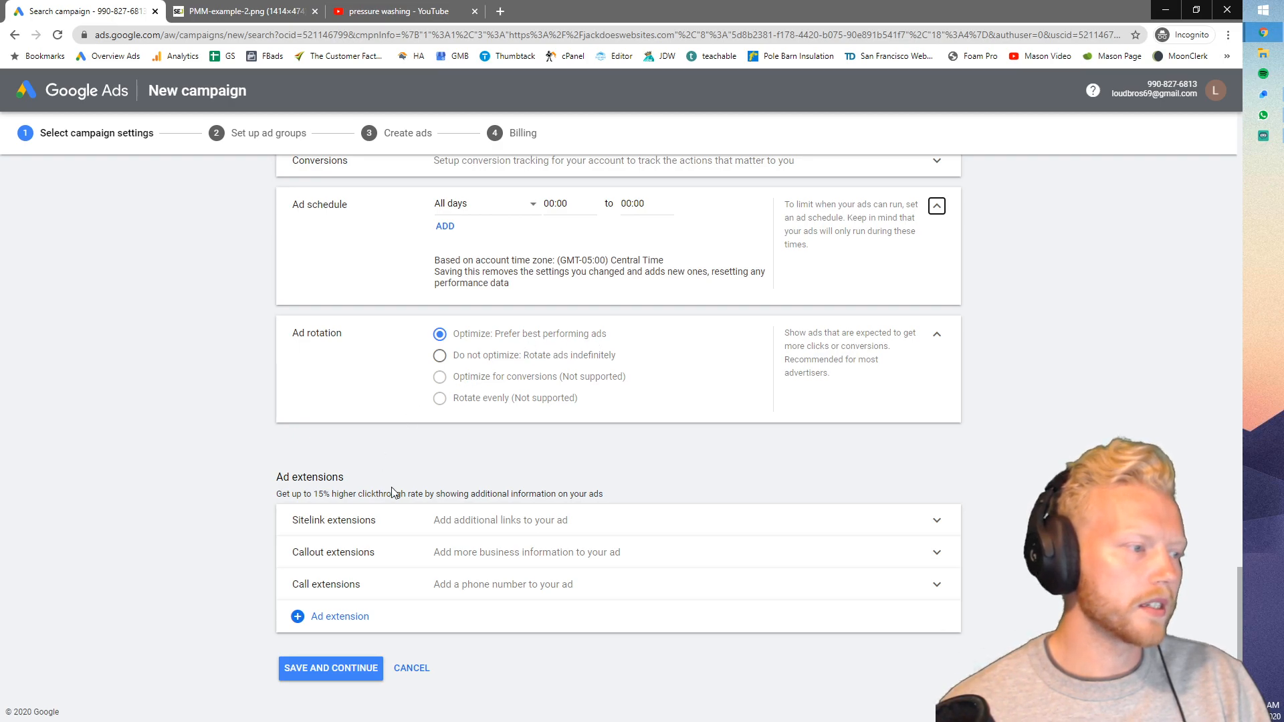
- Try the ad rotation option "Do not optimize: Rotate ads indefinitely" and return to "Optimize: Prefer best performing ads"
{"action": "left_click", "coordinate": [440, 355]}
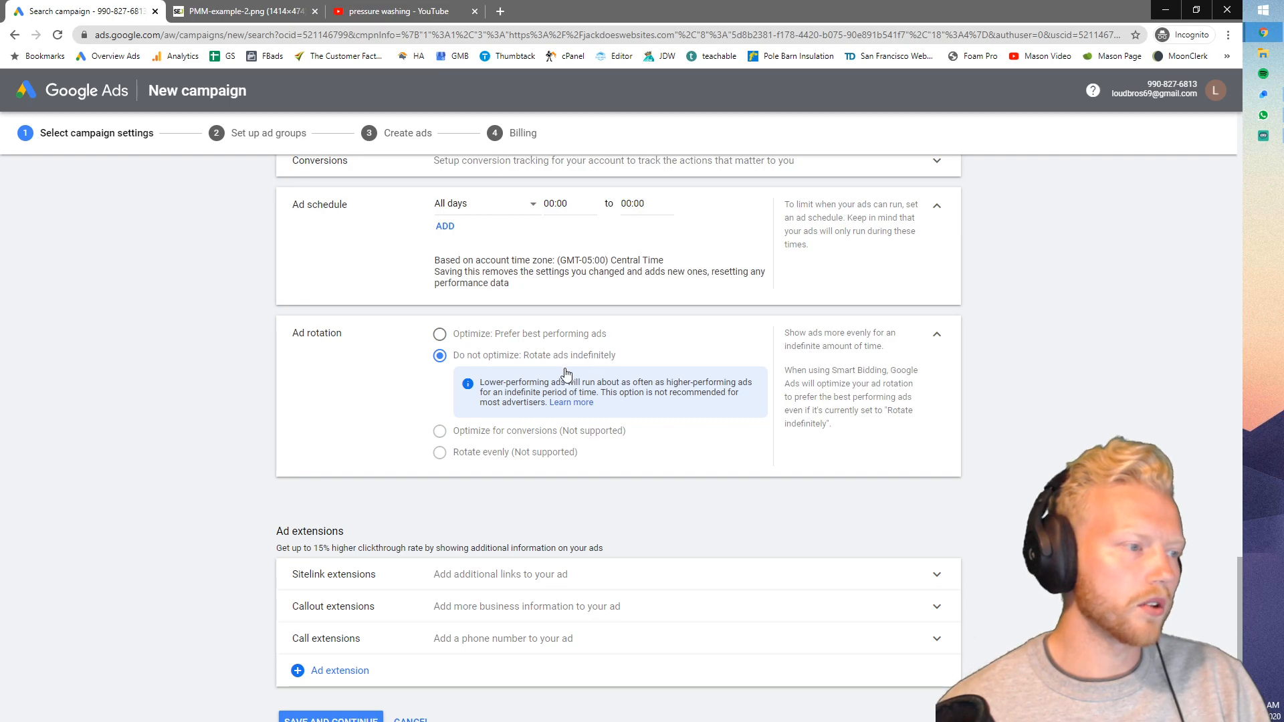
{"action": "left_click_drag", "start_coordinate": [496, 383], "coordinate": [575, 386]}
{"action": "left_click", "coordinate": [575, 386]}
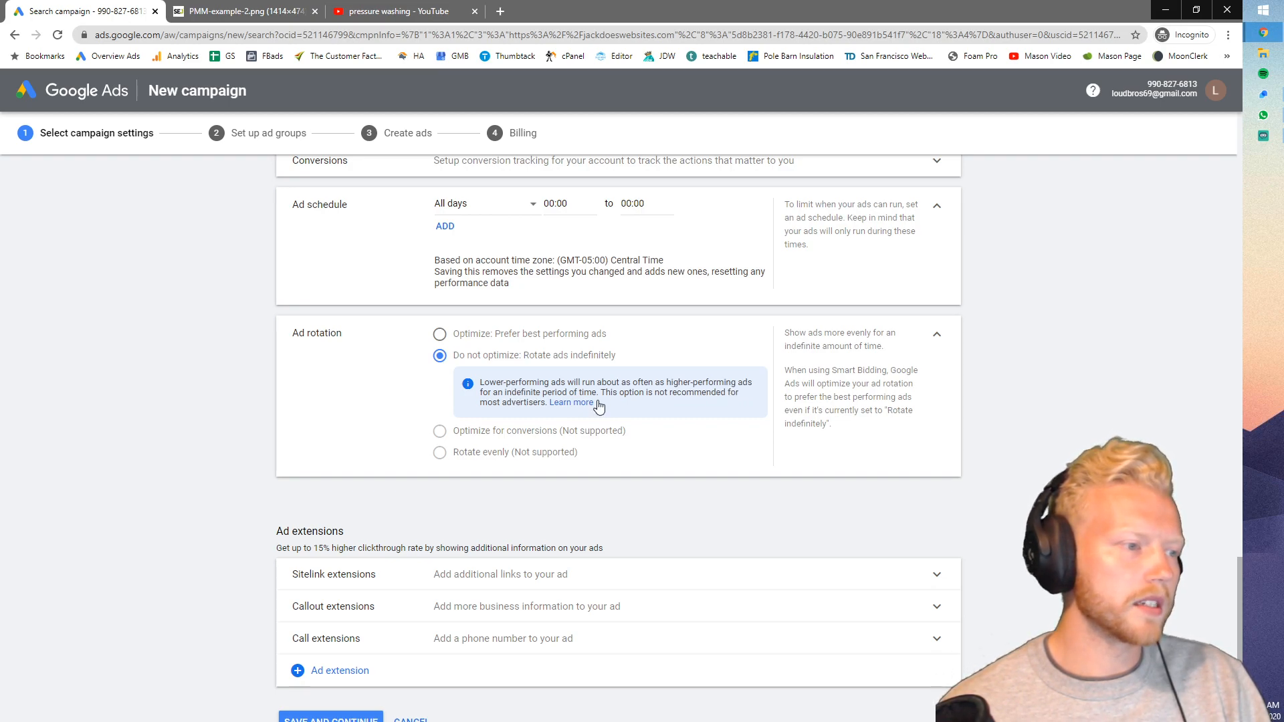
{"action": "left_click", "coordinate": [441, 334]}
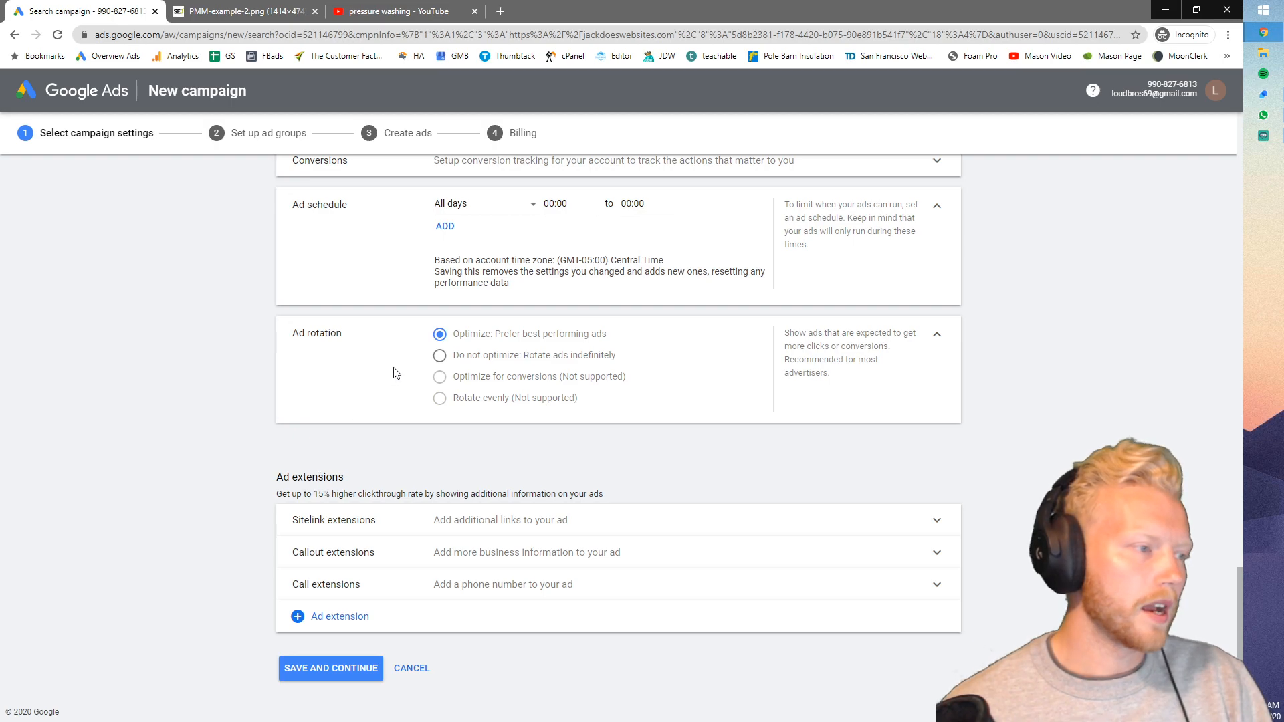
- Examine the fields of the new sitelink extension form and close it without adding a sitelink
{"action": "left_click", "coordinate": [376, 519]}
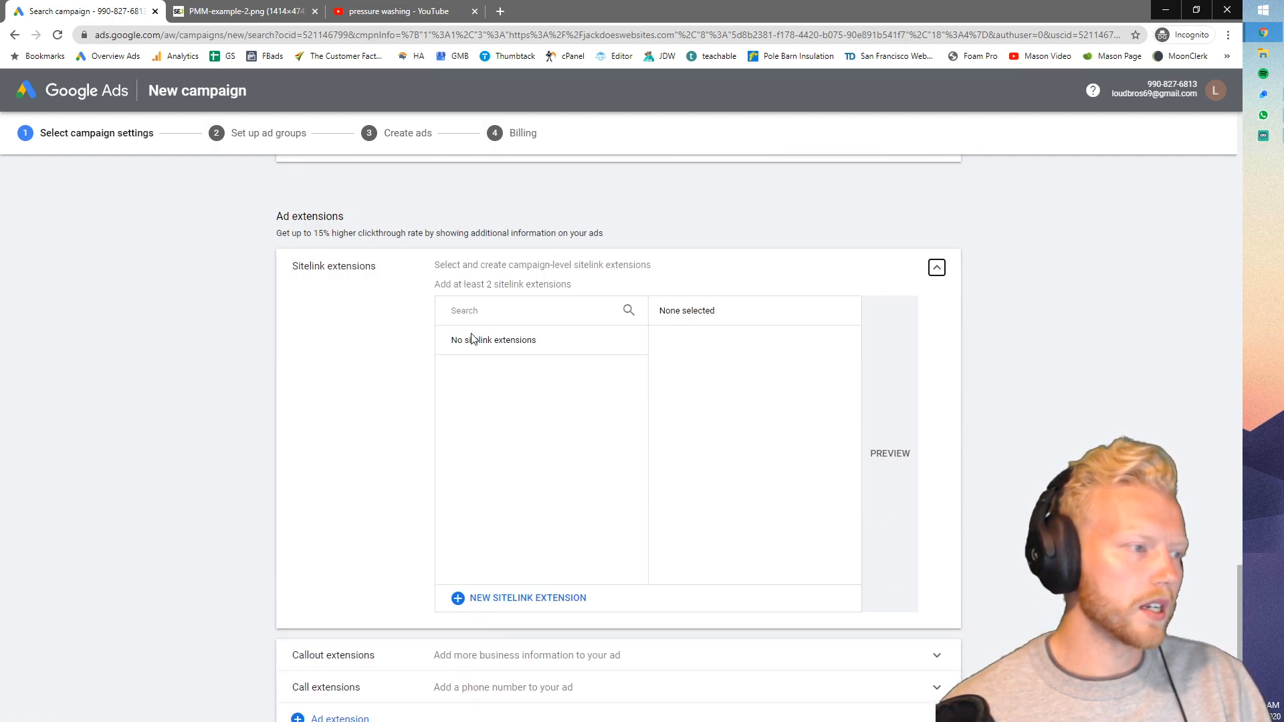
{"action": "left_click", "coordinate": [523, 606]}
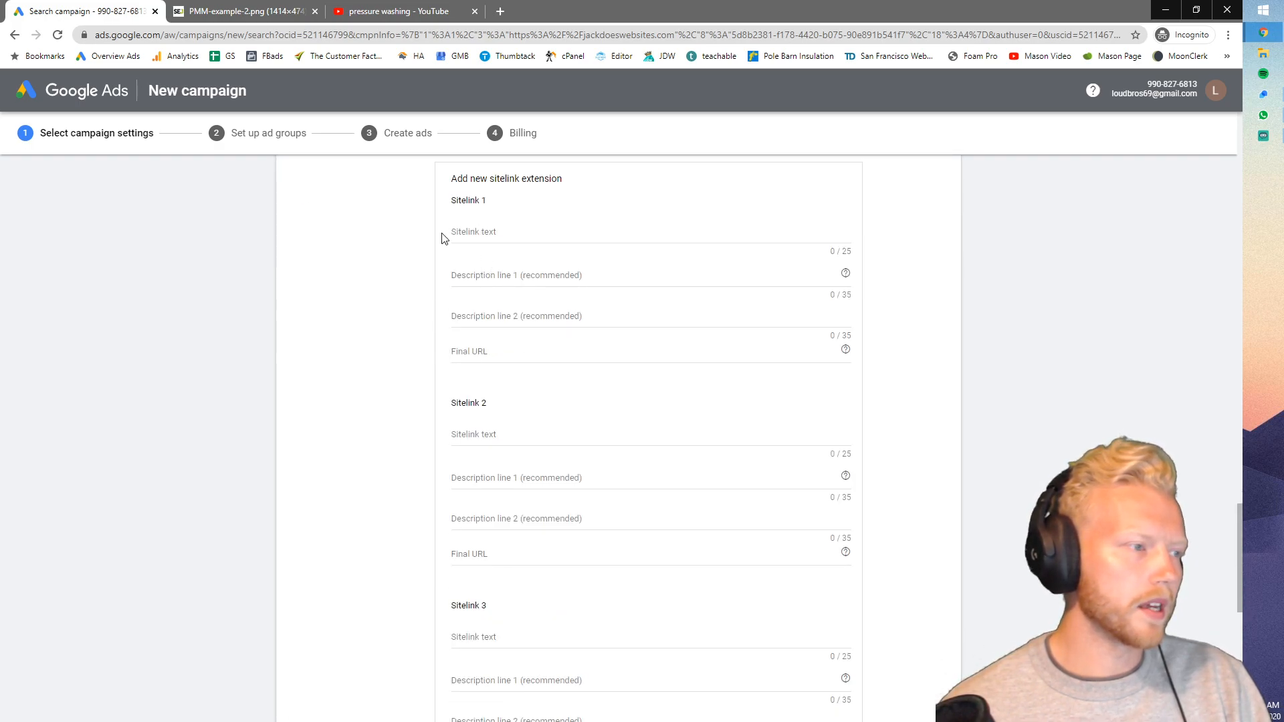
{"action": "left_click", "coordinate": [458, 233]}
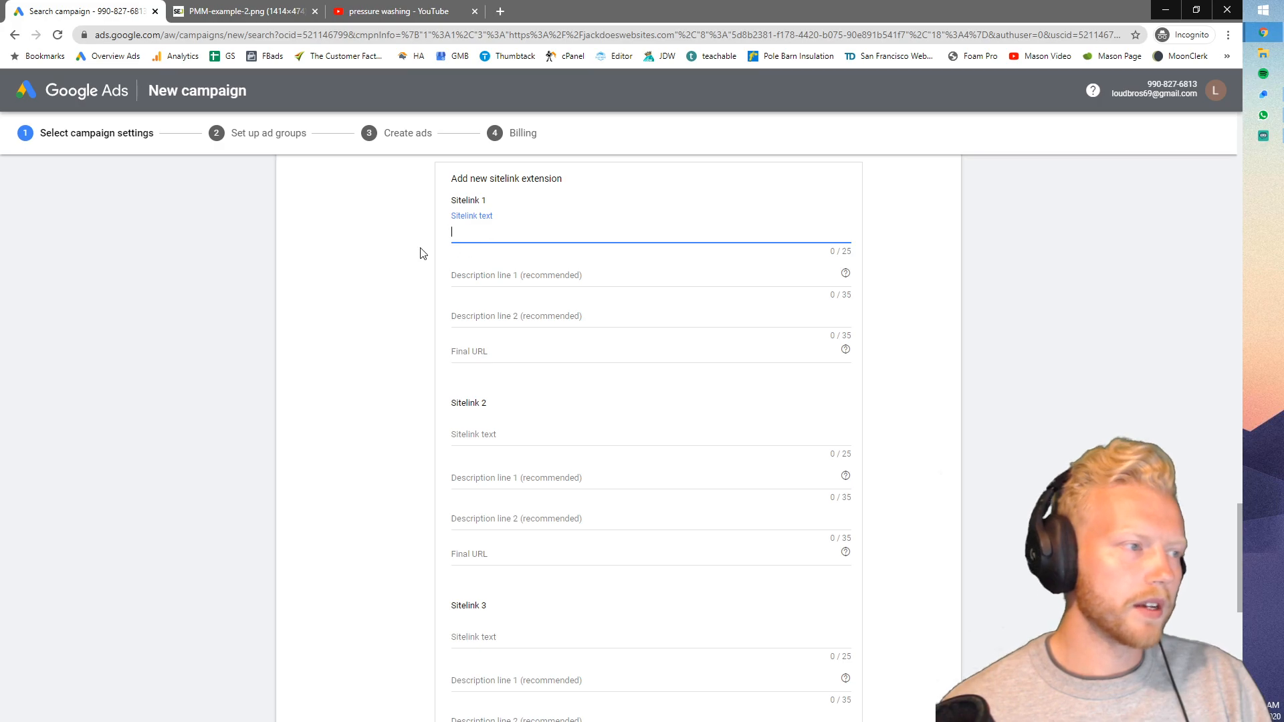
{"action": "scroll", "coordinate": [482, 404], "scroll_direction": "down", "scroll_amount": 10}
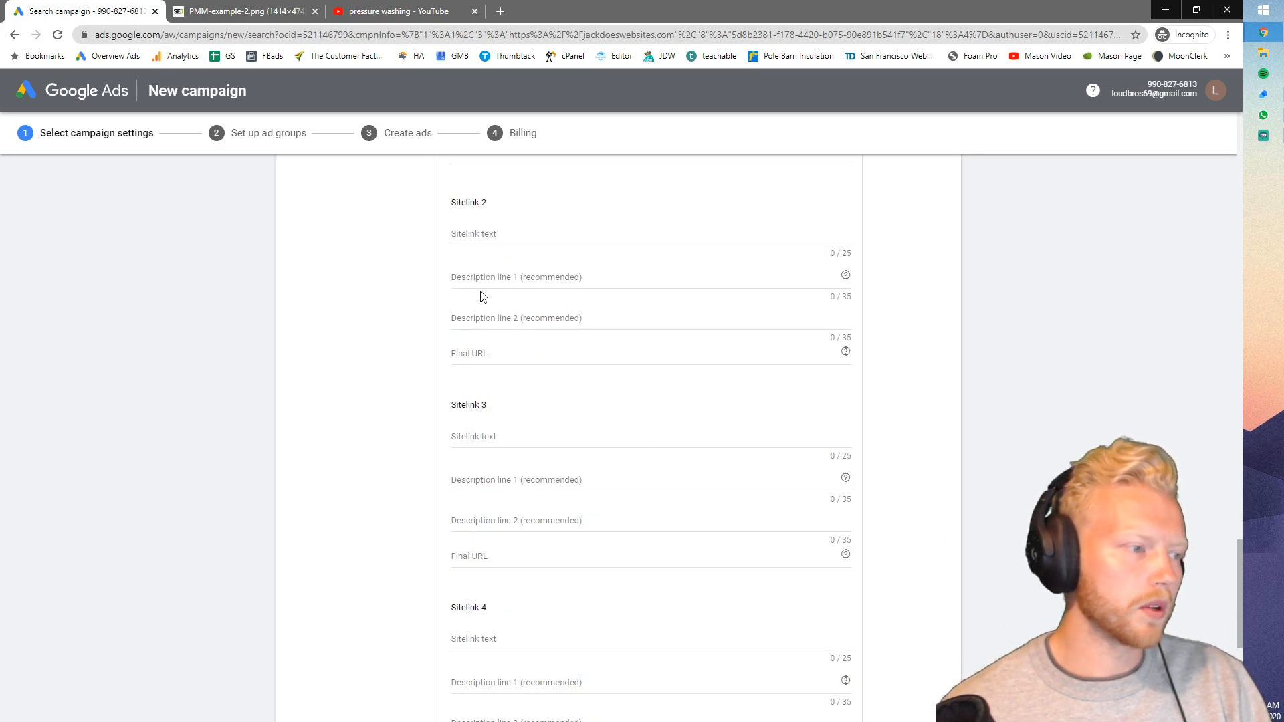
{"action": "left_click", "coordinate": [517, 498]}
{"action": "scroll", "coordinate": [408, 388], "scroll_direction": "up", "scroll_amount": 2}
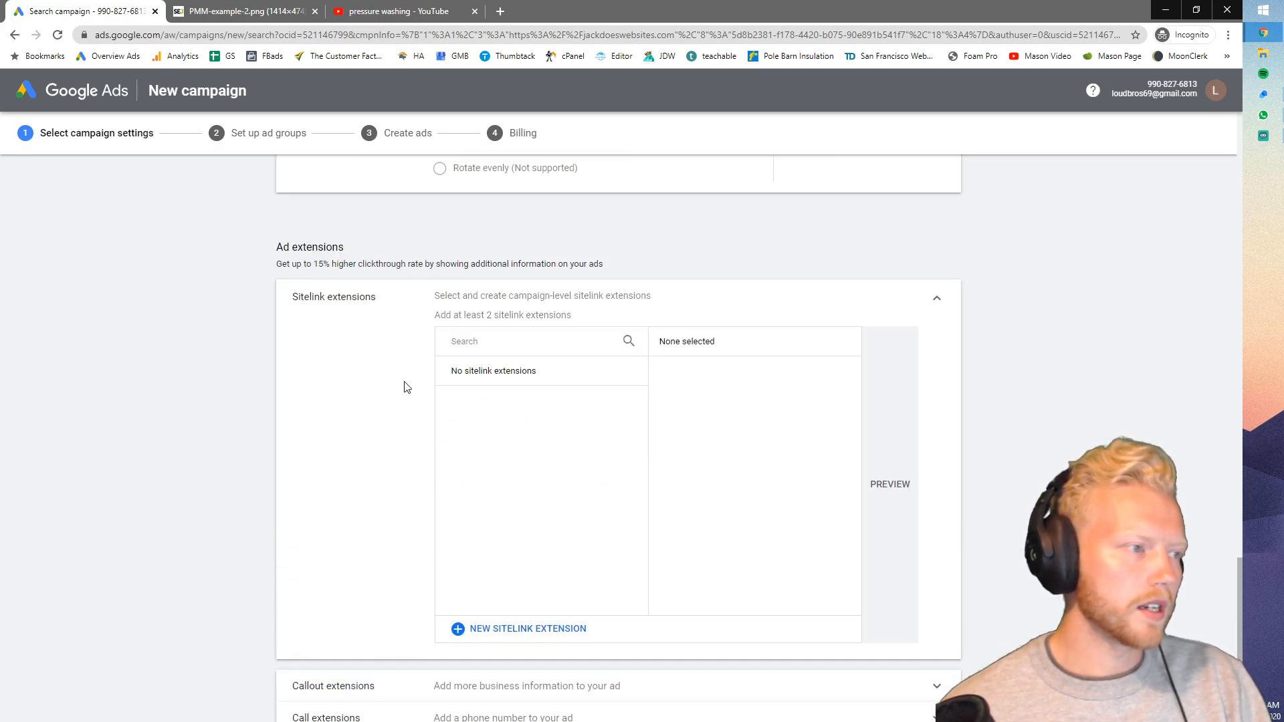
{"action": "scroll", "coordinate": [462, 372], "scroll_direction": "up", "scroll_amount": 1}
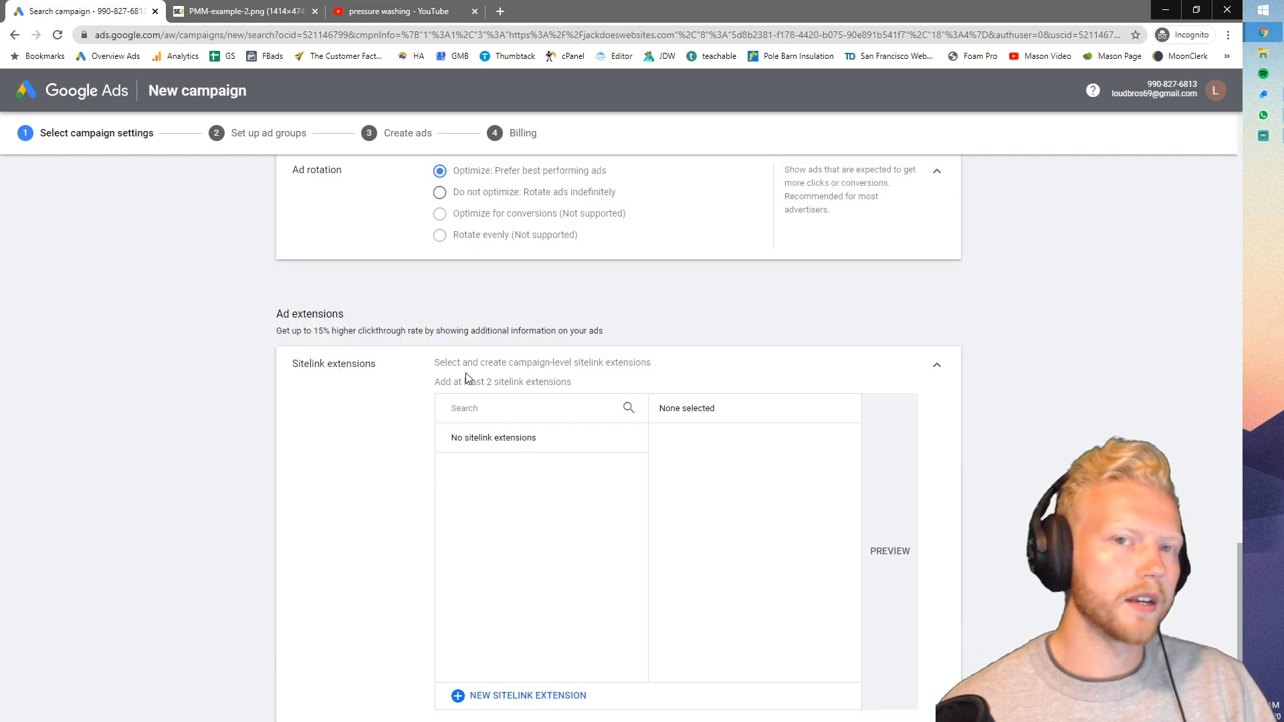
{"action": "scroll", "coordinate": [458, 377], "scroll_direction": "down", "scroll_amount": 2}
{"action": "scroll", "coordinate": [426, 370], "scroll_direction": "down", "scroll_amount": 1}
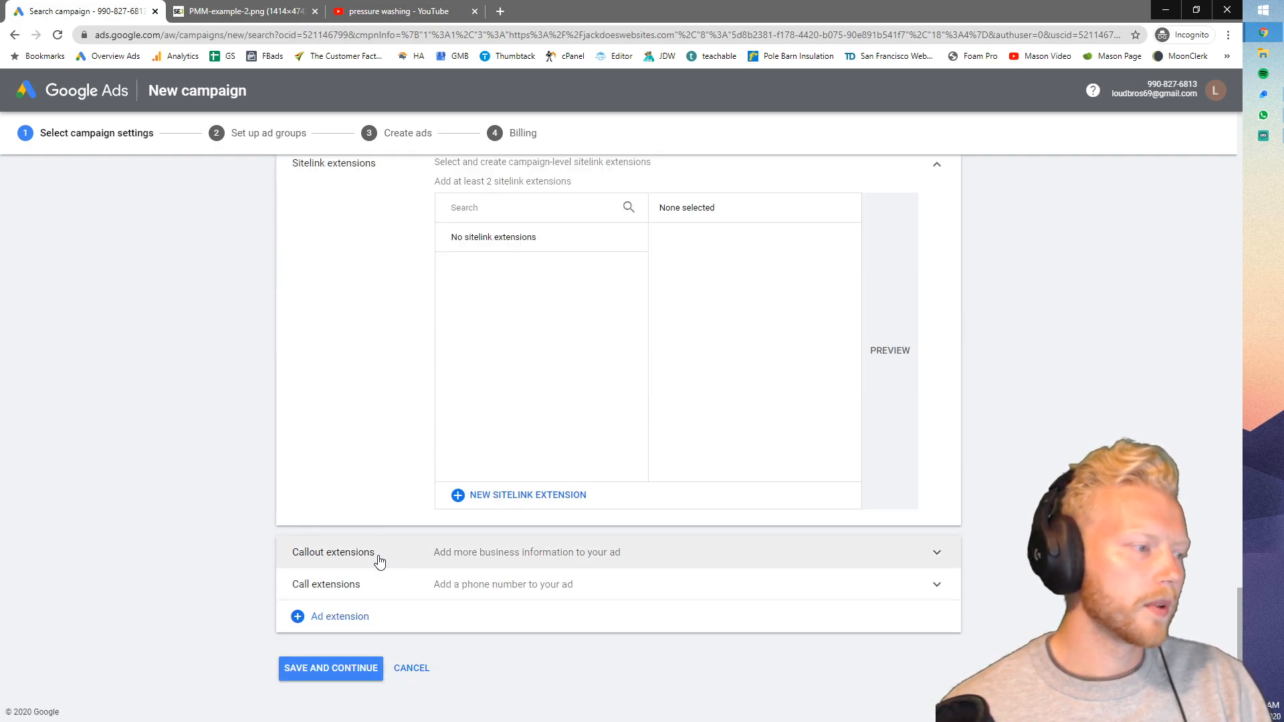
- Review the new call extension form and the callout extensions section without adding any extension
{"action": "left_click", "coordinate": [459, 597]}
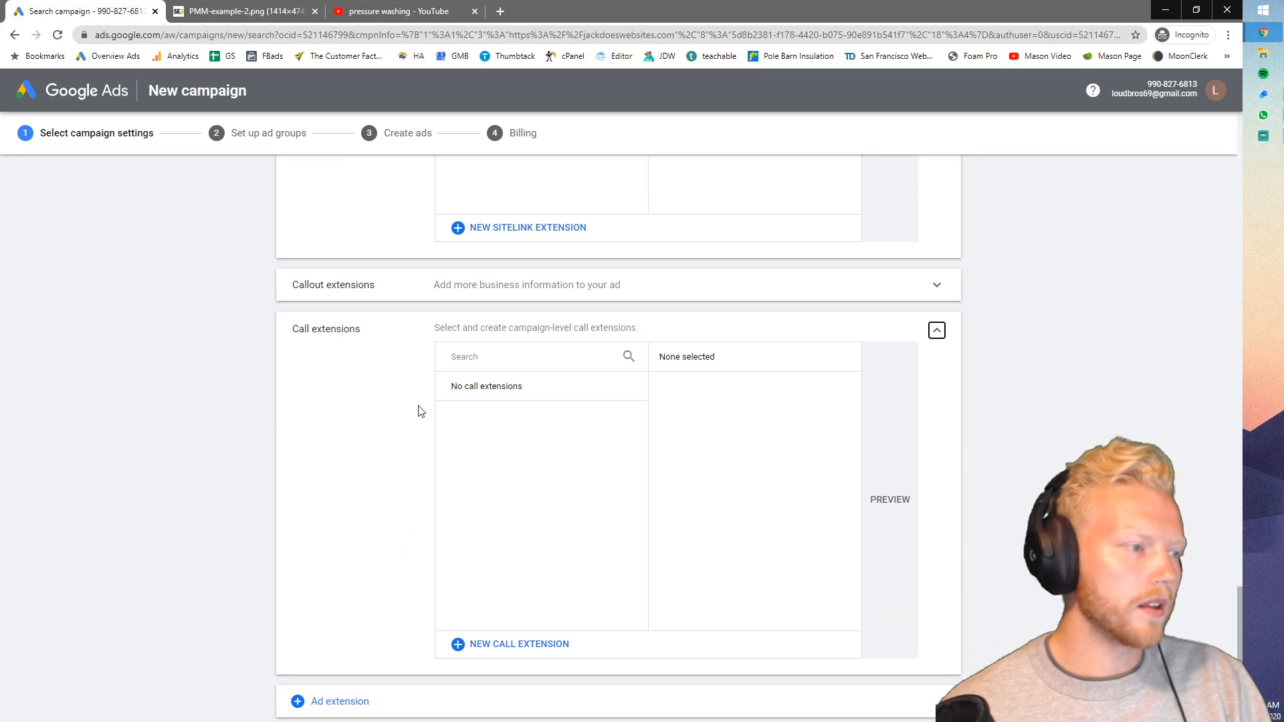
{"action": "left_click", "coordinate": [469, 358]}
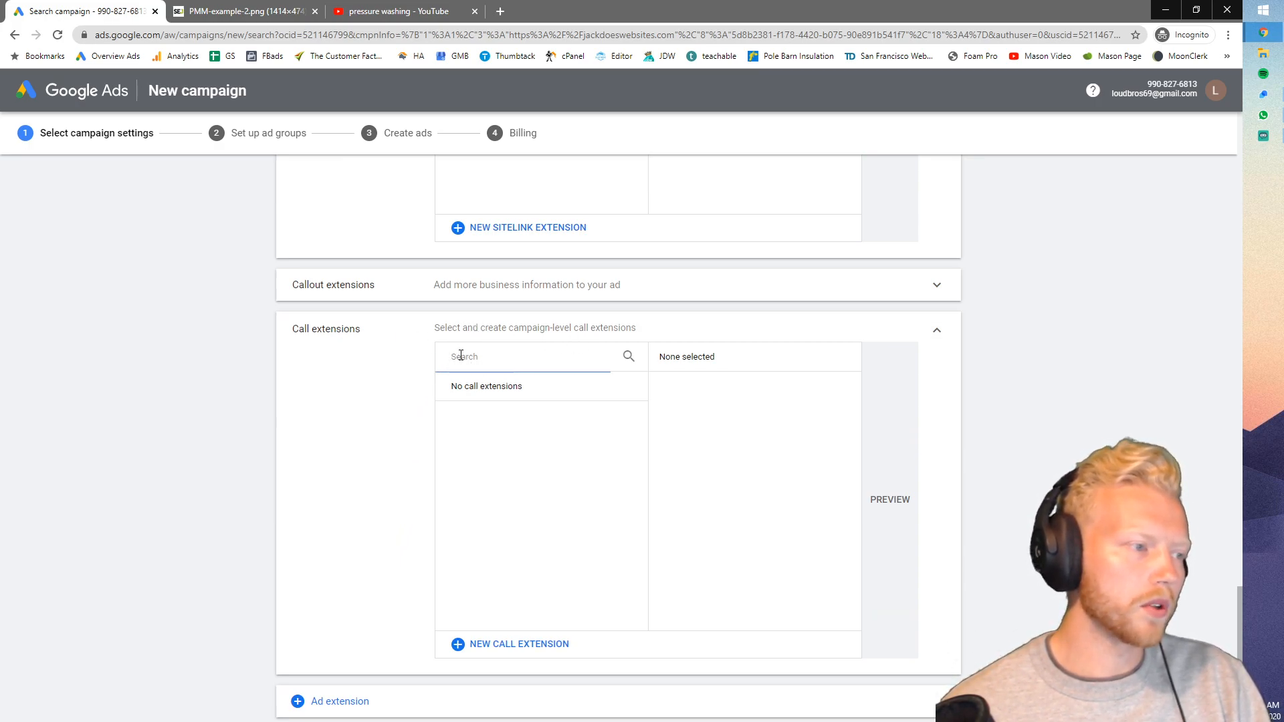
{"action": "left_click", "coordinate": [528, 645]}
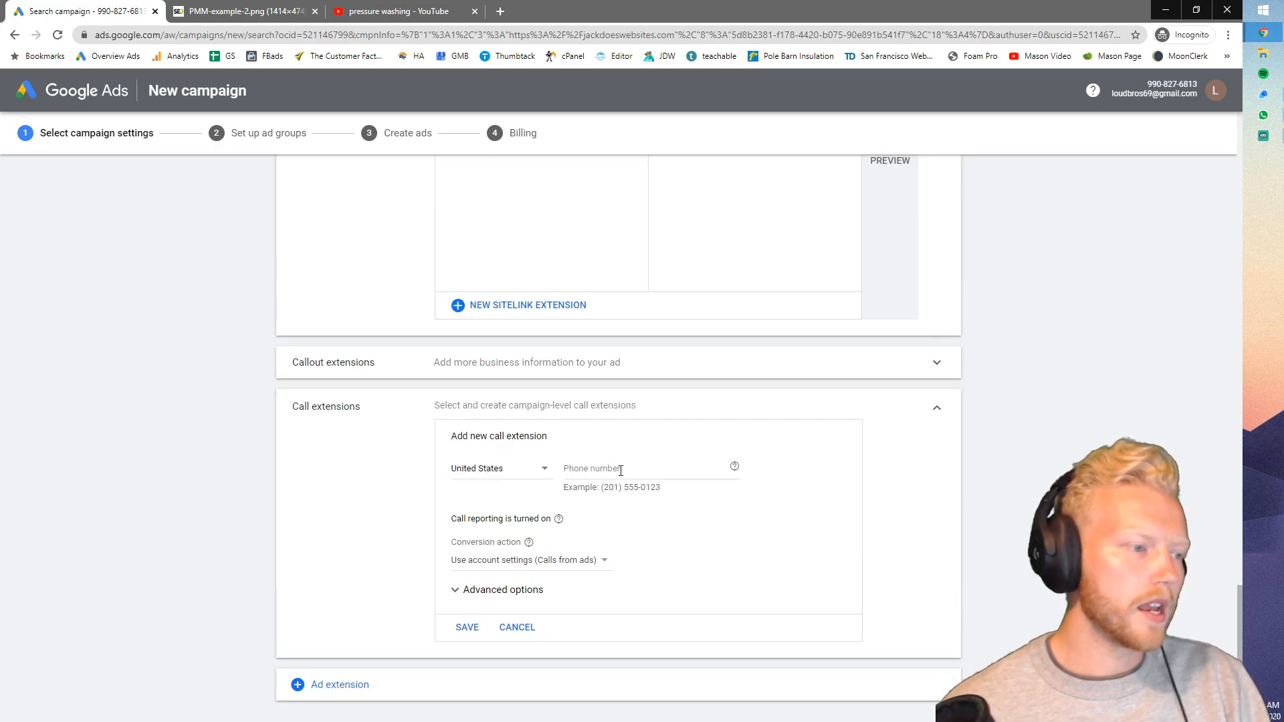
{"action": "left_click", "coordinate": [497, 372]}
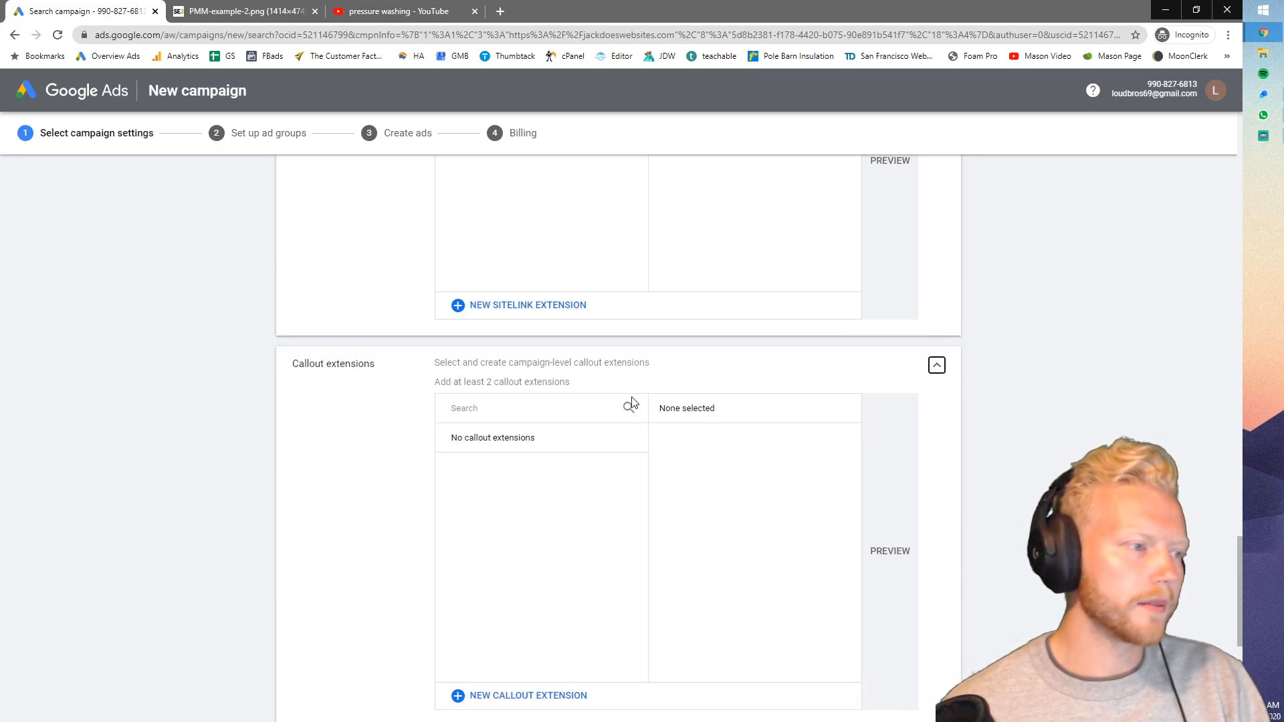
{"action": "left_click", "coordinate": [896, 365]}
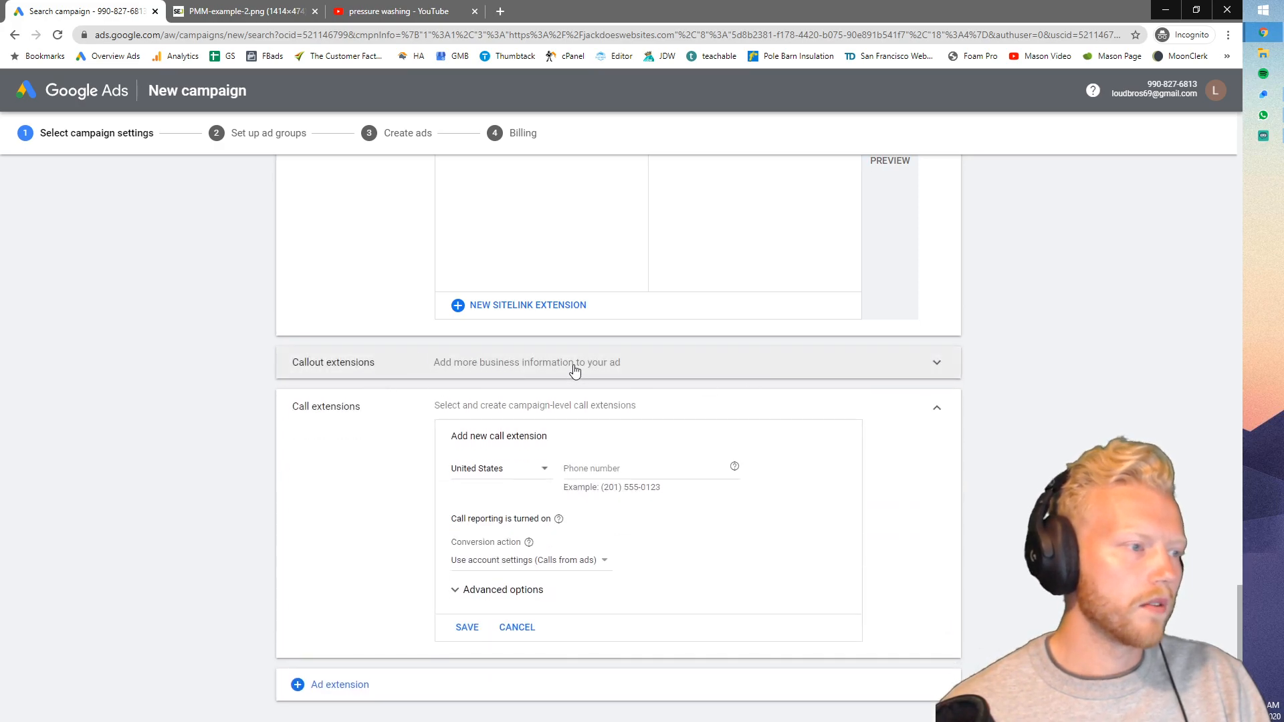
- Review the additional ad extension types and save the campaign settings to continue to ad group setup
{"action": "scroll", "coordinate": [375, 569], "scroll_direction": "down", "scroll_amount": 1}
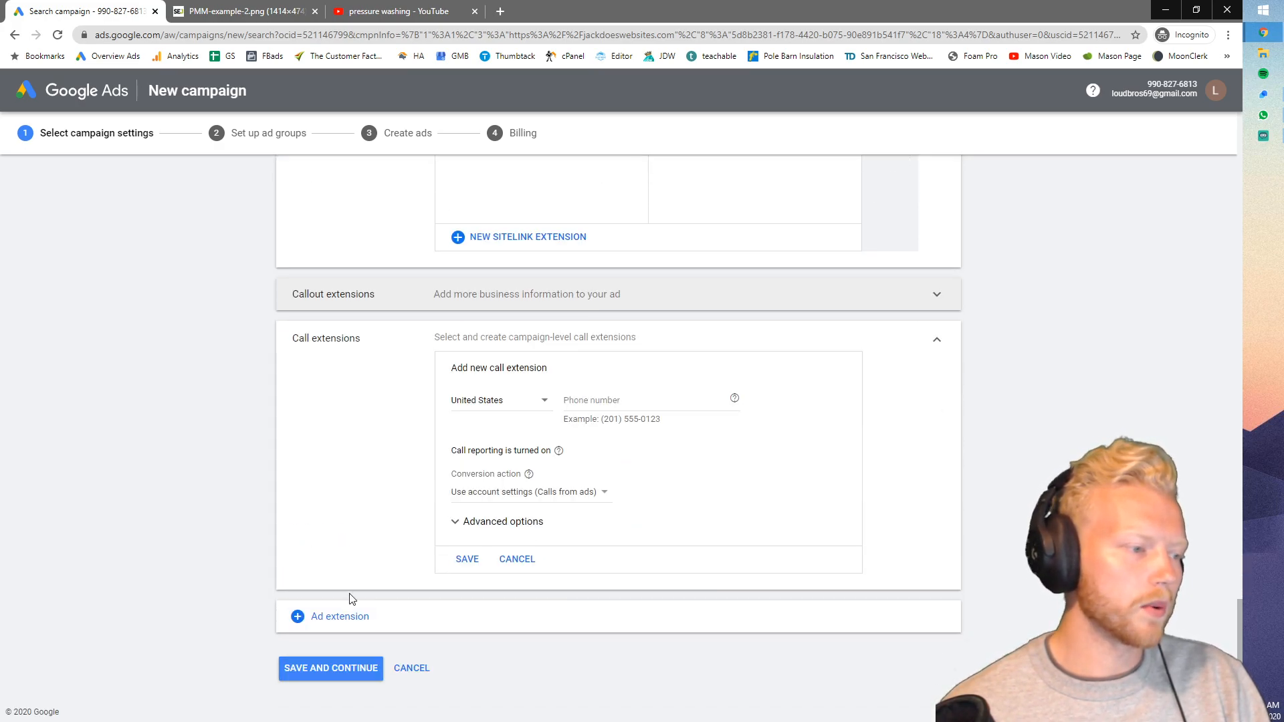
{"action": "left_click", "coordinate": [336, 618]}
{"action": "left_click", "coordinate": [202, 529]}
{"action": "left_click", "coordinate": [338, 617]}
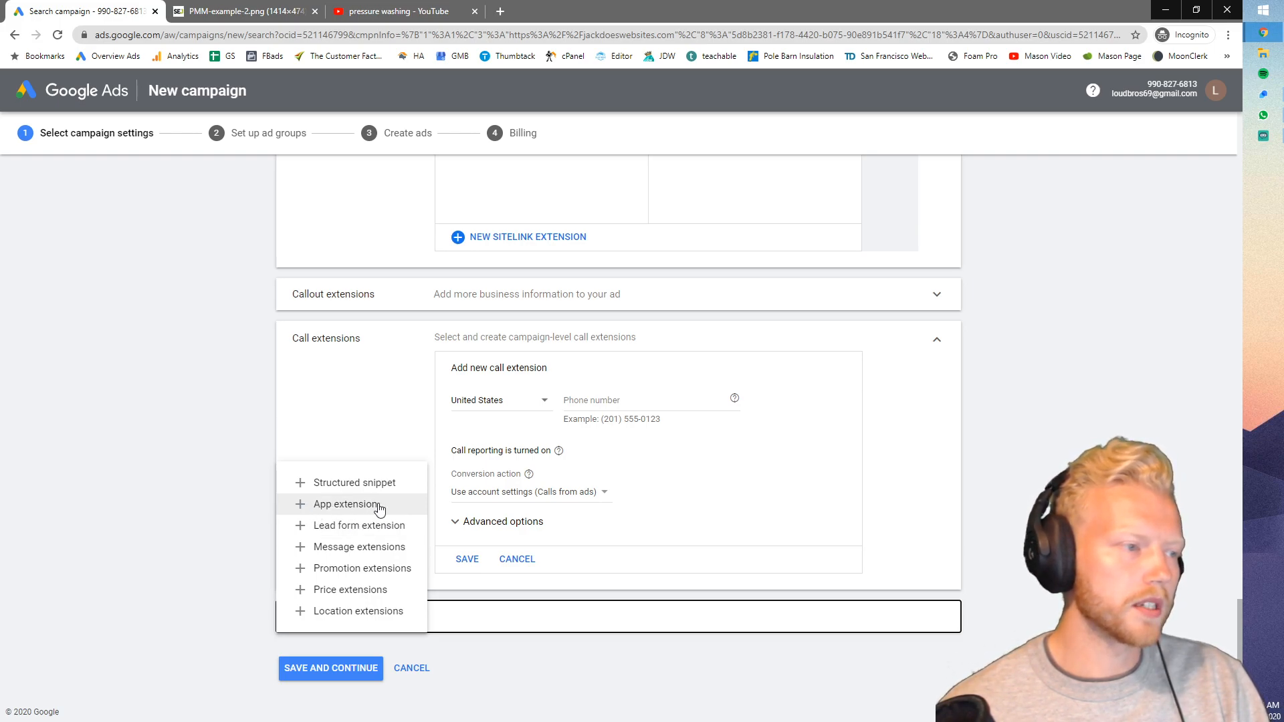
{"action": "left_click", "coordinate": [224, 494]}
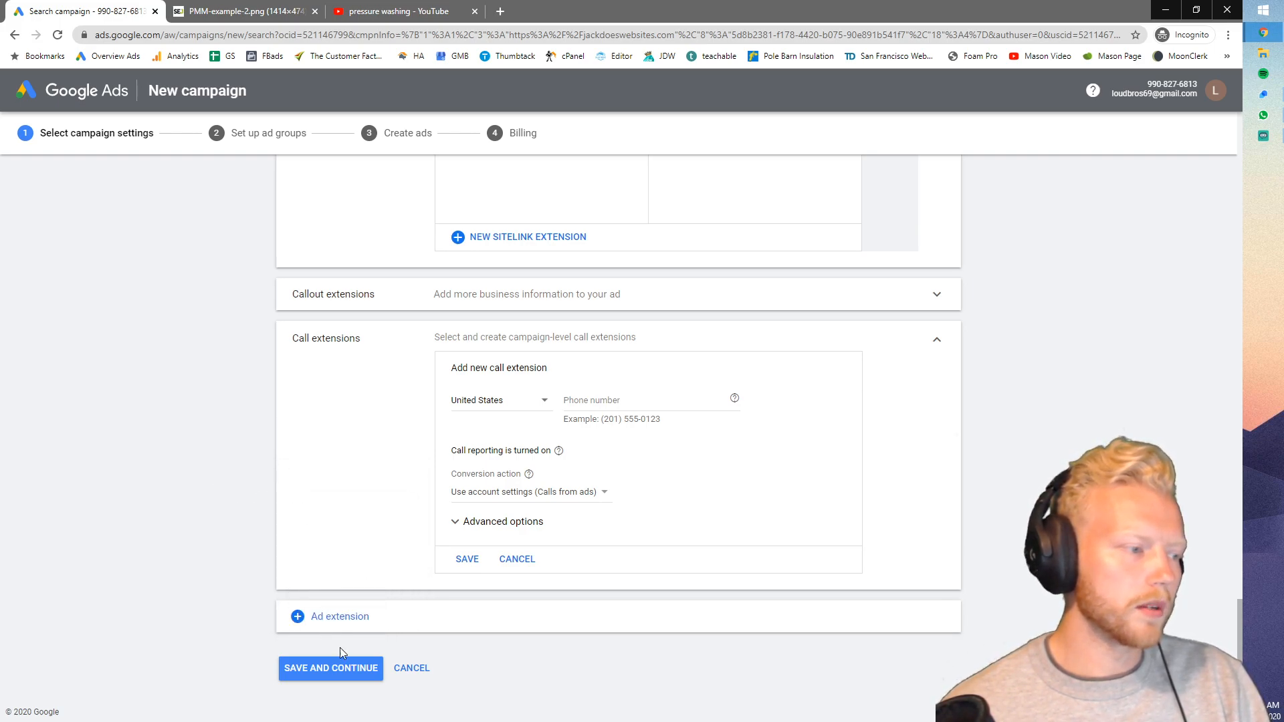
{"action": "left_click", "coordinate": [348, 674]}
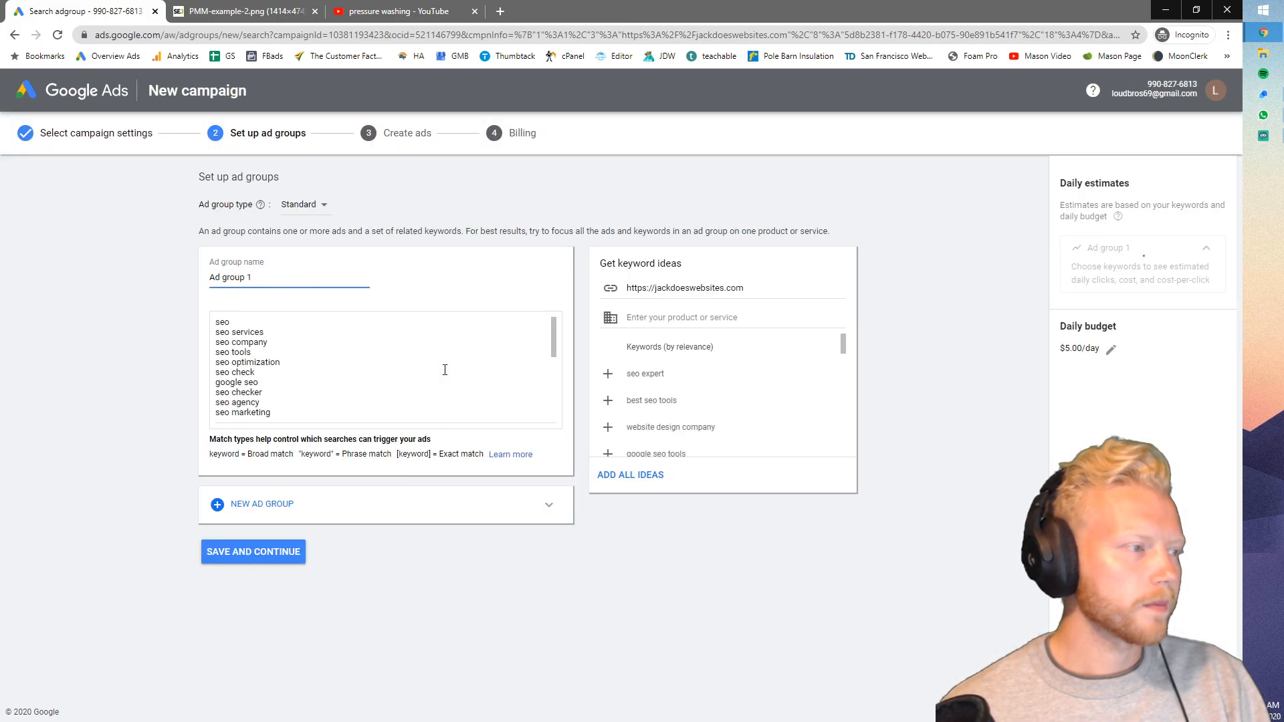
- Replace all suggested keywords of Ad group 1 with Pressure Washing and save to continue to ad creation
{"action": "scroll", "coordinate": [259, 397], "scroll_direction": "down", "scroll_amount": 5}
{"action": "left_click", "coordinate": [132, 368]}
{"action": "scroll", "coordinate": [282, 355], "scroll_direction": "up", "scroll_amount": 5}
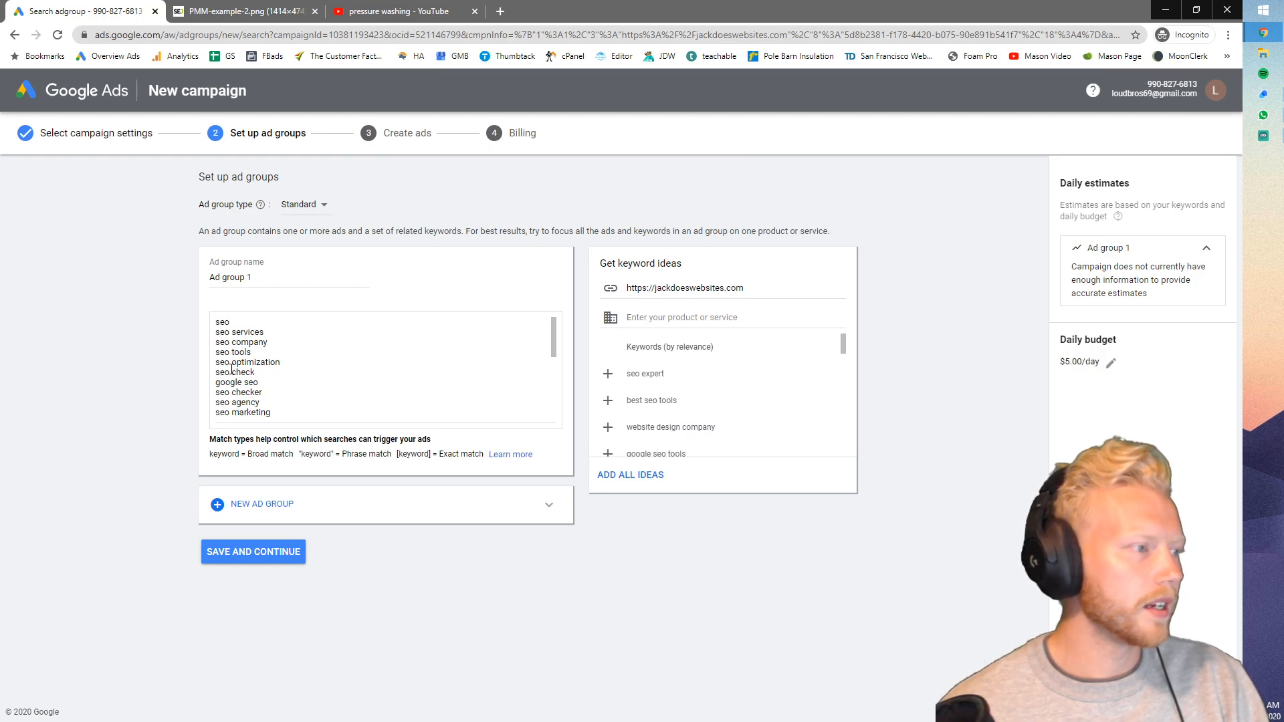
{"action": "left_click", "coordinate": [289, 394]}
{"action": "key", "text": "ctrl+a"}
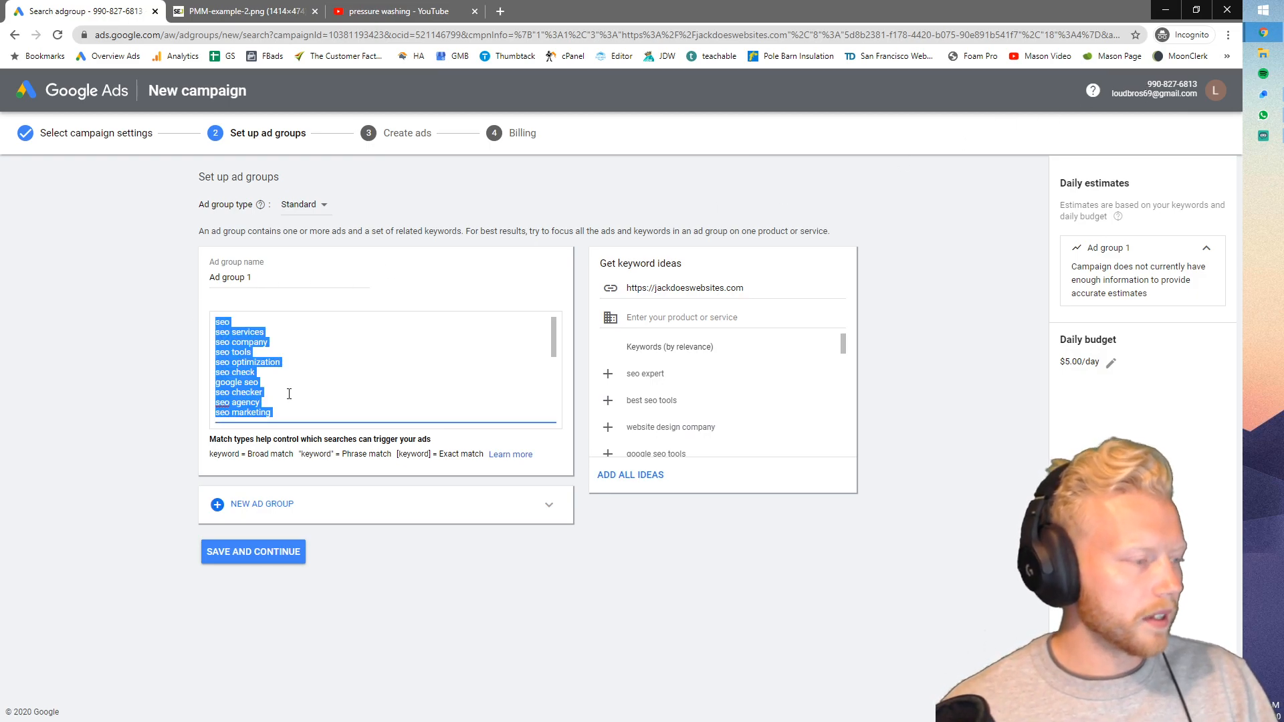
{"action": "key", "text": "BackSpace"}
{"action": "left_click", "coordinate": [307, 348]}
{"action": "type", "text": "Pressure Washing"}
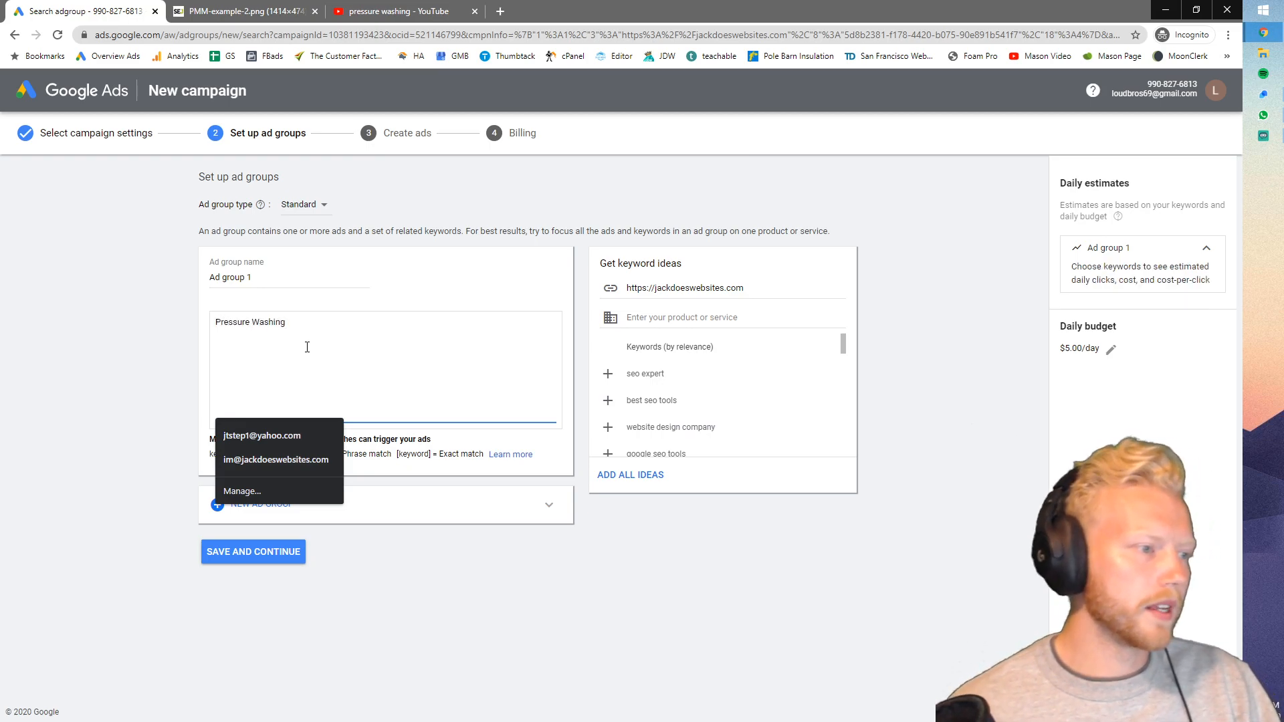
{"action": "left_click", "coordinate": [177, 368]}
{"action": "left_click", "coordinate": [333, 402]}
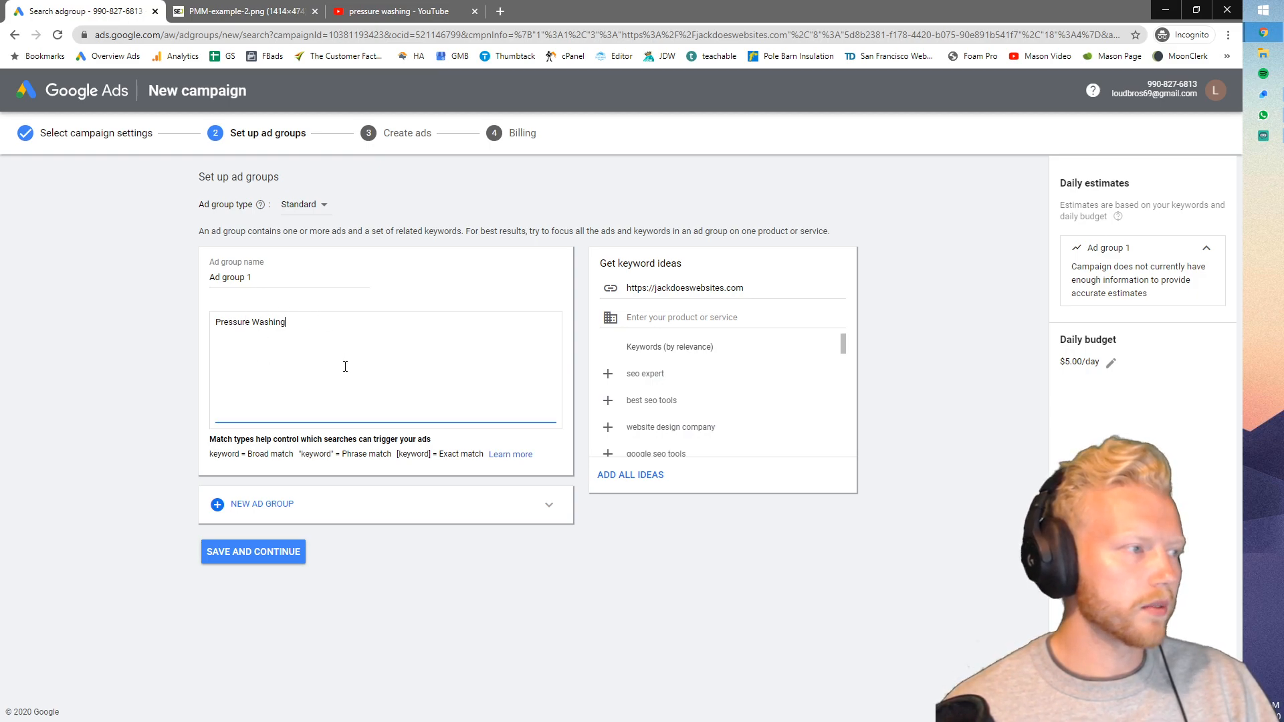
{"action": "left_click", "coordinate": [270, 556]}
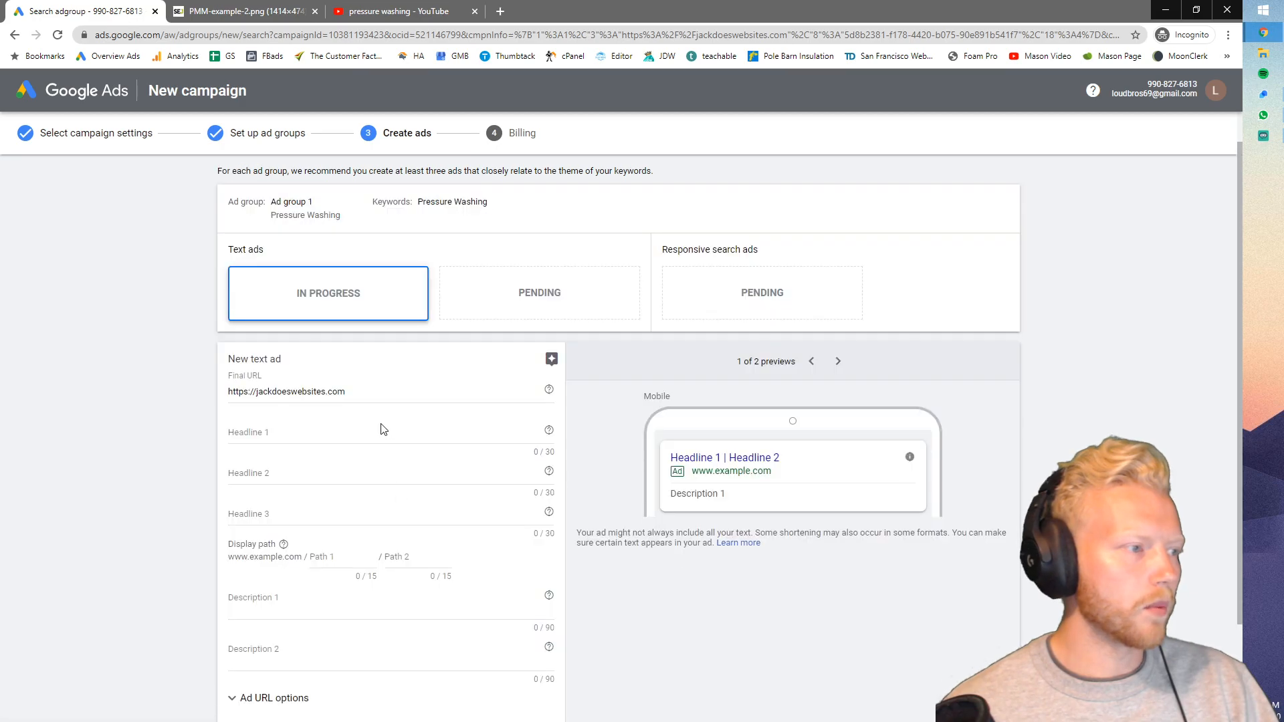
- Leave the new text ad empty and save to continue to the billing setup
{"action": "scroll", "coordinate": [370, 322], "scroll_direction": "down", "scroll_amount": 3}
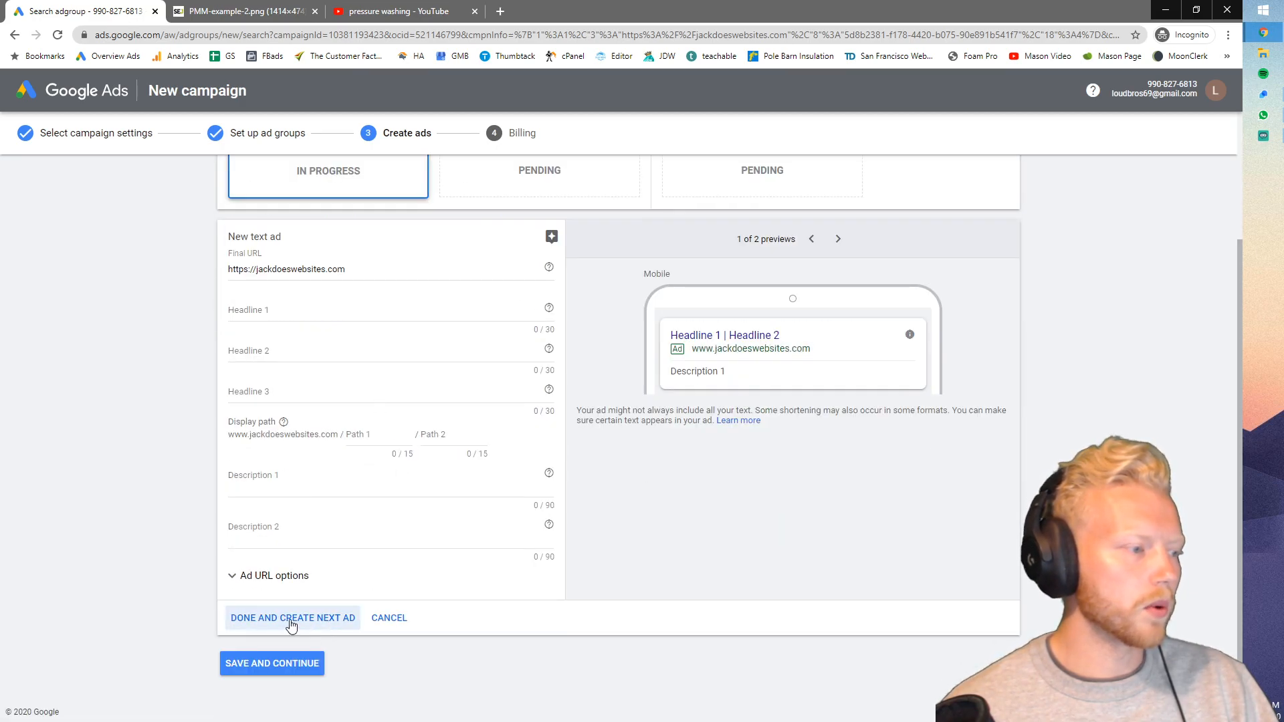
{"action": "left_click", "coordinate": [303, 665]}
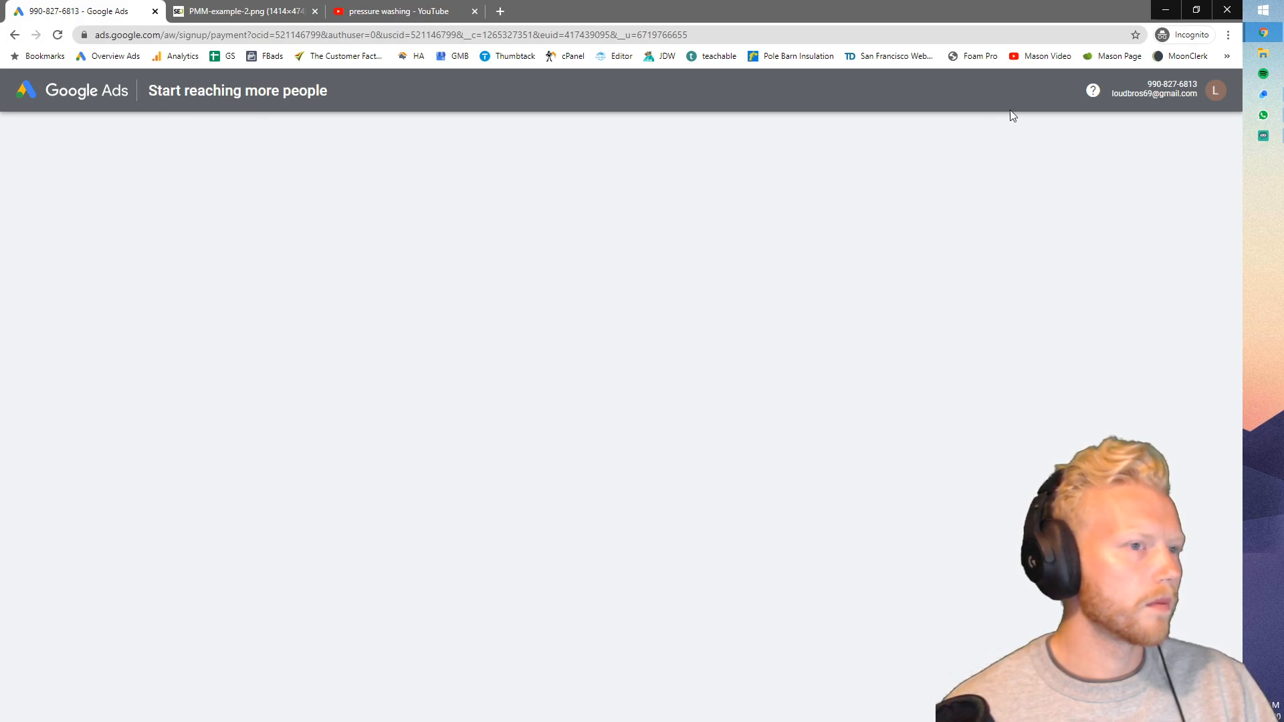
{"action": "left_click", "coordinate": [245, 99]}
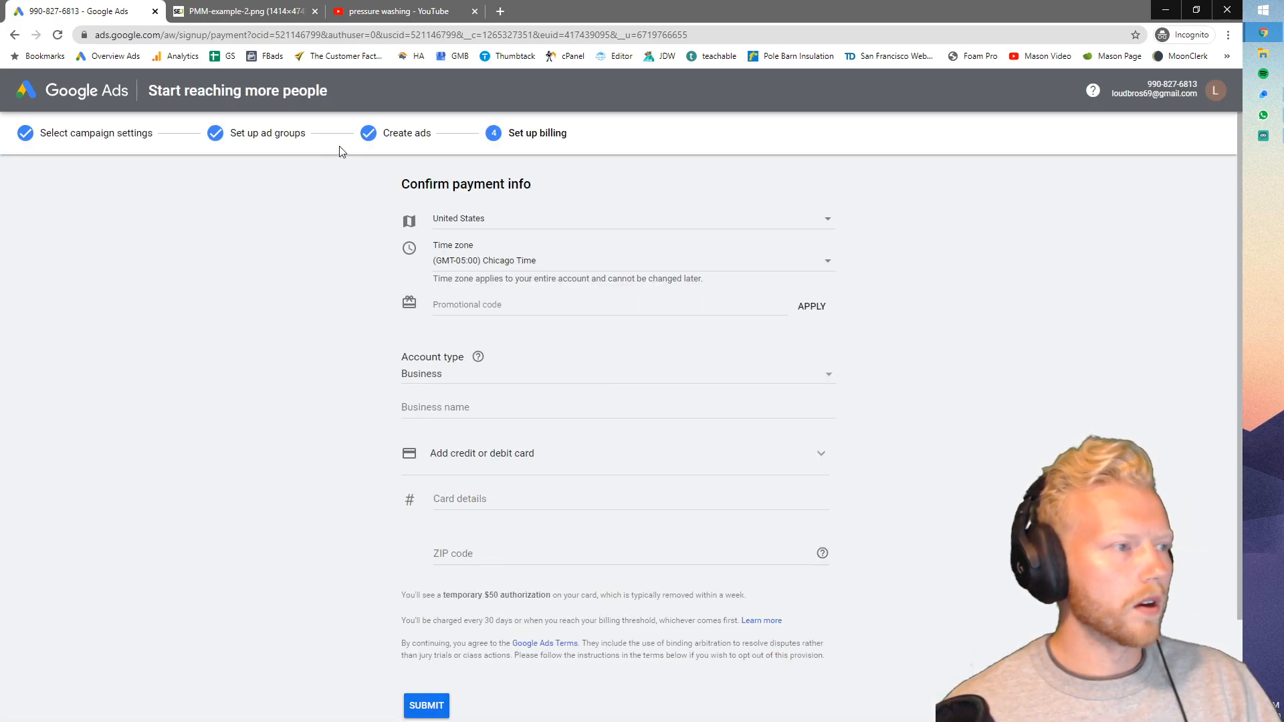
- Review the country, time zone and promotional code fields of the payment info form
{"action": "scroll", "coordinate": [467, 258], "scroll_direction": "down", "scroll_amount": 2}
{"action": "scroll", "coordinate": [467, 266], "scroll_direction": "up", "scroll_amount": 2}
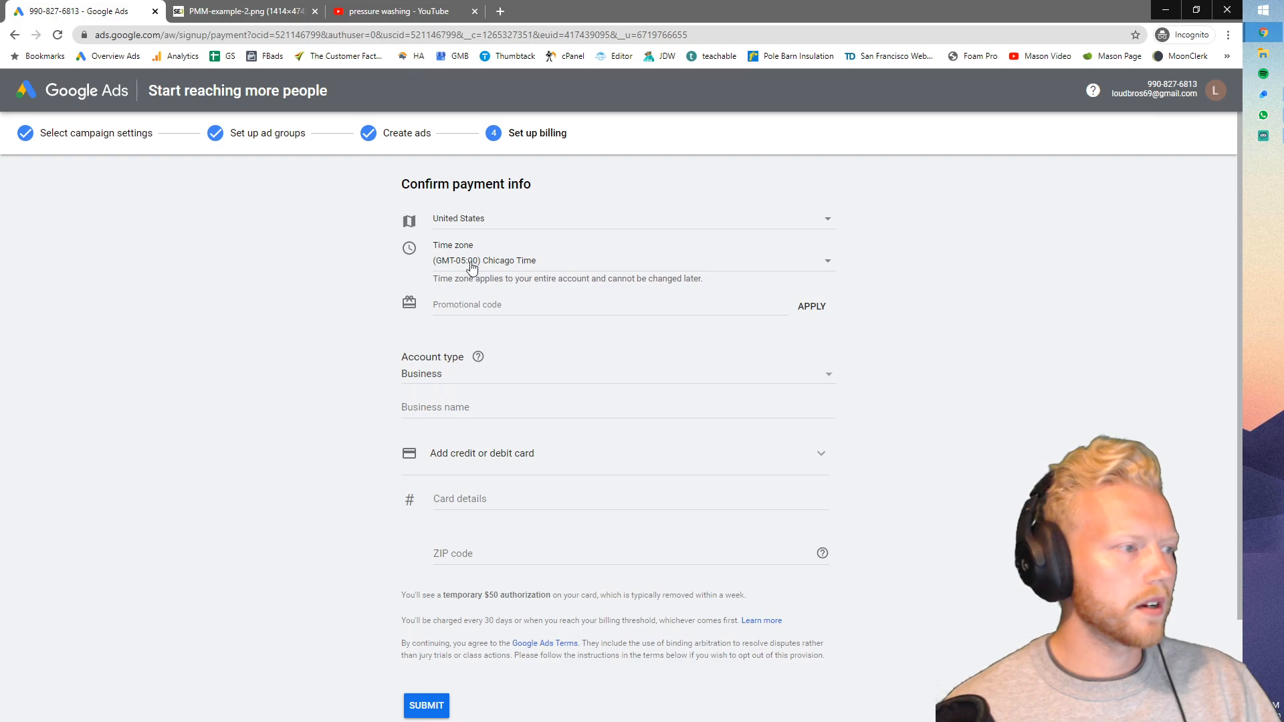
{"action": "left_click", "coordinate": [455, 227]}
{"action": "left_click", "coordinate": [468, 209]}
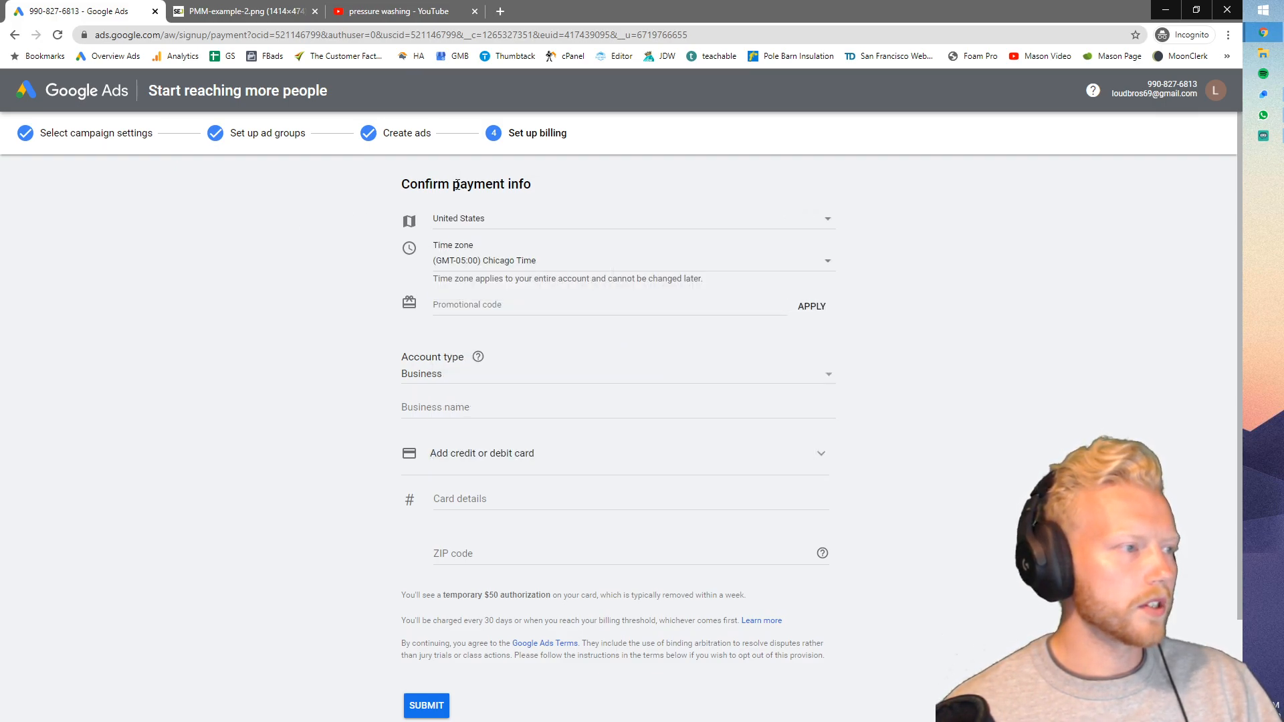
{"action": "left_click", "coordinate": [458, 308]}
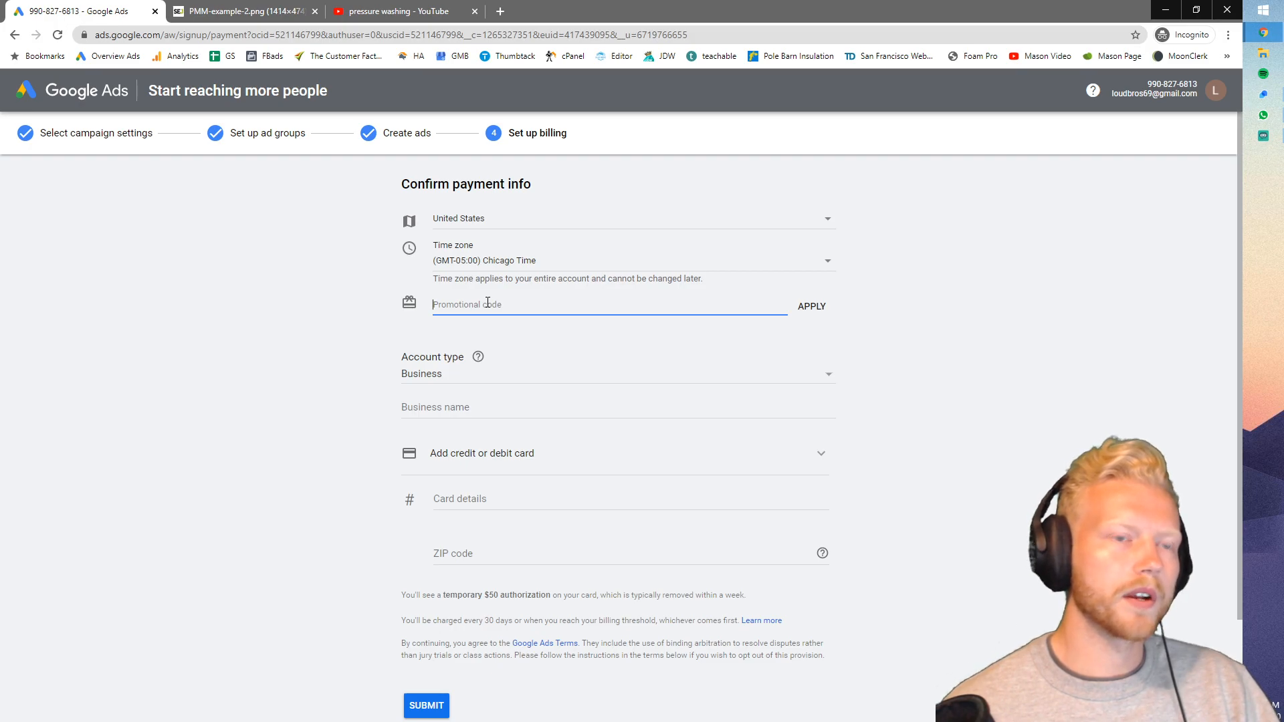
{"action": "left_click", "coordinate": [500, 11]}
{"action": "left_click", "coordinate": [455, 56]}
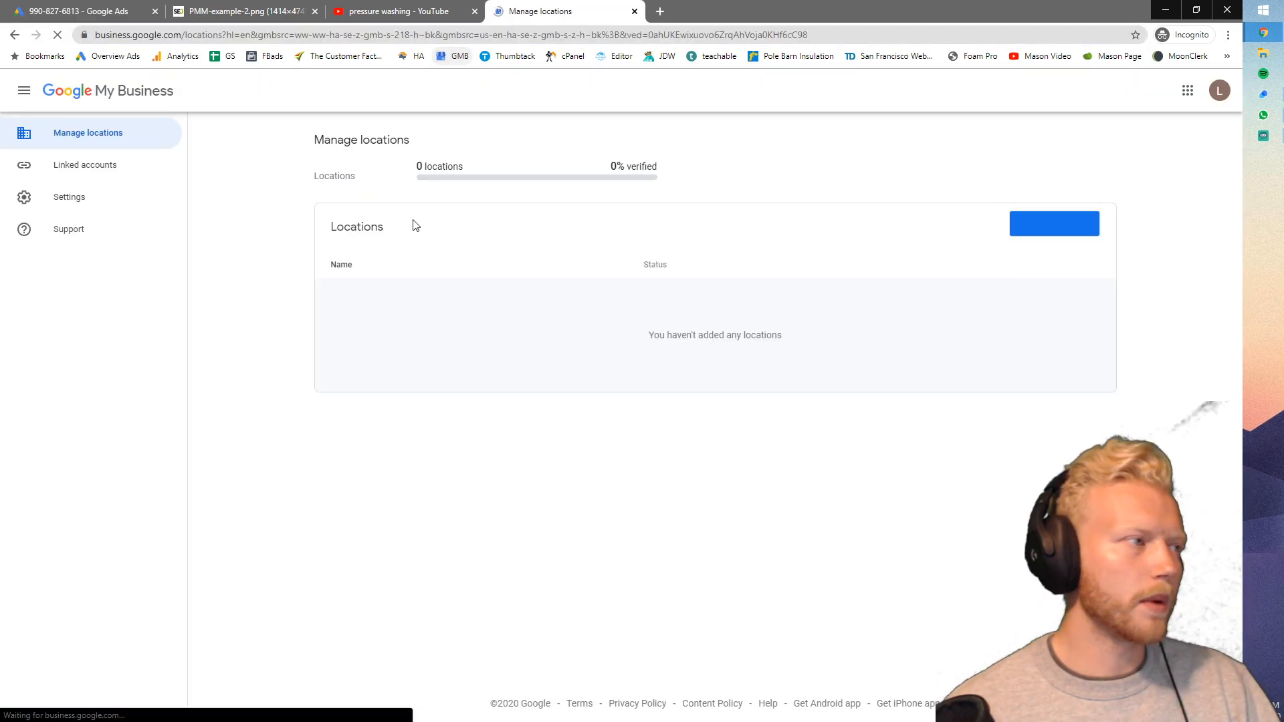
{"action": "left_click", "coordinate": [634, 11]}
- Switch to the other browser window, find the advertising credit offer on the Logue Masonry dashboard in Google My Business, and return to the billing form
{"action": "mouse_move", "coordinate": [1263, 32]}
{"action": "left_click", "coordinate": [1172, 64]}
{"action": "left_click", "coordinate": [500, 12]}
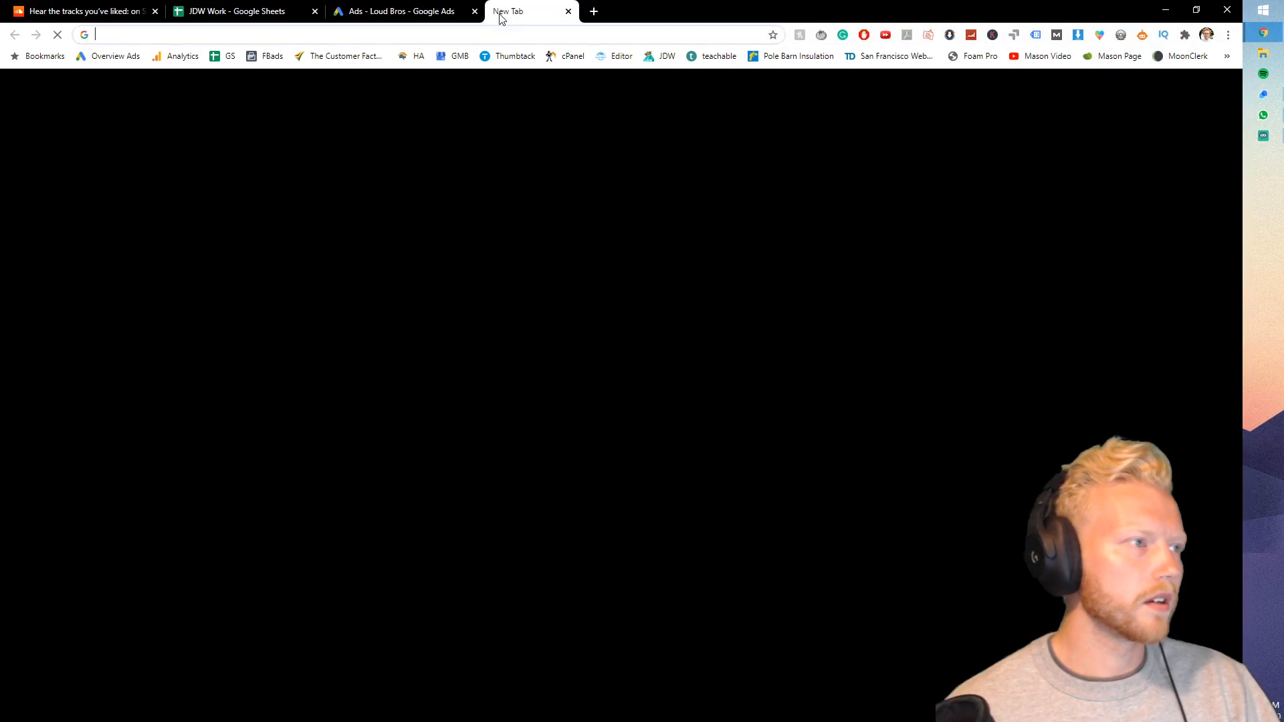
{"action": "left_click", "coordinate": [460, 55]}
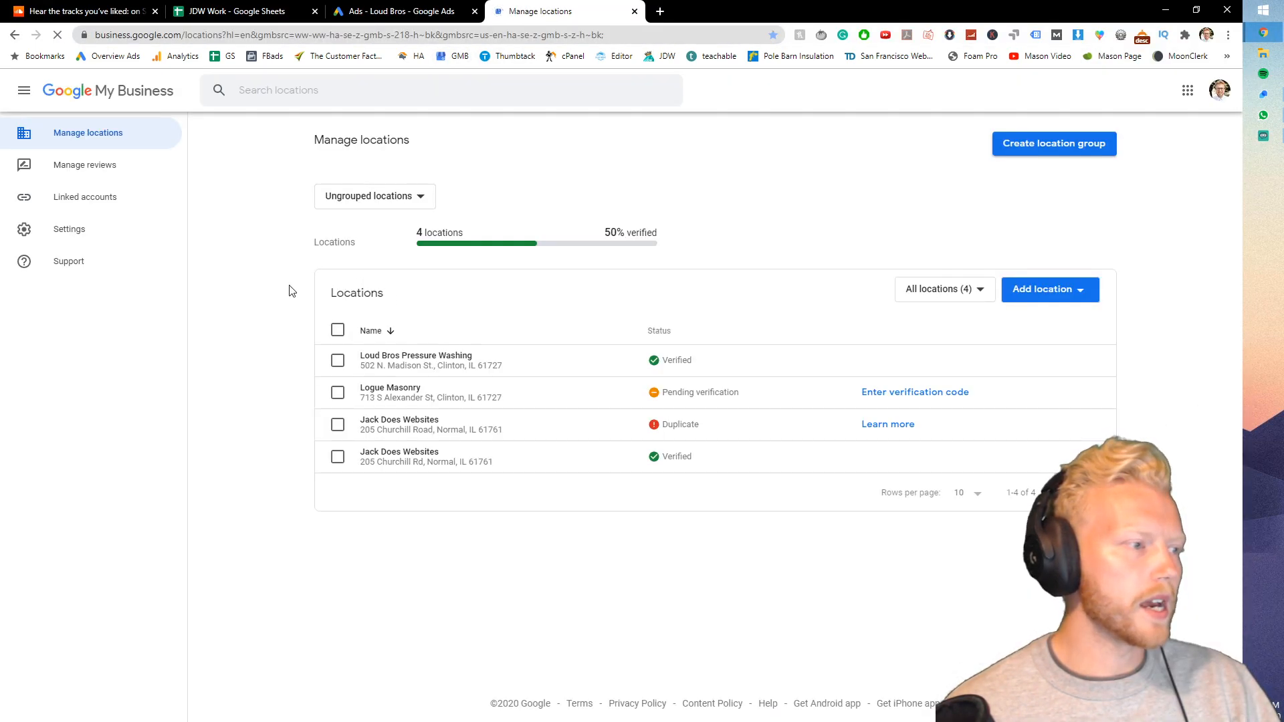
{"action": "left_click", "coordinate": [400, 397]}
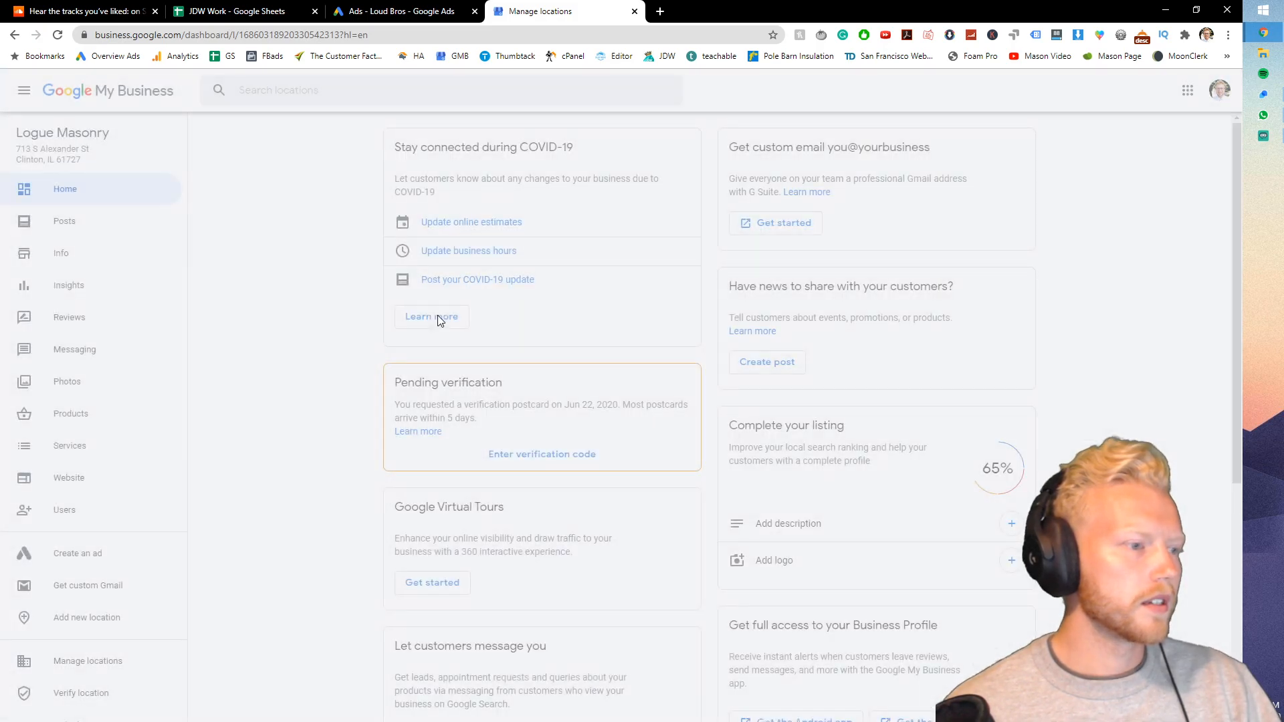
{"action": "scroll", "coordinate": [439, 321], "scroll_direction": "down", "scroll_amount": 5}
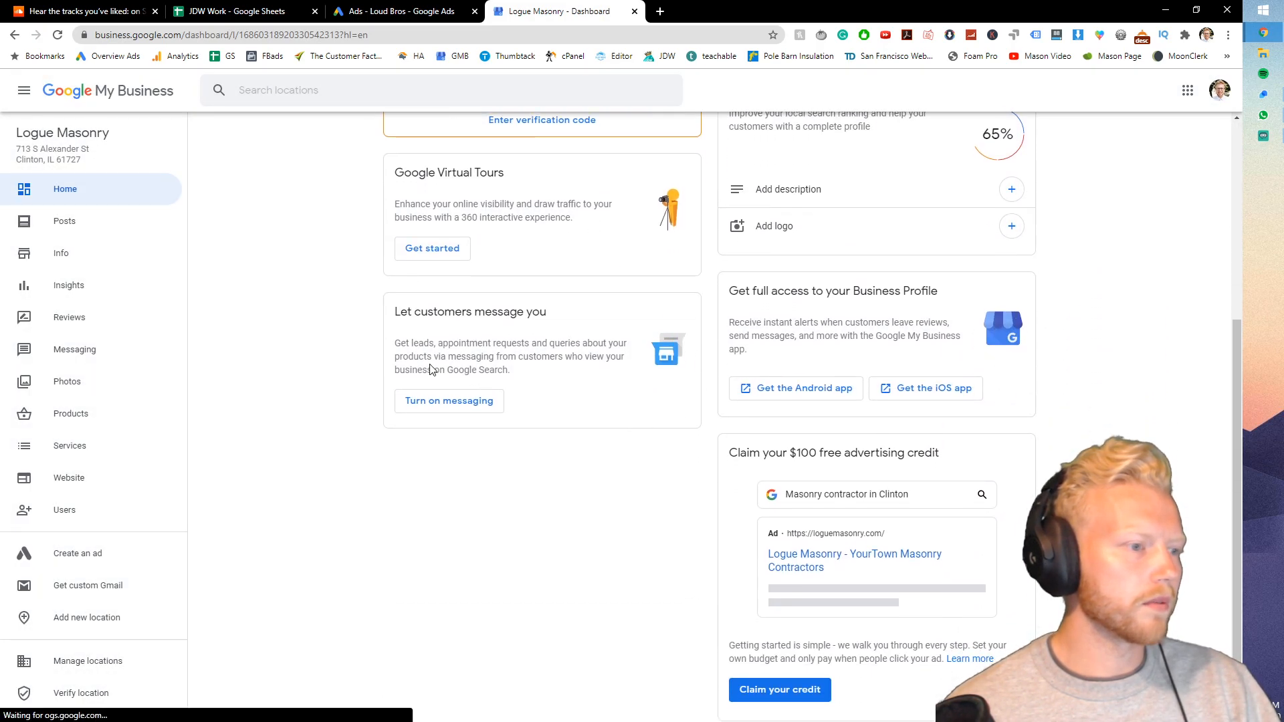
{"action": "scroll", "coordinate": [803, 446], "scroll_direction": "down", "scroll_amount": 1}
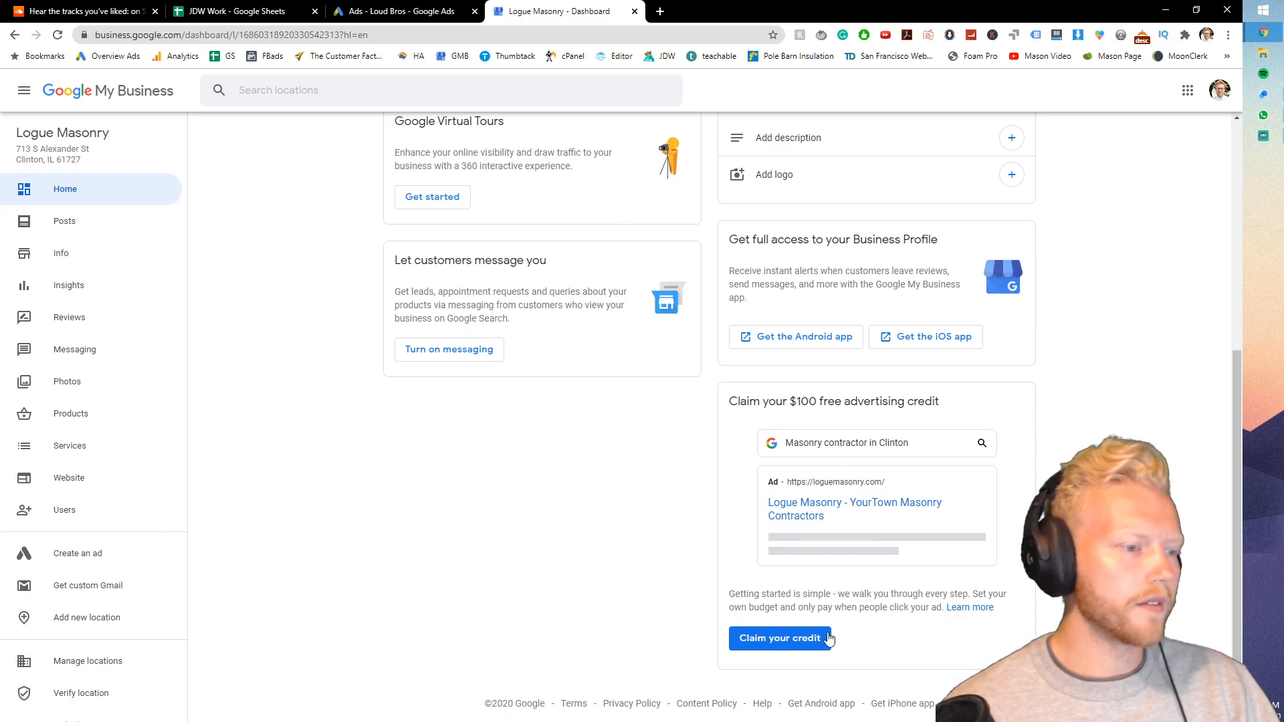
{"action": "left_click", "coordinate": [635, 11]}
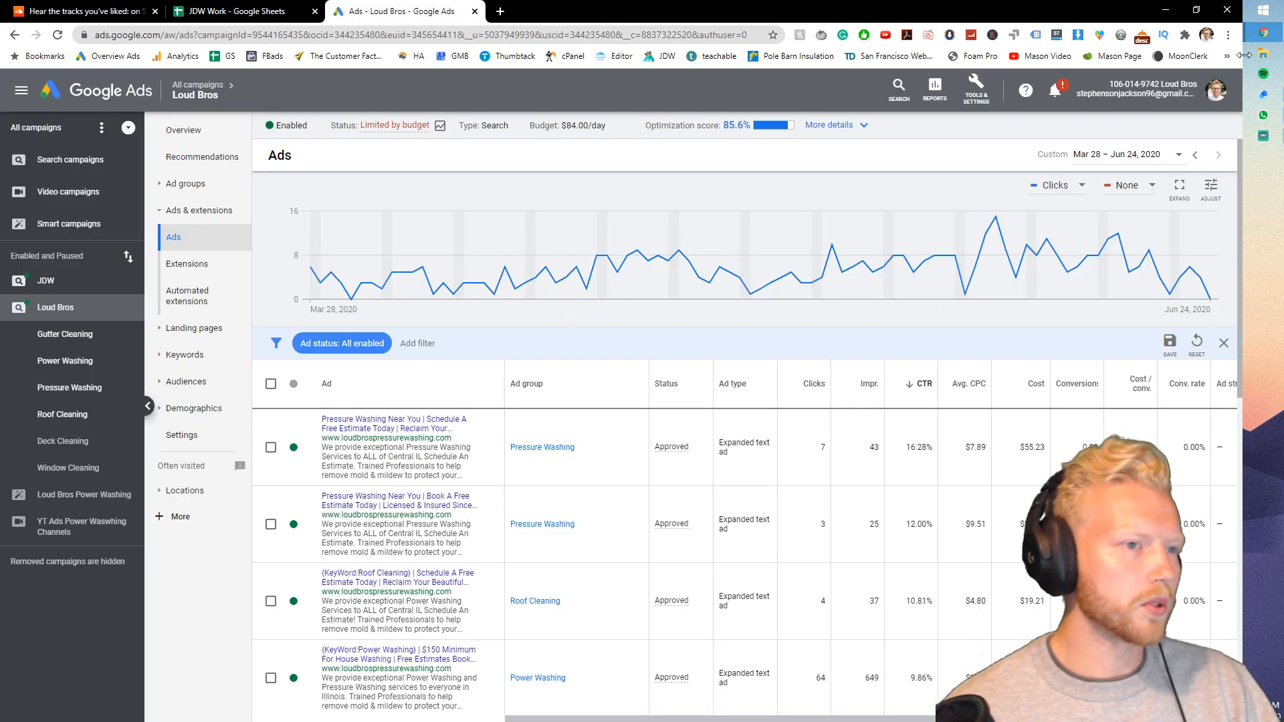
{"action": "left_click", "coordinate": [1166, 9]}
{"action": "left_click", "coordinate": [514, 304]}
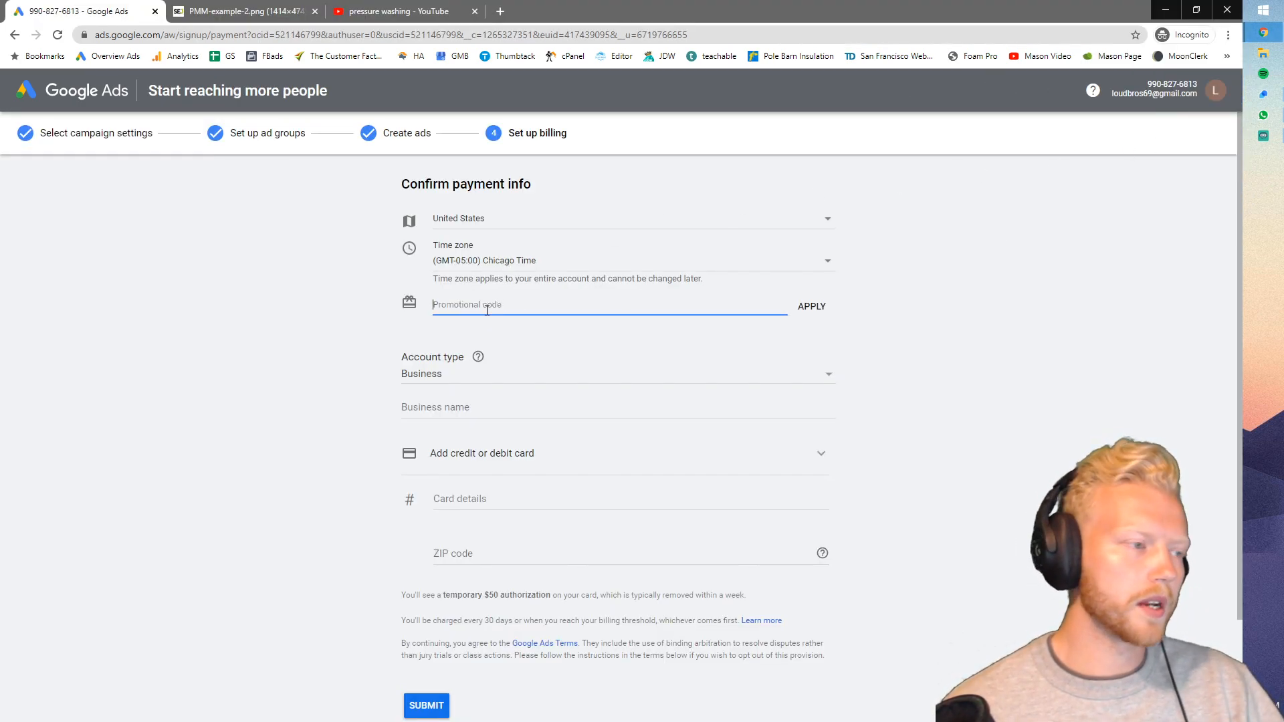
- Enter Loud Bros Pressure Washing as the business name in the payment info
{"action": "scroll", "coordinate": [339, 291], "scroll_direction": "down", "scroll_amount": 1}
{"action": "left_click", "coordinate": [432, 337]}
{"action": "type", "text": "Loud Bors P"}
{"action": "key", "text": "BackSpace"}
{"action": "key", "text": "BackSpace"}
{"action": "key", "text": "BackSpace"}
{"action": "key", "text": "BackSpace"}
{"action": "key", "text": "BackSpace"}
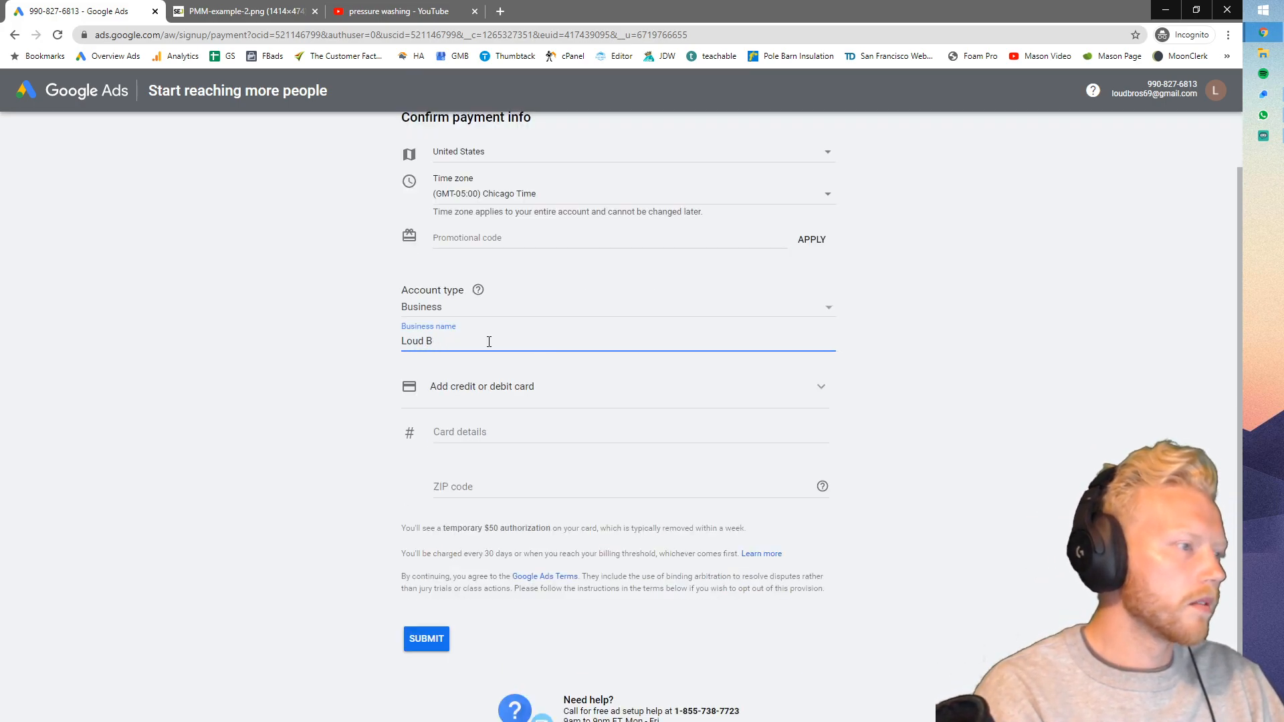
{"action": "type", "text": "ros Pressure Washing"}
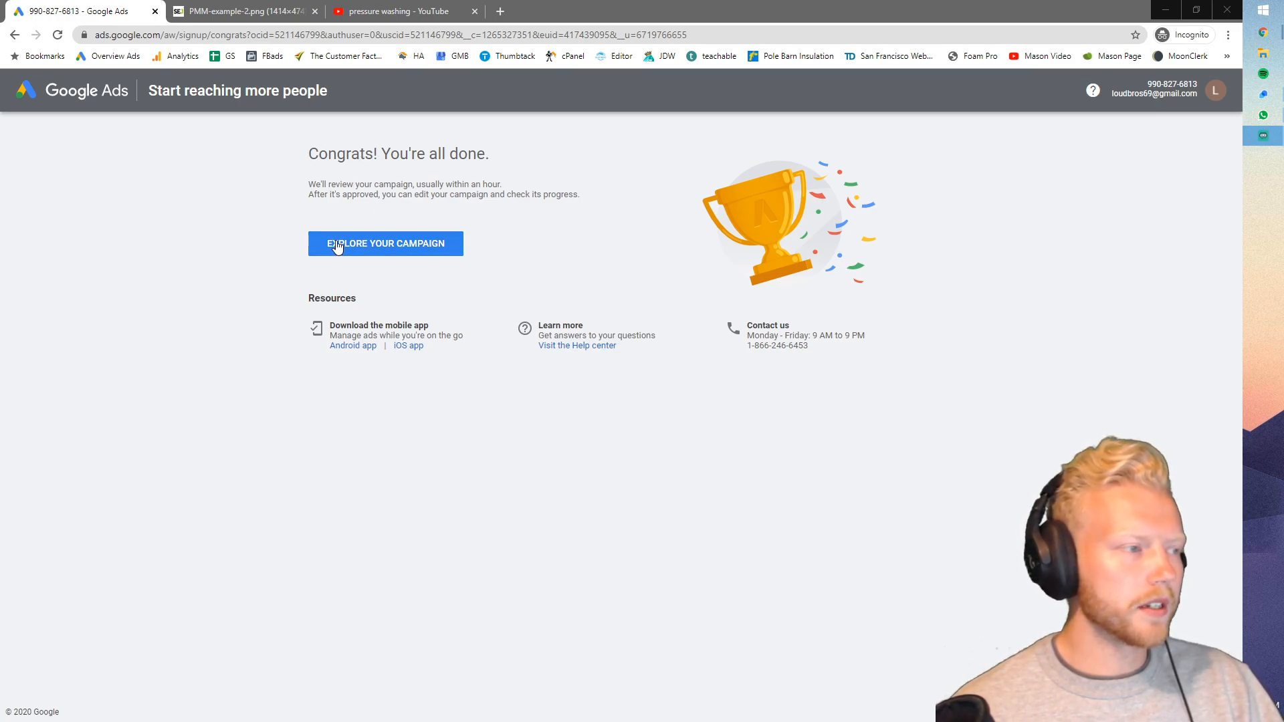
- Go to the campaign overview, open Keyword Planner and exit its Refine your Keywords guide
{"action": "left_click", "coordinate": [372, 242]}
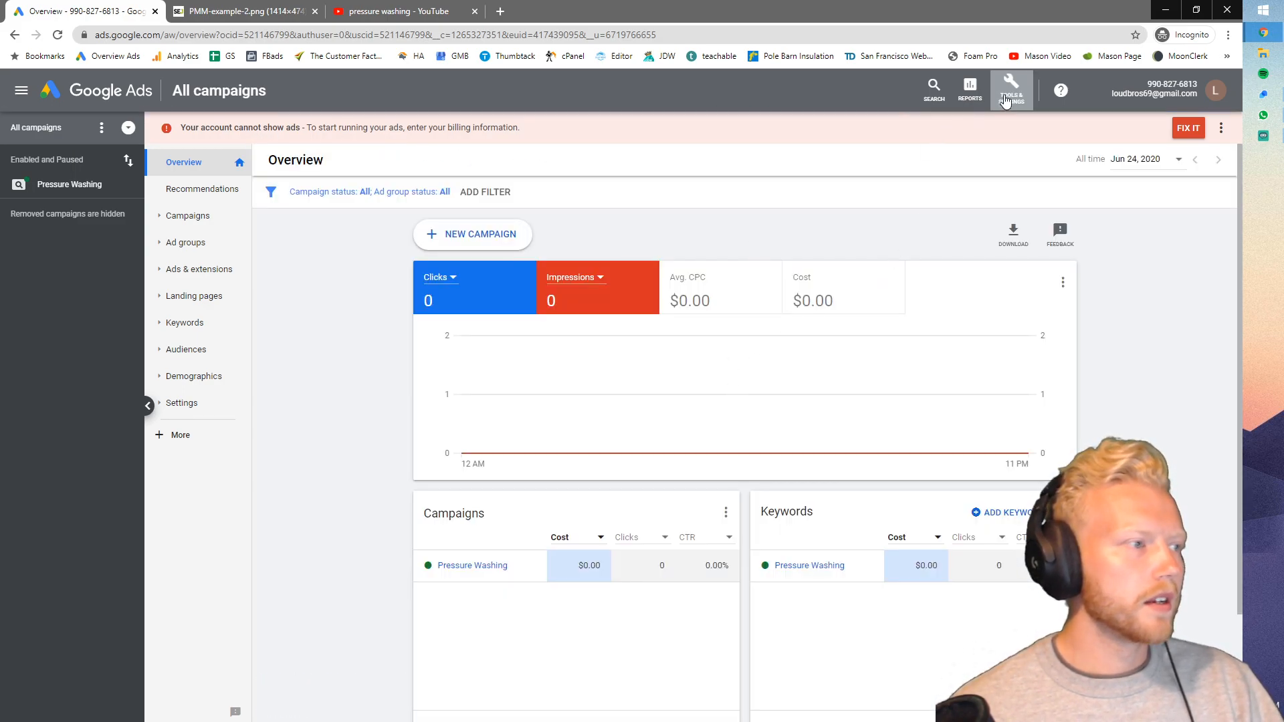
{"action": "left_click", "coordinate": [1010, 95]}
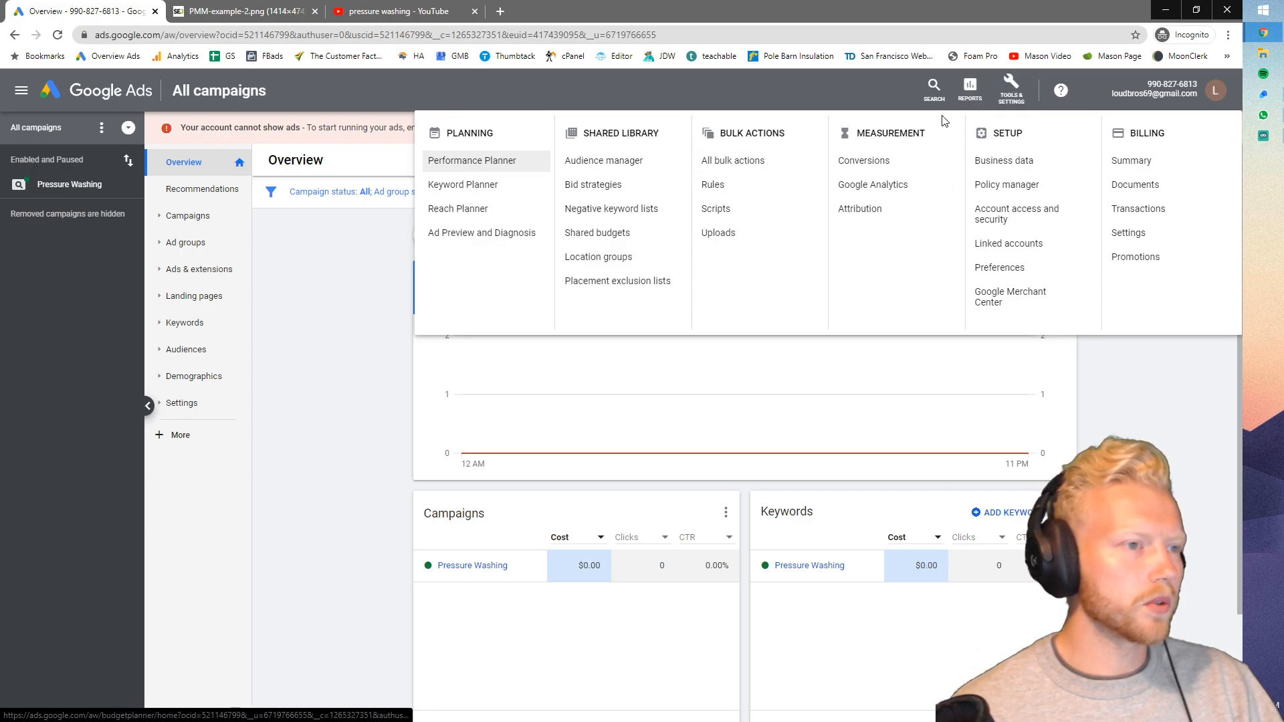
{"action": "left_click", "coordinate": [467, 187]}
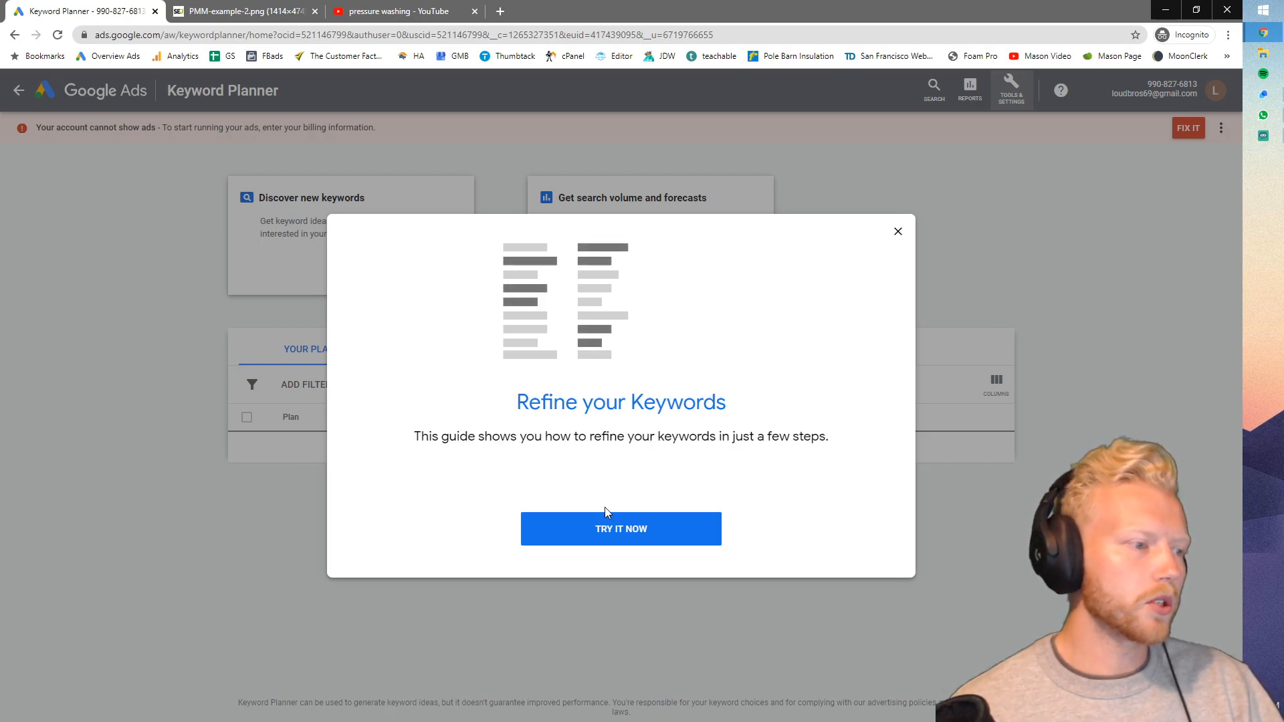
{"action": "left_click", "coordinate": [608, 528]}
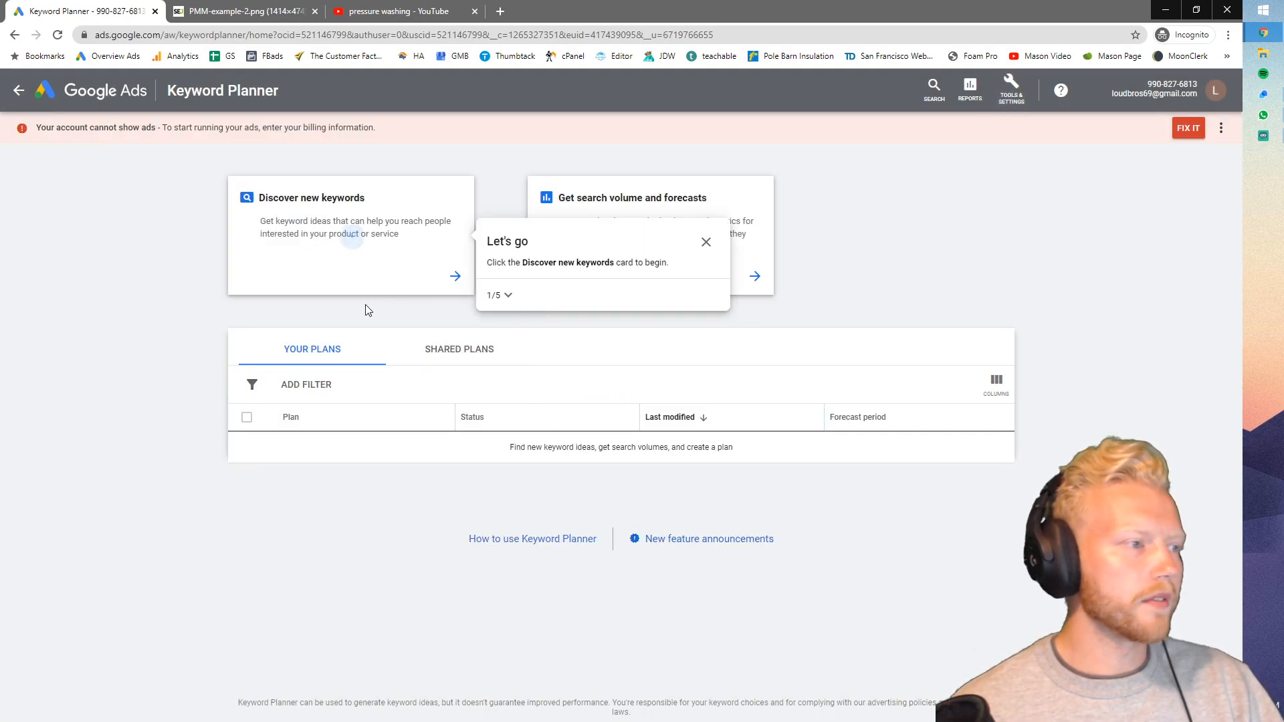
{"action": "left_click", "coordinate": [705, 242]}
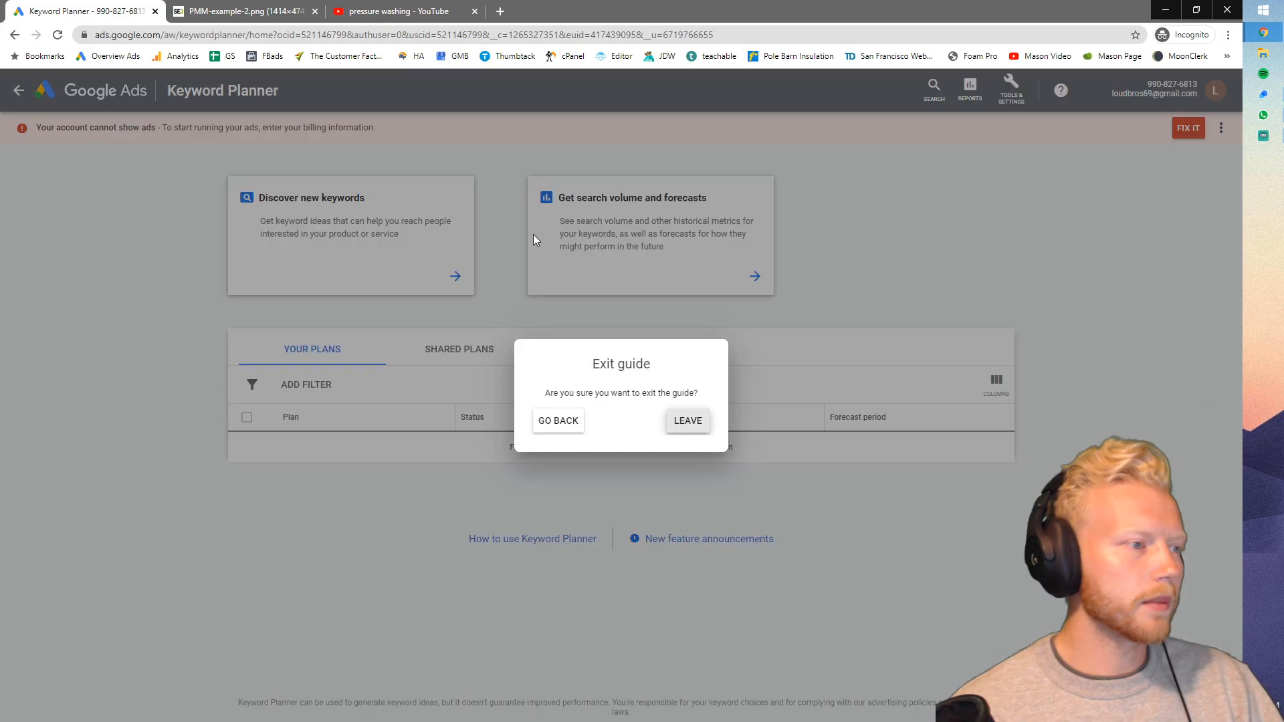
{"action": "left_click", "coordinate": [701, 425]}
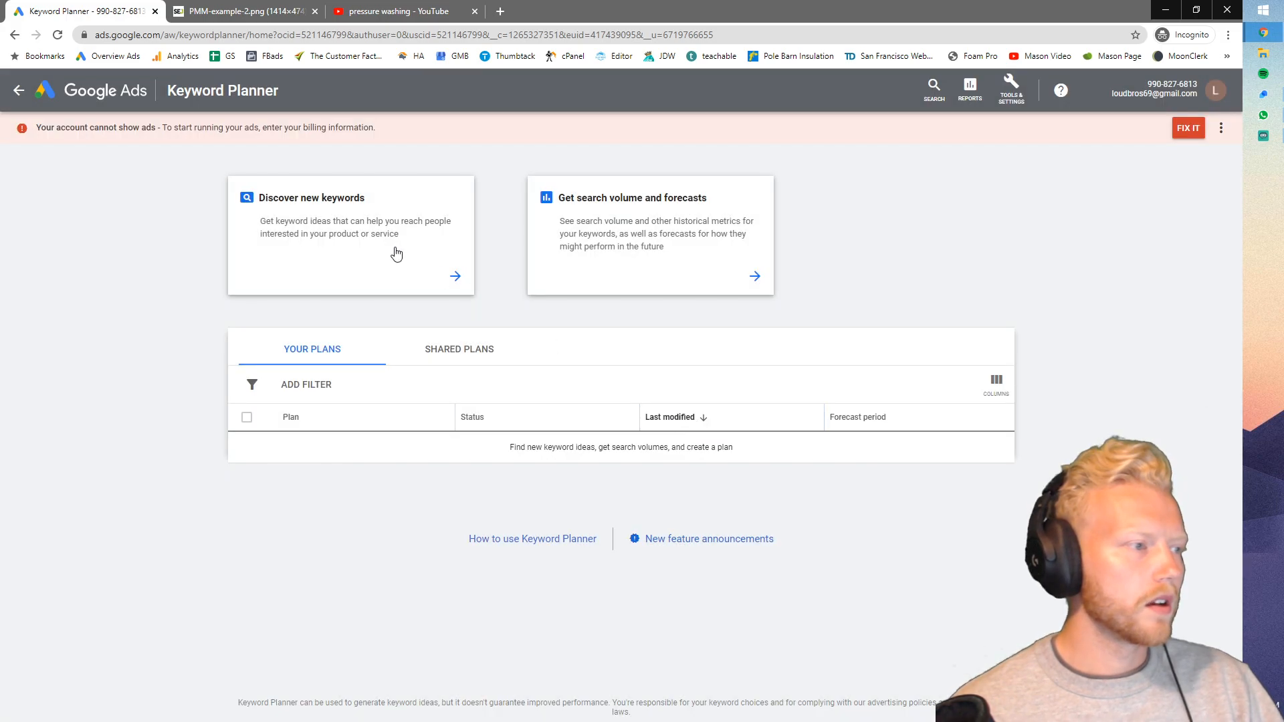
- Discover new keywords for pressure washing, removing the sample keyword shoes before getting the results
{"action": "left_click", "coordinate": [360, 237]}
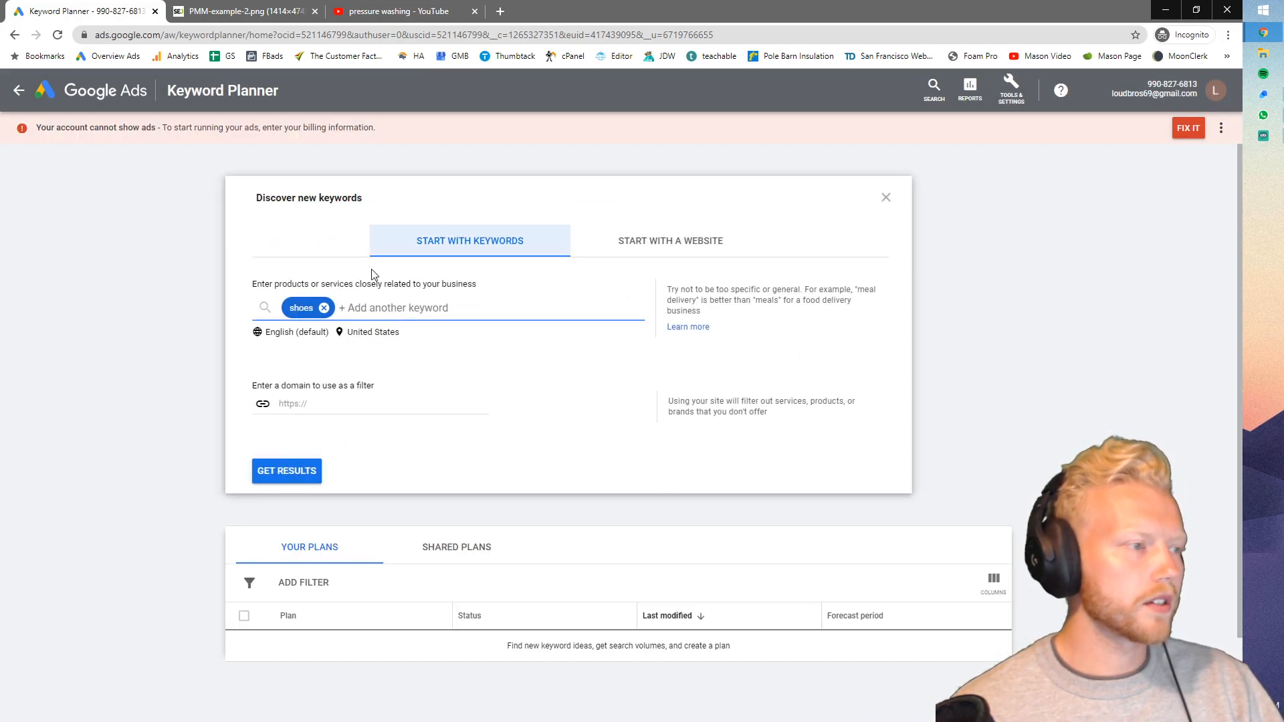
{"action": "left_click", "coordinate": [324, 308]}
{"action": "left_click", "coordinate": [313, 309]}
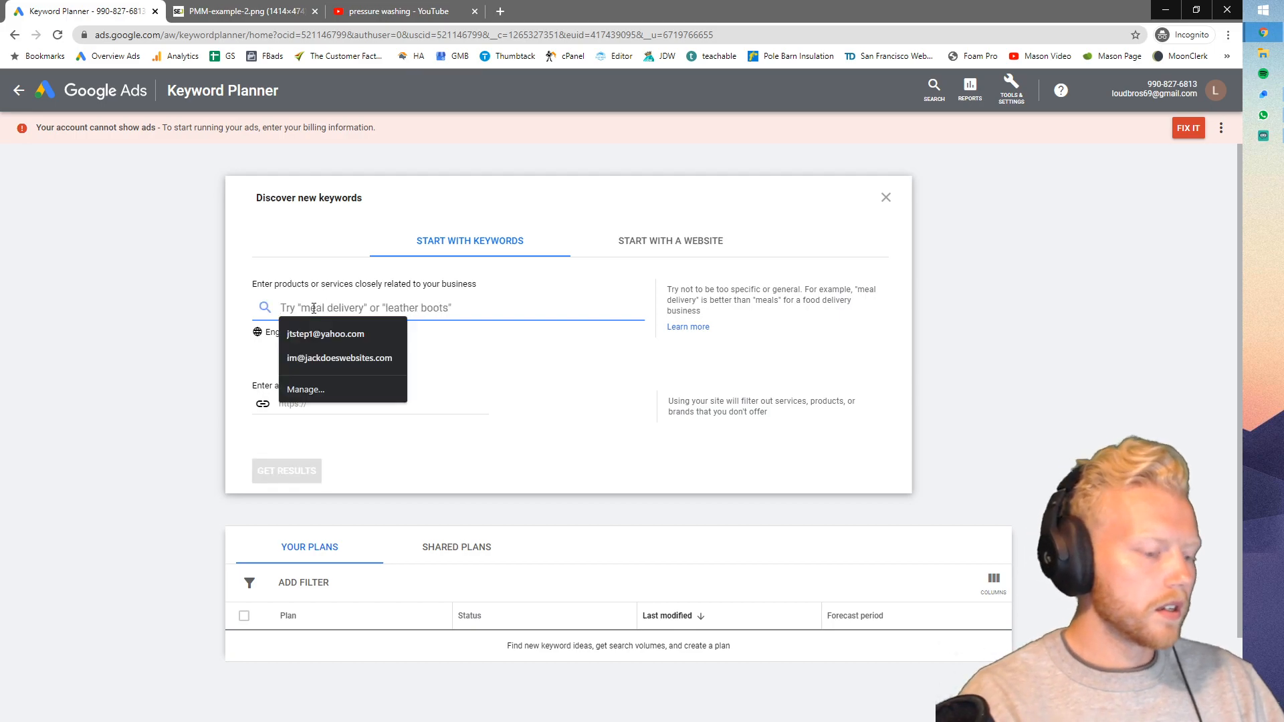
{"action": "type", "text": "press"}
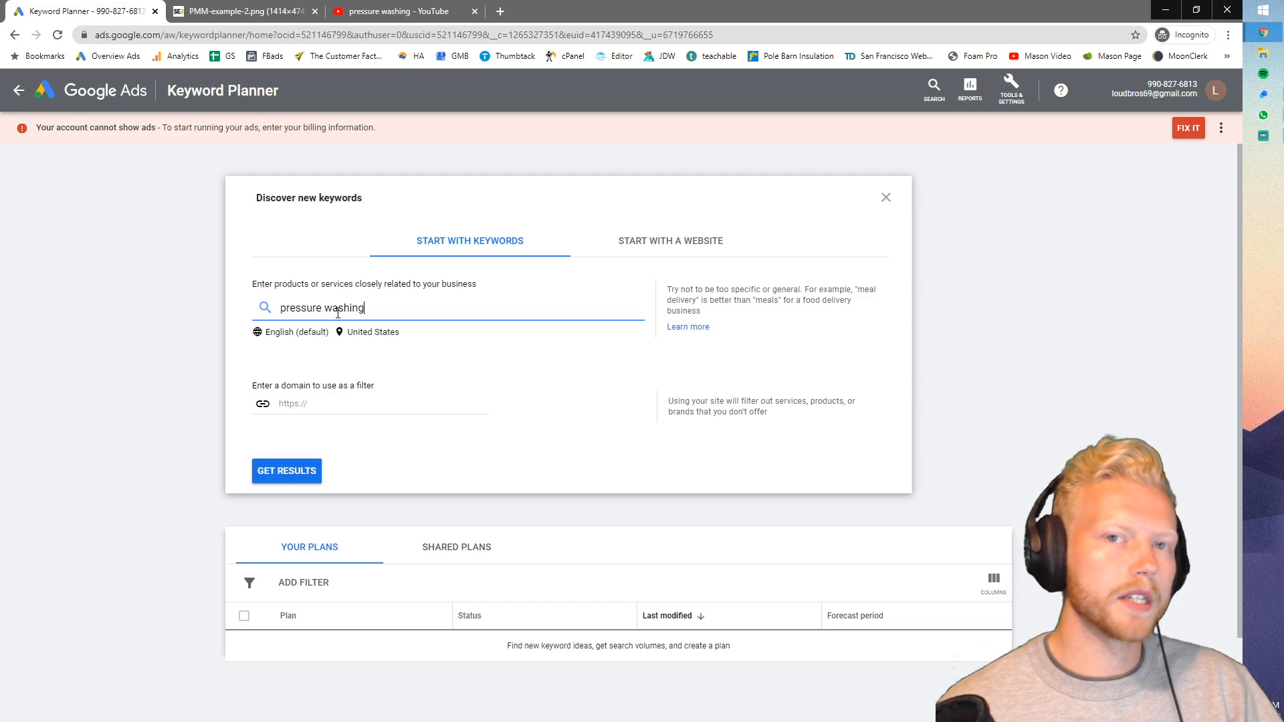
{"action": "type", "text": "ure washing"}
{"action": "left_click", "coordinate": [289, 468]}
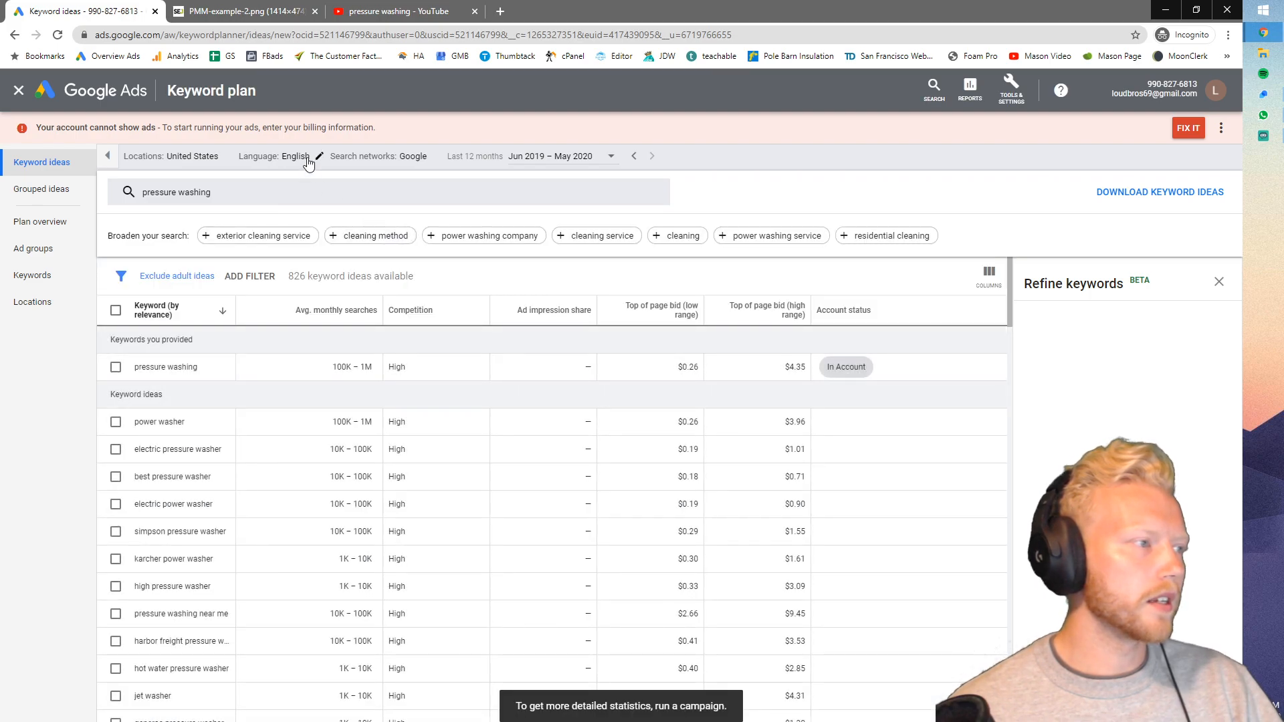
- Examine the location targeting of the keyword plan and close it without changing anything
{"action": "left_click", "coordinate": [226, 157]}
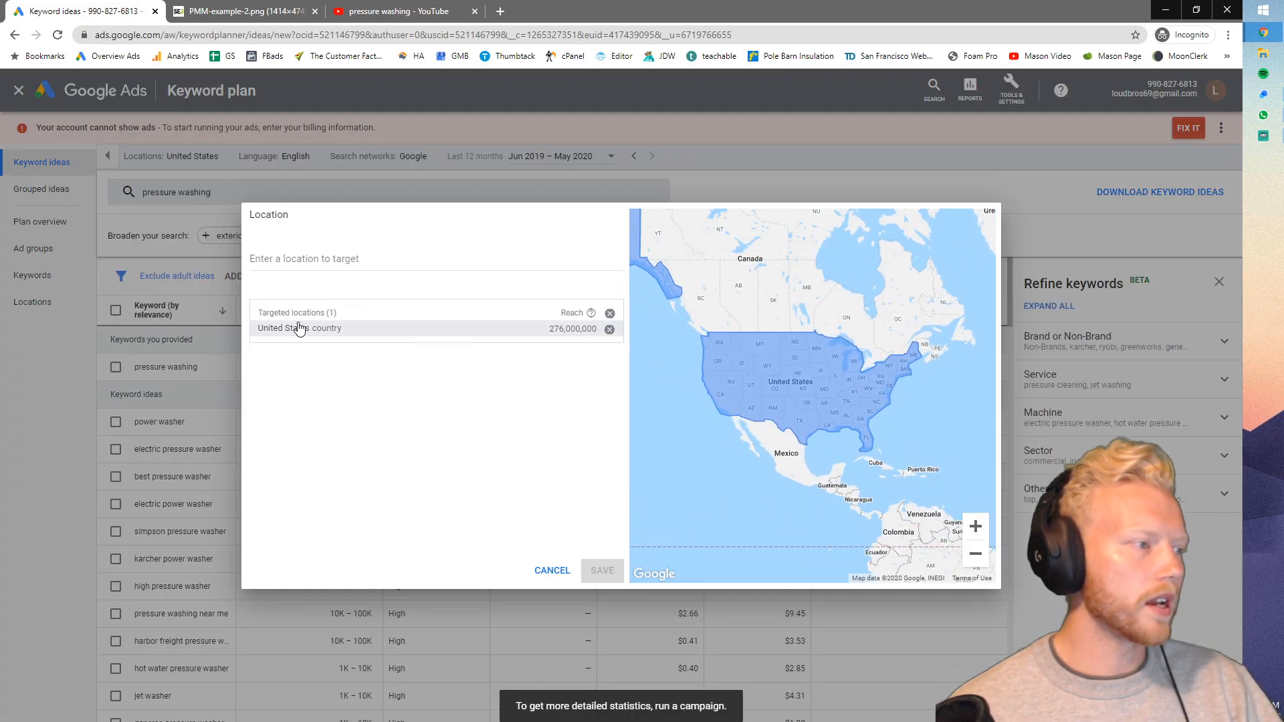
{"action": "scroll", "coordinate": [830, 419], "scroll_direction": "down", "scroll_amount": 2}
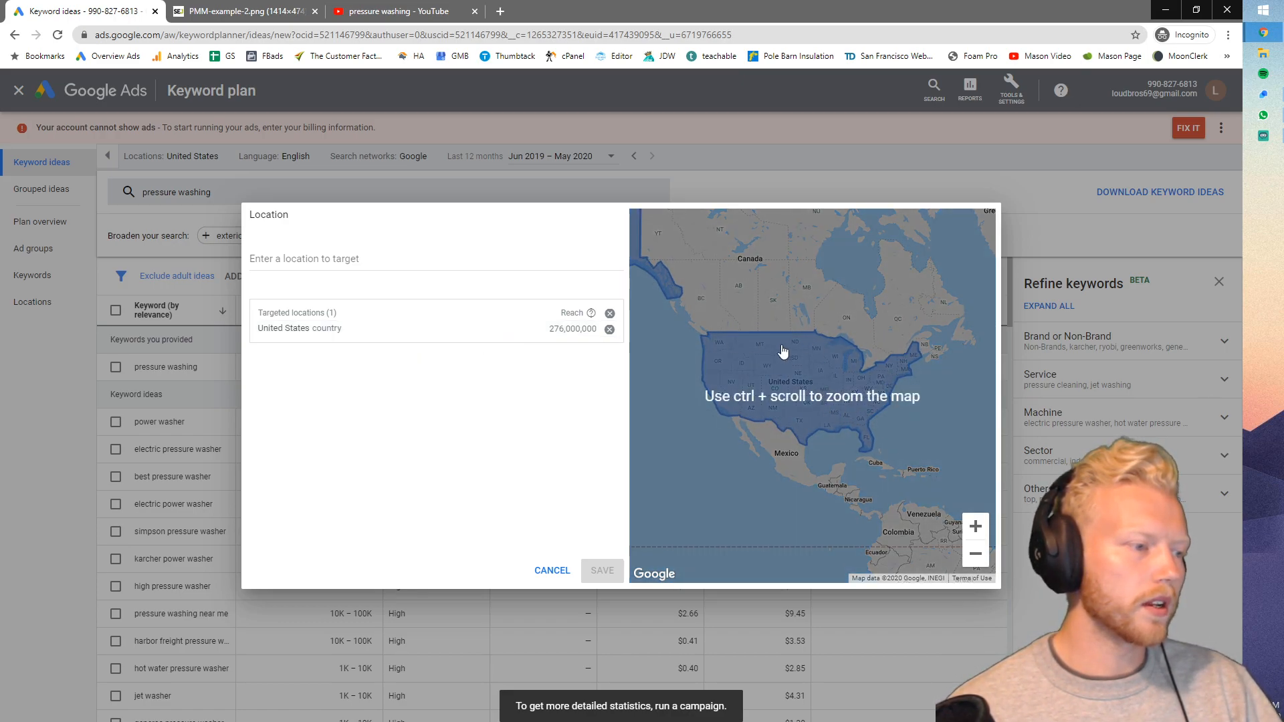
{"action": "left_click", "coordinate": [547, 569]}
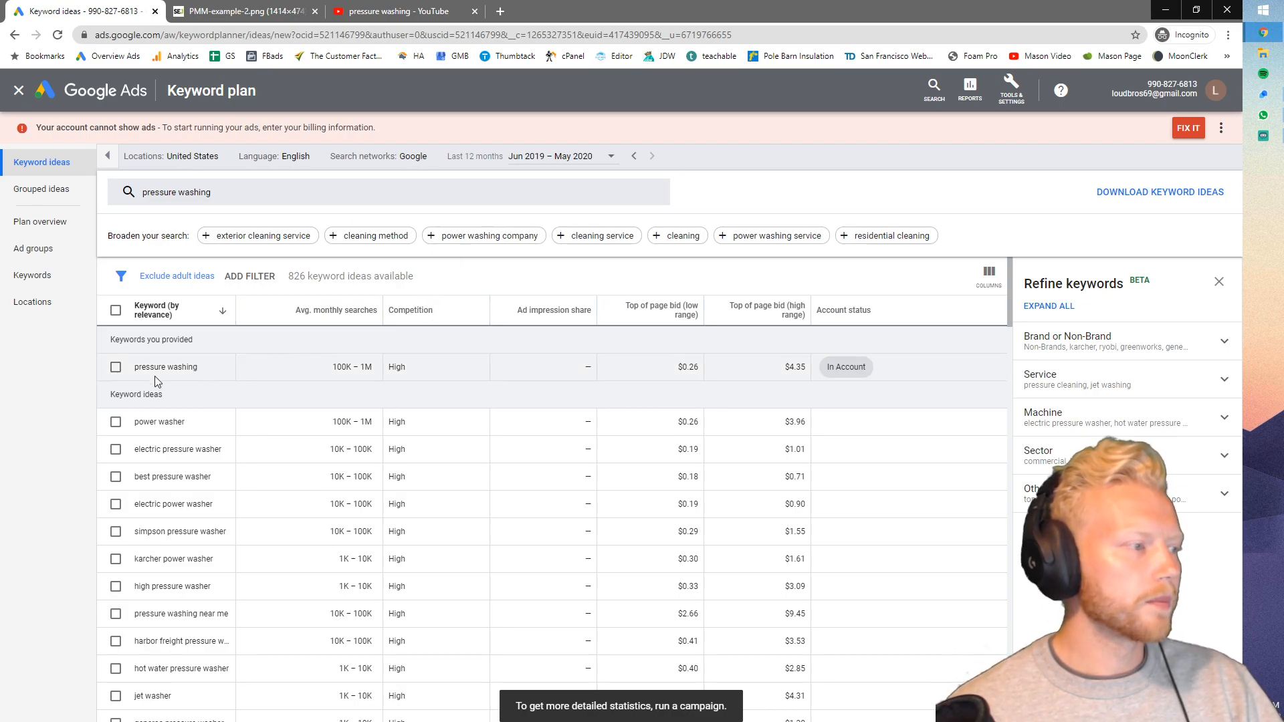
- Select the keyword ideas pressure washing and pressure washing near me in the keyword plan
{"action": "left_click", "coordinate": [121, 369]}
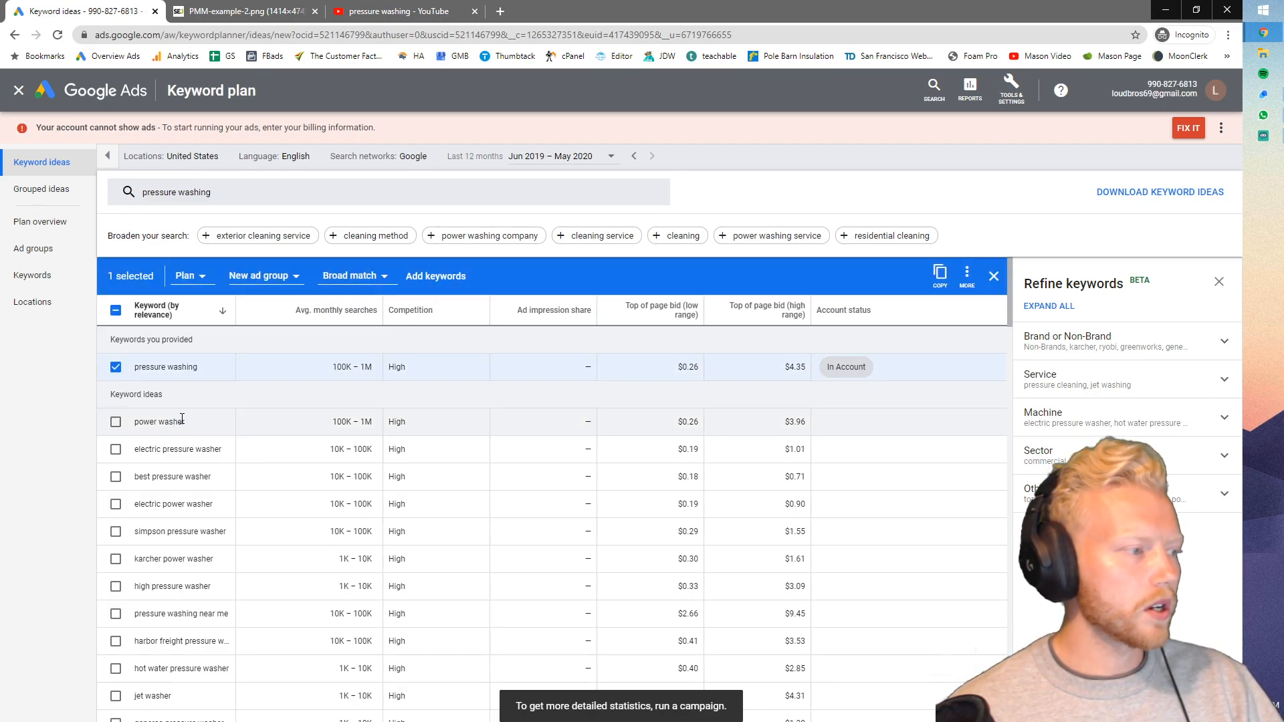
{"action": "scroll", "coordinate": [185, 435], "scroll_direction": "down", "scroll_amount": 1}
{"action": "scroll", "coordinate": [178, 391], "scroll_direction": "up", "scroll_amount": 1}
{"action": "scroll", "coordinate": [177, 435], "scroll_direction": "down", "scroll_amount": 1}
{"action": "scroll", "coordinate": [166, 492], "scroll_direction": "down", "scroll_amount": 1}
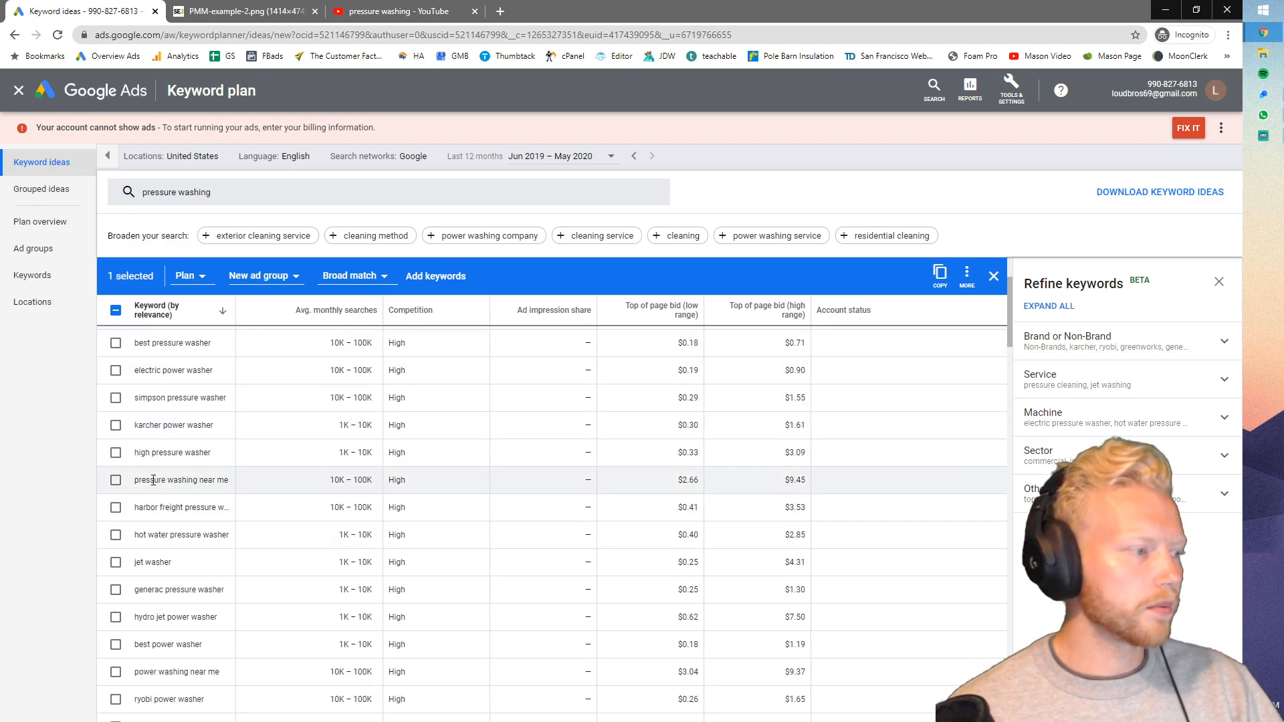
{"action": "scroll", "coordinate": [157, 472], "scroll_direction": "down", "scroll_amount": 1}
{"action": "scroll", "coordinate": [151, 481], "scroll_direction": "down", "scroll_amount": 1}
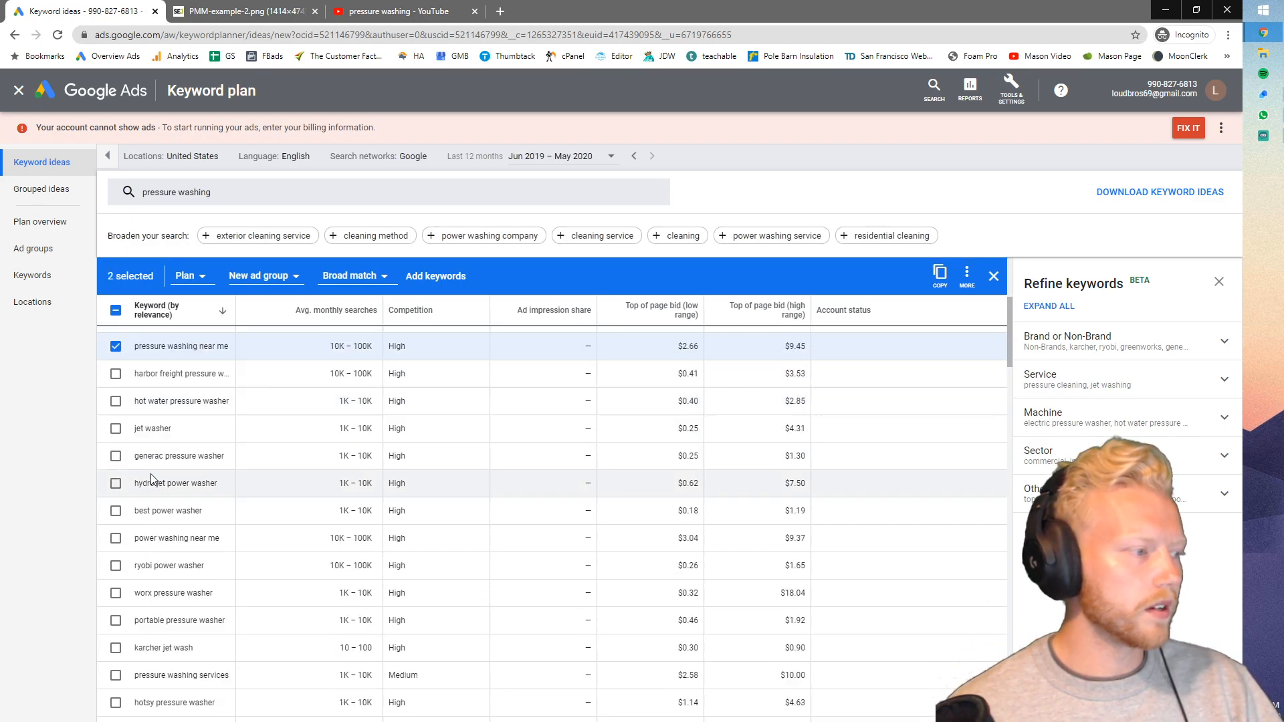
{"action": "left_click", "coordinate": [115, 539]}
{"action": "scroll", "coordinate": [134, 515], "scroll_direction": "down", "scroll_amount": 1}
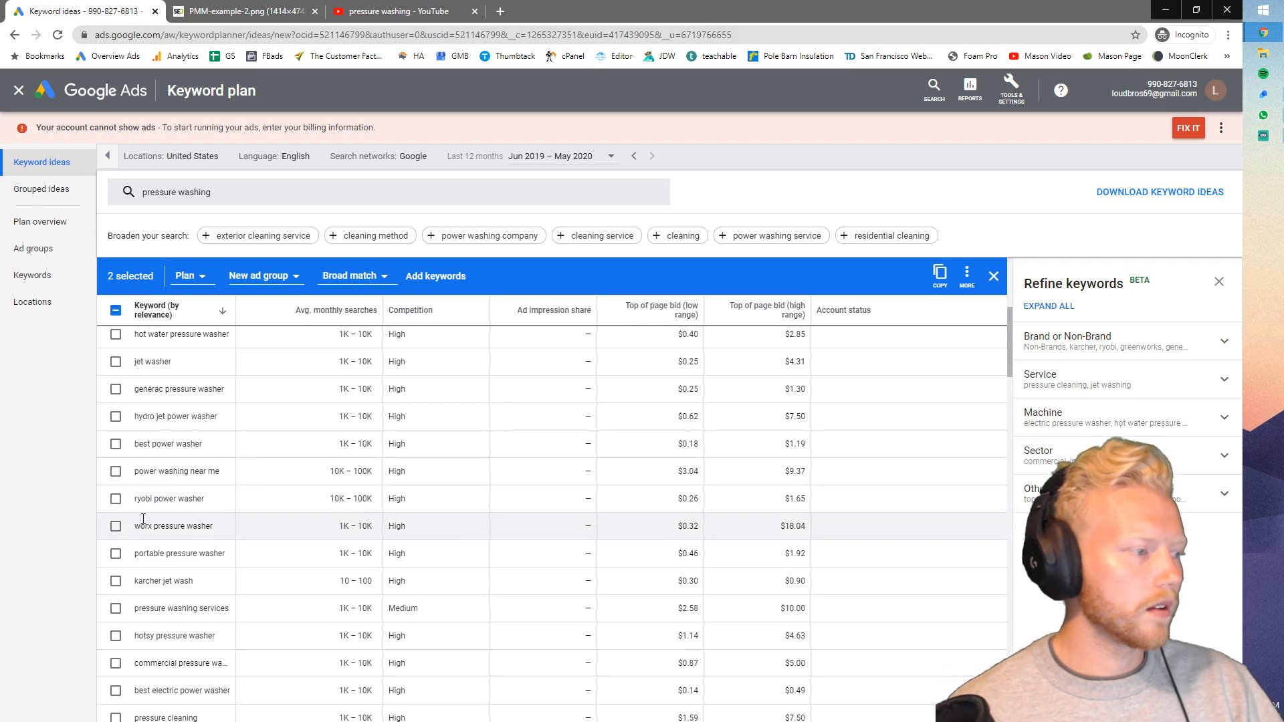
- Add the keyword ideas pressure washing services and pressure cleaning to the selection
{"action": "scroll", "coordinate": [201, 524], "scroll_direction": "down", "scroll_amount": 1}
{"action": "left_click", "coordinate": [113, 543]}
{"action": "scroll", "coordinate": [187, 543], "scroll_direction": "down", "scroll_amount": 1}
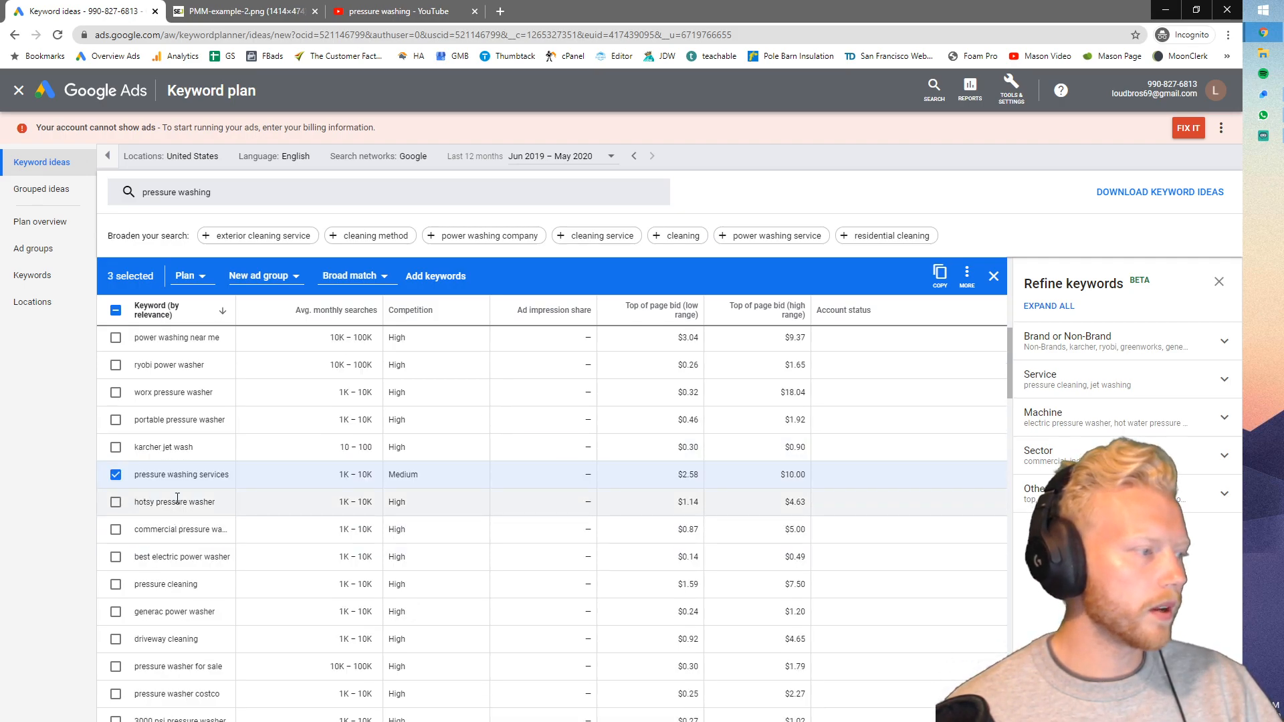
{"action": "scroll", "coordinate": [174, 525], "scroll_direction": "down", "scroll_amount": 1}
{"action": "scroll", "coordinate": [167, 519], "scroll_direction": "down", "scroll_amount": 1}
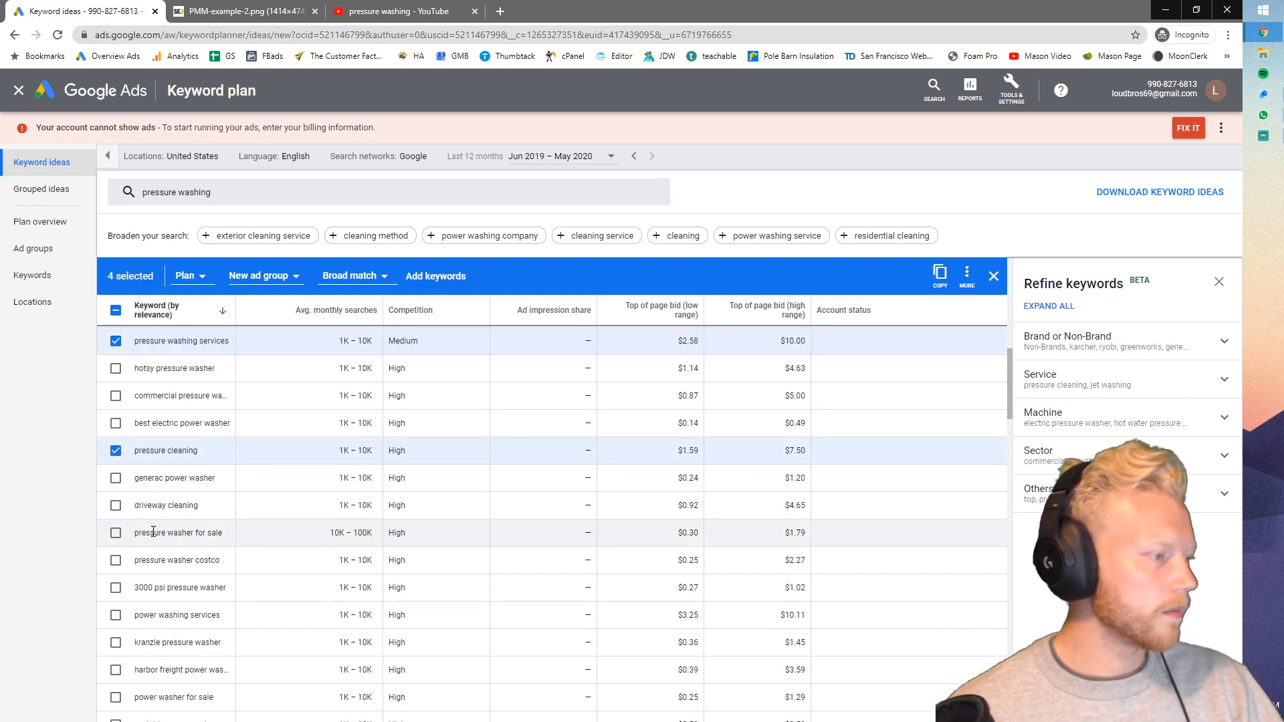
{"action": "scroll", "coordinate": [154, 529], "scroll_direction": "down", "scroll_amount": 1}
{"action": "scroll", "coordinate": [159, 496], "scroll_direction": "down", "scroll_amount": 1}
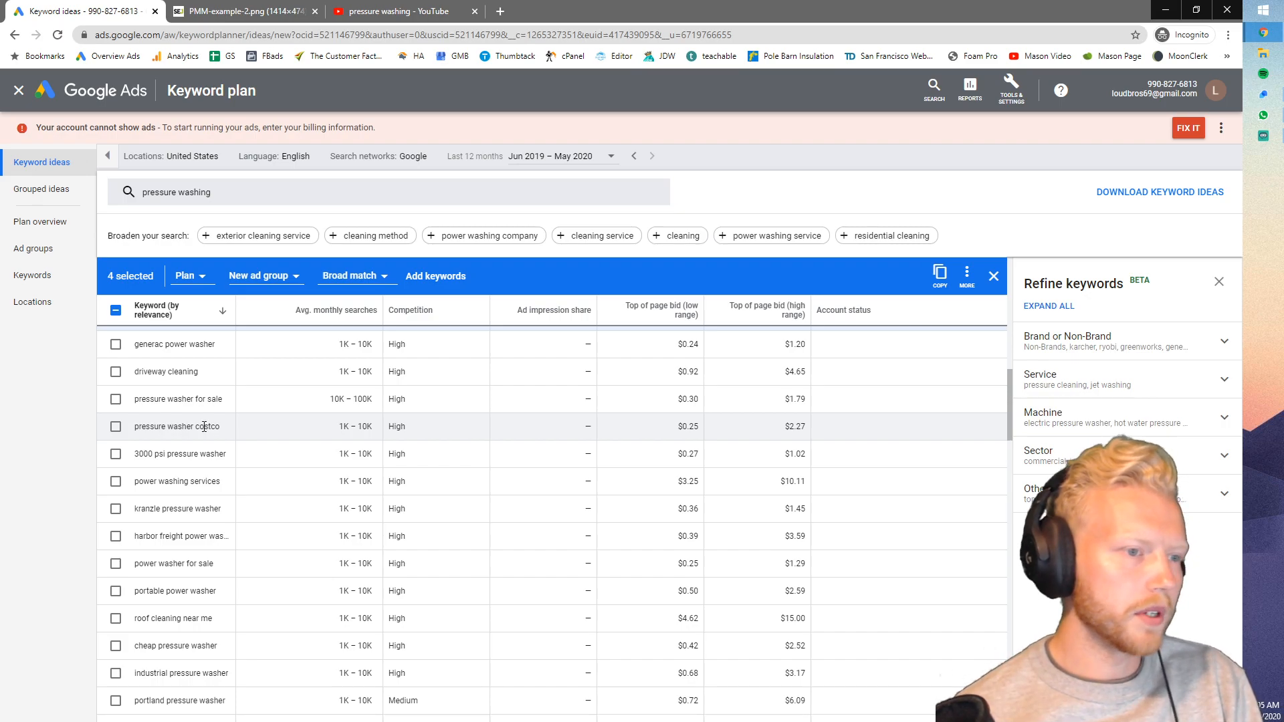
{"action": "scroll", "coordinate": [194, 435], "scroll_direction": "up", "scroll_amount": 6}
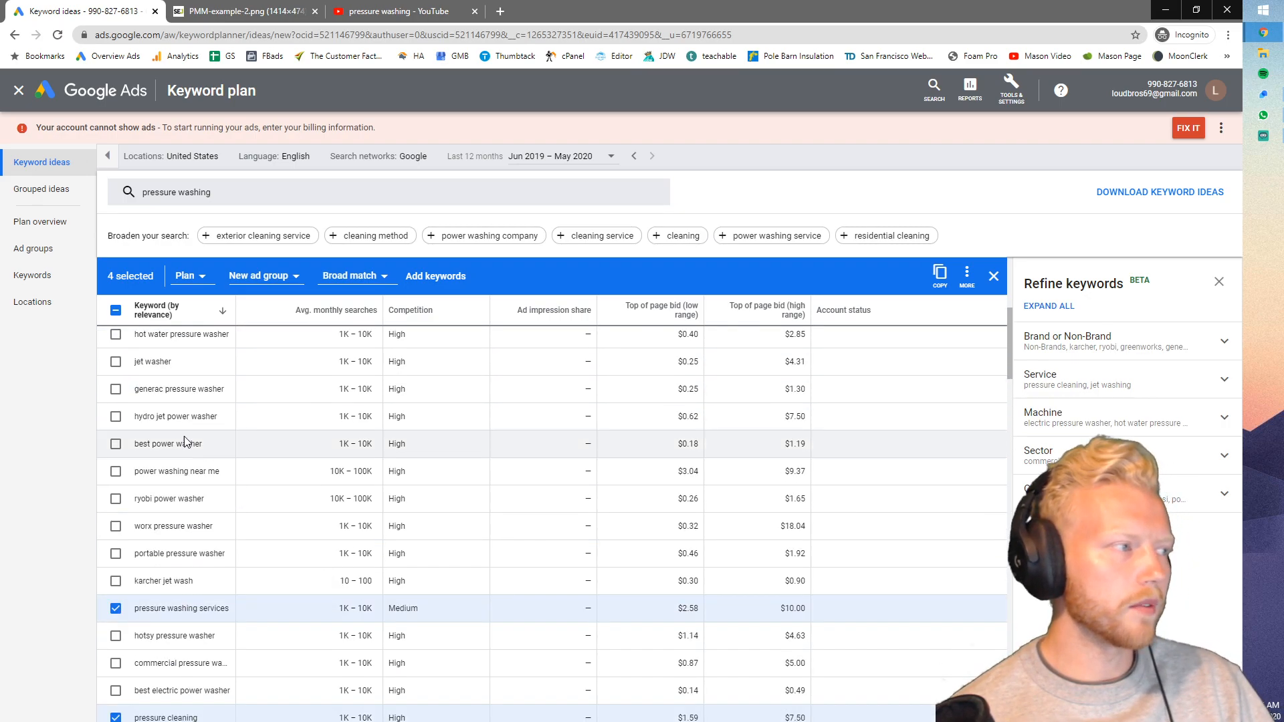
{"action": "scroll", "coordinate": [194, 443], "scroll_direction": "up", "scroll_amount": 5}
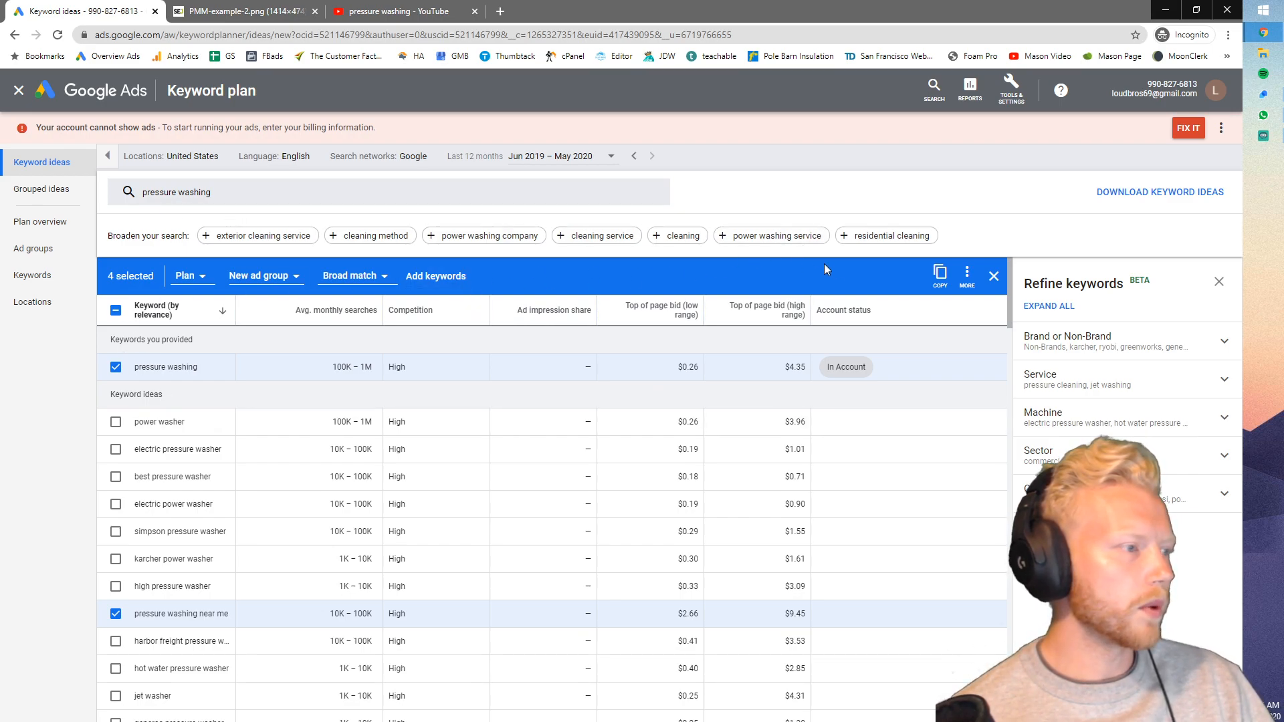
- Create a new ad group named Pressure Washiing in the plan for the selected keywords, leaving the match type at Broad match
{"action": "left_click", "coordinate": [258, 276]}
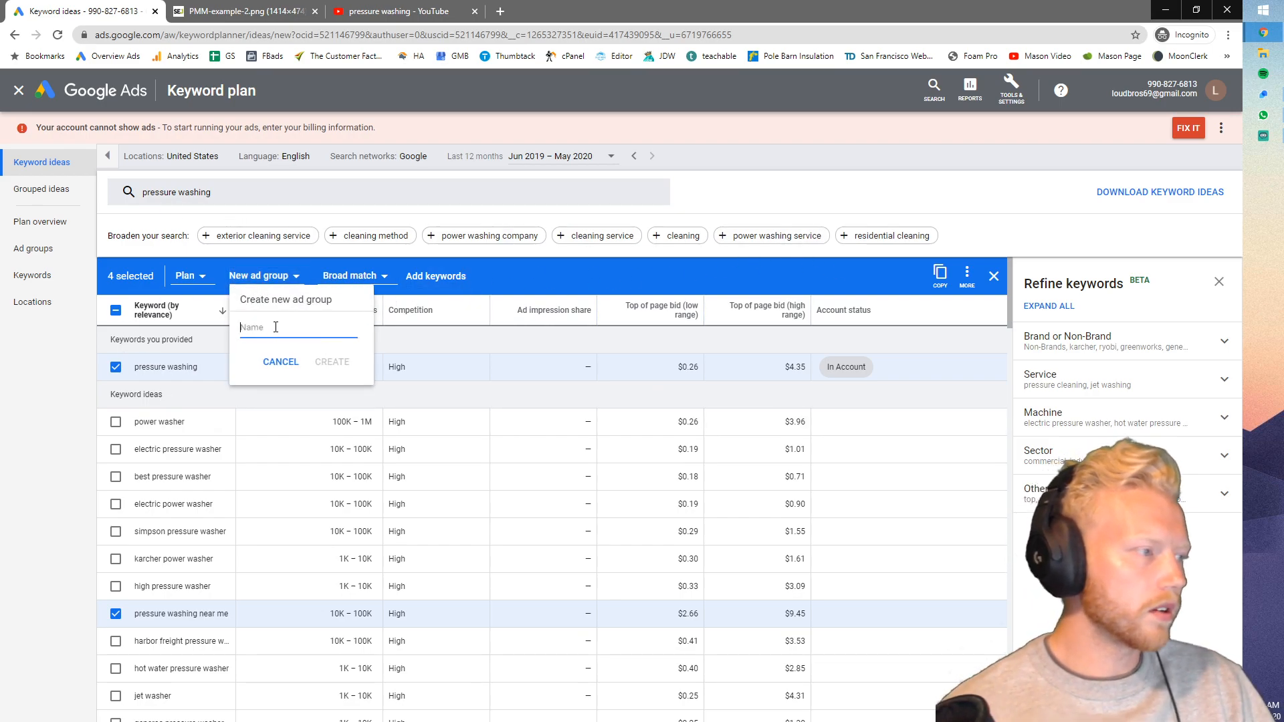
{"action": "type", "text": "Pressure Washiing"}
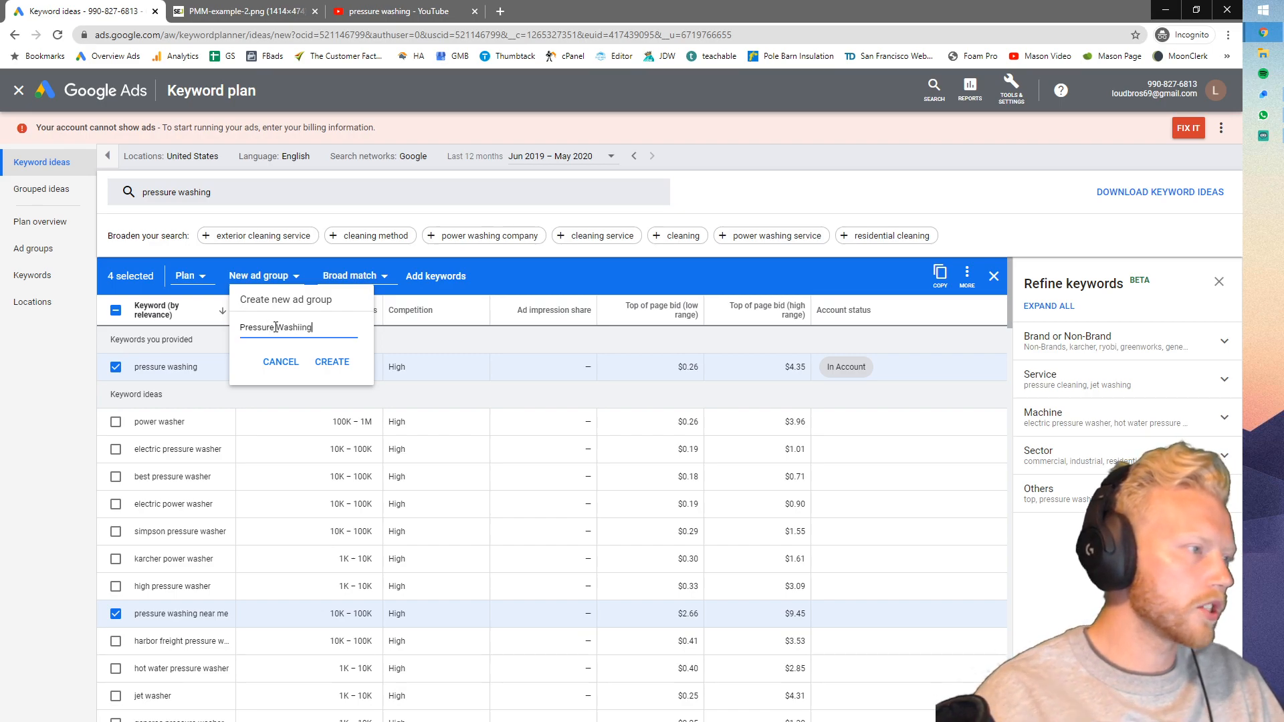
{"action": "left_click", "coordinate": [334, 361]}
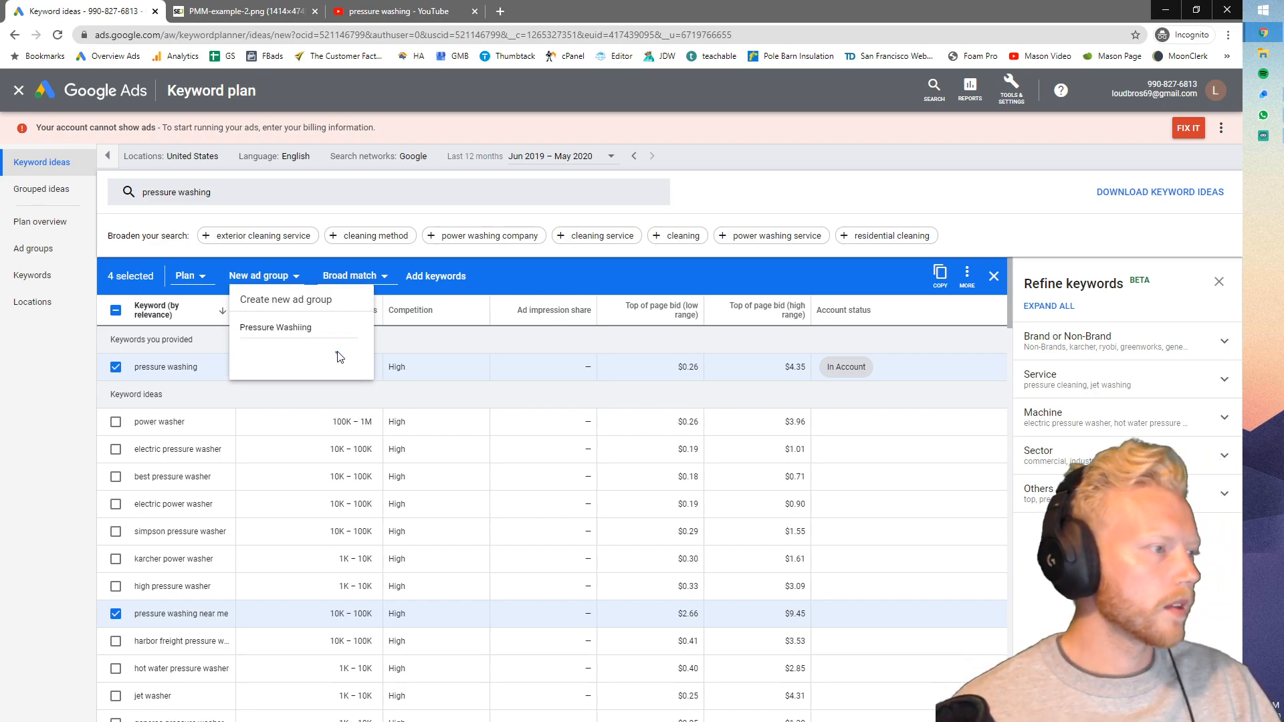
{"action": "left_click", "coordinate": [378, 281]}
{"action": "left_click", "coordinate": [378, 281]}
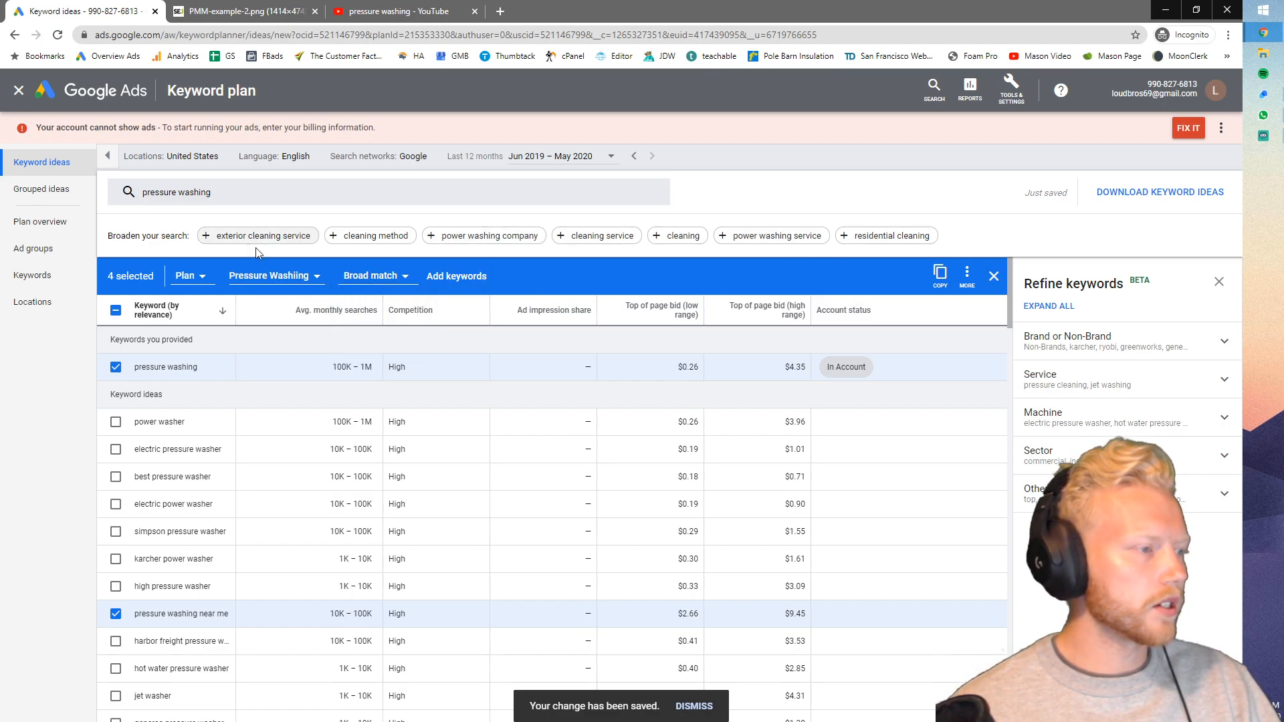
{"action": "left_click", "coordinate": [394, 277]}
{"action": "left_click", "coordinate": [393, 277]}
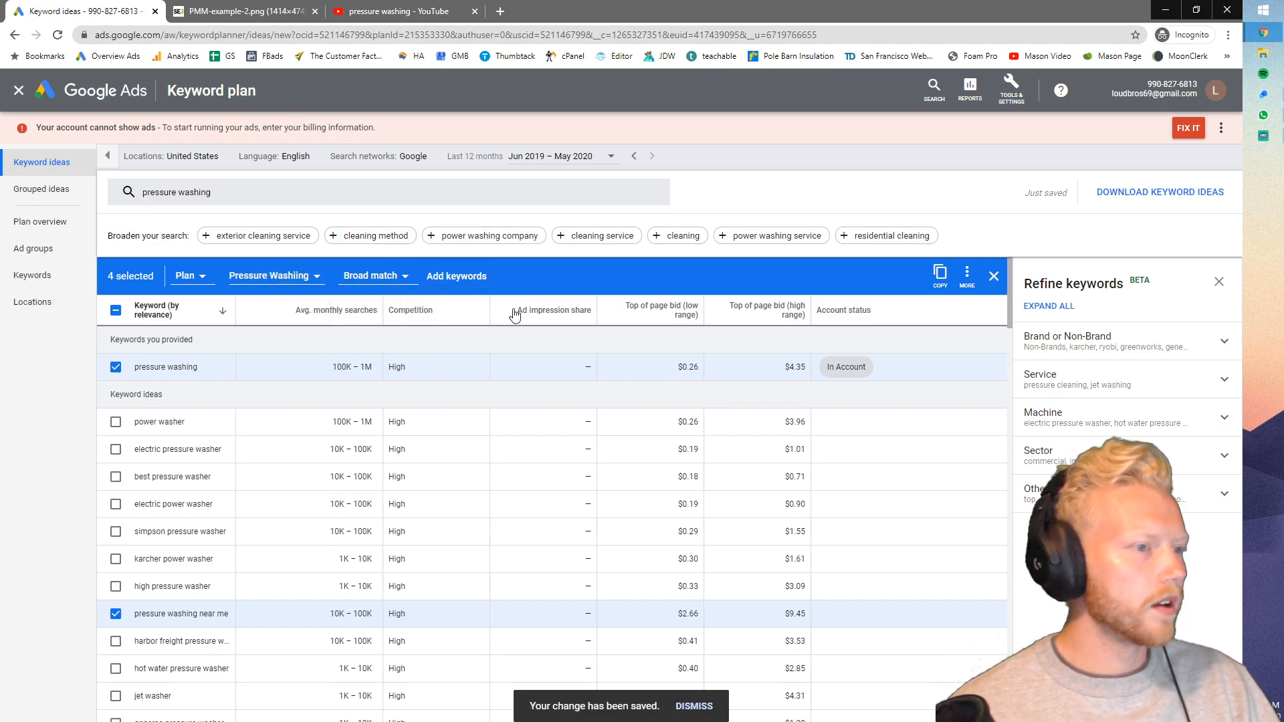
- Clear the keyword selection and look through the list of keyword ideas for pressure washing
{"action": "left_click", "coordinate": [994, 277]}
{"action": "left_click", "coordinate": [48, 153]}
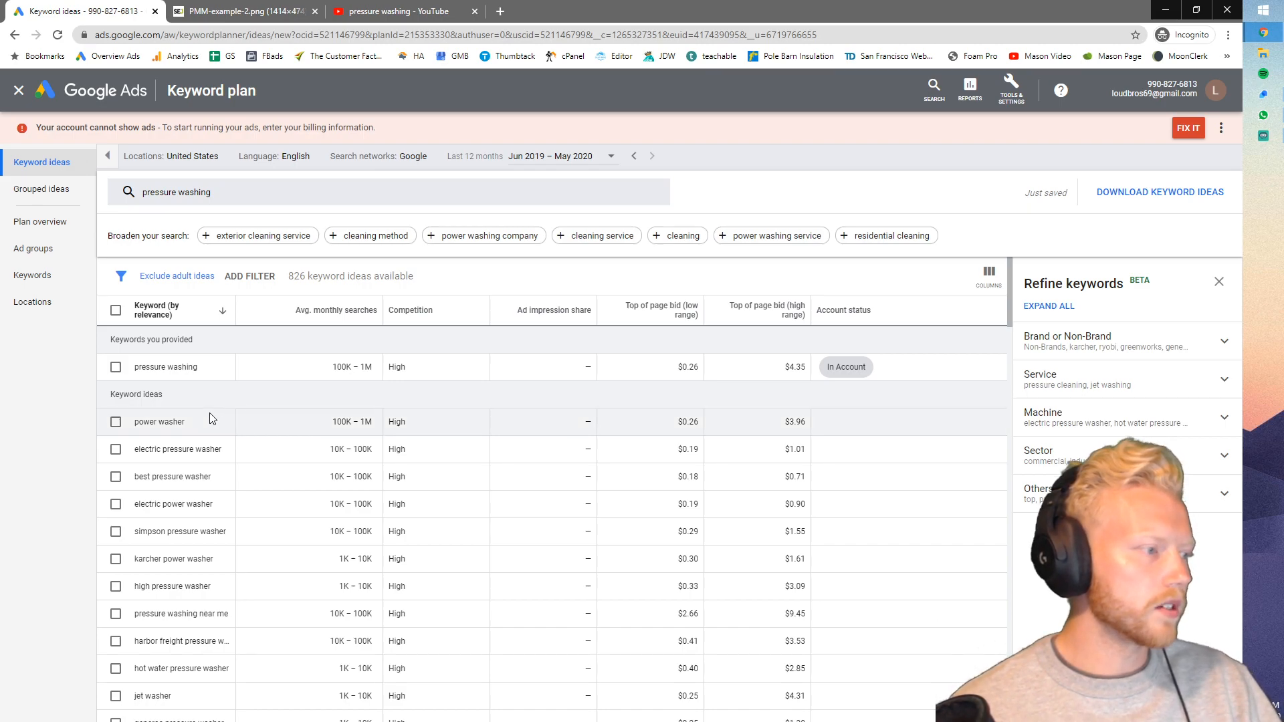
{"action": "scroll", "coordinate": [204, 418], "scroll_direction": "down", "scroll_amount": 2}
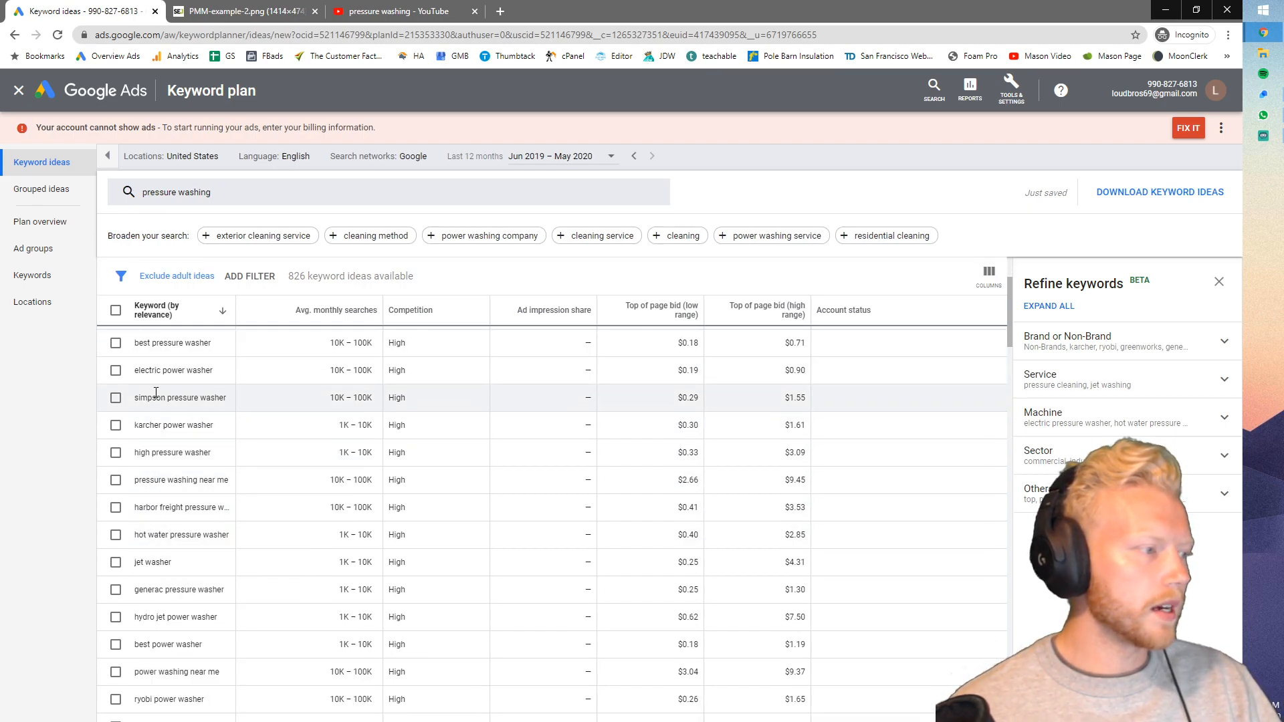
{"action": "scroll", "coordinate": [152, 523], "scroll_direction": "down", "scroll_amount": 1}
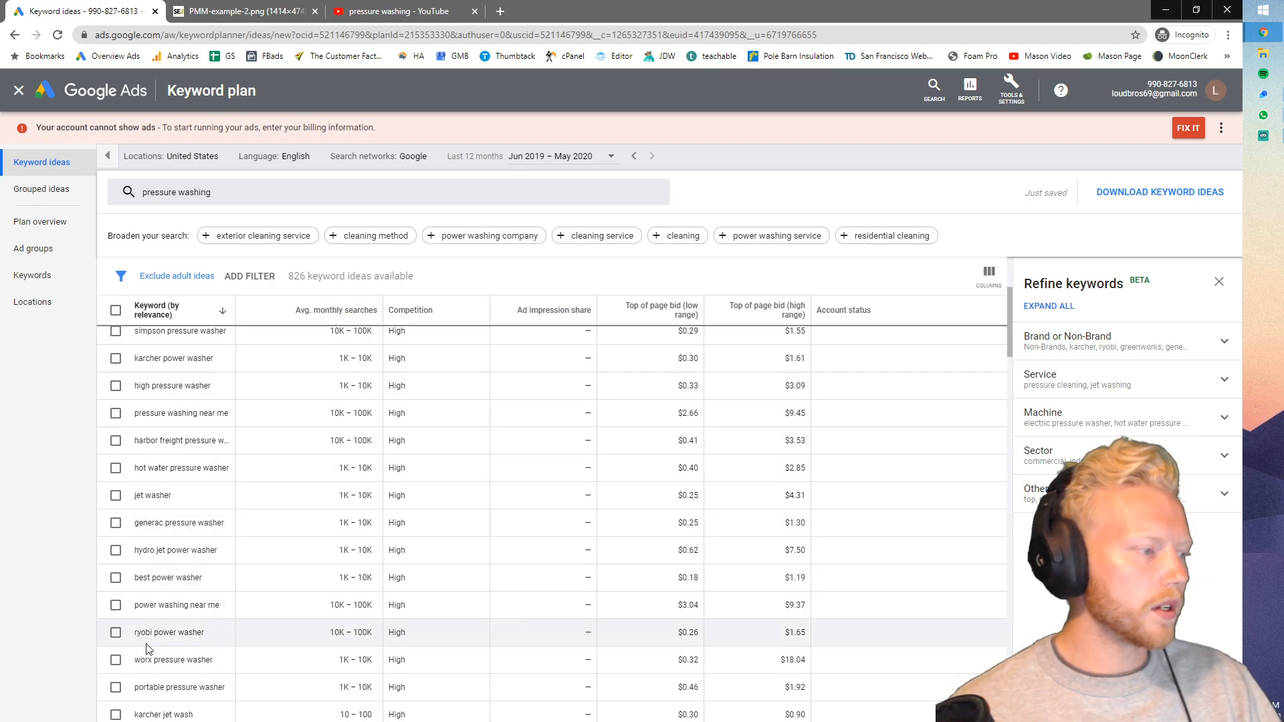
{"action": "scroll", "coordinate": [158, 535], "scroll_direction": "up", "scroll_amount": 3}
{"action": "left_click_drag", "start_coordinate": [145, 368], "coordinate": [199, 368]}
{"action": "left_click", "coordinate": [185, 368]}
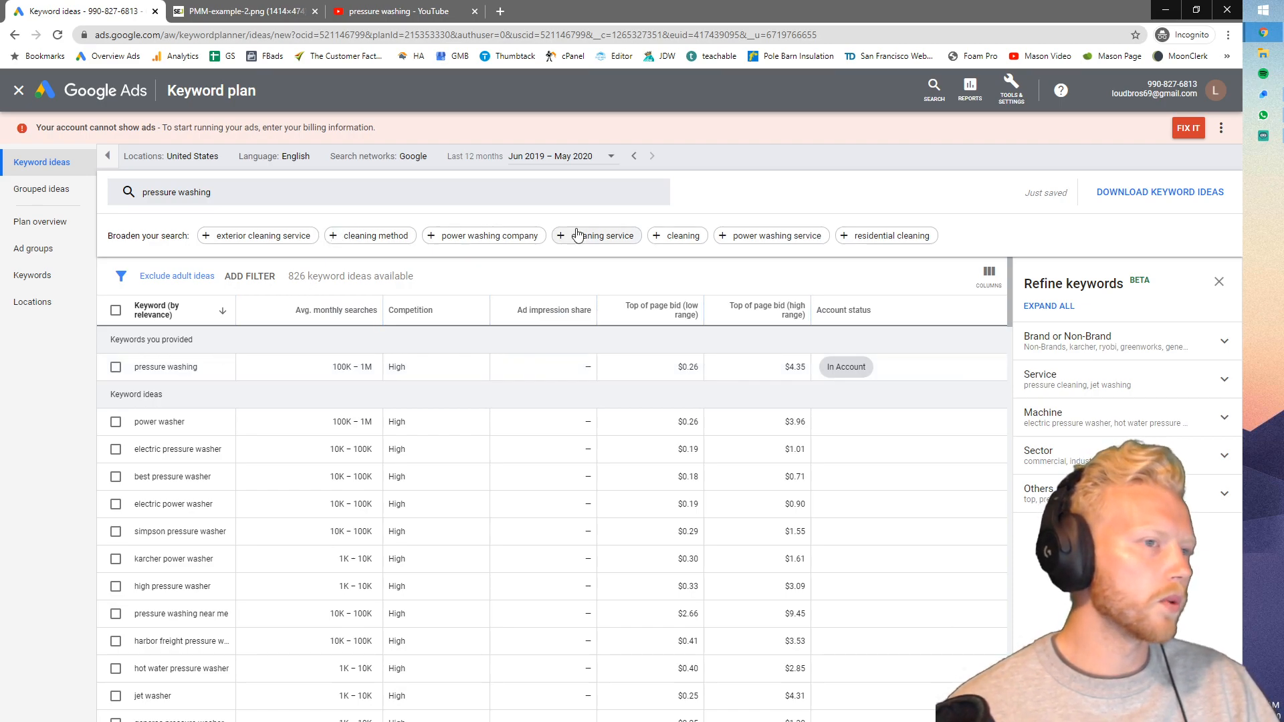
- Exit the keyword plan, view the keyword ideas of the saved draft plan and close it again
{"action": "left_click", "coordinate": [19, 90]}
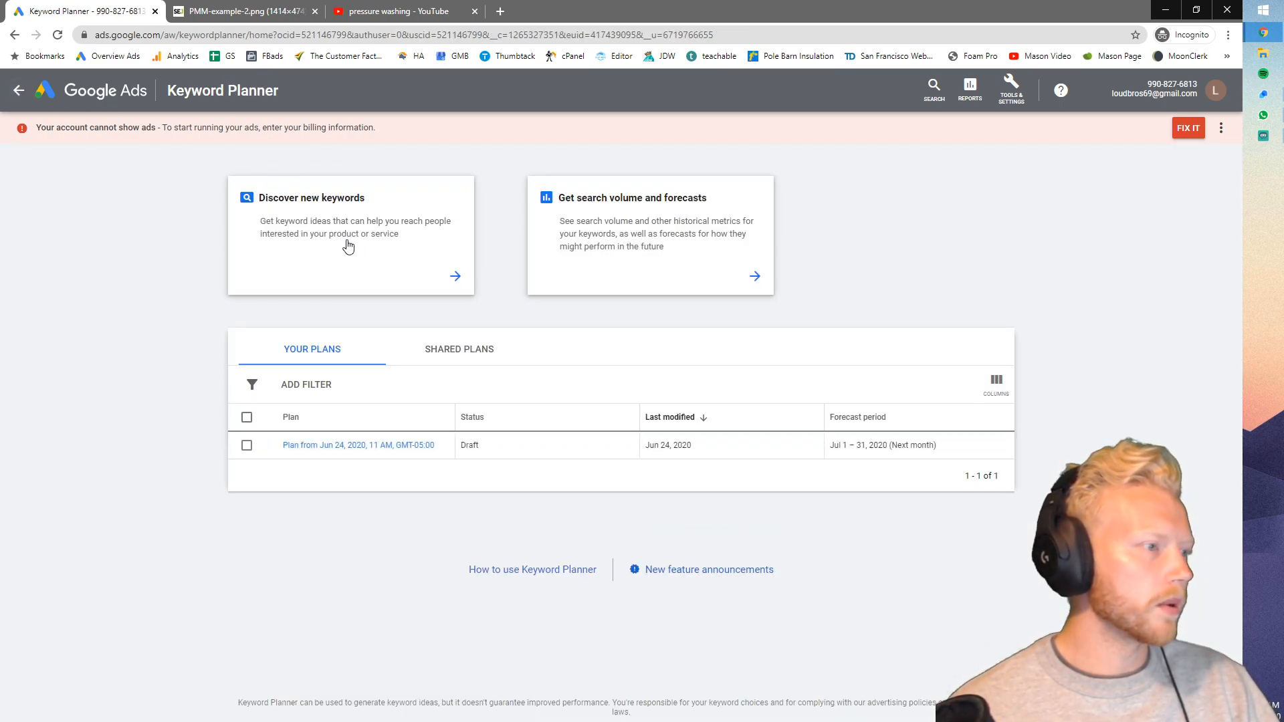
{"action": "left_click", "coordinate": [344, 446]}
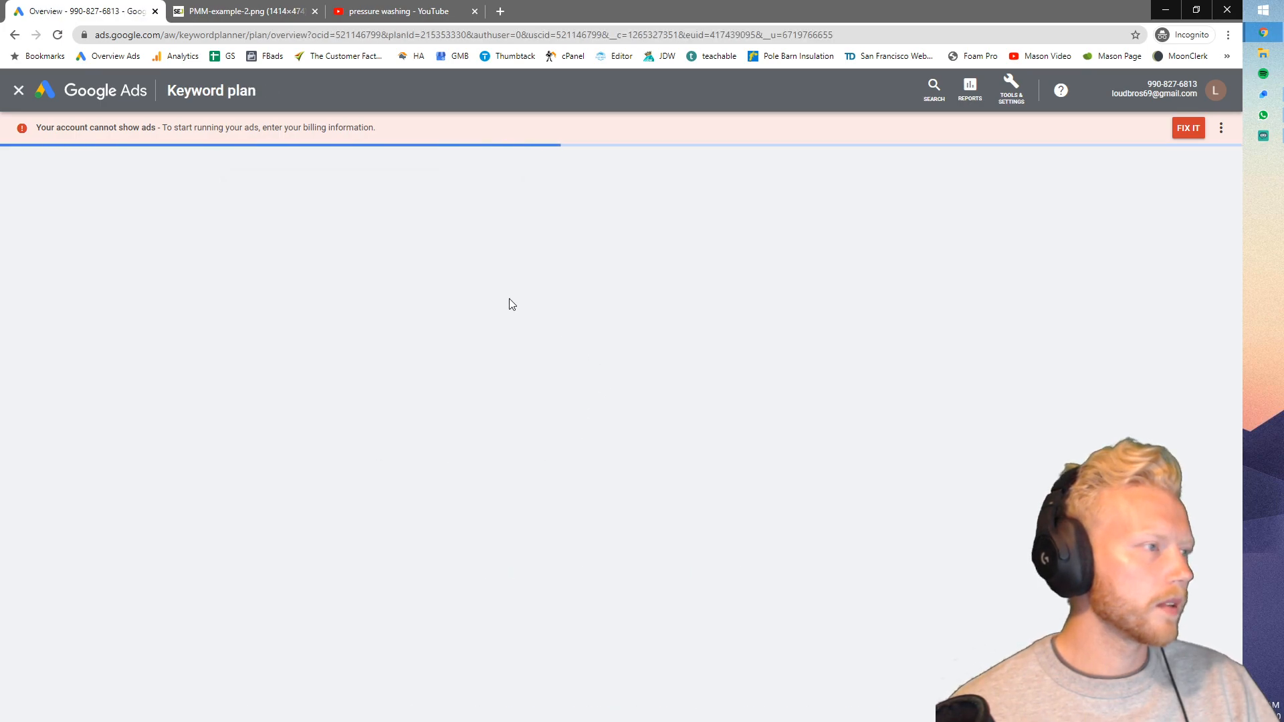
{"action": "left_click", "coordinate": [40, 163]}
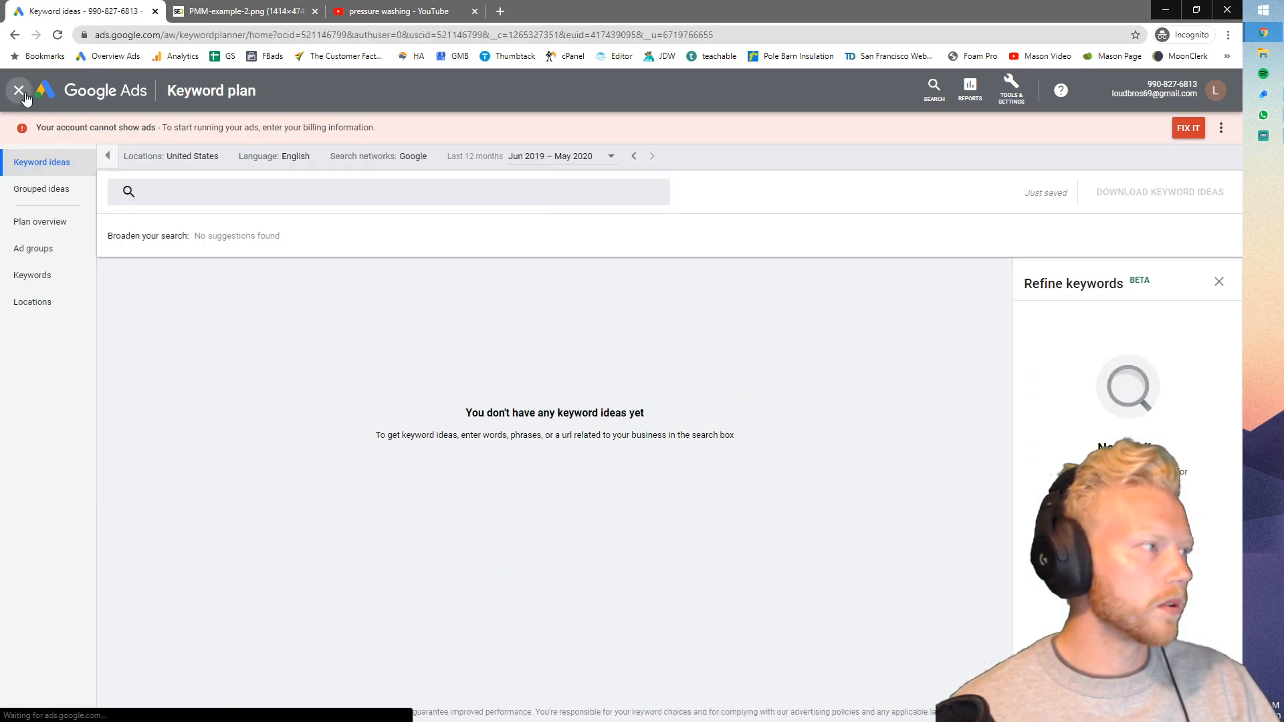
{"action": "left_click", "coordinate": [18, 91]}
- Return from Keyword Planner to the all campaigns overview and open Ad group 1 of the Pressure Washing campaign
{"action": "left_click", "coordinate": [1011, 88]}
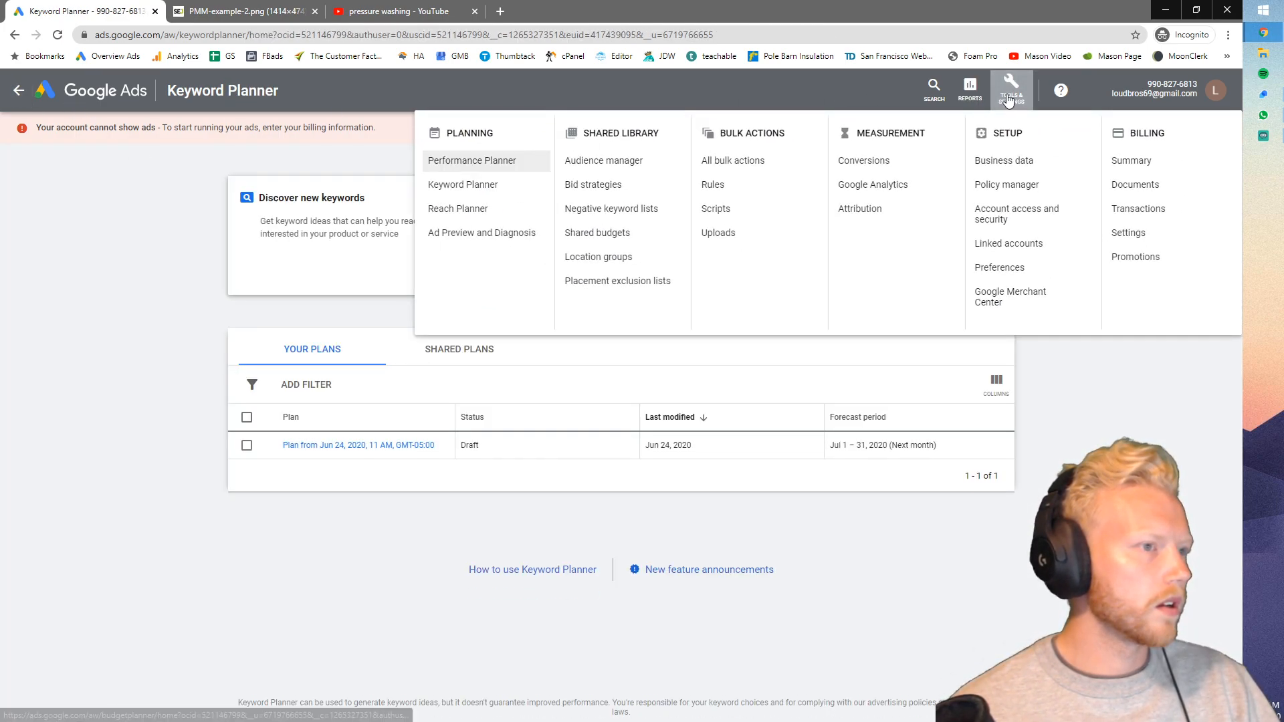
{"action": "left_click", "coordinate": [476, 161]}
{"action": "left_click", "coordinate": [18, 91]}
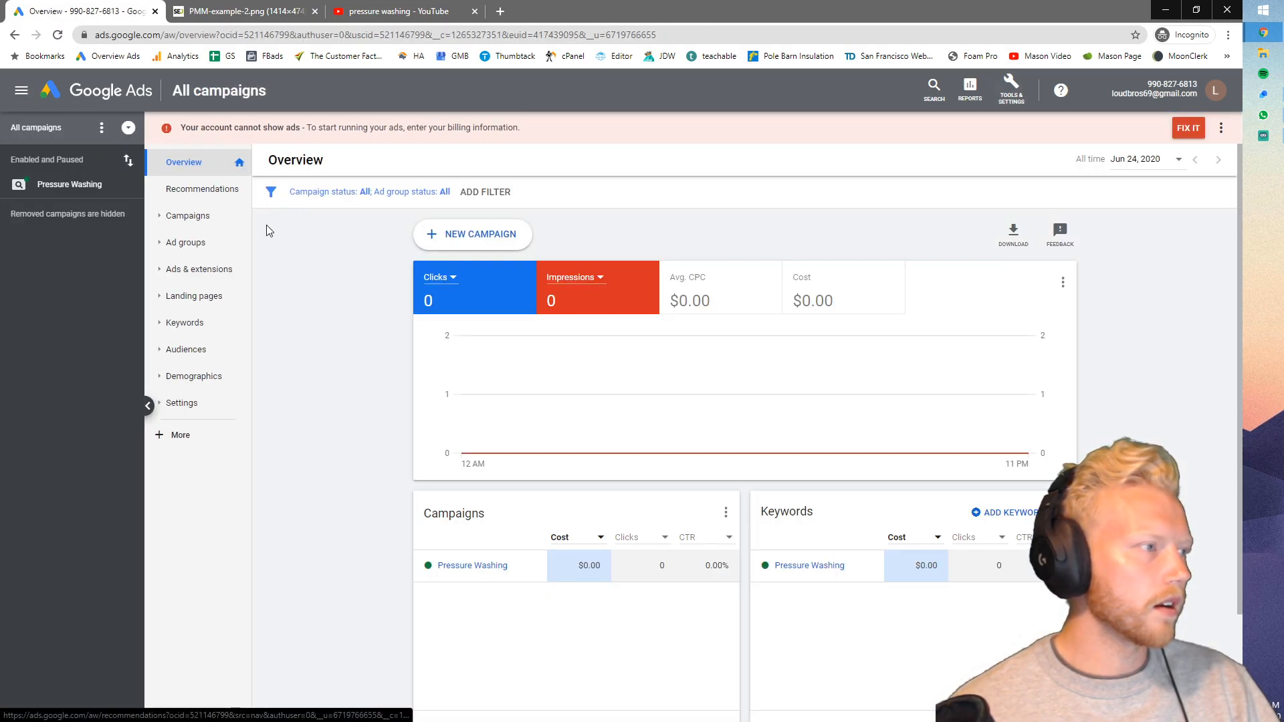
{"action": "left_click", "coordinate": [193, 242]}
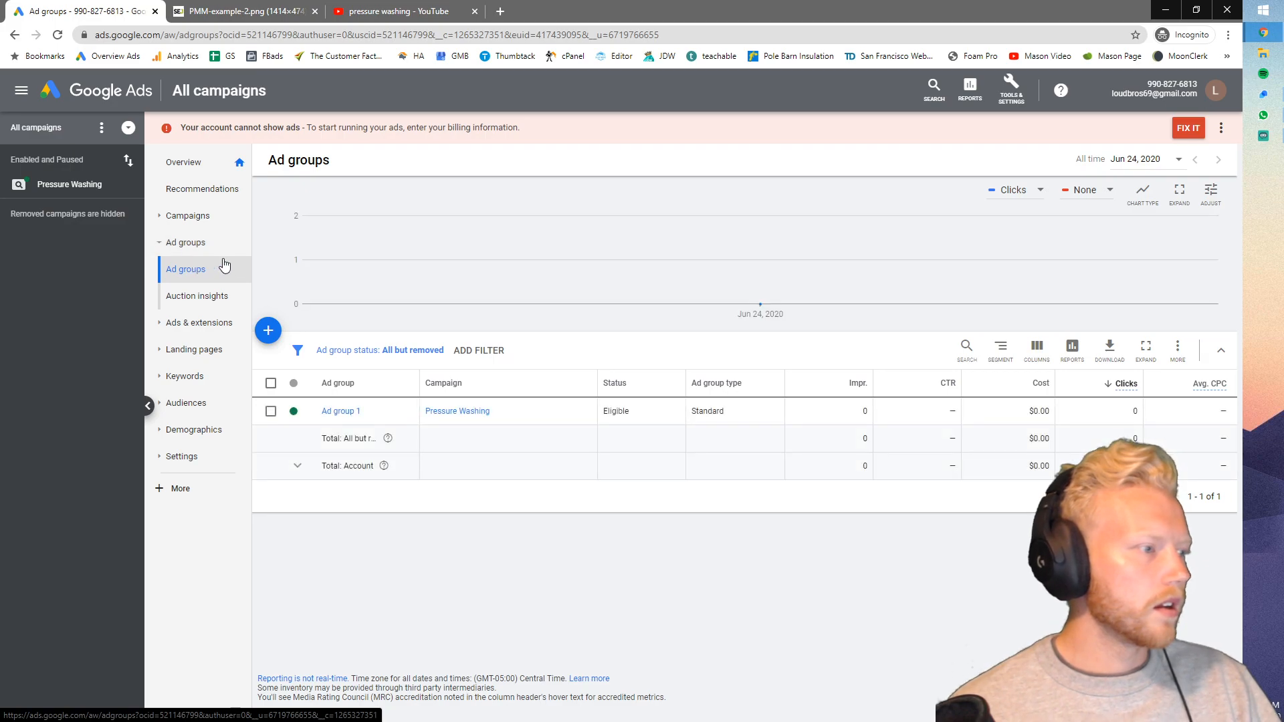
{"action": "left_click", "coordinate": [339, 411]}
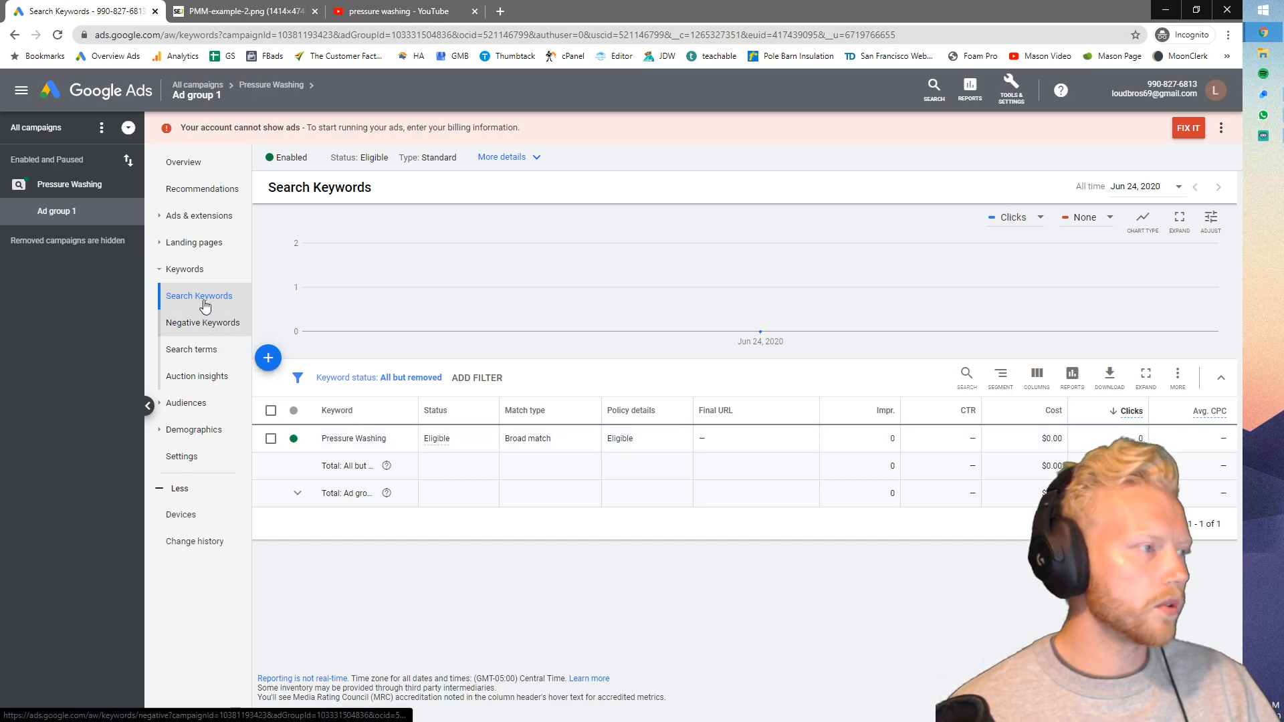
{"action": "left_click", "coordinate": [212, 224]}
{"action": "left_click", "coordinate": [267, 358]}
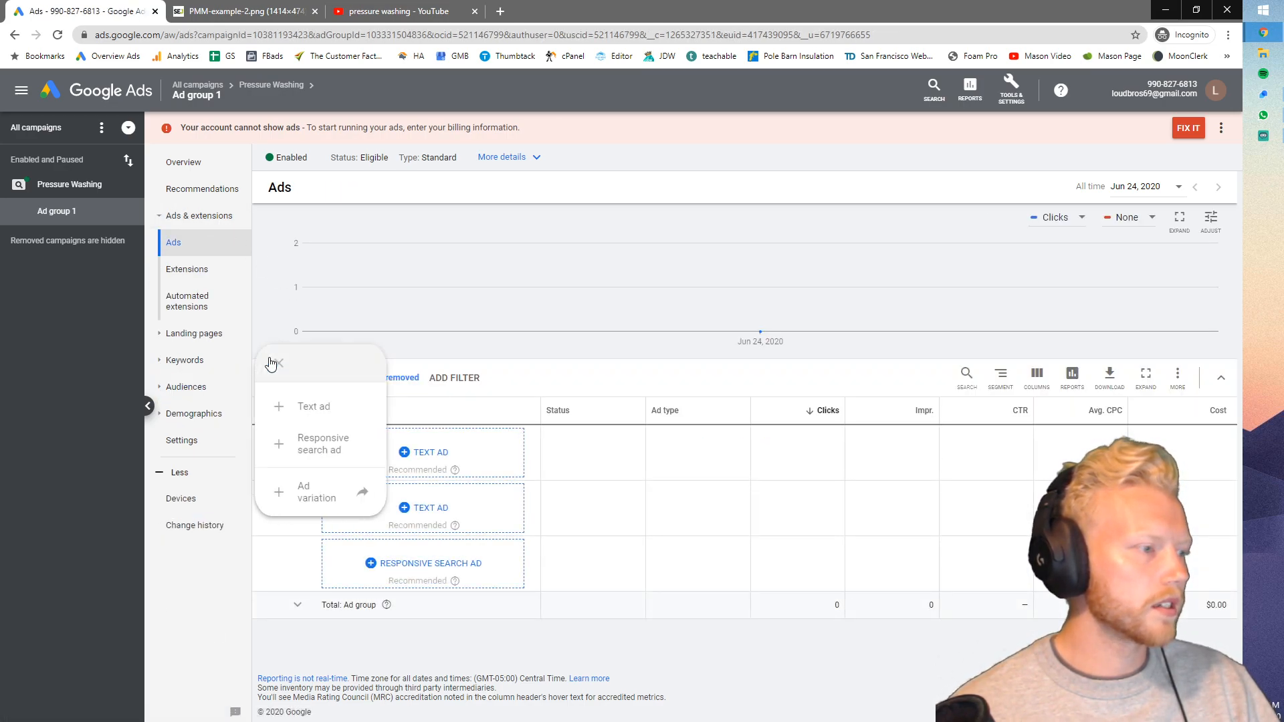
{"action": "left_click", "coordinate": [352, 408]}
{"action": "left_click", "coordinate": [309, 315]}
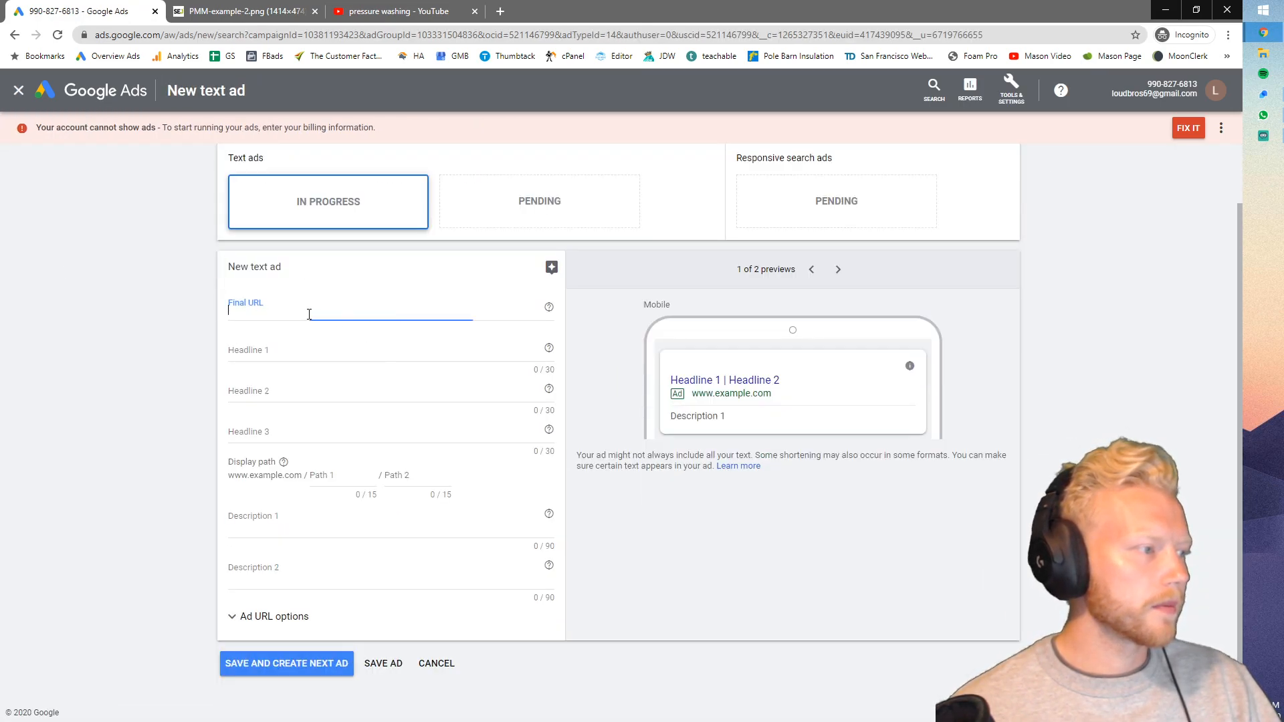
{"action": "type", "text": "https://jac"}
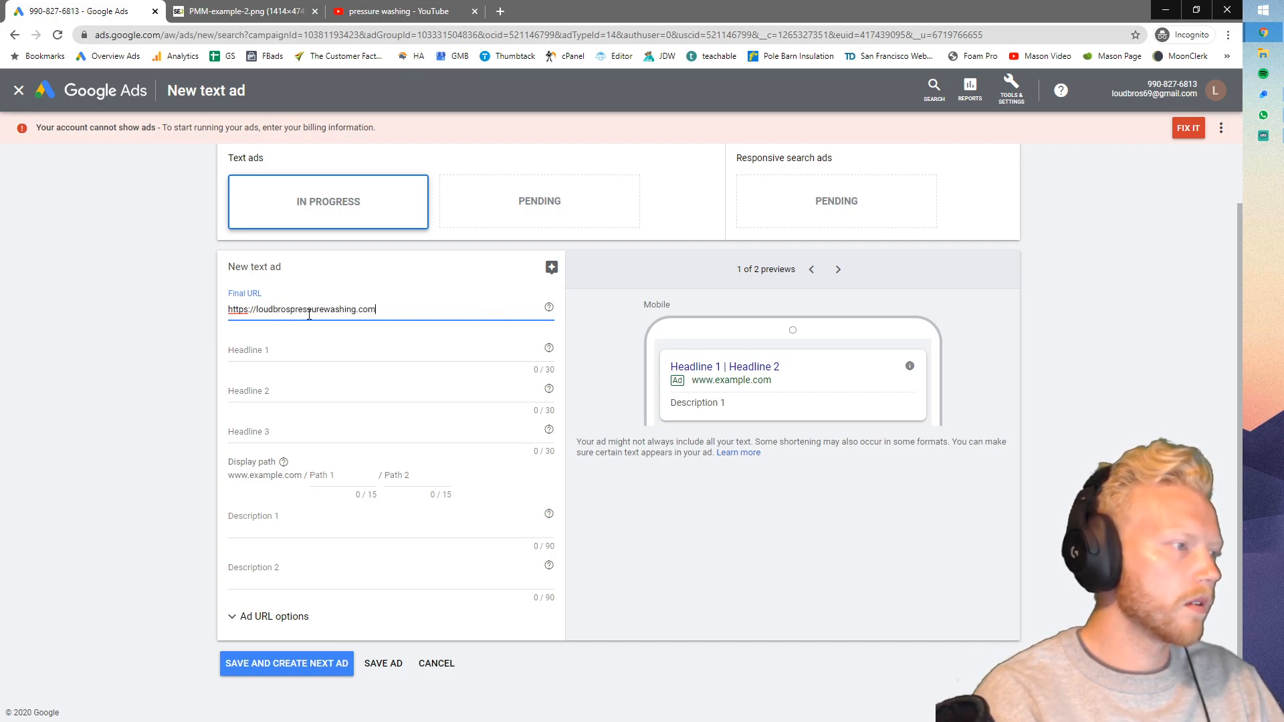
{"action": "left_click", "coordinate": [294, 349]}
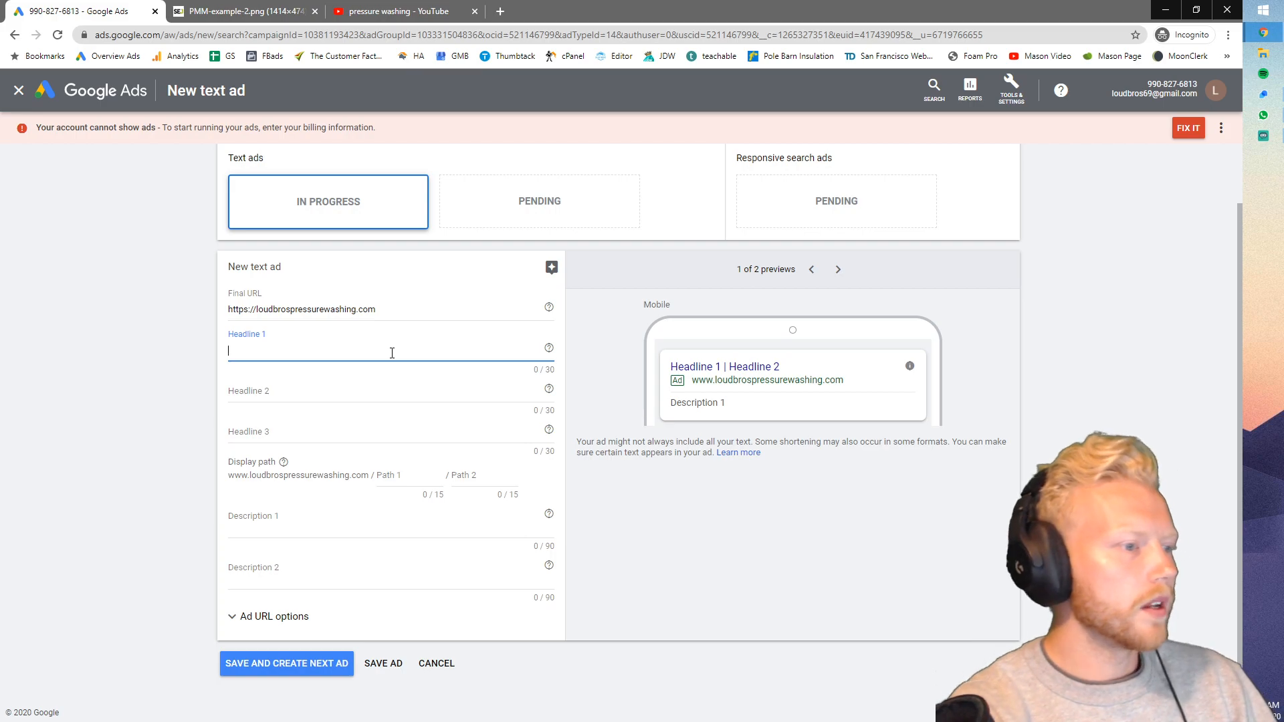
- Search Google for pressure washing in a new browser tab, examine the competing ads and return to the new text ad
{"action": "left_click", "coordinate": [500, 12]}
{"action": "type", "text": "pressure washing"}
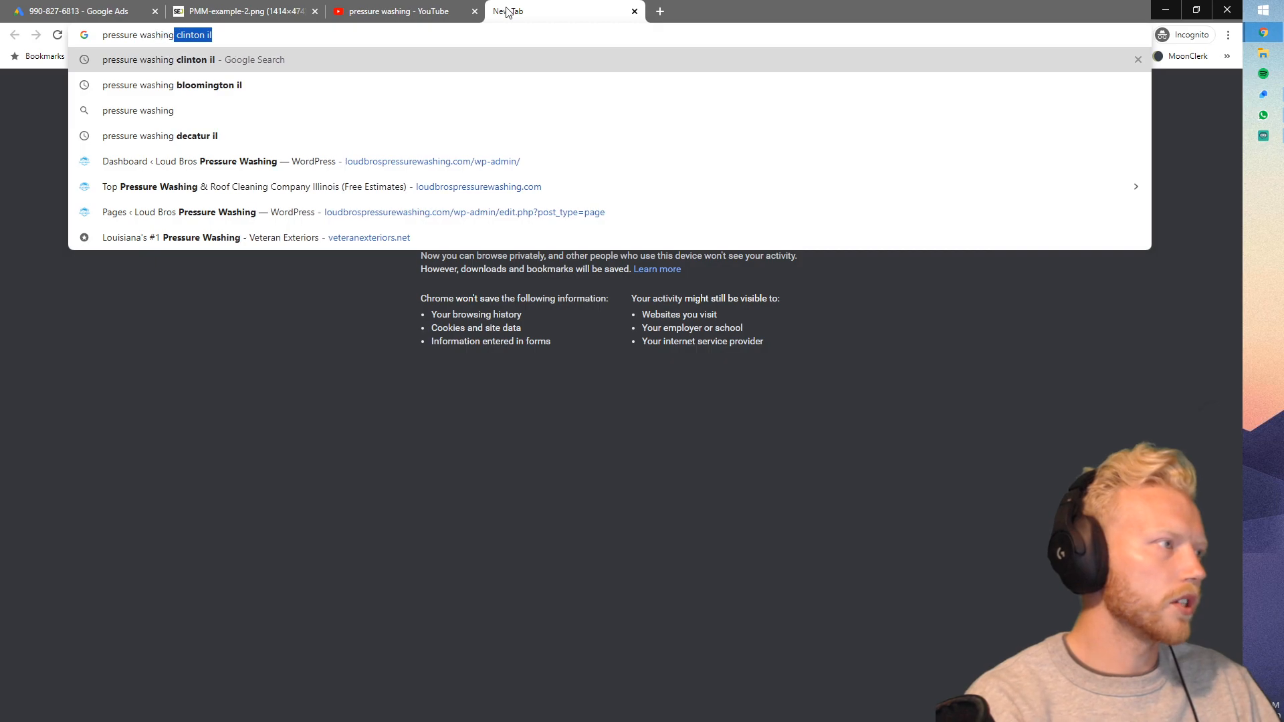
{"action": "key", "text": "Delete"}
{"action": "key", "text": "Return"}
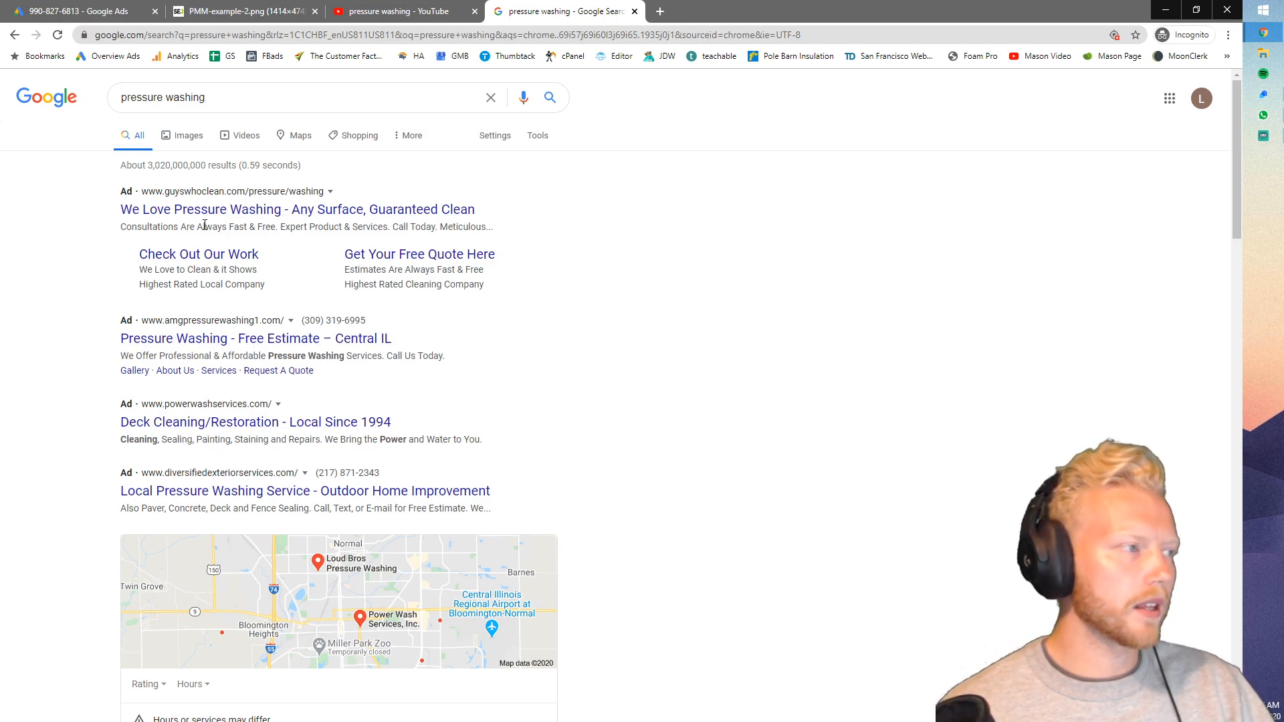
{"action": "left_click", "coordinate": [91, 9]}
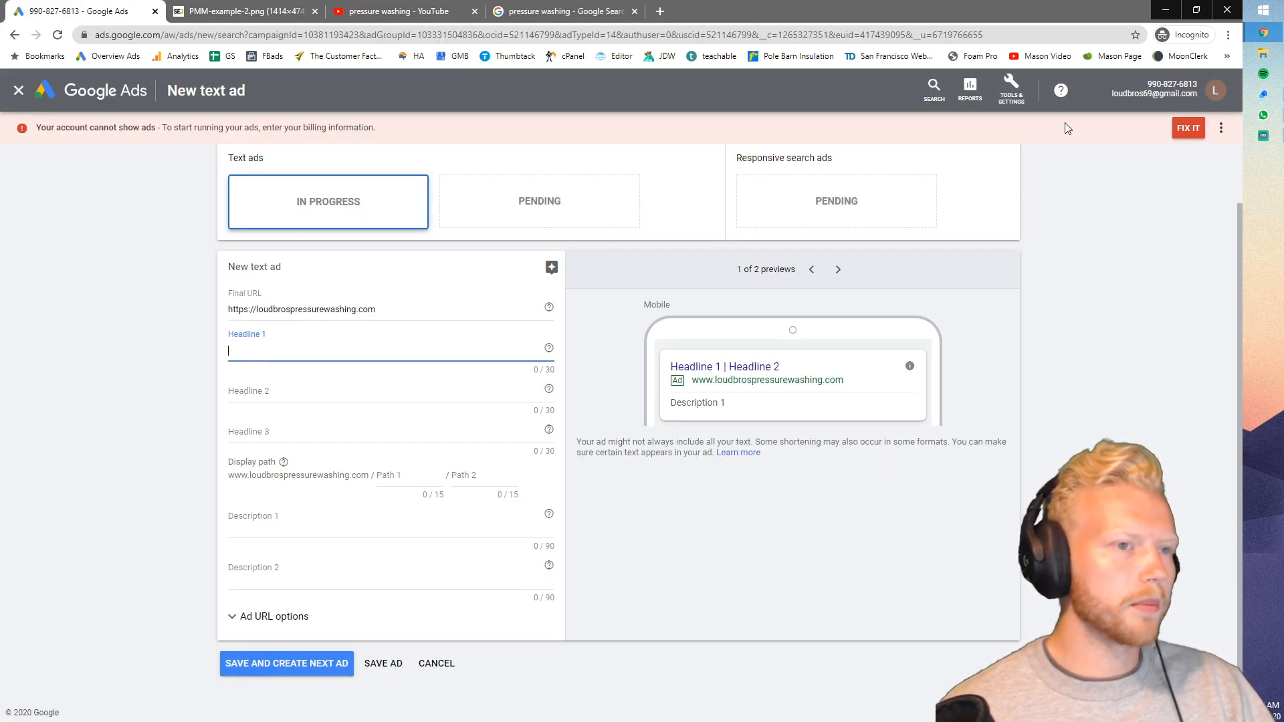
- Switch to the Loud Bros account's browser window, examine the texts of its first Pressure Washing ad in the editor and cancel the edit
{"action": "left_click", "coordinate": [1264, 32]}
{"action": "left_click", "coordinate": [1187, 71]}
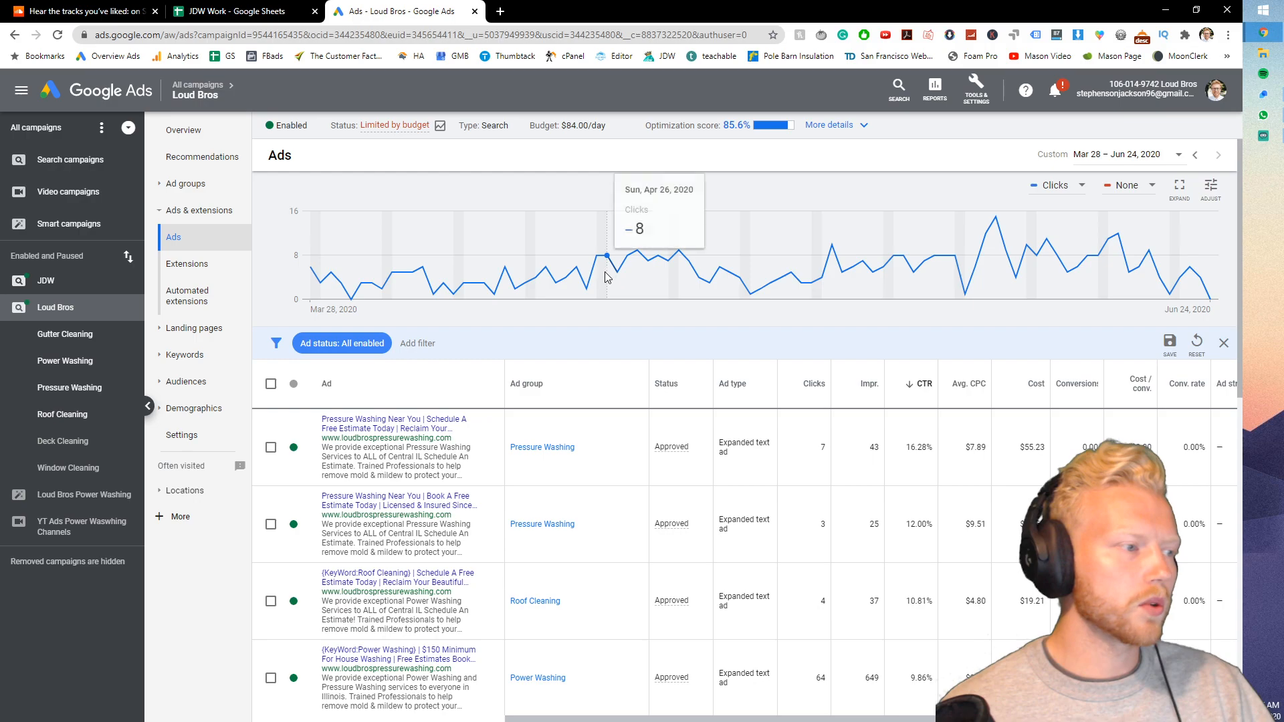
{"action": "scroll", "coordinate": [411, 393], "scroll_direction": "down", "scroll_amount": 1}
{"action": "left_click", "coordinate": [483, 380]}
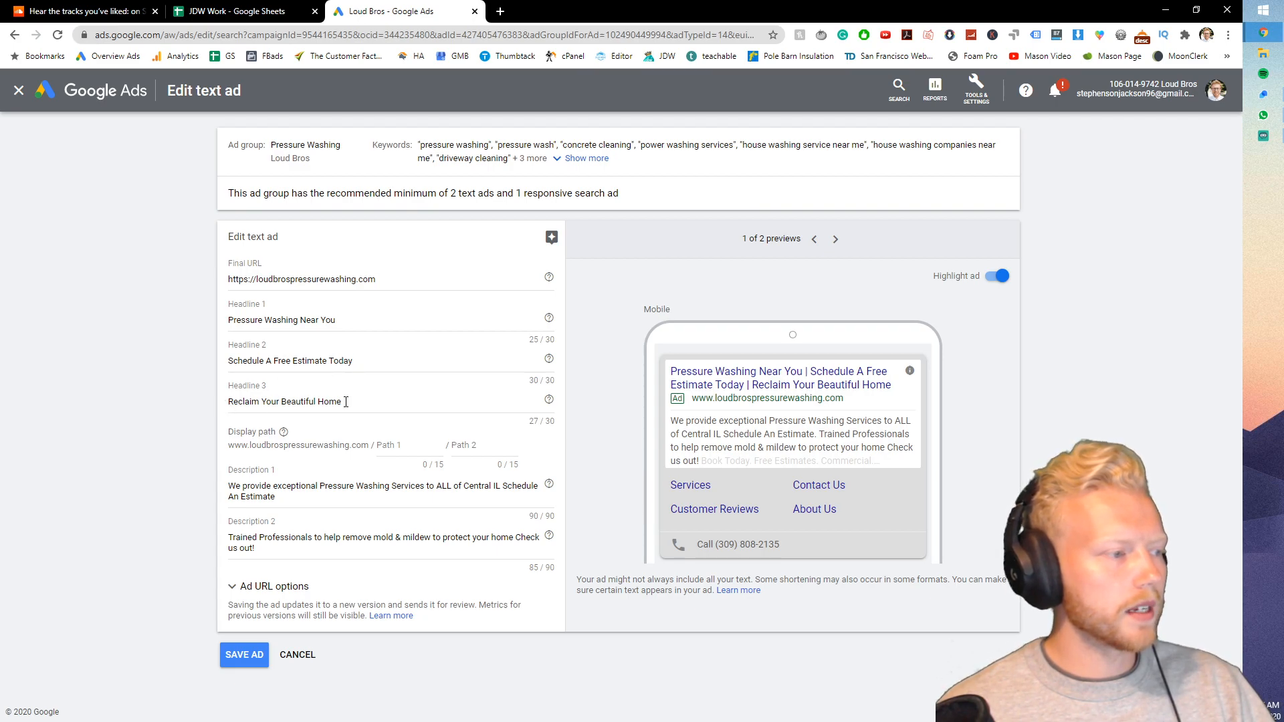
{"action": "left_click", "coordinate": [298, 655]}
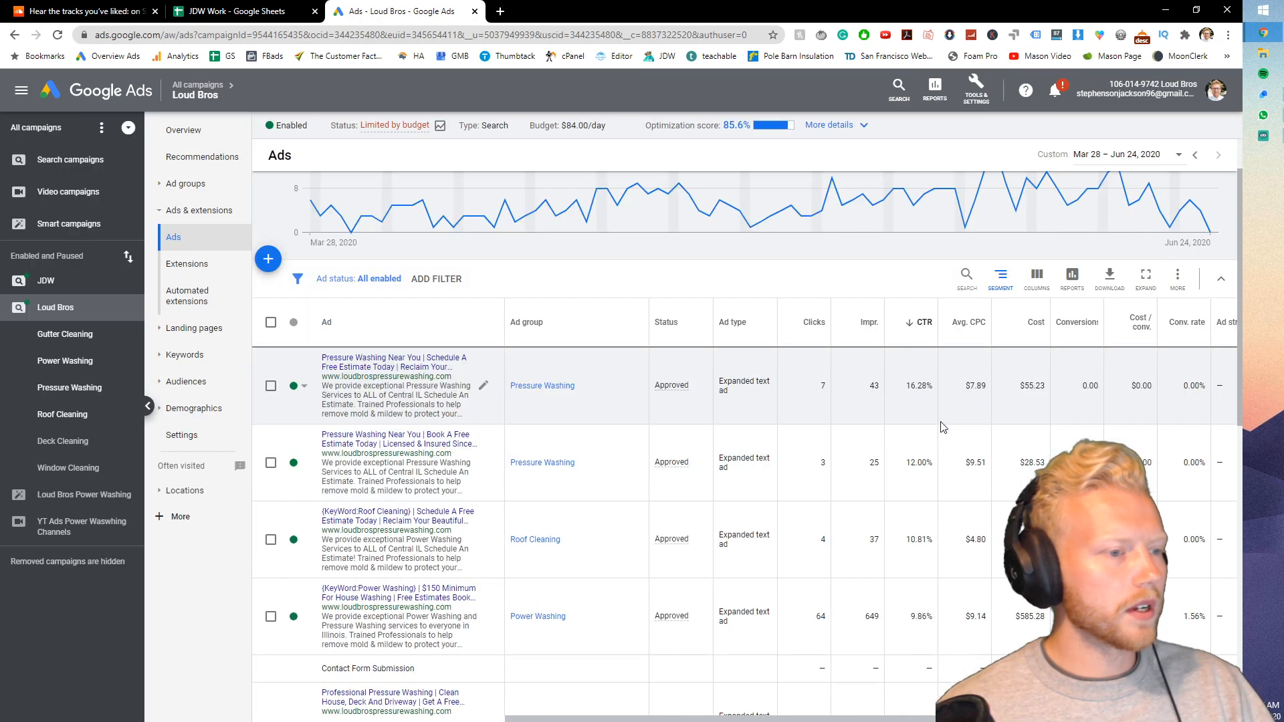
- Compare the click-through rates of the Loud Bros campaign's ads and open the Pressure Washing ad group's ads
{"action": "left_click_drag", "start_coordinate": [911, 387], "coordinate": [934, 392]}
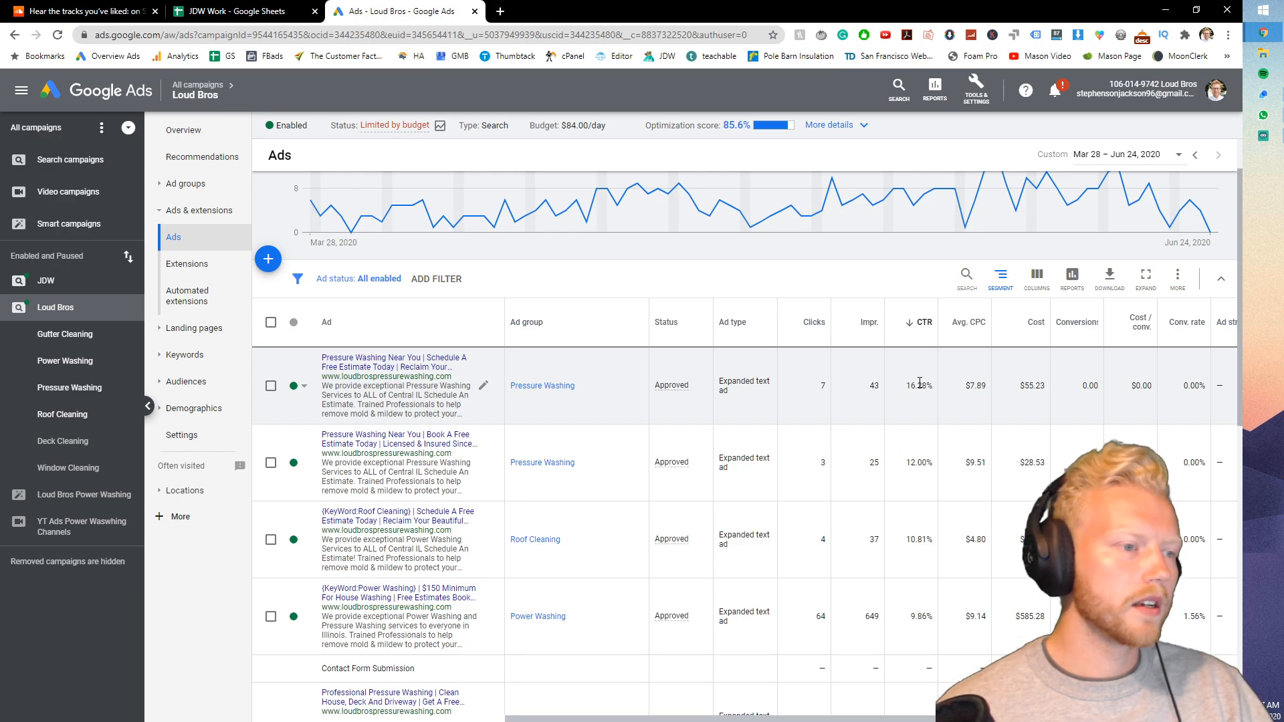
{"action": "scroll", "coordinate": [398, 415], "scroll_direction": "down", "scroll_amount": 1}
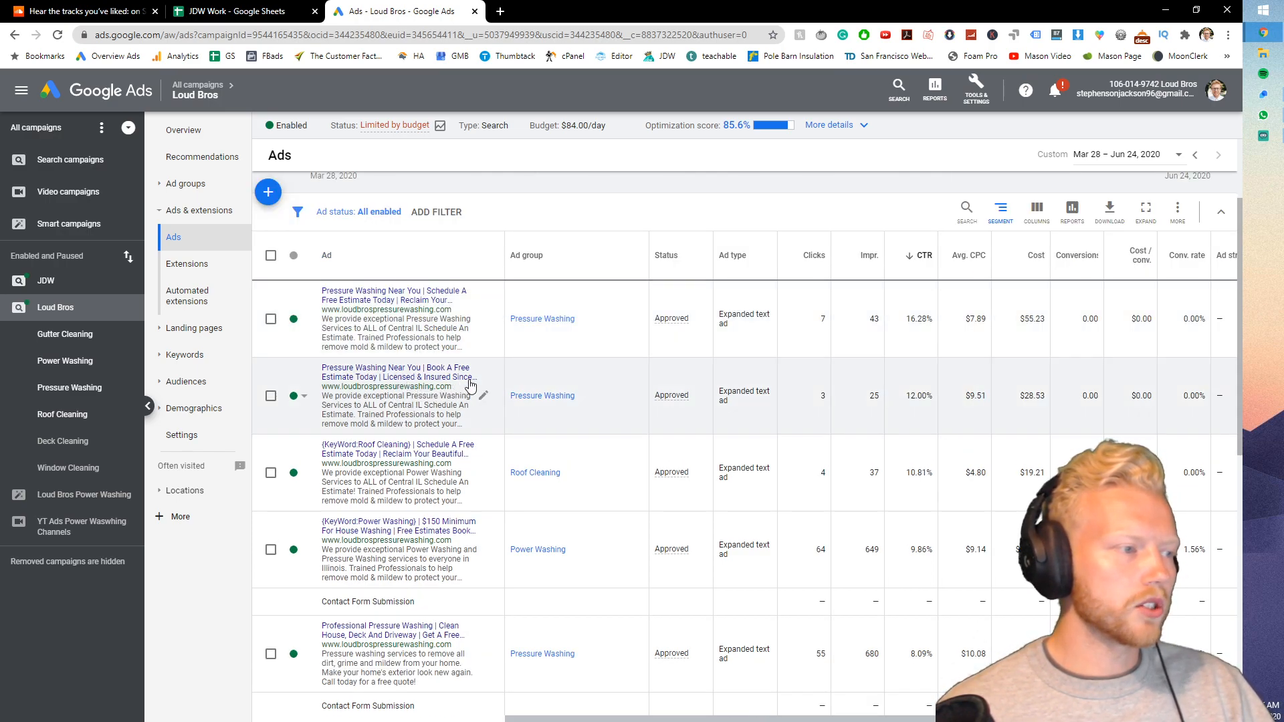
{"action": "scroll", "coordinate": [428, 394], "scroll_direction": "down", "scroll_amount": 1}
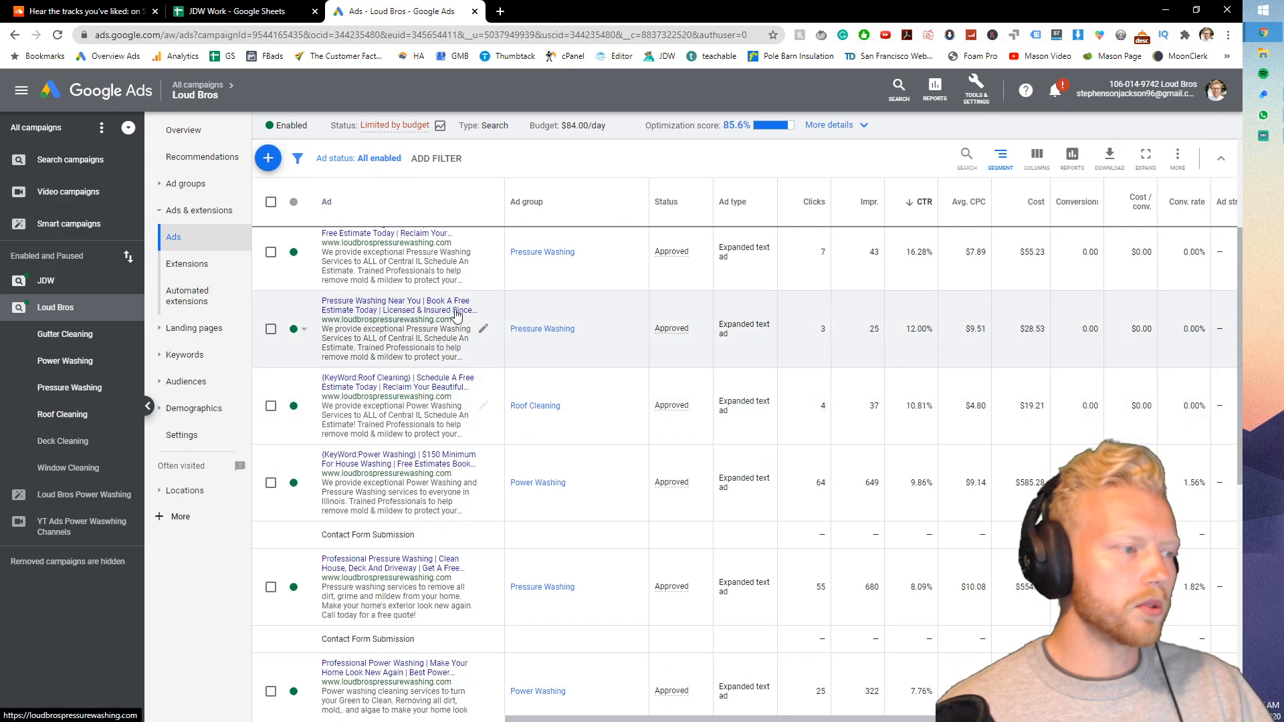
{"action": "scroll", "coordinate": [423, 383], "scroll_direction": "down", "scroll_amount": 1}
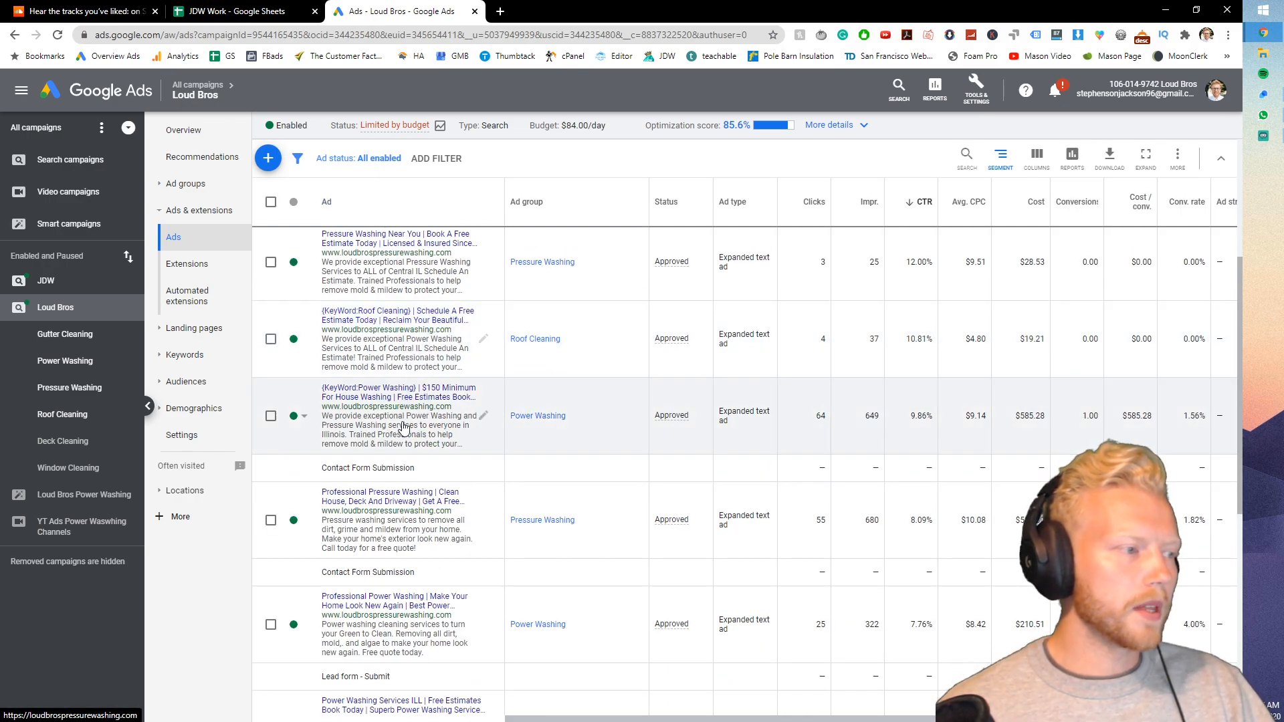
{"action": "left_click", "coordinate": [60, 384]}
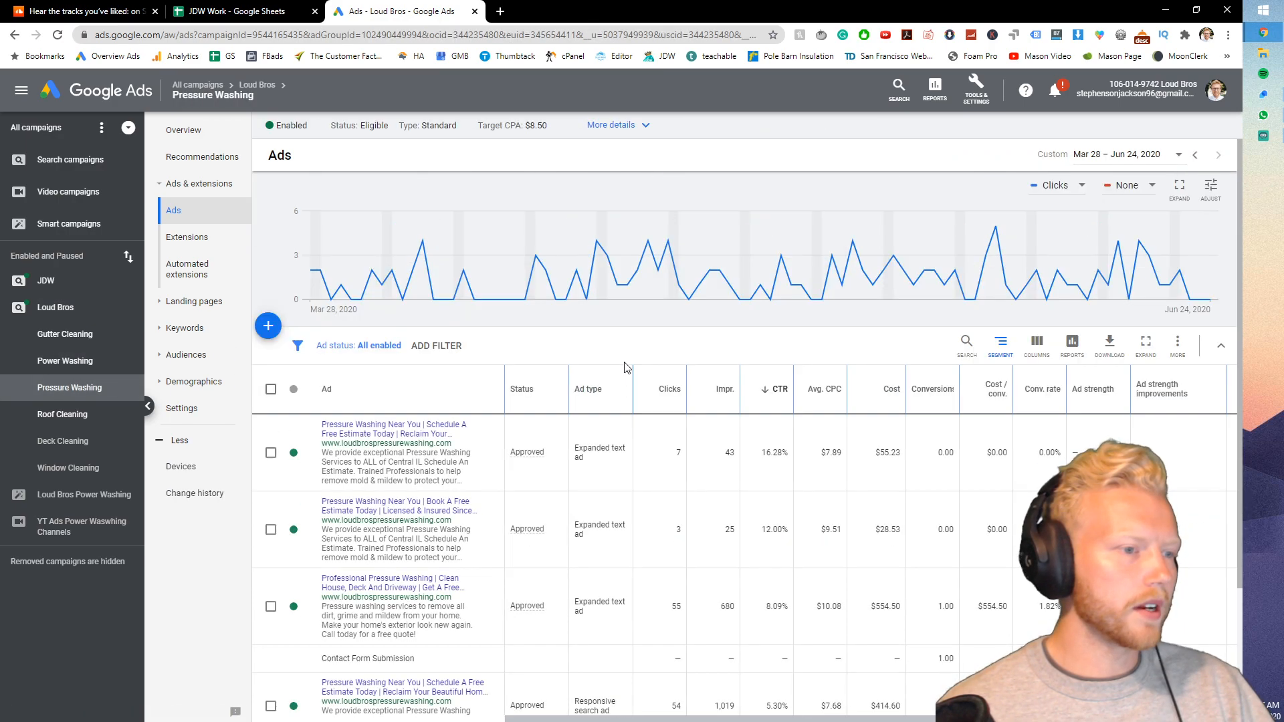
{"action": "scroll", "coordinate": [735, 329], "scroll_direction": "down", "scroll_amount": 1}
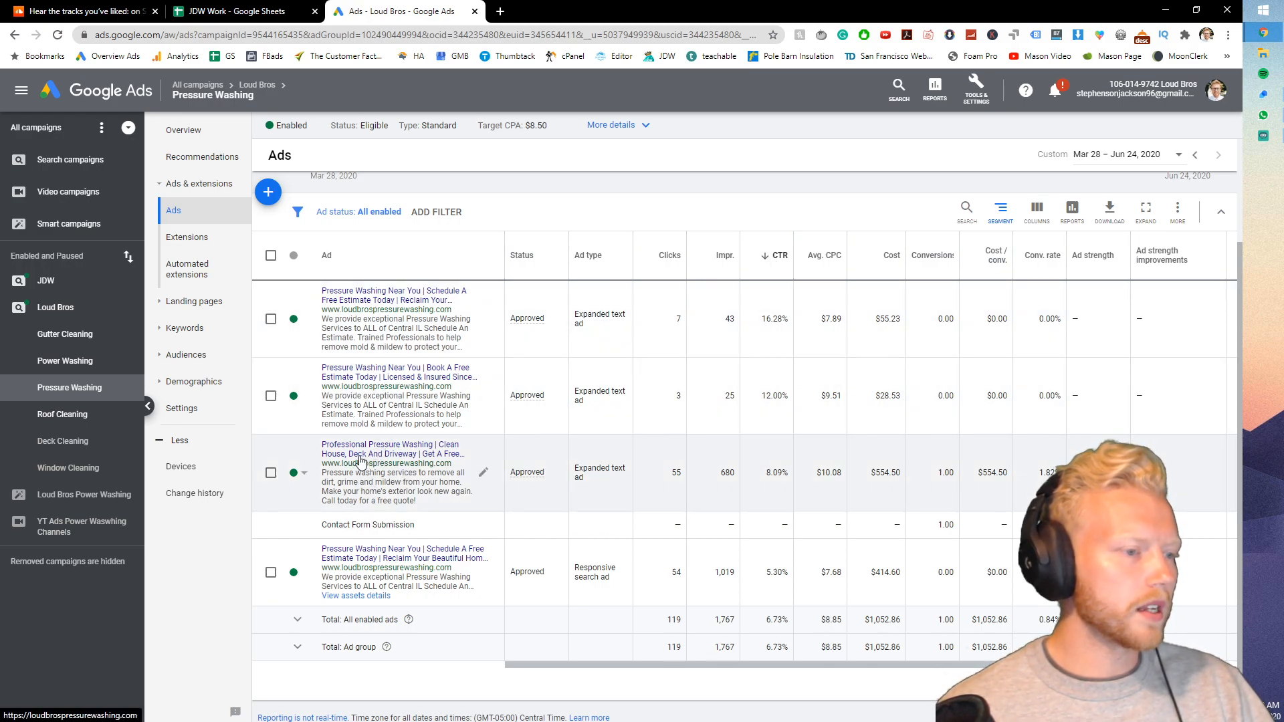
- Open the first Pressure Washing Near You ad in the editor and examine the wording of its three headlines
{"action": "left_click", "coordinate": [380, 326]}
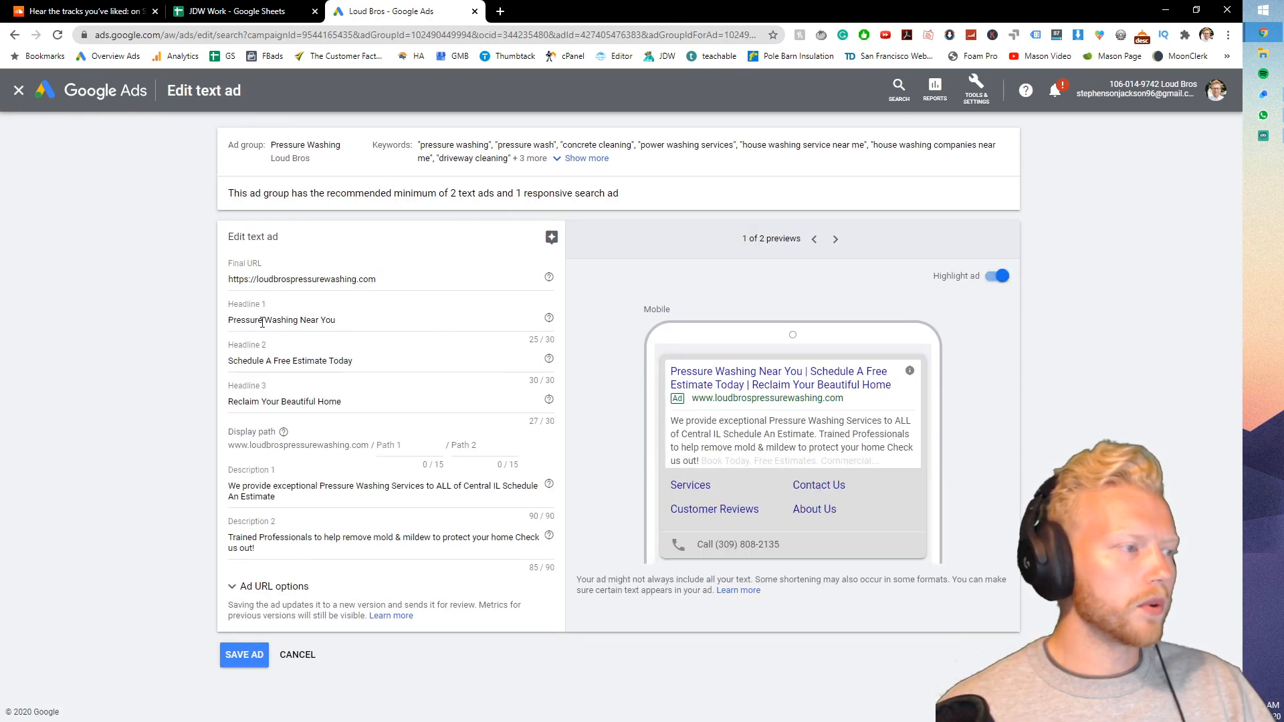
{"action": "left_click_drag", "start_coordinate": [229, 319], "coordinate": [300, 320]}
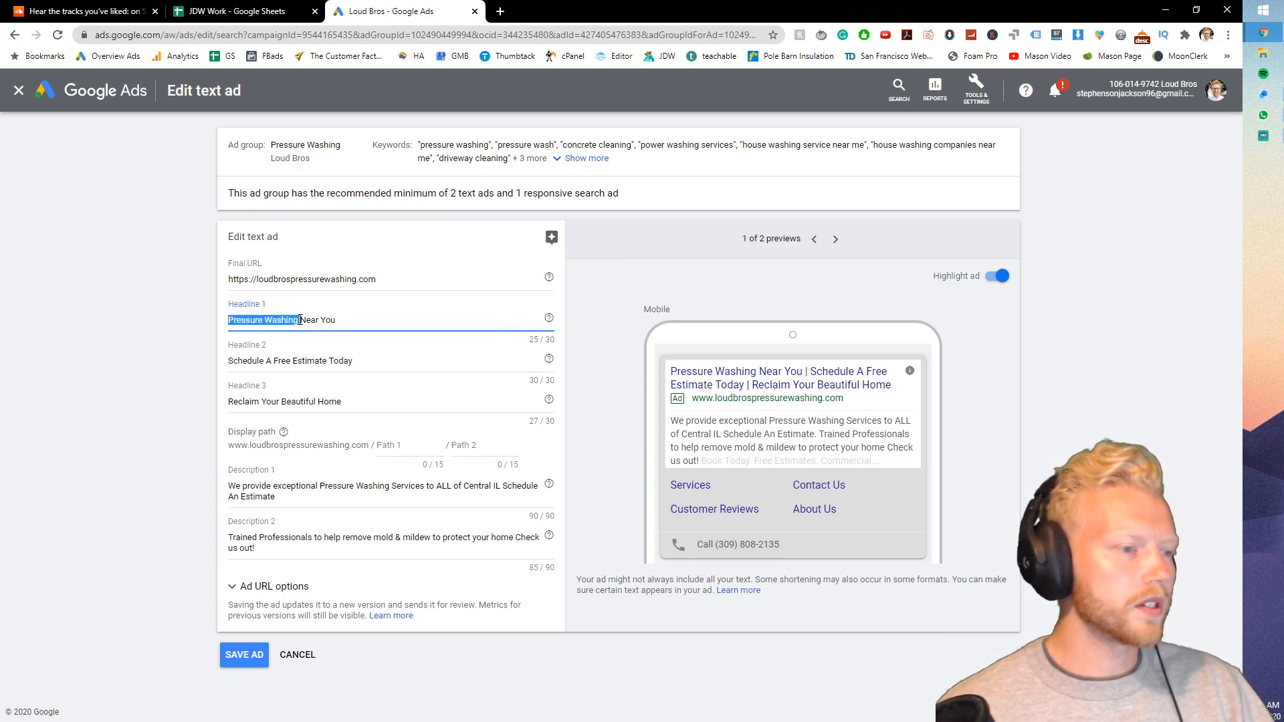
{"action": "left_click", "coordinate": [303, 320]}
{"action": "left_click_drag", "start_coordinate": [301, 320], "coordinate": [343, 319]}
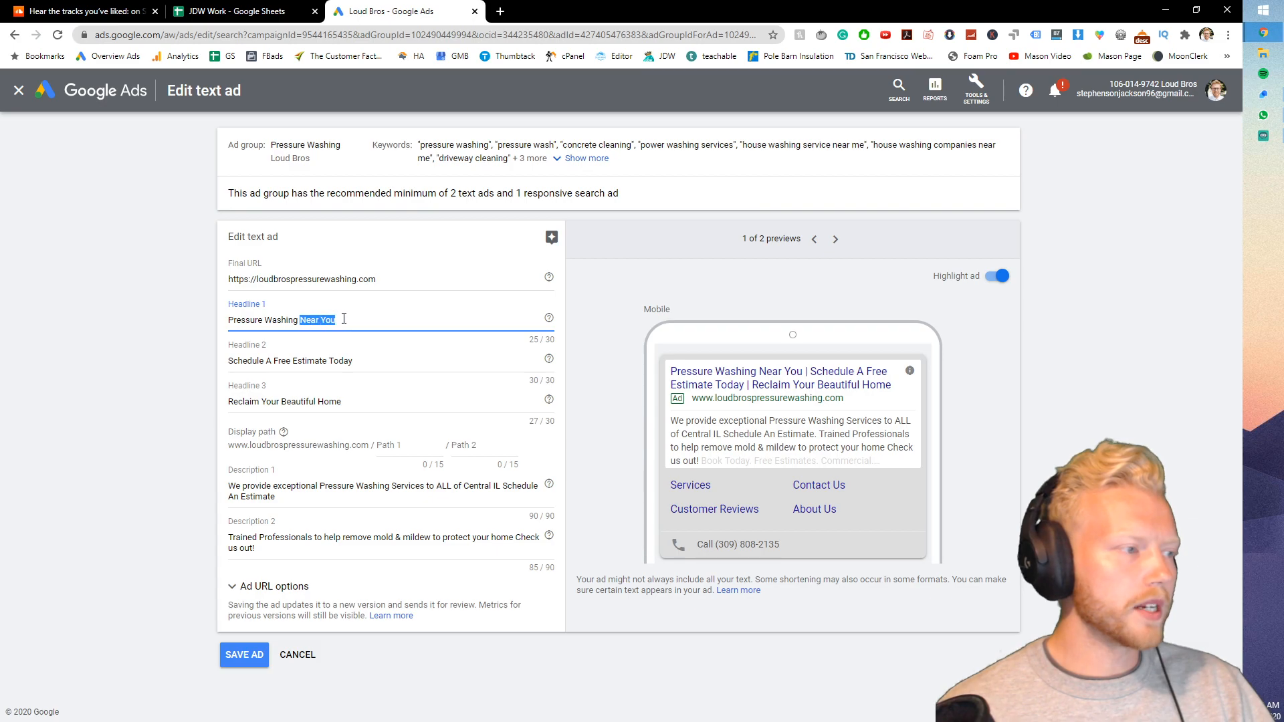
{"action": "left_click", "coordinate": [345, 319]}
{"action": "left_click_drag", "start_coordinate": [228, 361], "coordinate": [356, 359]}
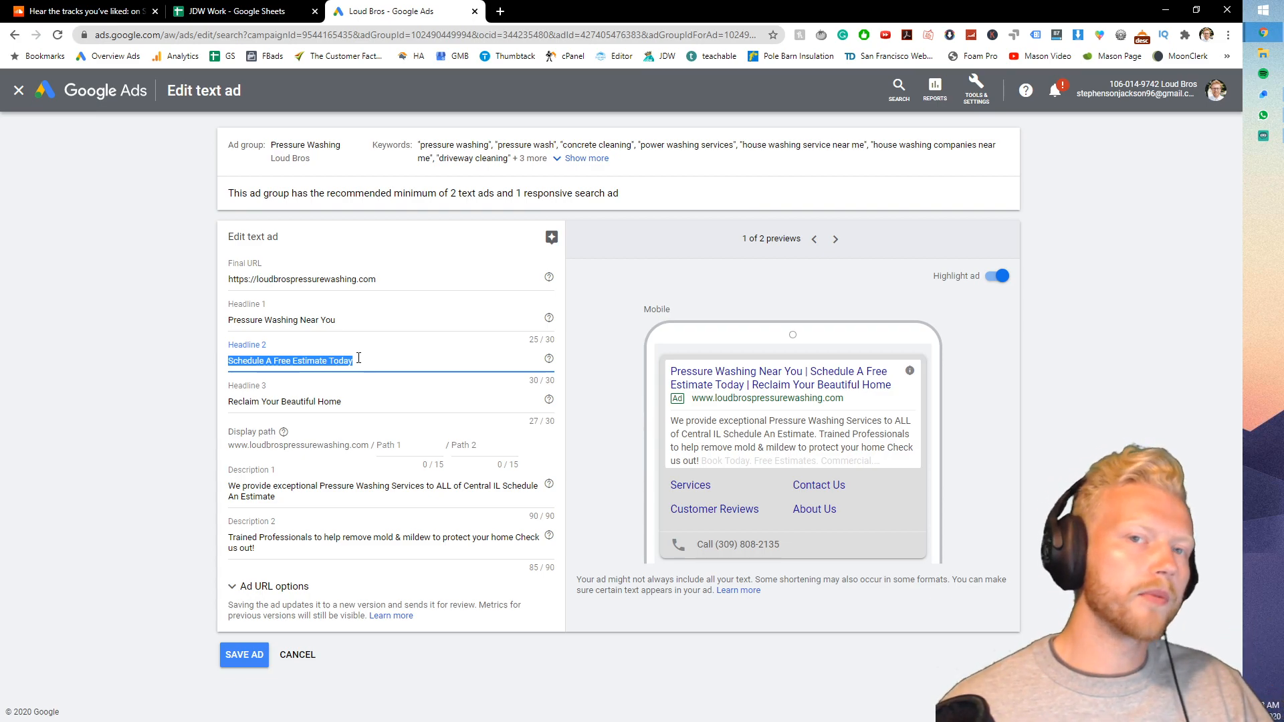
{"action": "left_click", "coordinate": [281, 362]}
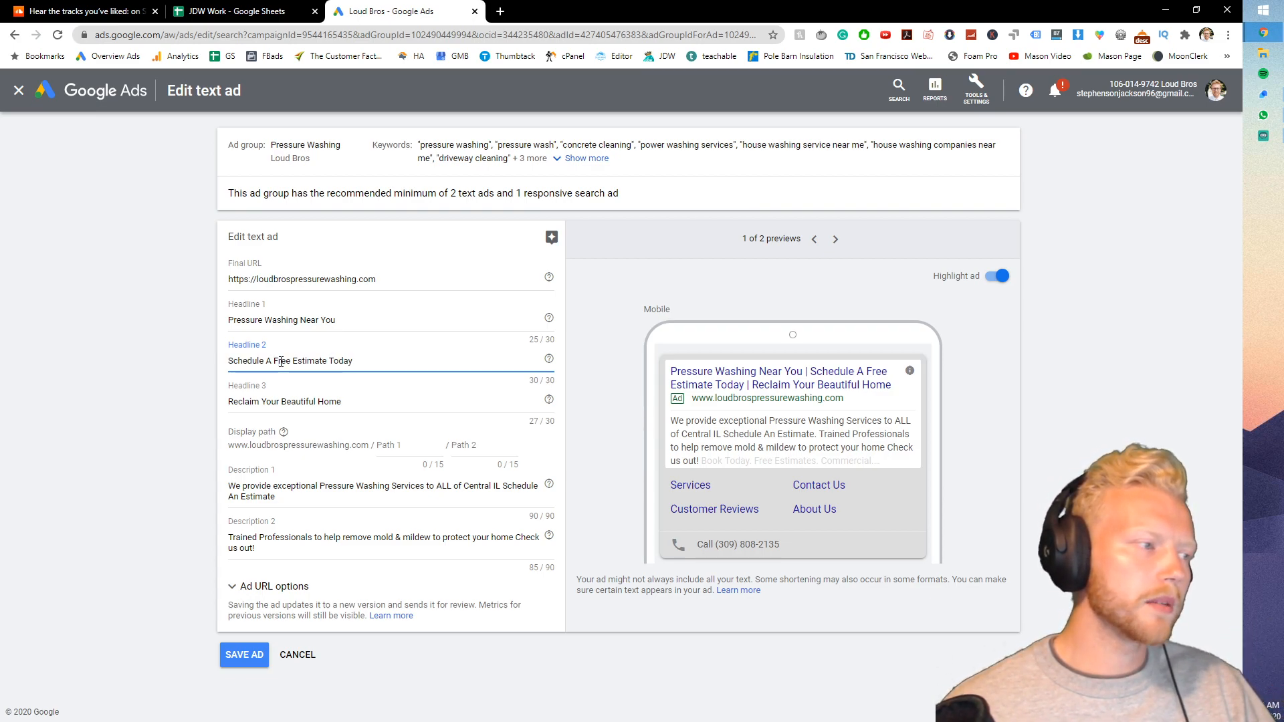
{"action": "triple_click", "coordinate": [243, 400]}
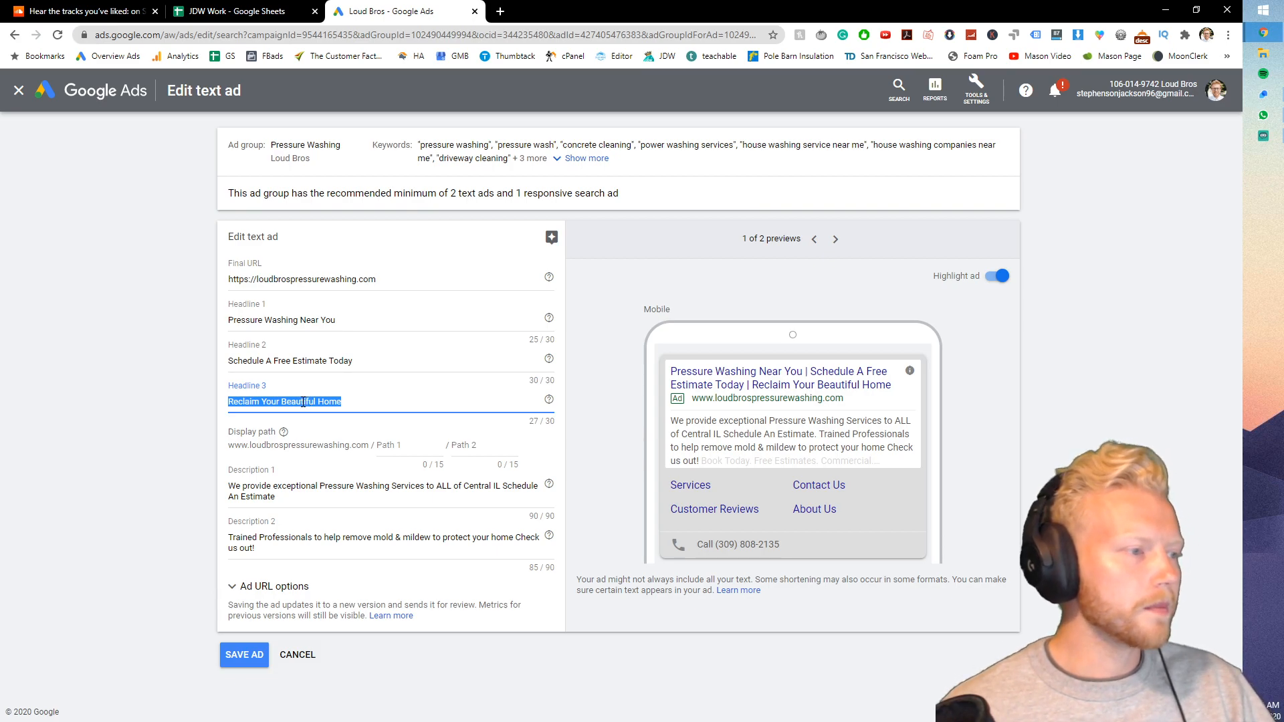
{"action": "left_click", "coordinate": [174, 368]}
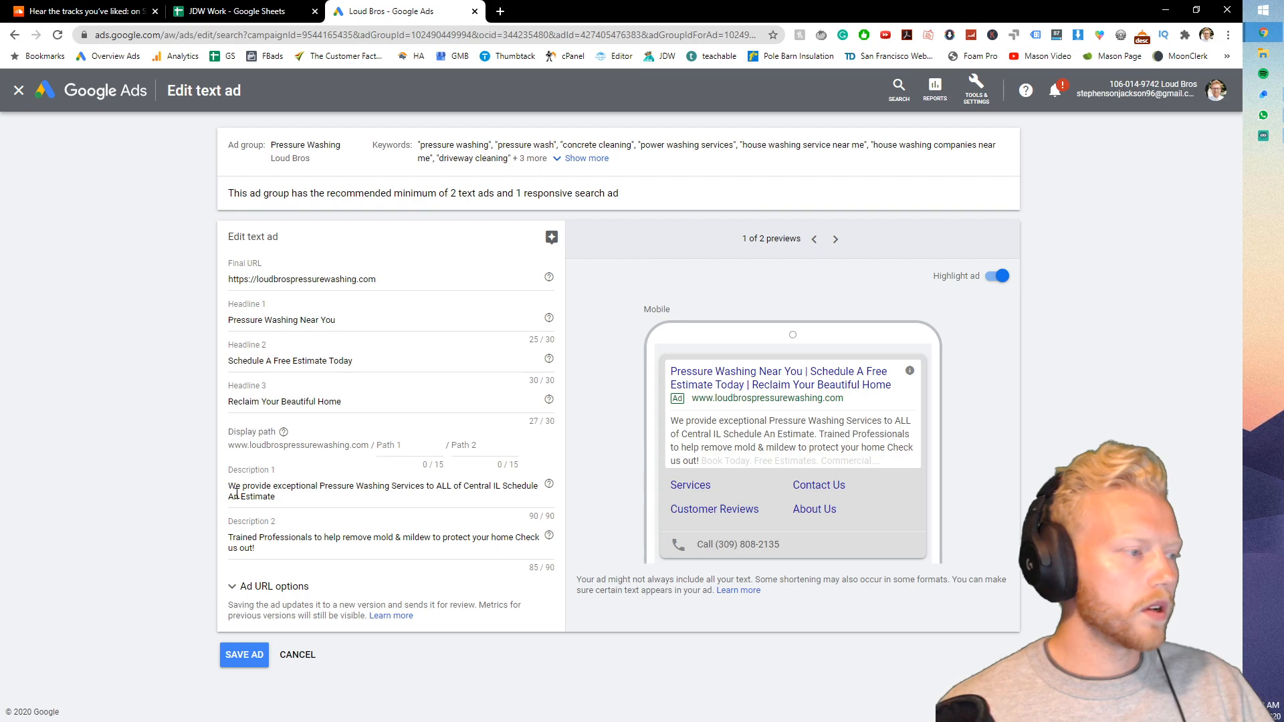
- Examine the wording of the ad's two descriptions, including the mold and mildew phrase in Description 2
{"action": "left_click_drag", "start_coordinate": [231, 487], "coordinate": [521, 492]}
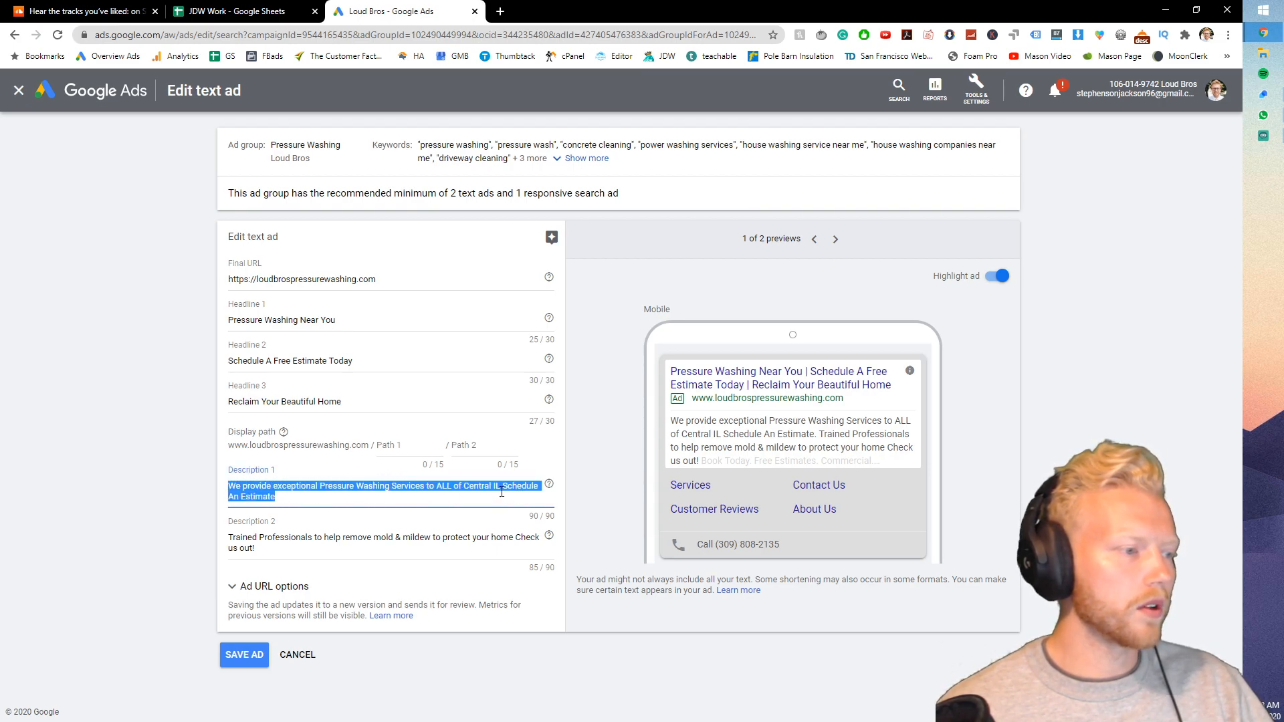
{"action": "left_click", "coordinate": [502, 492]}
{"action": "left_click", "coordinate": [241, 547]}
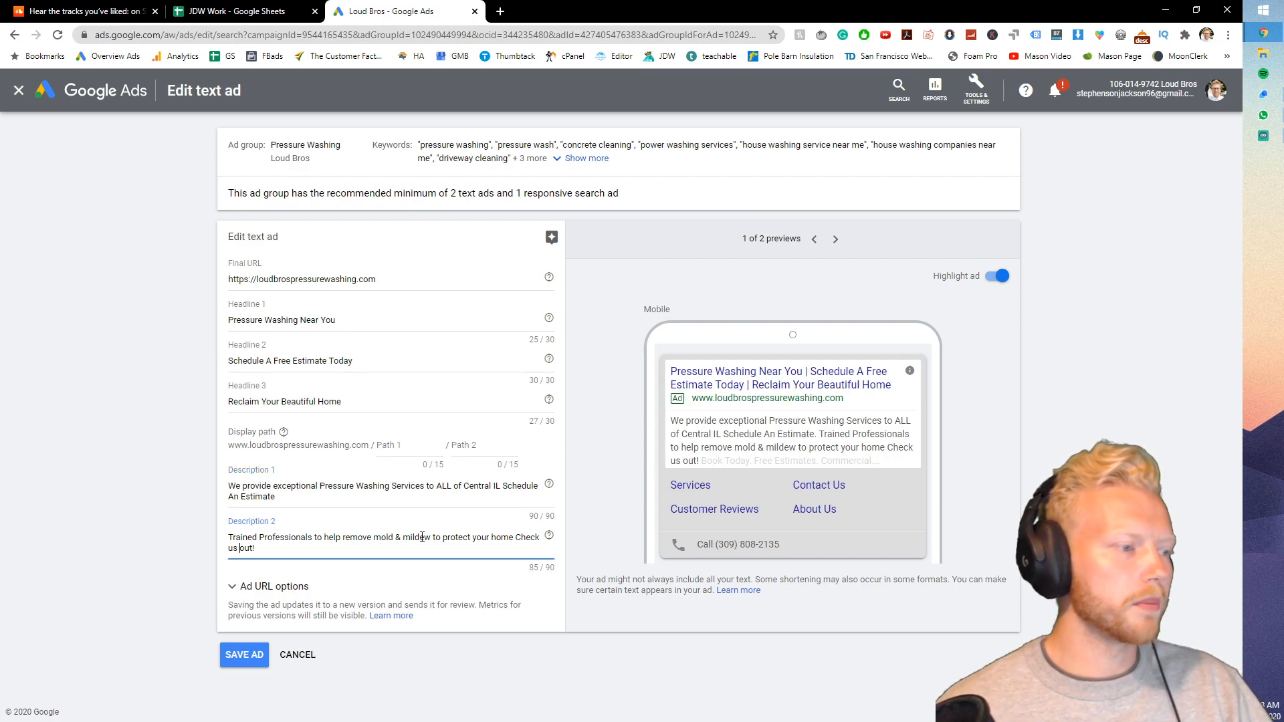
{"action": "key", "text": "End"}
{"action": "left_click_drag", "start_coordinate": [341, 537], "coordinate": [445, 539]}
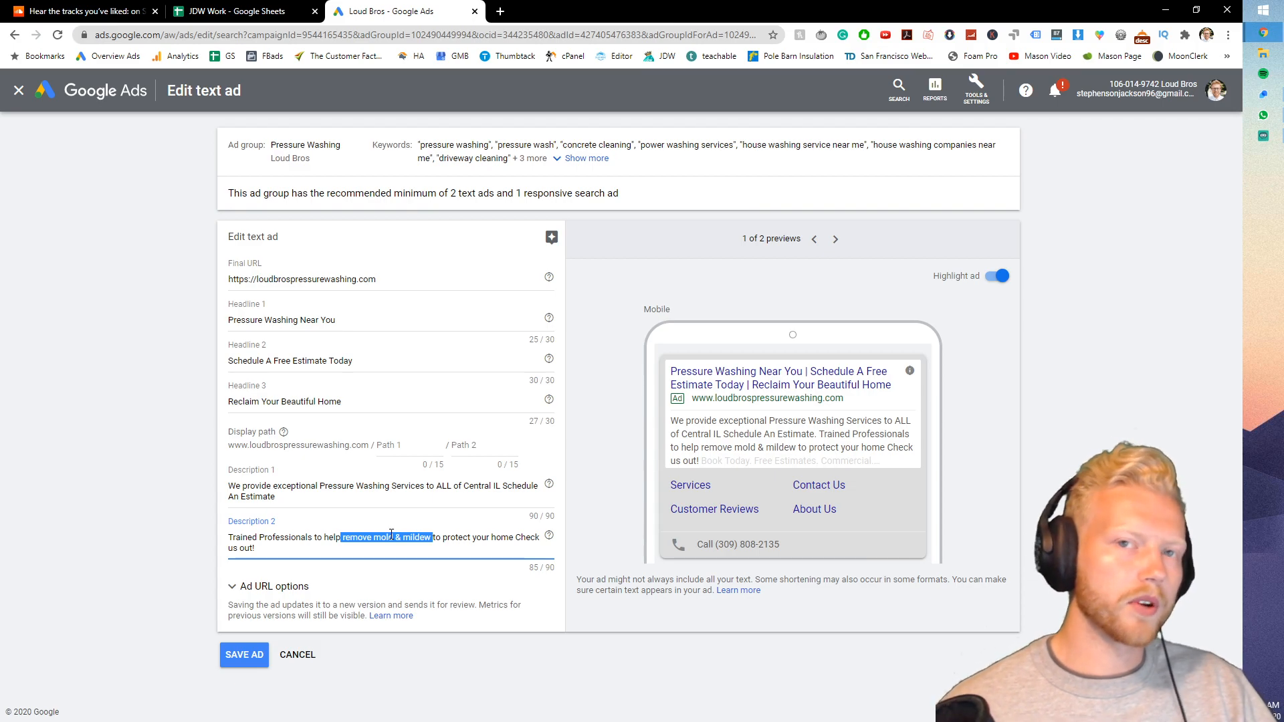
{"action": "left_click", "coordinate": [301, 538]}
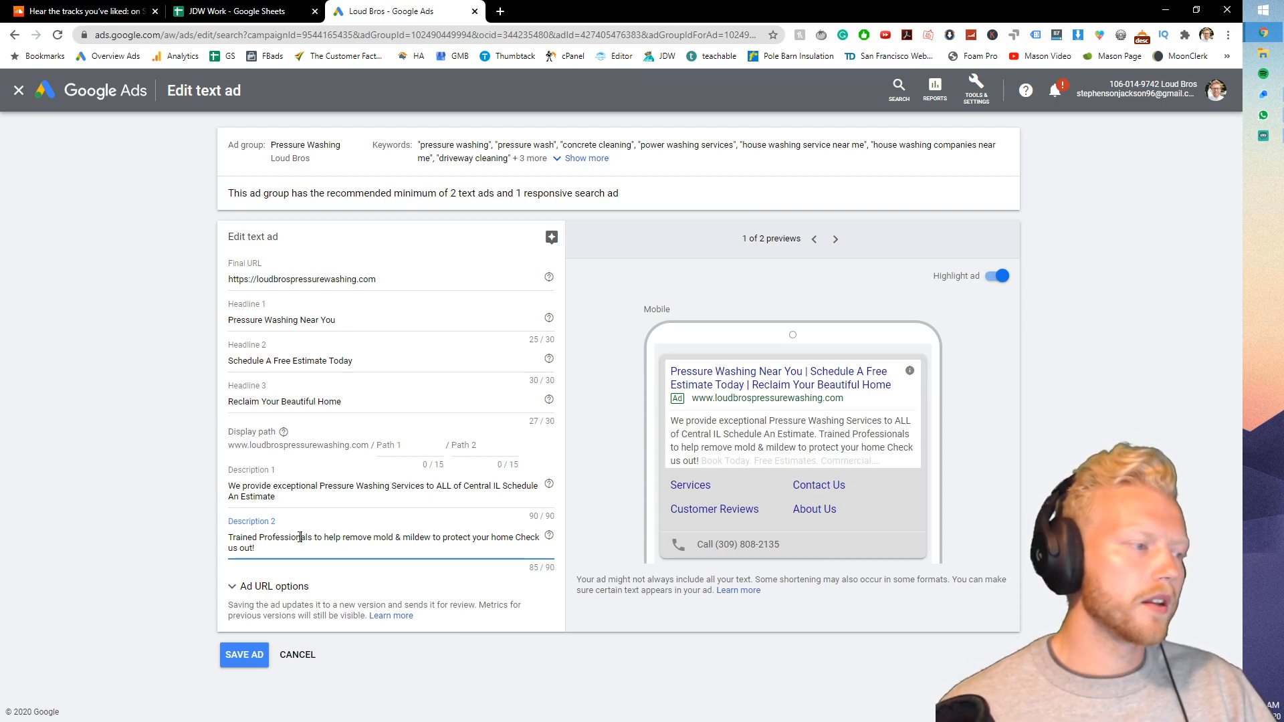
{"action": "left_click_drag", "start_coordinate": [236, 538], "coordinate": [339, 537]}
{"action": "left_click", "coordinate": [329, 536]}
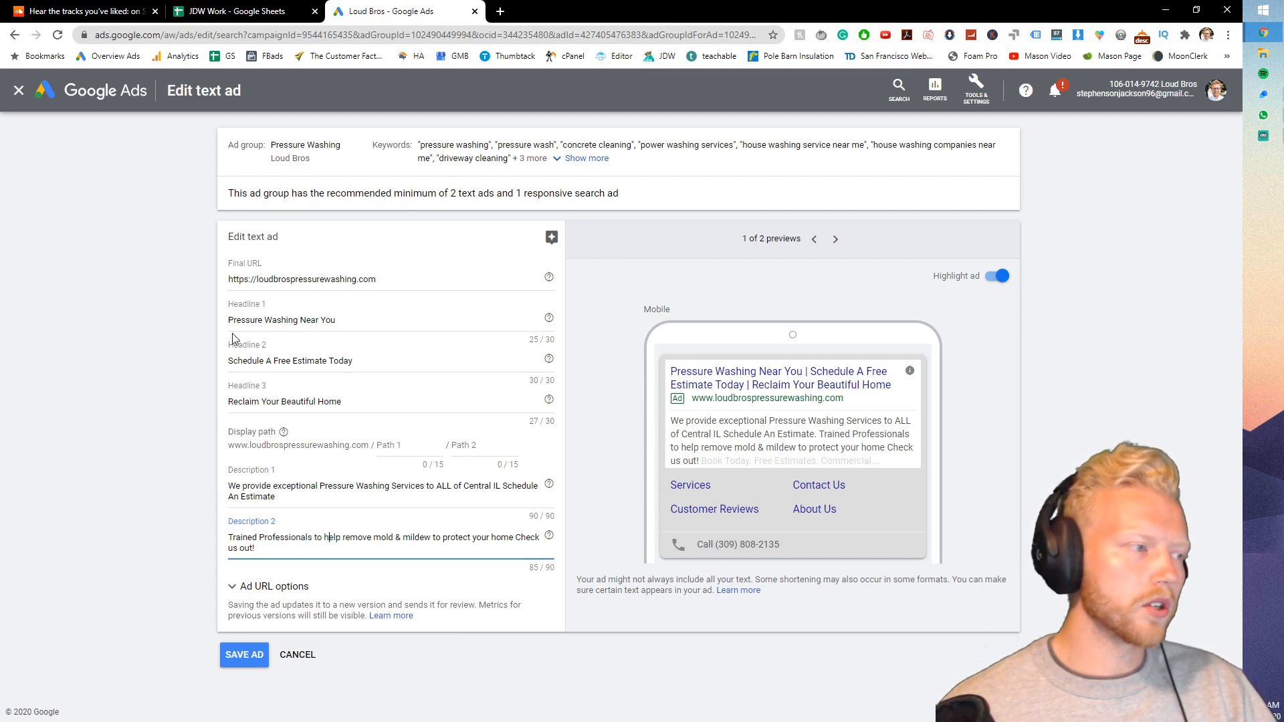
- Review the ad's first two headlines again and cancel the edit without saving
{"action": "left_click", "coordinate": [237, 318]}
{"action": "triple_click", "coordinate": [234, 320]}
{"action": "left_click", "coordinate": [235, 362]}
{"action": "triple_click", "coordinate": [236, 362]}
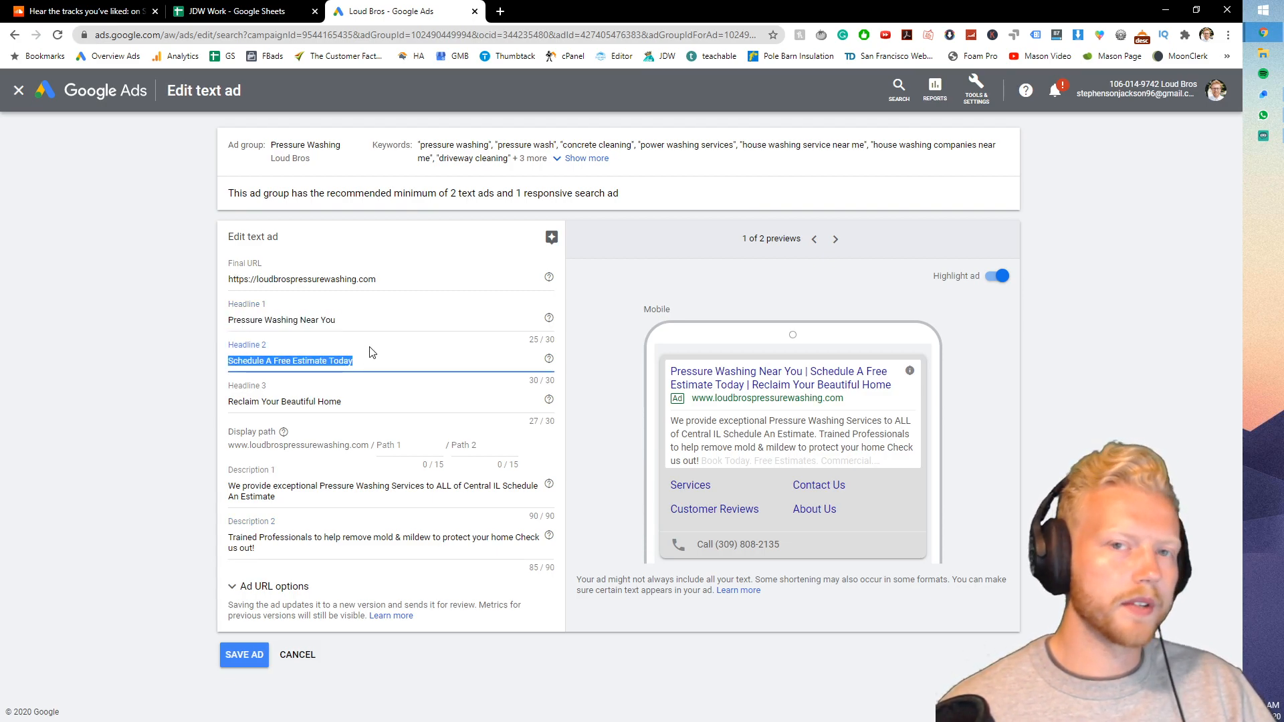
{"action": "left_click", "coordinate": [312, 361]}
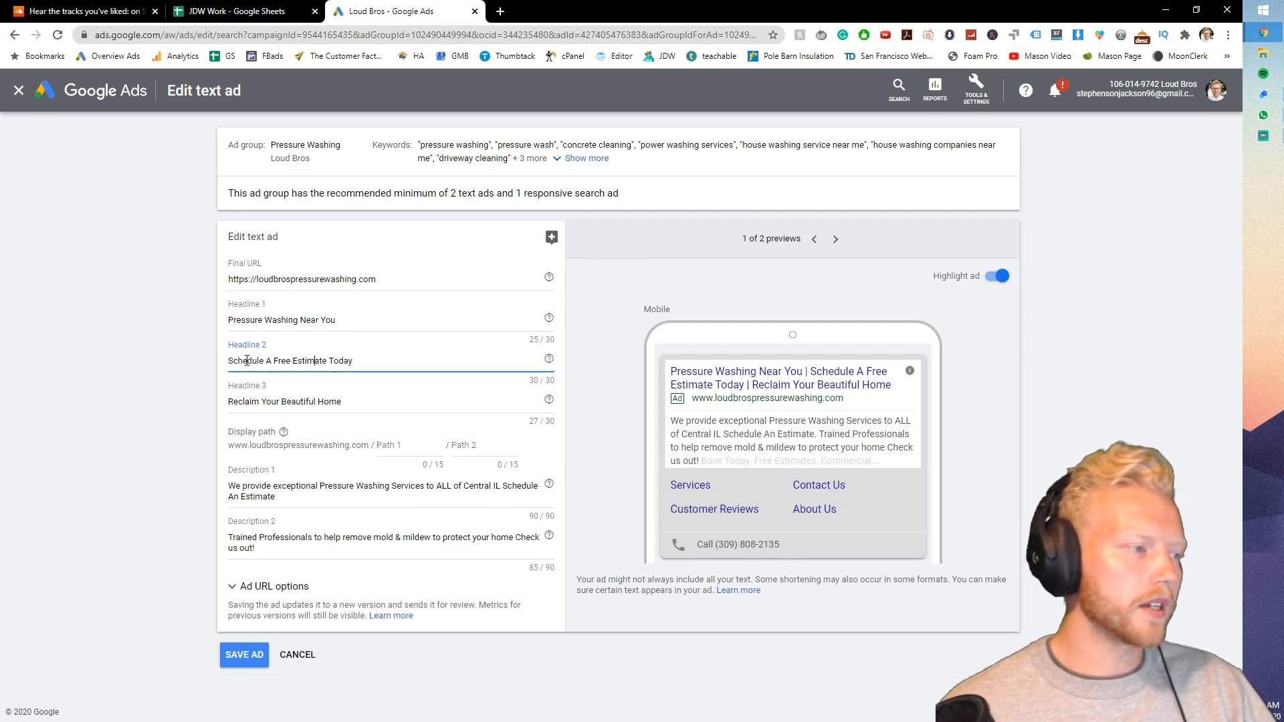
{"action": "mouse_move", "coordinate": [228, 361]}
{"action": "left_mouse_down"}
{"action": "mouse_move", "coordinate": [353, 359]}
{"action": "mouse_move", "coordinate": [222, 358]}
{"action": "left_mouse_up"}
{"action": "left_click", "coordinate": [352, 360]}
{"action": "left_click", "coordinate": [224, 357]}
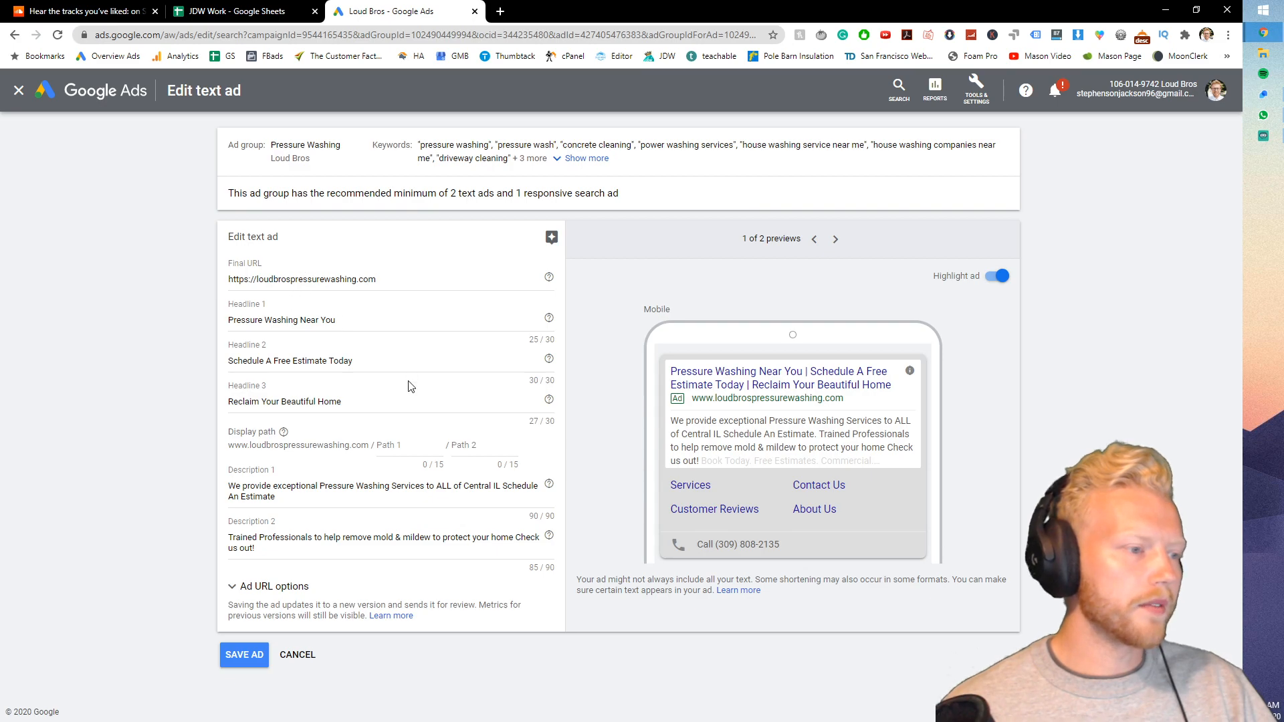
{"action": "left_click", "coordinate": [298, 655]}
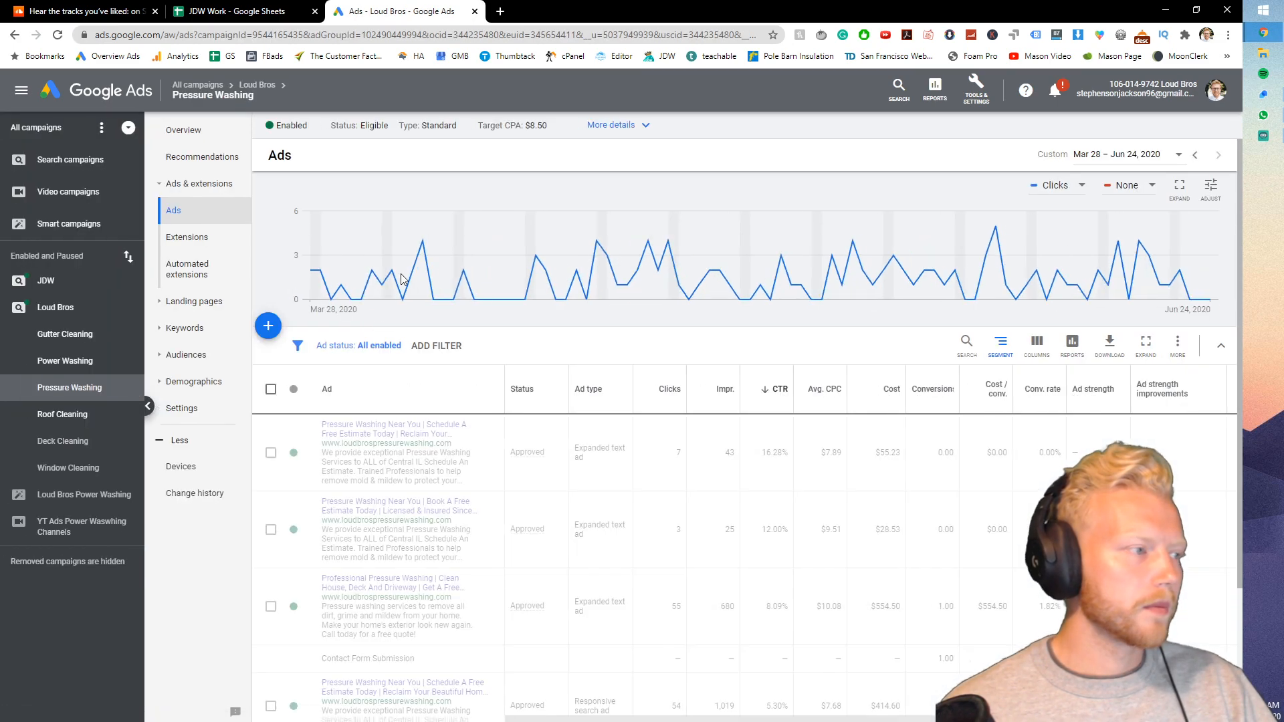
- Open the Pressure Washing ad group's extensions and examine the sitelinks, including the Customer Reviews details
{"action": "left_click", "coordinate": [222, 242]}
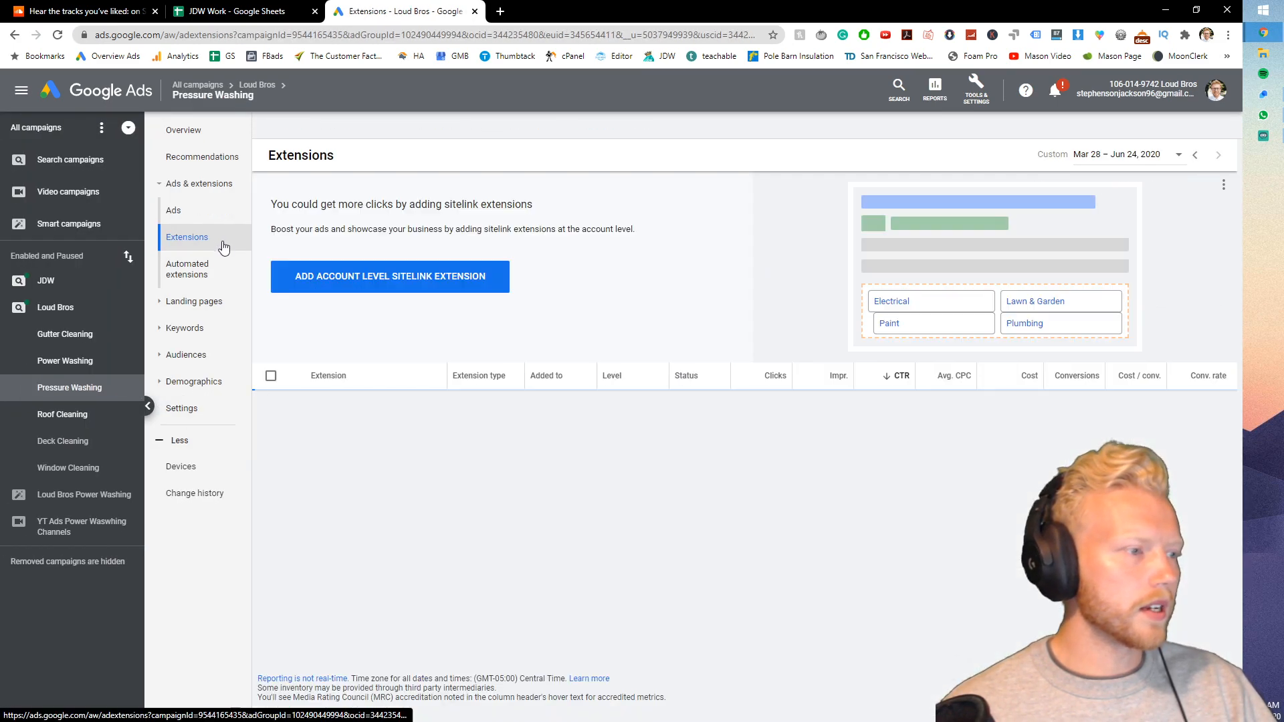
{"action": "scroll", "coordinate": [515, 355], "scroll_direction": "down", "scroll_amount": 3}
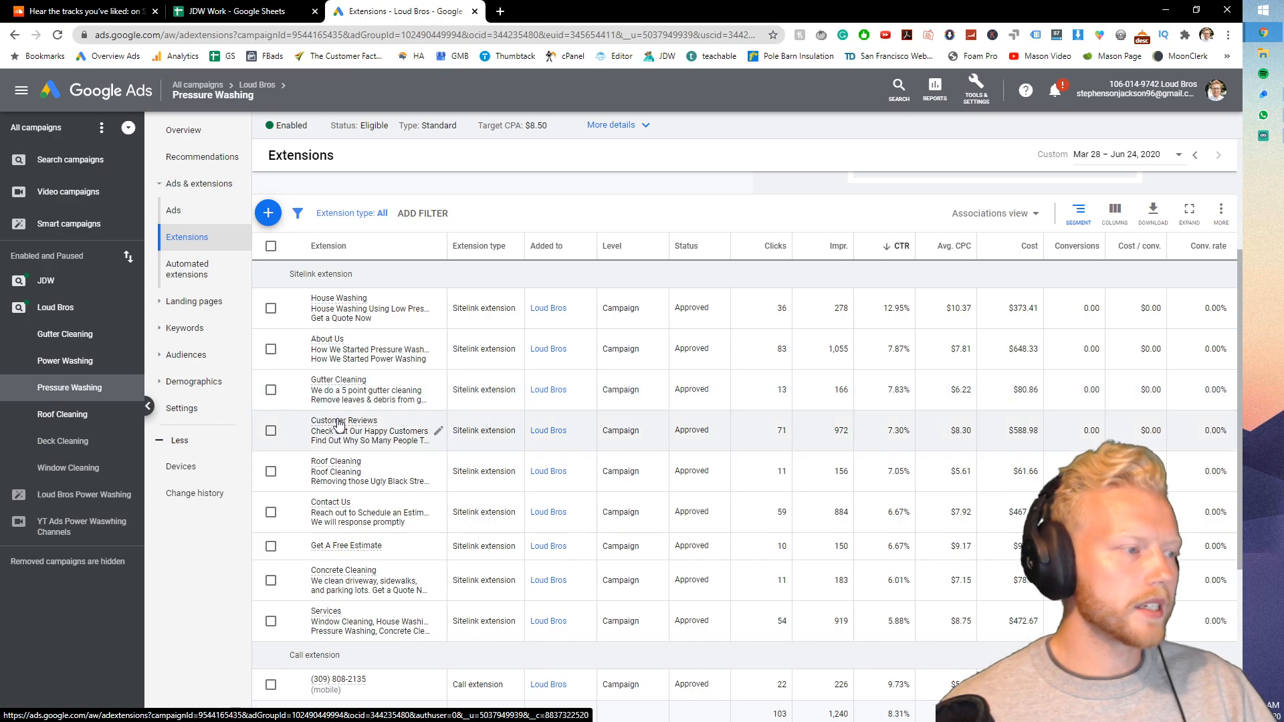
{"action": "mouse_move", "coordinate": [334, 435]}
{"action": "scroll", "coordinate": [335, 435], "scroll_direction": "down", "scroll_amount": 1}
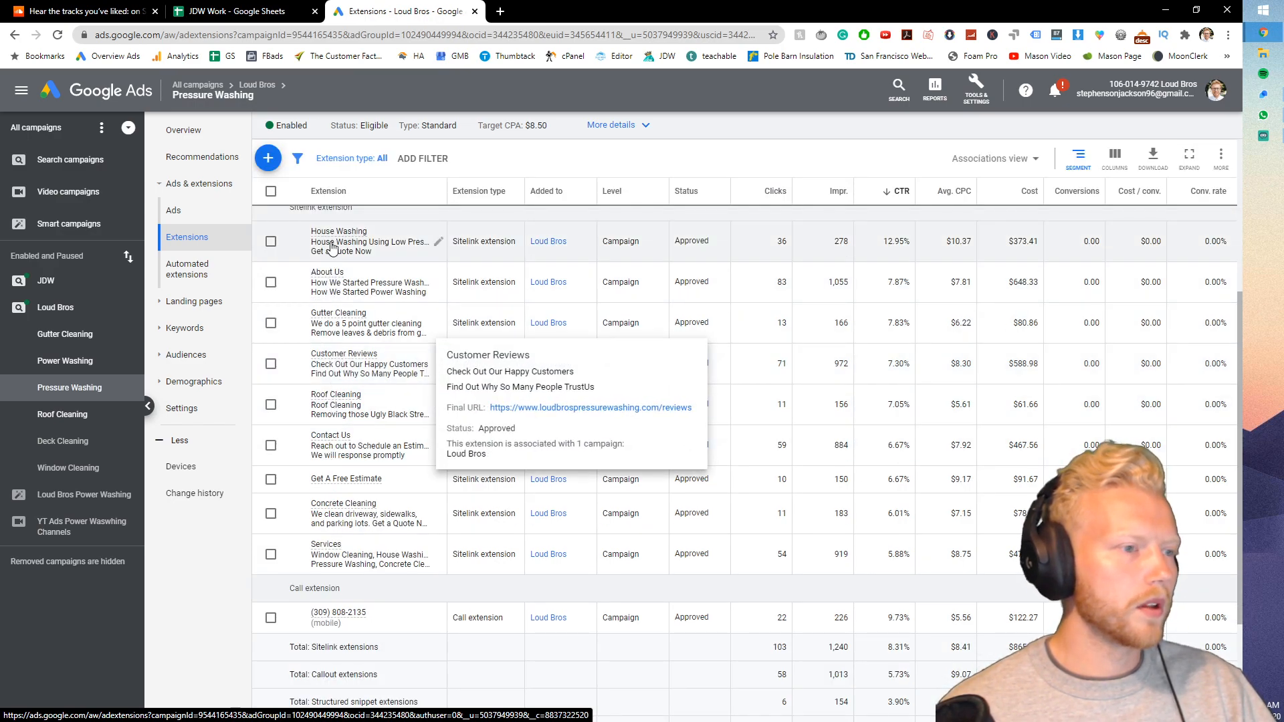
- Search Google for pressure washing in a new browser tab, examine the sitelinks under the top ad and return to the extensions
{"action": "left_click", "coordinate": [500, 11]}
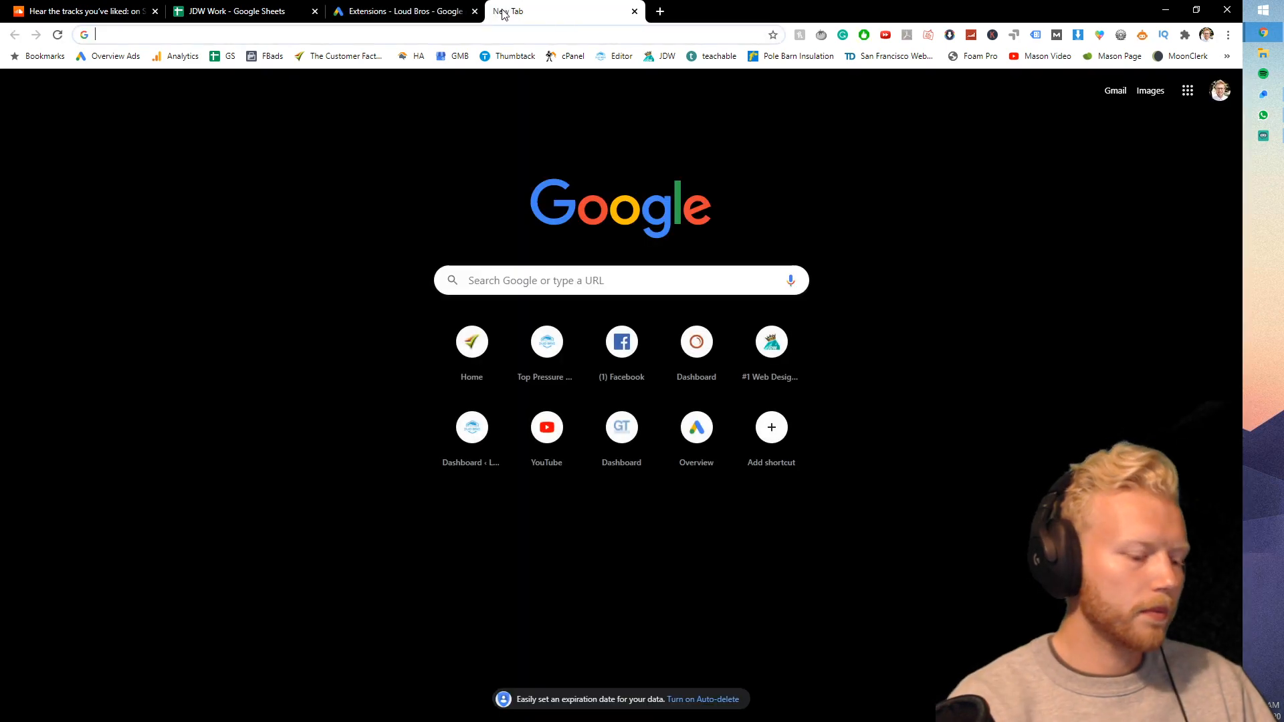
{"action": "type", "text": "pressure washing"}
{"action": "key", "text": "Return"}
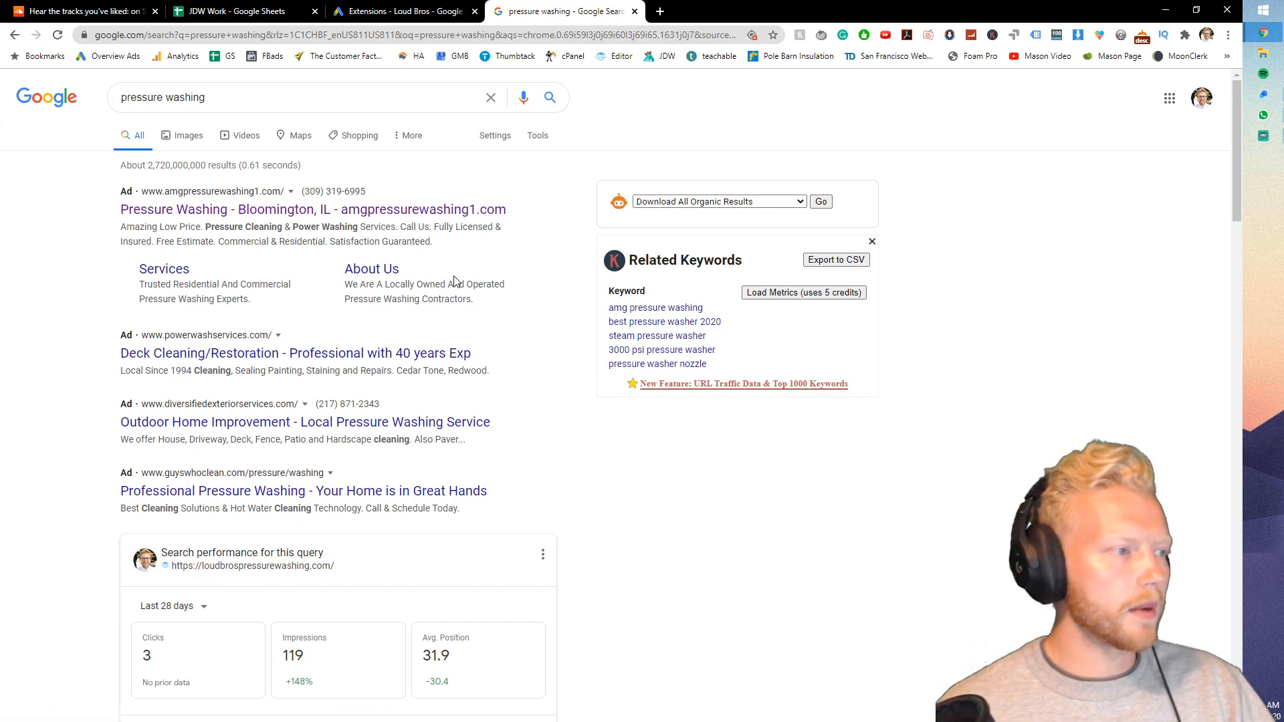
{"action": "left_click", "coordinate": [382, 13]}
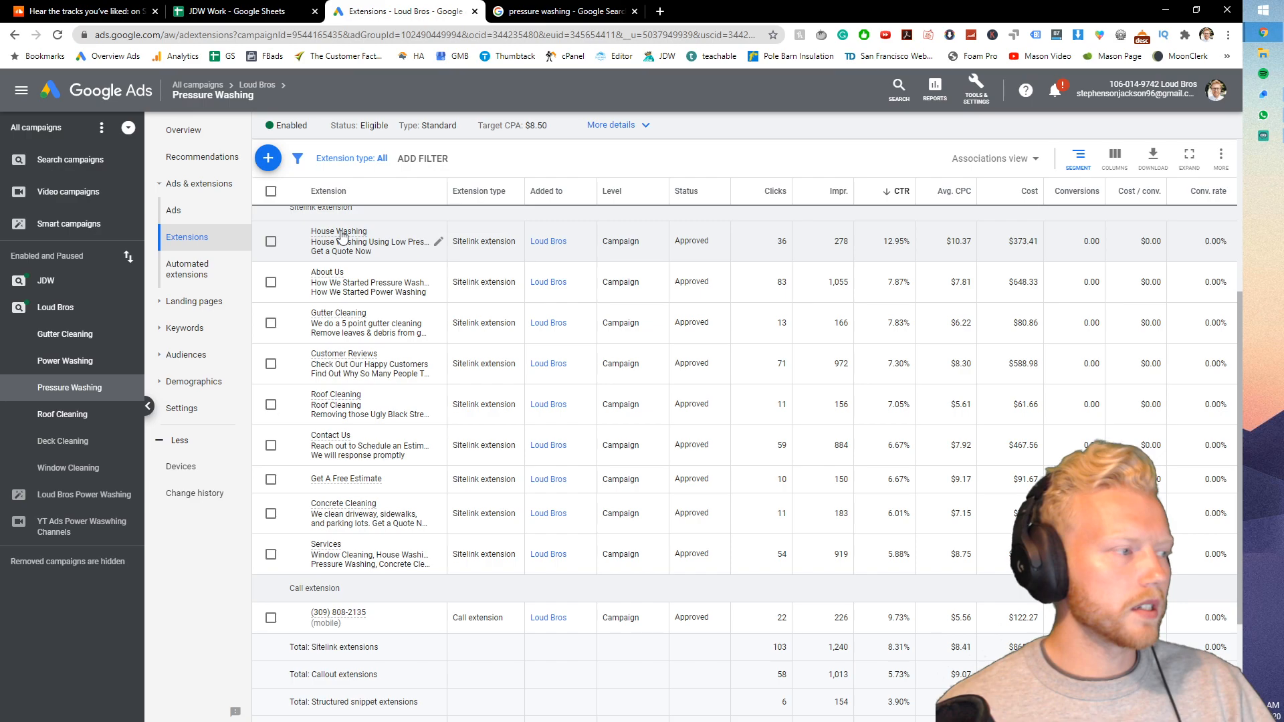
- Examine the details of the House Washing and Contact Us sitelinks and the call extension in the extensions list
{"action": "mouse_move", "coordinate": [339, 237]}
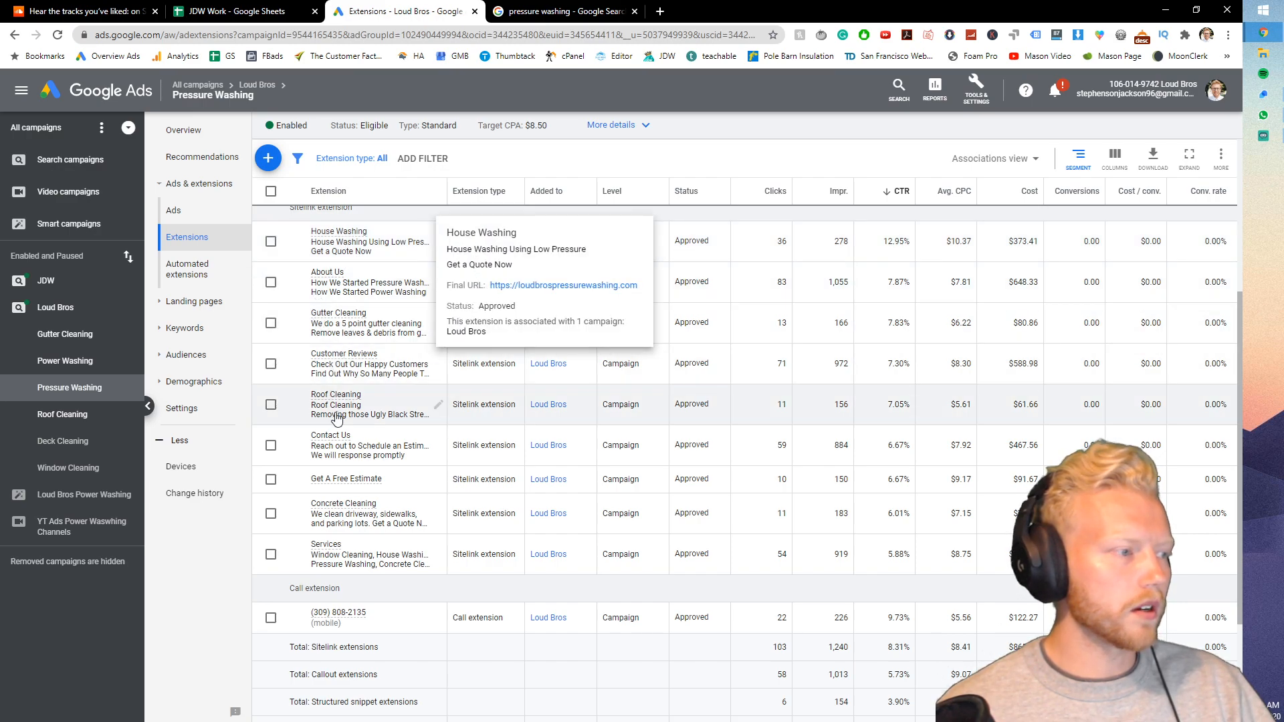
{"action": "scroll", "coordinate": [339, 402], "scroll_direction": "down", "scroll_amount": 1}
{"action": "mouse_move", "coordinate": [342, 373]}
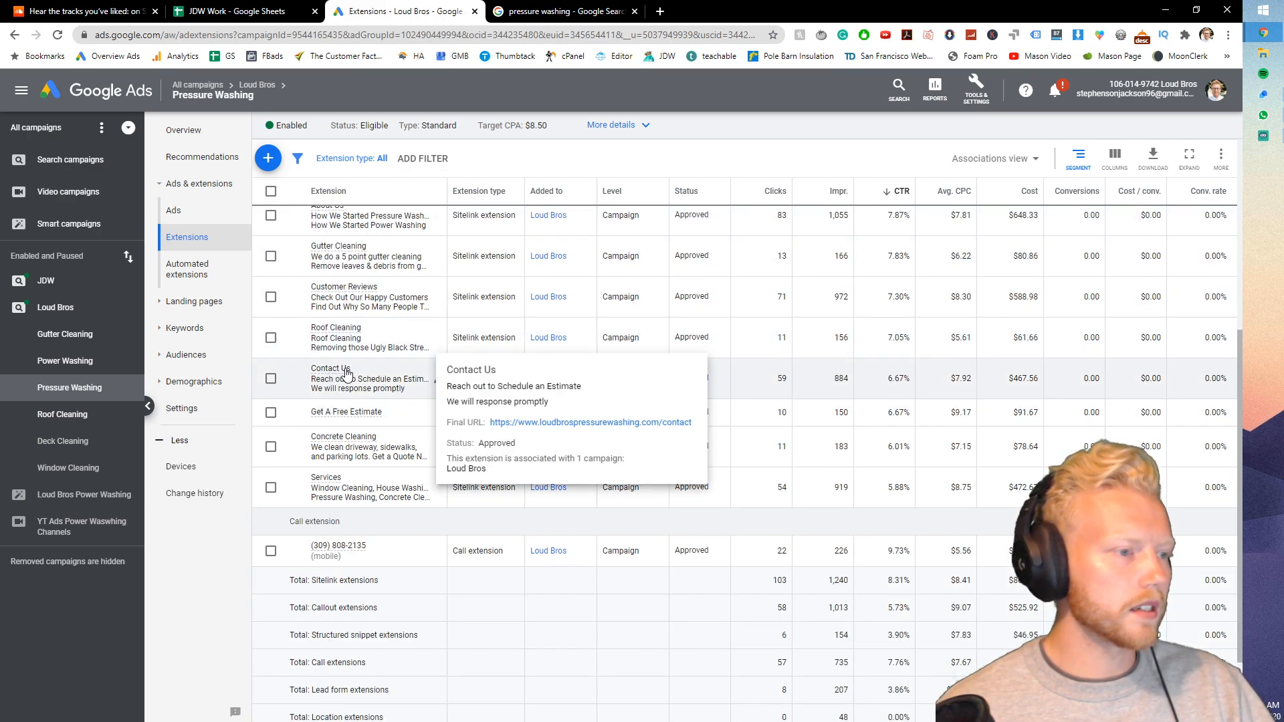
{"action": "scroll", "coordinate": [896, 409], "scroll_direction": "down", "scroll_amount": 1}
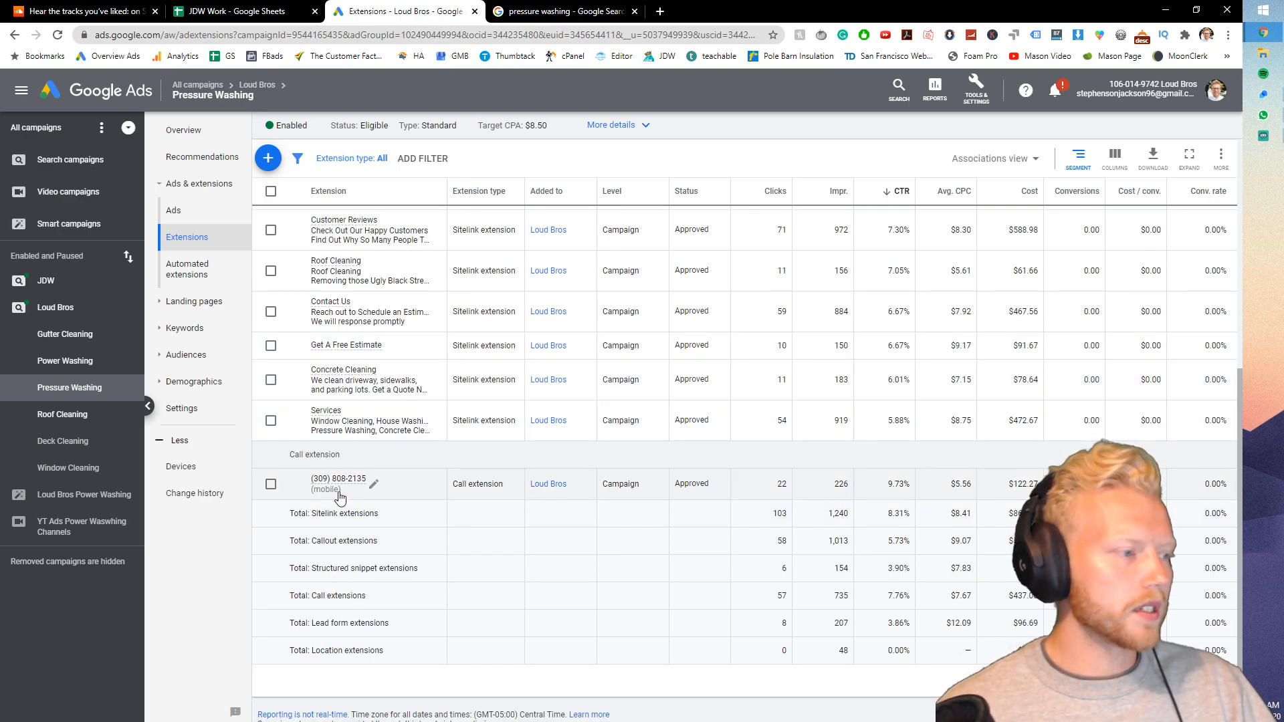
{"action": "mouse_move", "coordinate": [339, 479]}
{"action": "scroll", "coordinate": [348, 480], "scroll_direction": "down", "scroll_amount": 1}
{"action": "scroll", "coordinate": [349, 473], "scroll_direction": "up", "scroll_amount": 6}
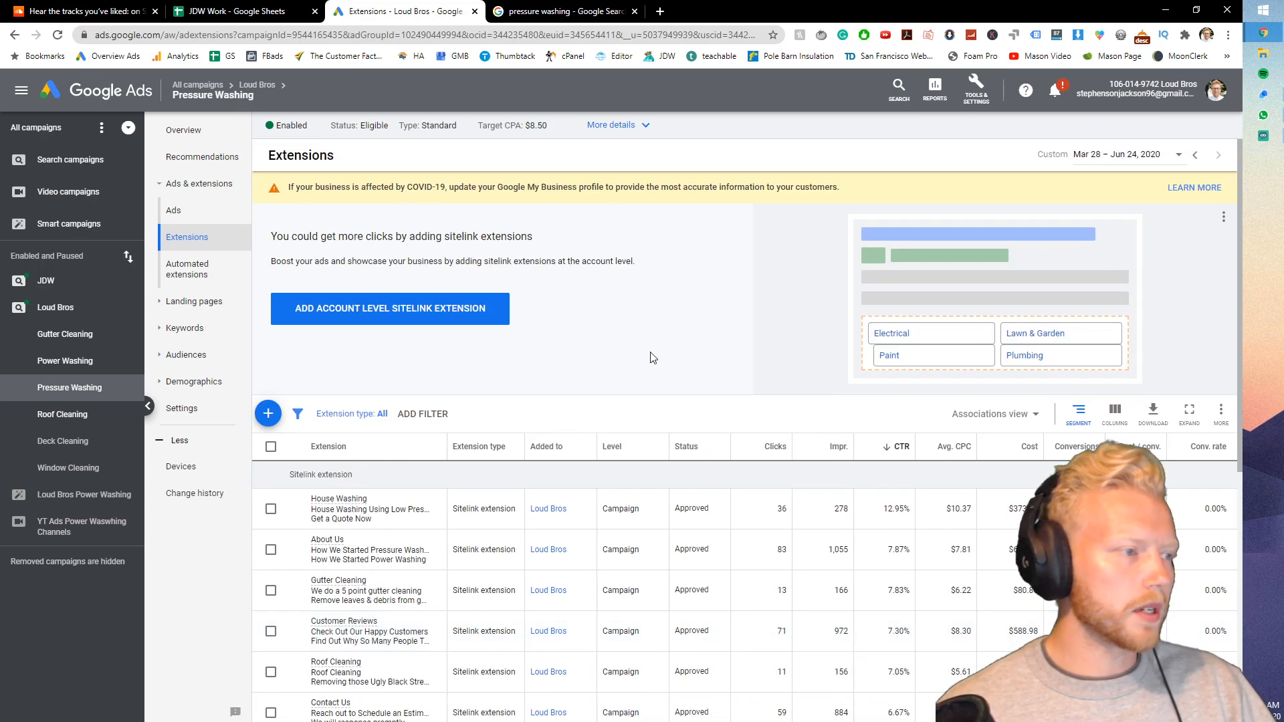
{"action": "scroll", "coordinate": [570, 387], "scroll_direction": "down", "scroll_amount": 2}
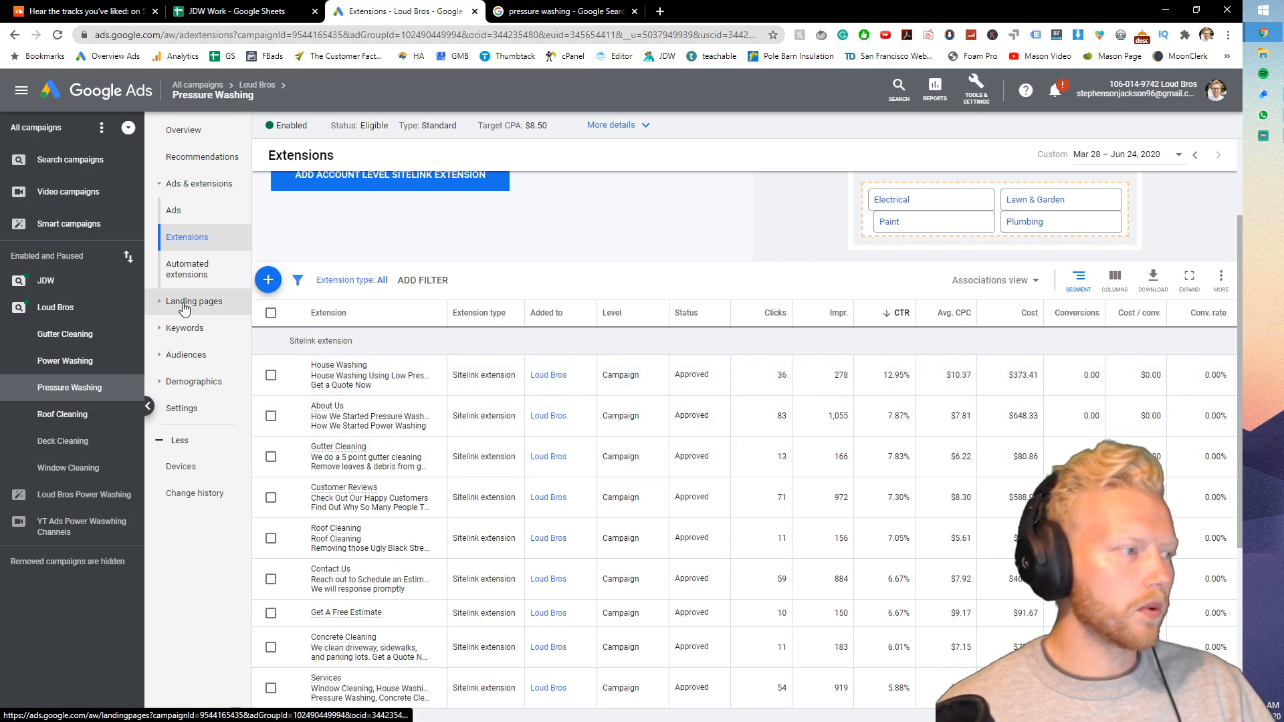
- Open the Pressure Washing ad group's search keywords and examine their match types and performance
{"action": "left_click", "coordinate": [178, 328]}
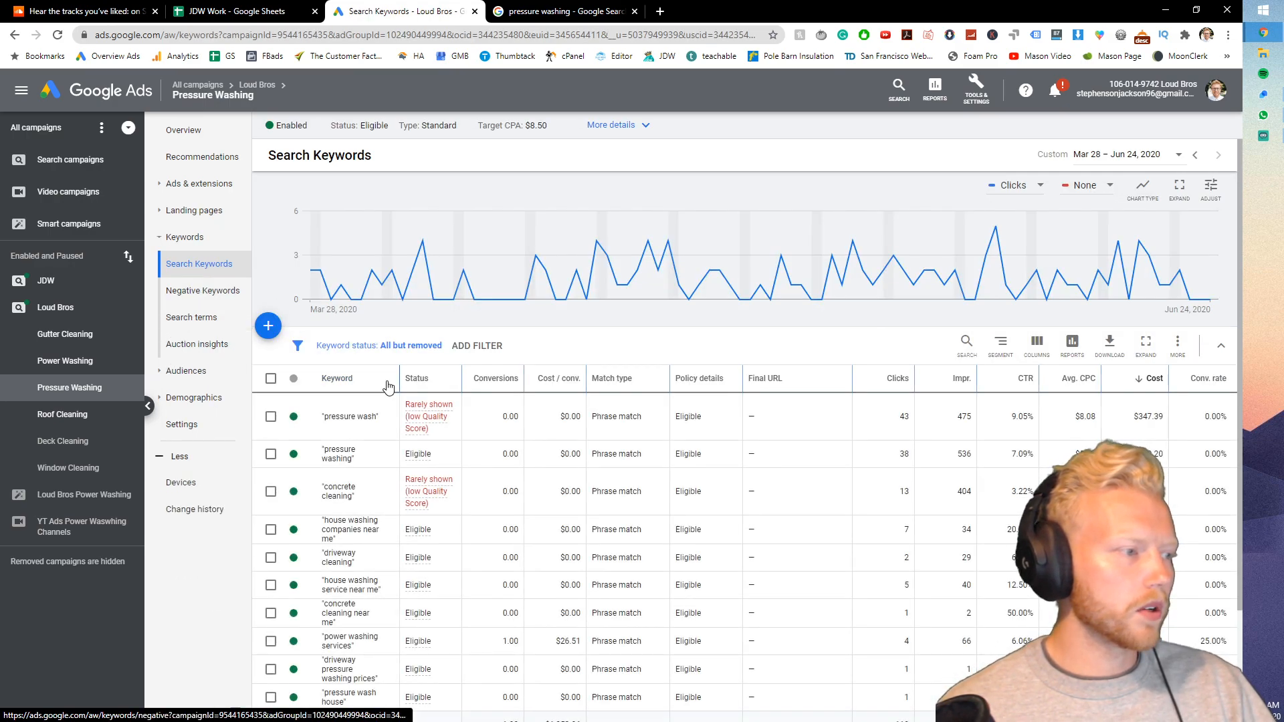
{"action": "scroll", "coordinate": [396, 394], "scroll_direction": "down", "scroll_amount": 2}
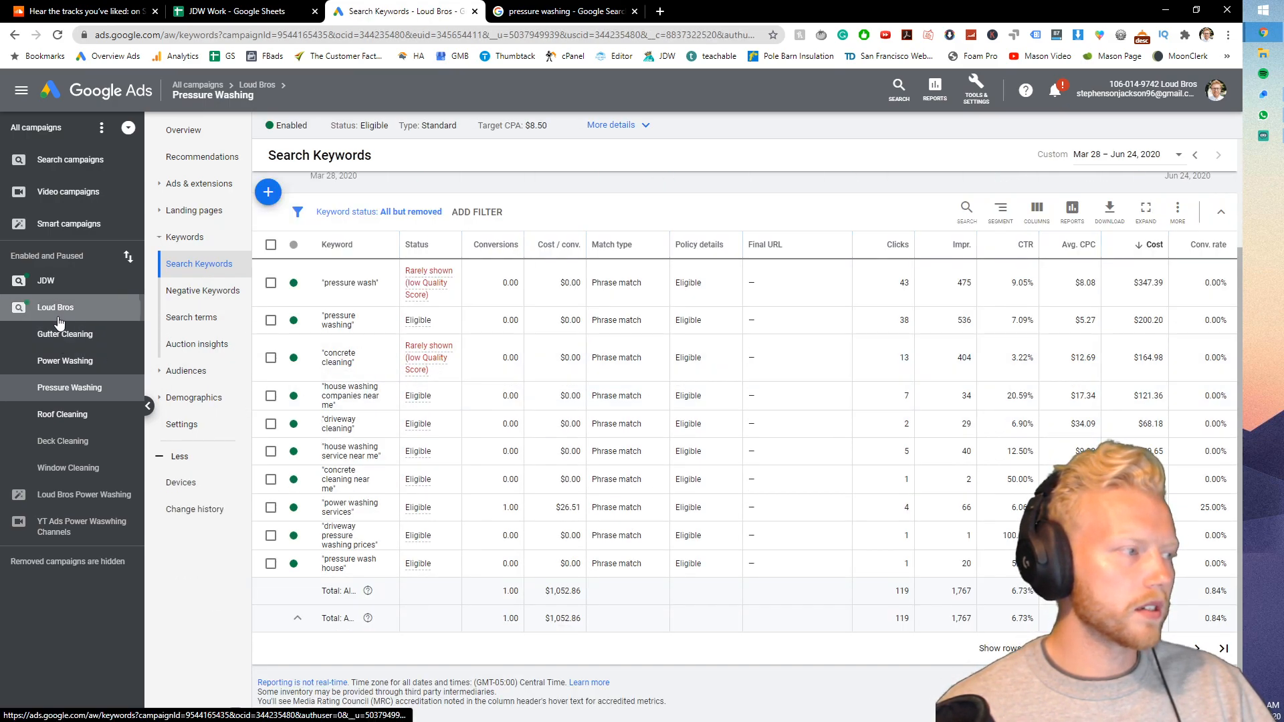
- Open the Loud Bros campaign's search keywords, and consult the match type example table in the incognito window
{"action": "left_click", "coordinate": [81, 308]}
{"action": "scroll", "coordinate": [247, 334], "scroll_direction": "down", "scroll_amount": 2}
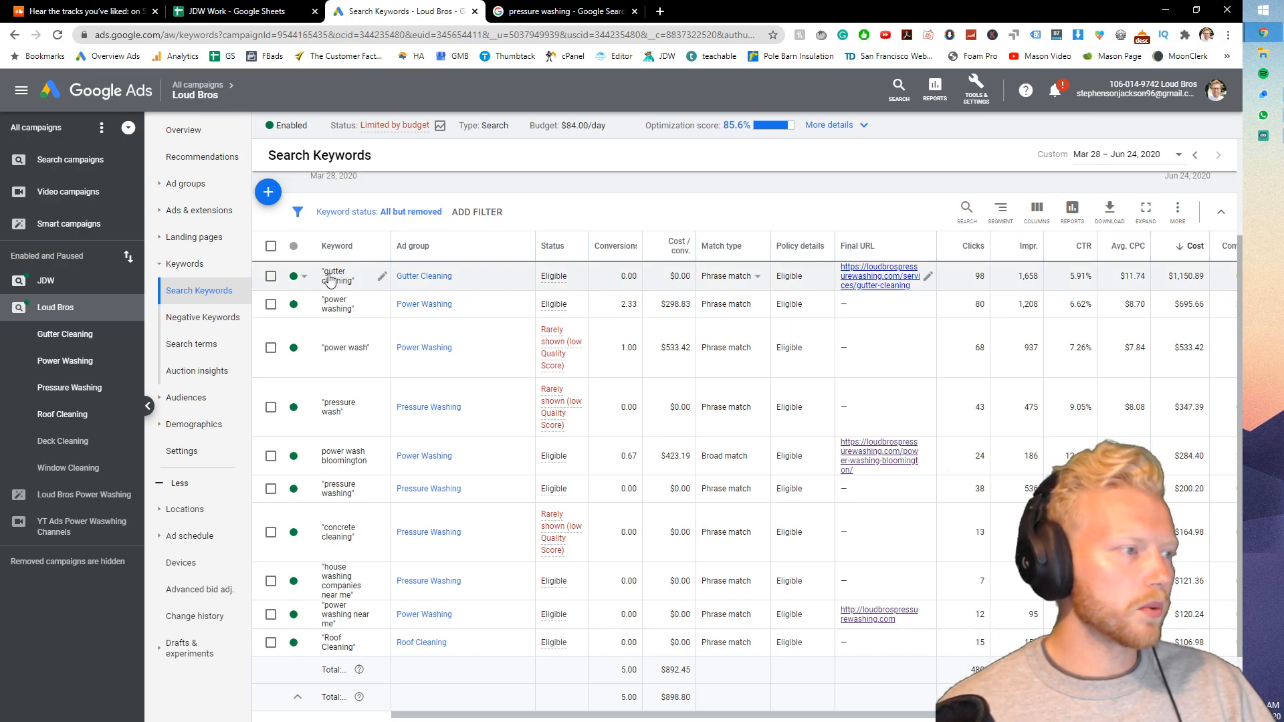
{"action": "left_click", "coordinate": [1264, 35]}
{"action": "left_click", "coordinate": [1170, 140]}
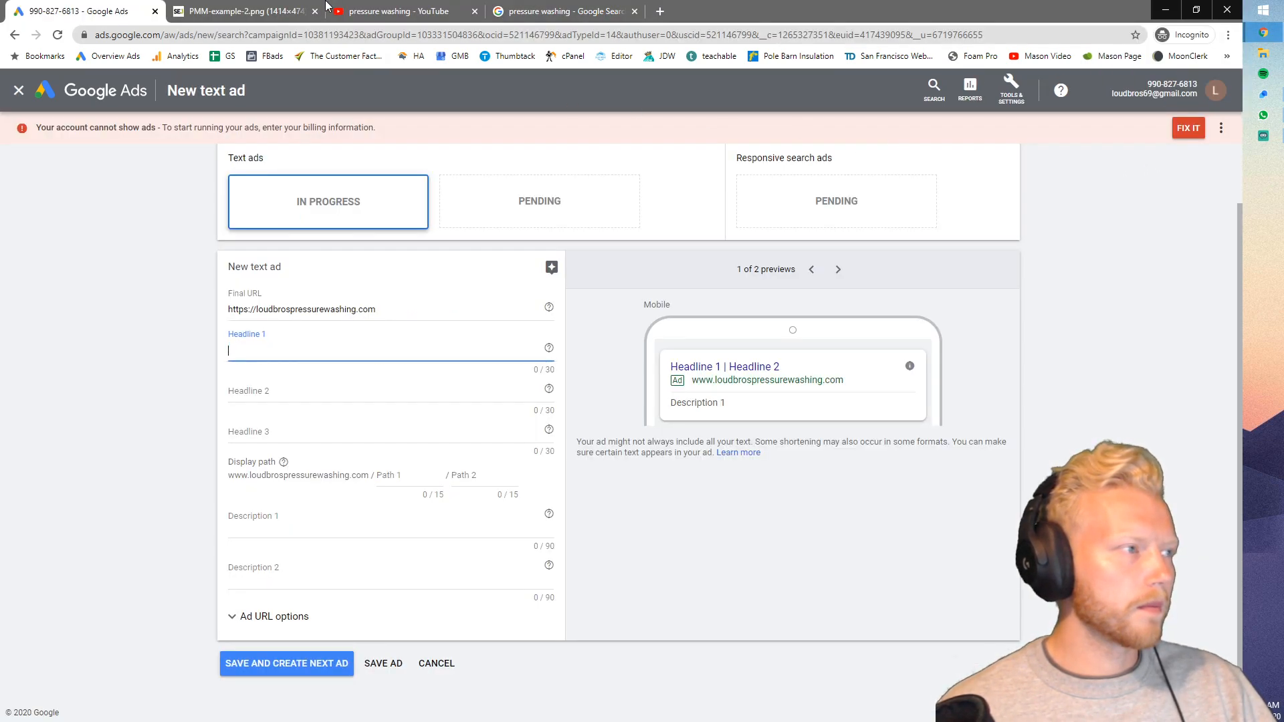
{"action": "left_click", "coordinate": [240, 11]}
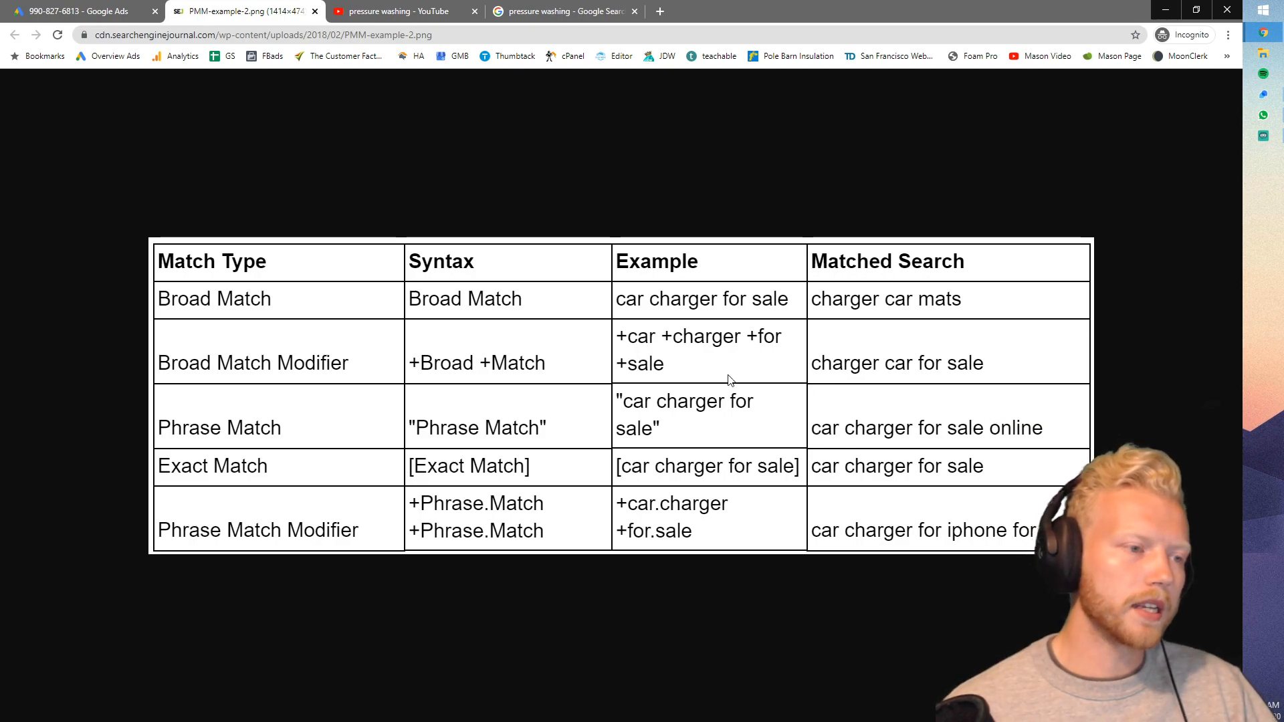
{"action": "left_click", "coordinate": [103, 11]}
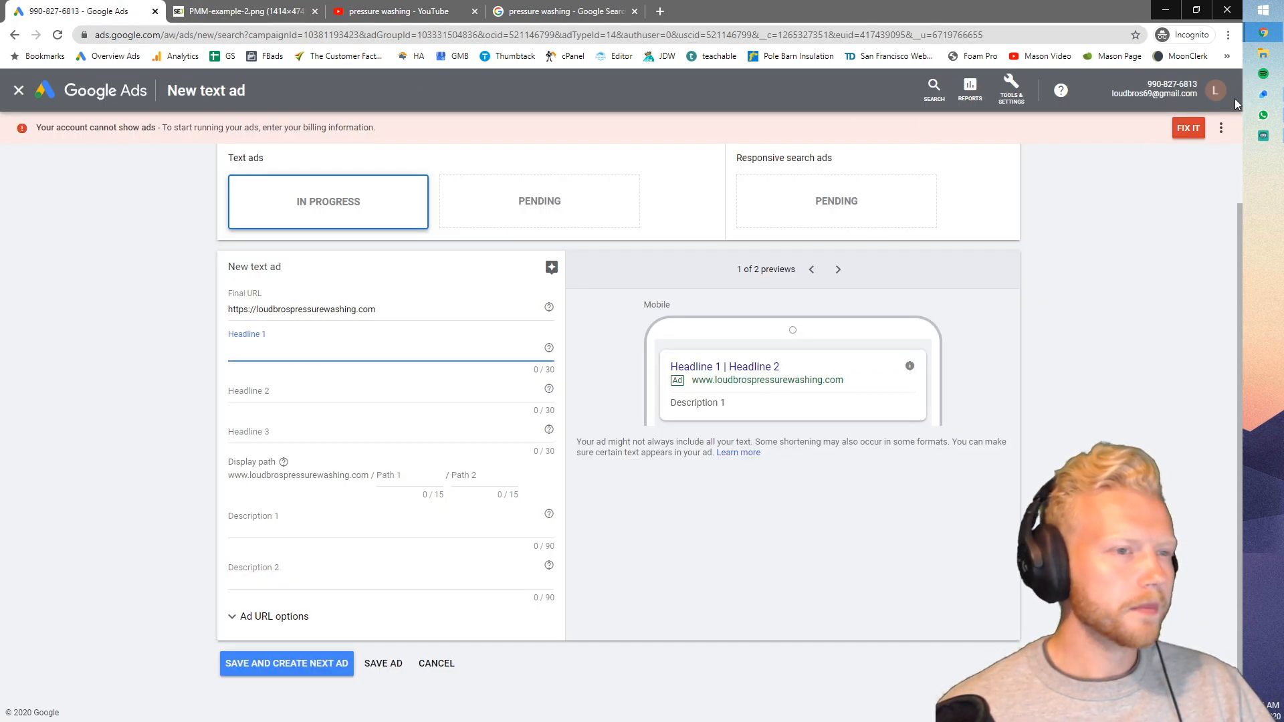
- Return to the Loud Bros search keywords, examine them across ad groups and open the campaign's negative keywords
{"action": "left_click", "coordinate": [1265, 31]}
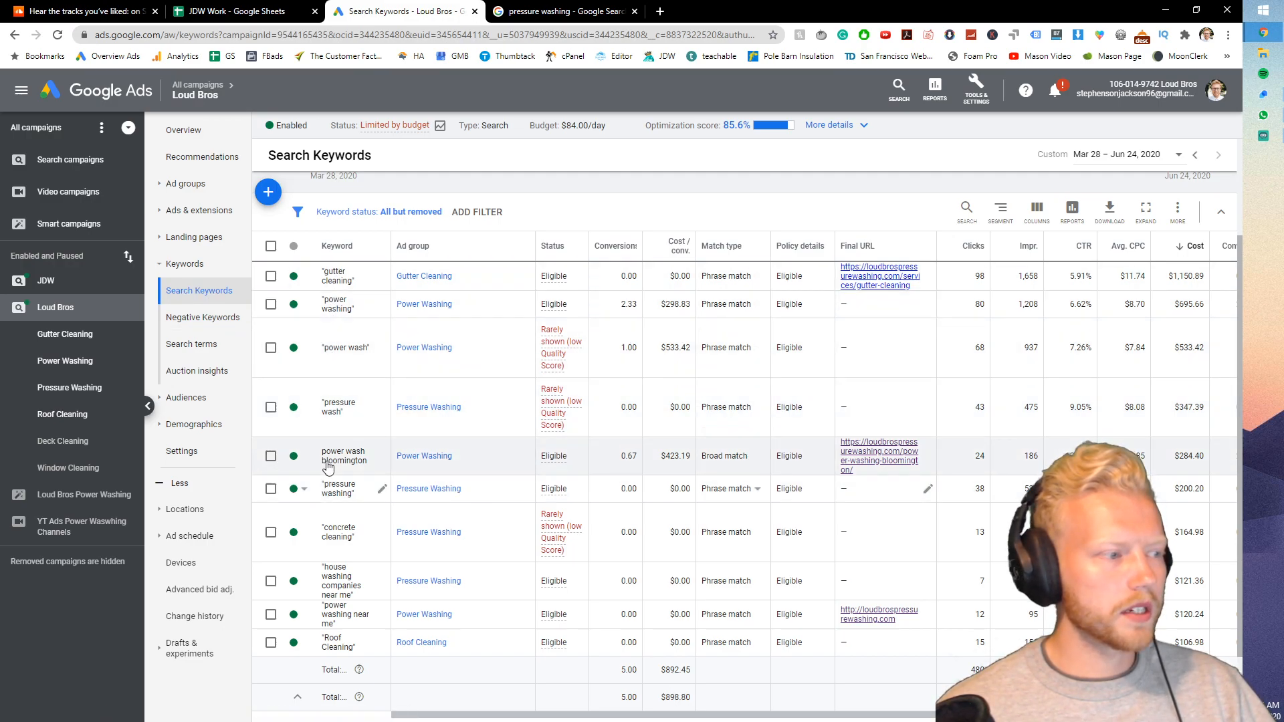
{"action": "scroll", "coordinate": [334, 352], "scroll_direction": "down", "scroll_amount": 1}
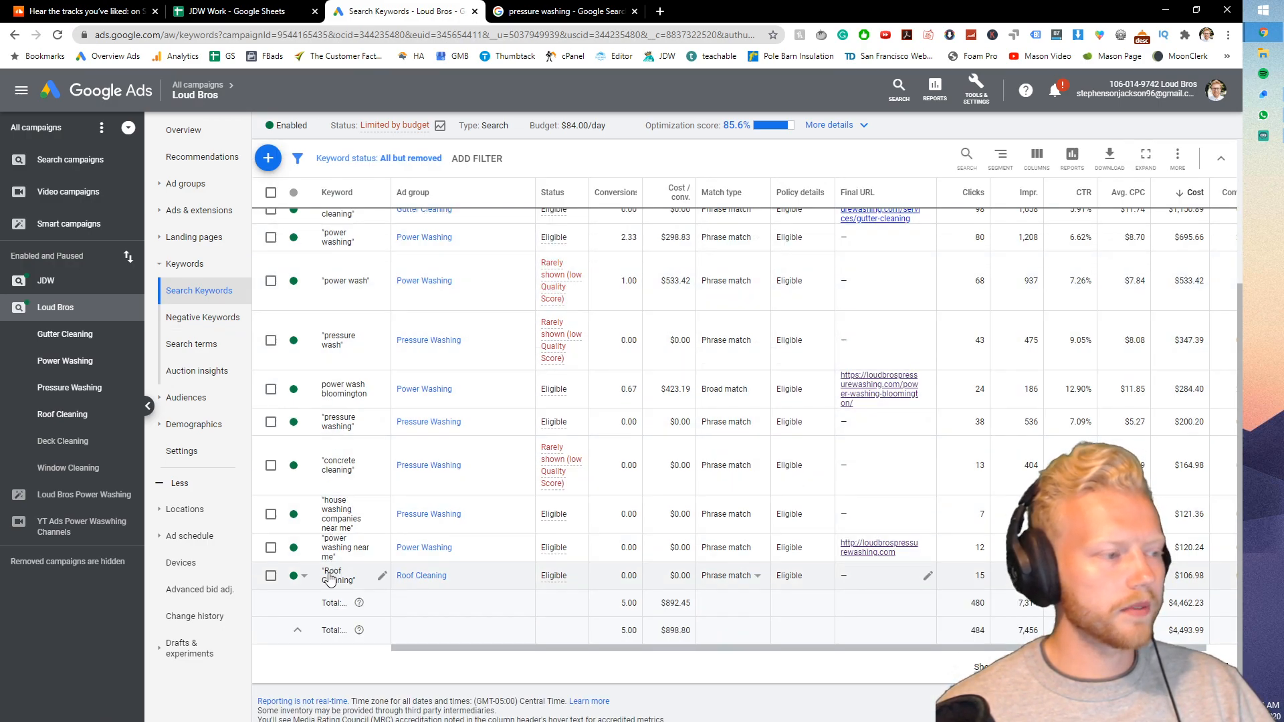
{"action": "scroll", "coordinate": [338, 468], "scroll_direction": "up", "scroll_amount": 3}
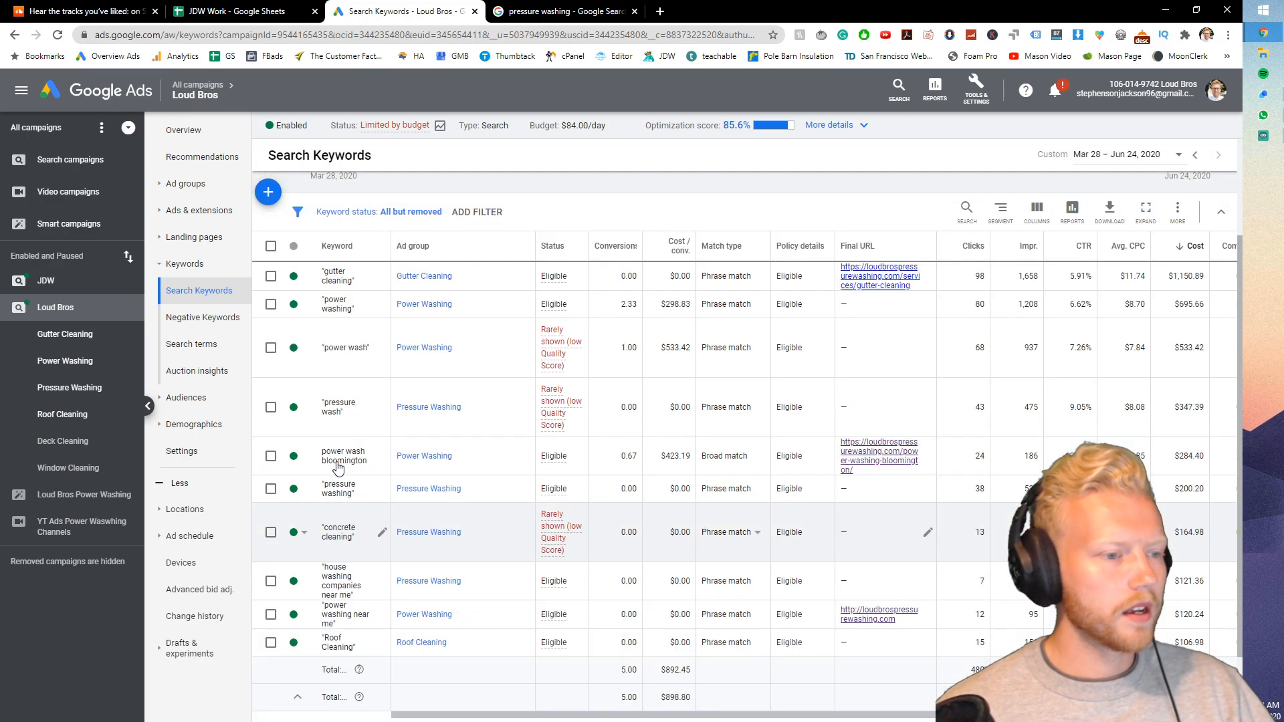
{"action": "scroll", "coordinate": [341, 432], "scroll_direction": "down", "scroll_amount": 1}
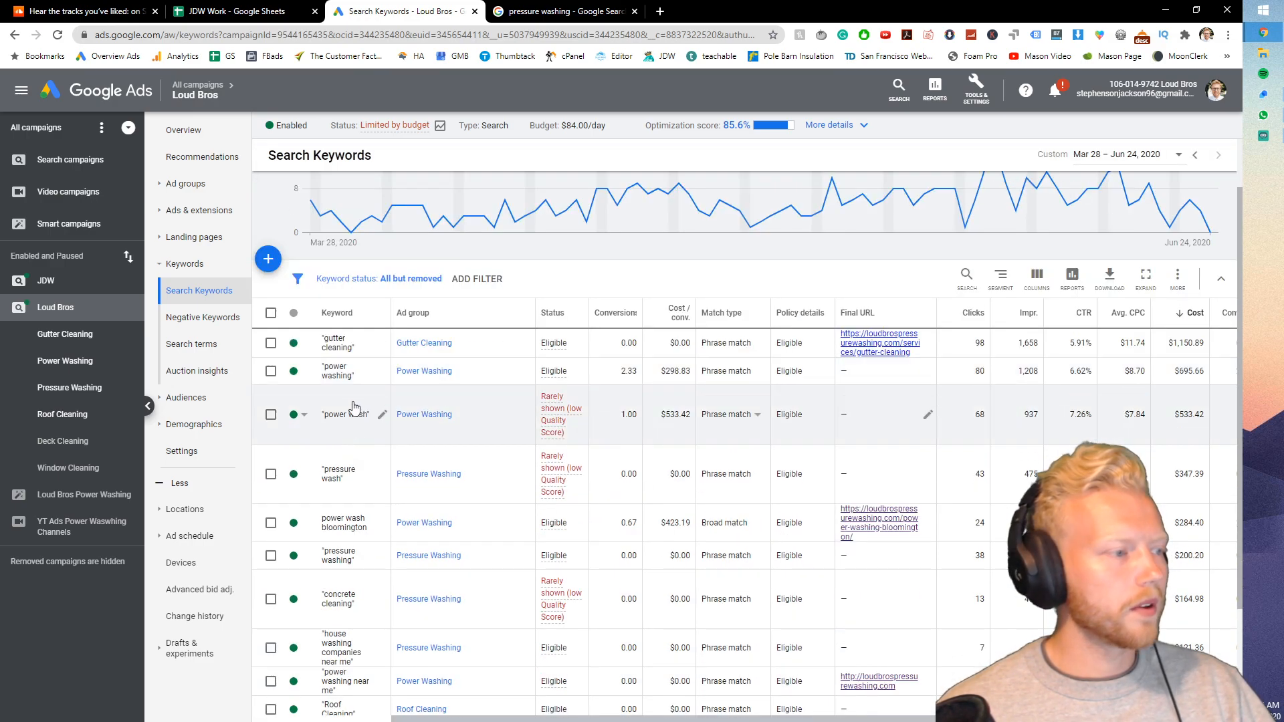
{"action": "left_click", "coordinate": [213, 319]}
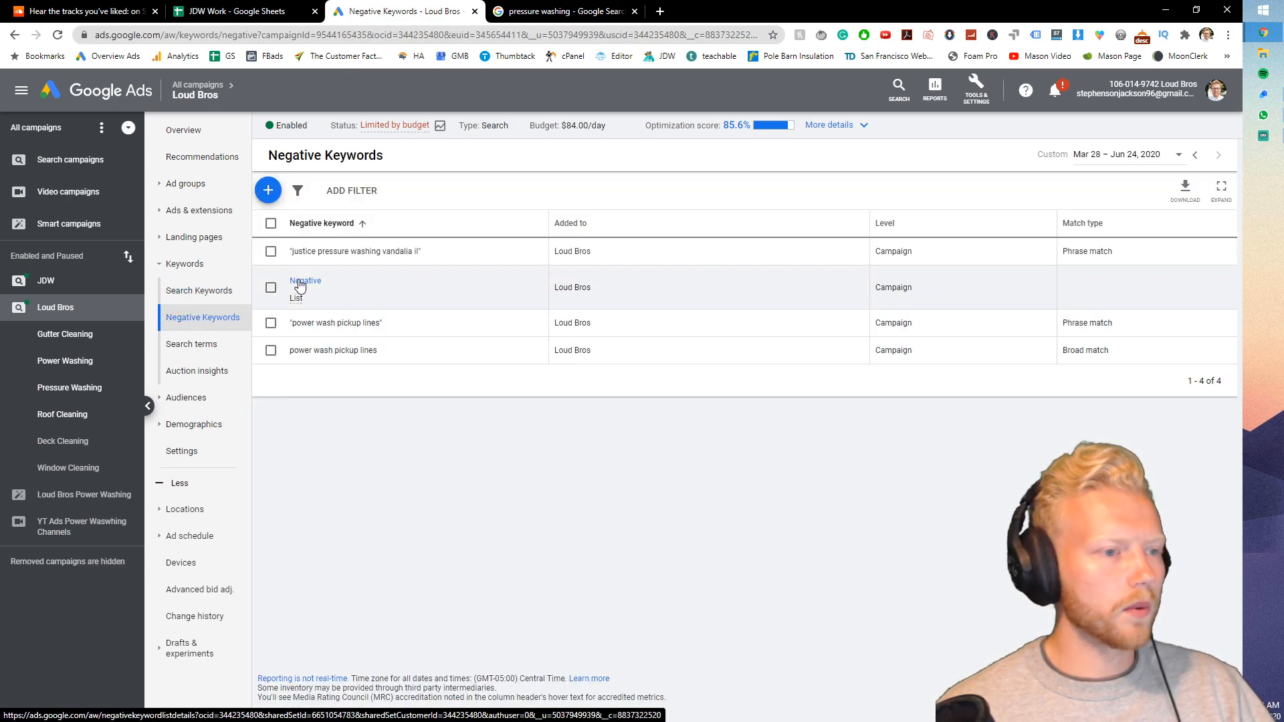
{"action": "left_click", "coordinate": [267, 191]}
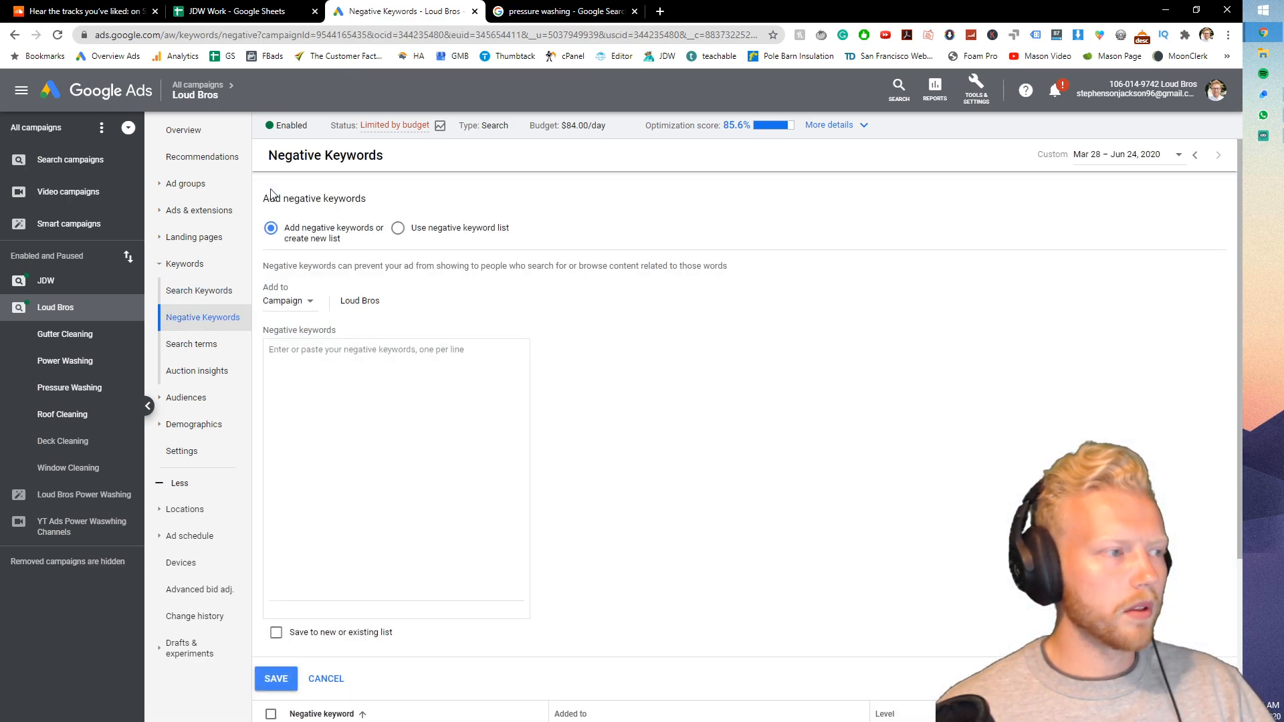
{"action": "left_click", "coordinate": [397, 228]}
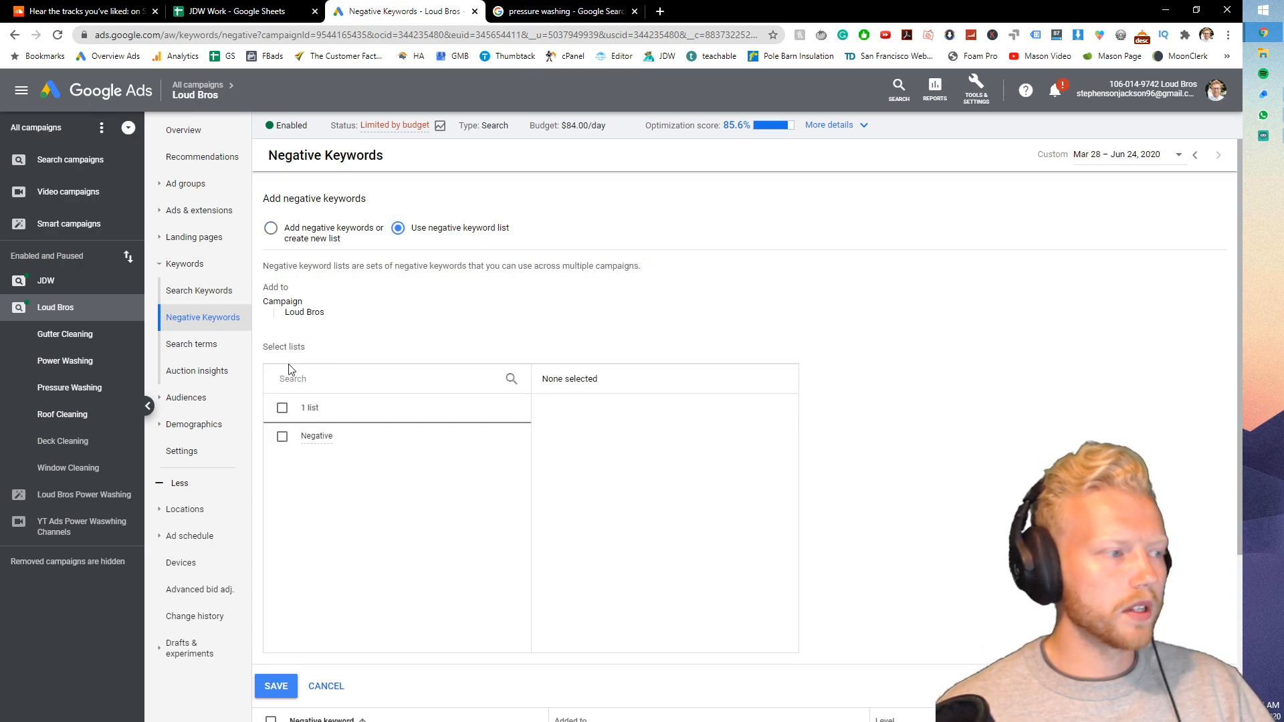
{"action": "left_click", "coordinate": [282, 436]}
{"action": "scroll", "coordinate": [575, 410], "scroll_direction": "down", "scroll_amount": 2}
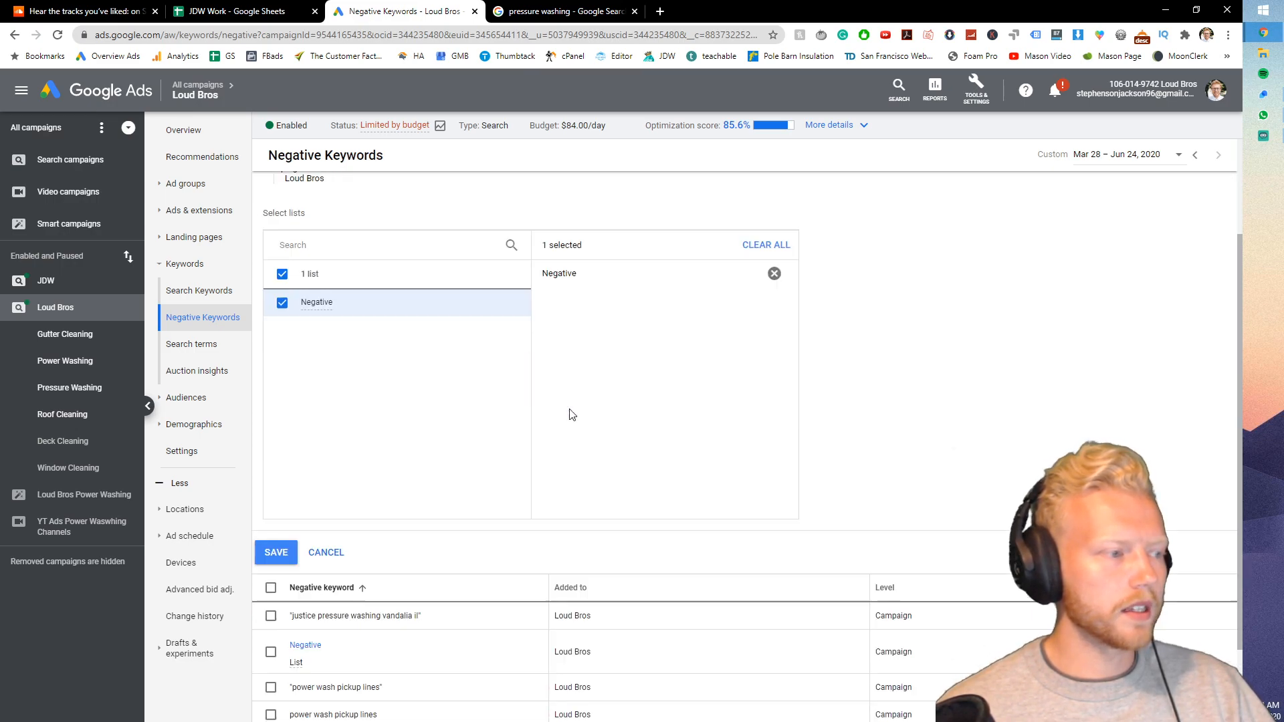
{"action": "scroll", "coordinate": [487, 343], "scroll_direction": "down", "scroll_amount": 2}
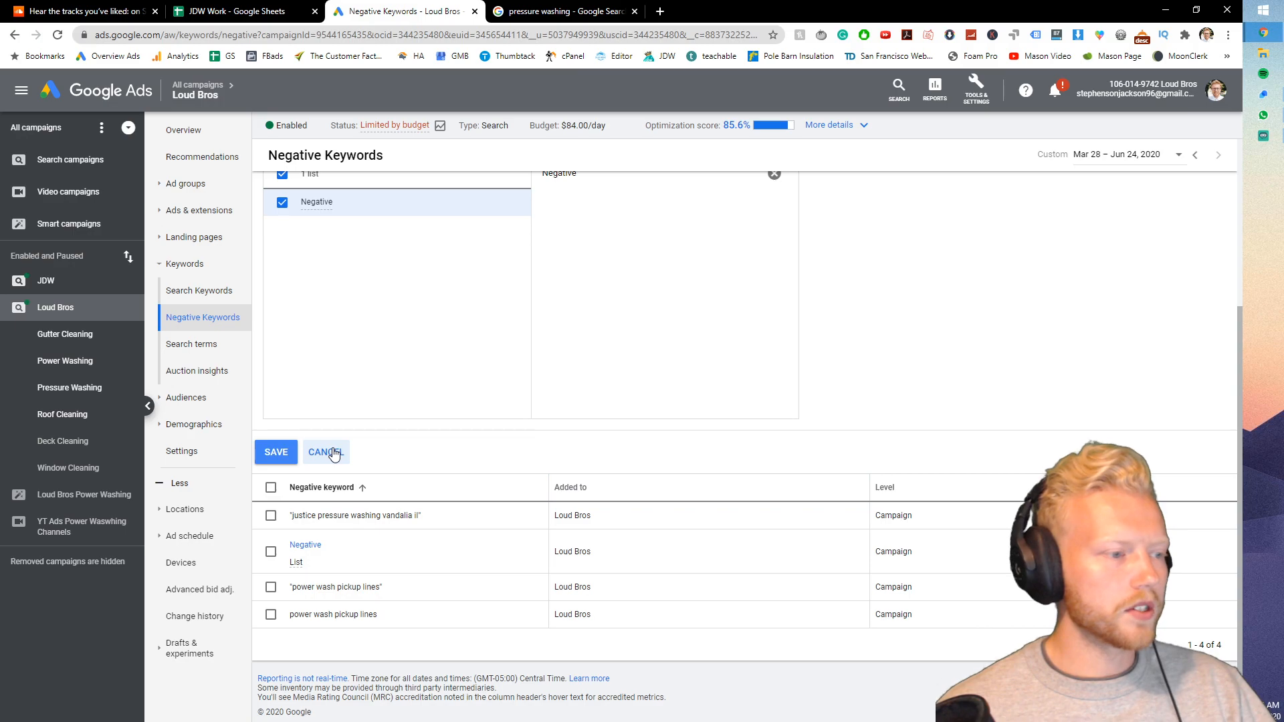
{"action": "scroll", "coordinate": [561, 404], "scroll_direction": "up", "scroll_amount": 3}
{"action": "scroll", "coordinate": [350, 528], "scroll_direction": "down", "scroll_amount": 3}
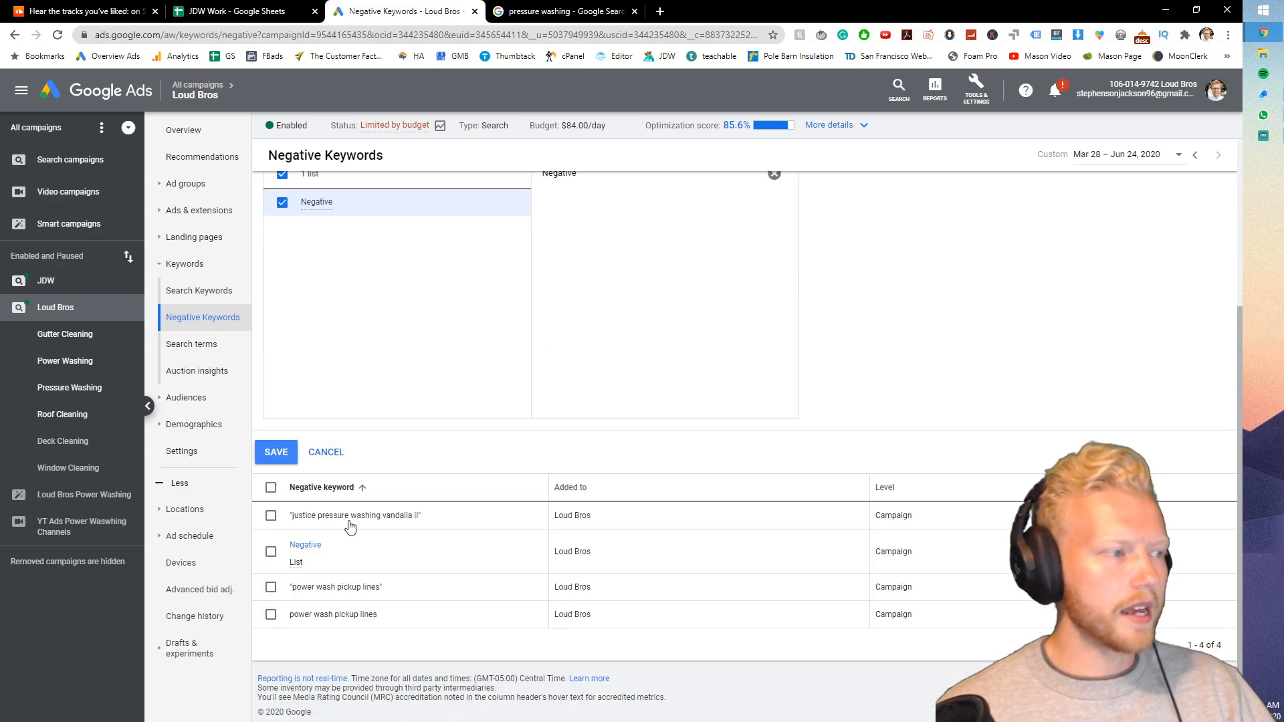
{"action": "left_click", "coordinate": [327, 452]}
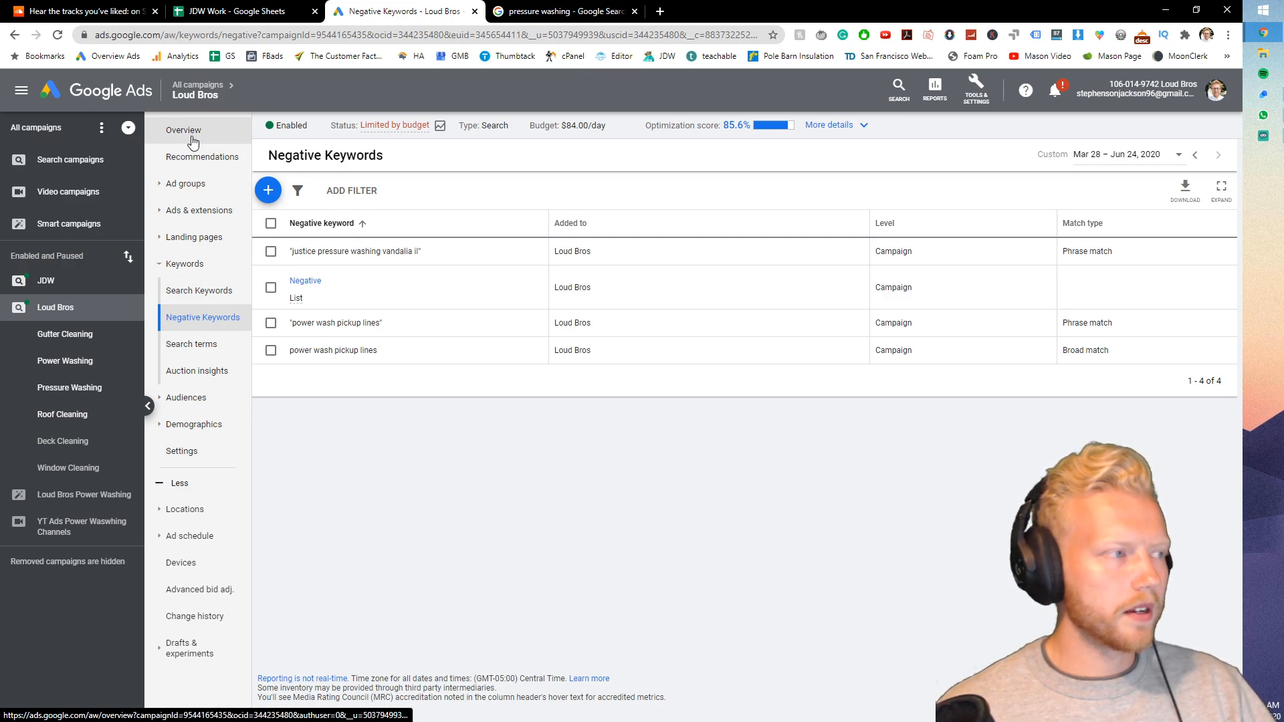
{"action": "left_click", "coordinate": [315, 253]}
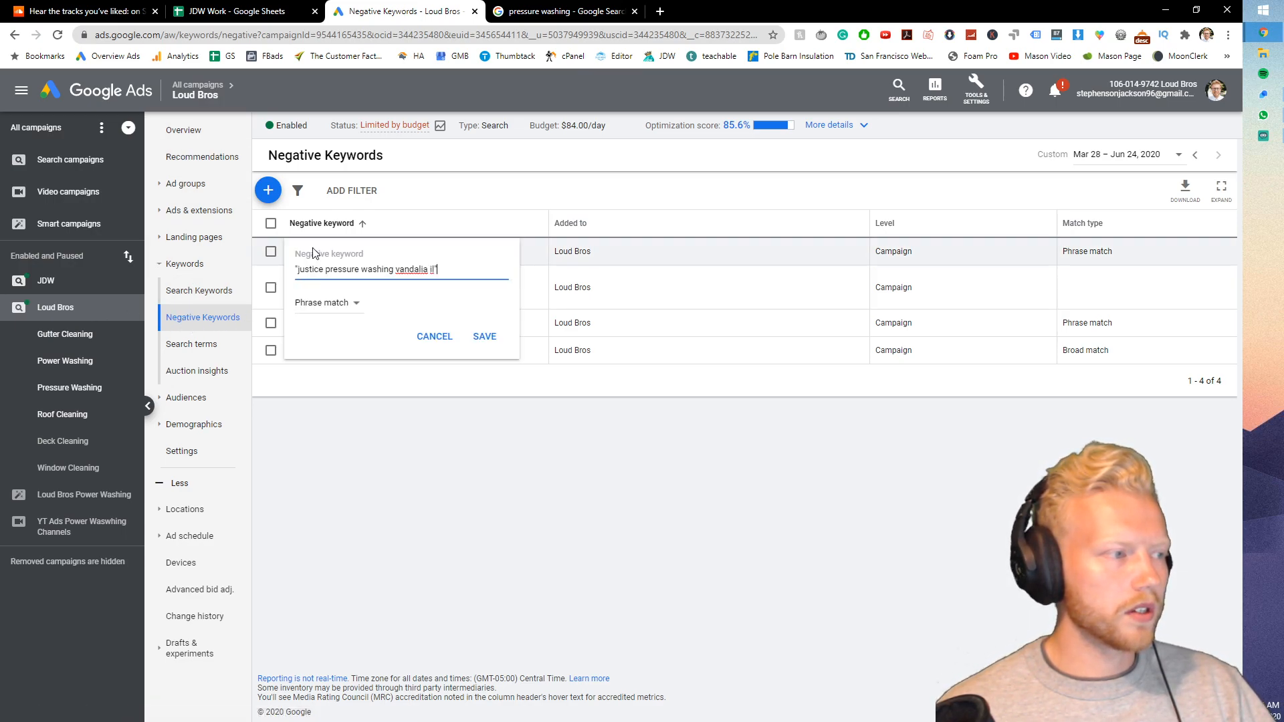
{"action": "left_click", "coordinate": [458, 337]}
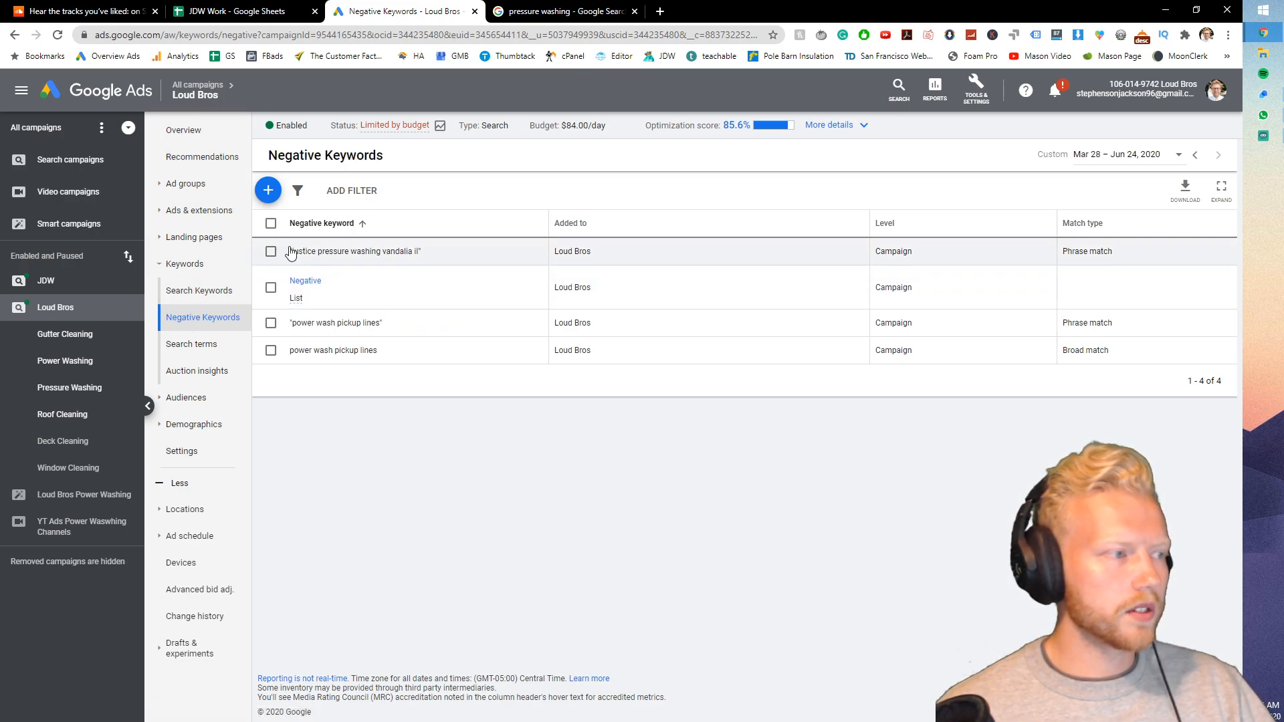
- Open the shared keyword list named Negative and increase the number of rows shown per page
{"action": "left_click", "coordinate": [301, 283]}
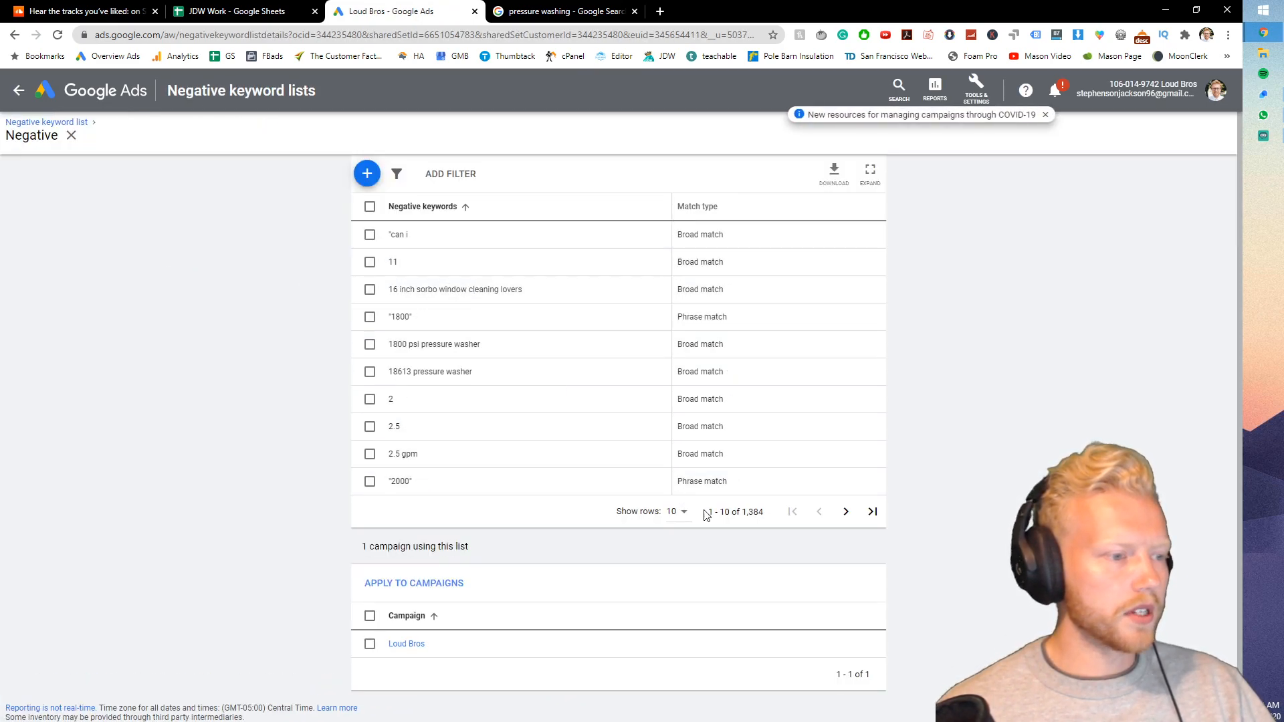
{"action": "left_click", "coordinate": [682, 513]}
{"action": "left_click", "coordinate": [684, 643]}
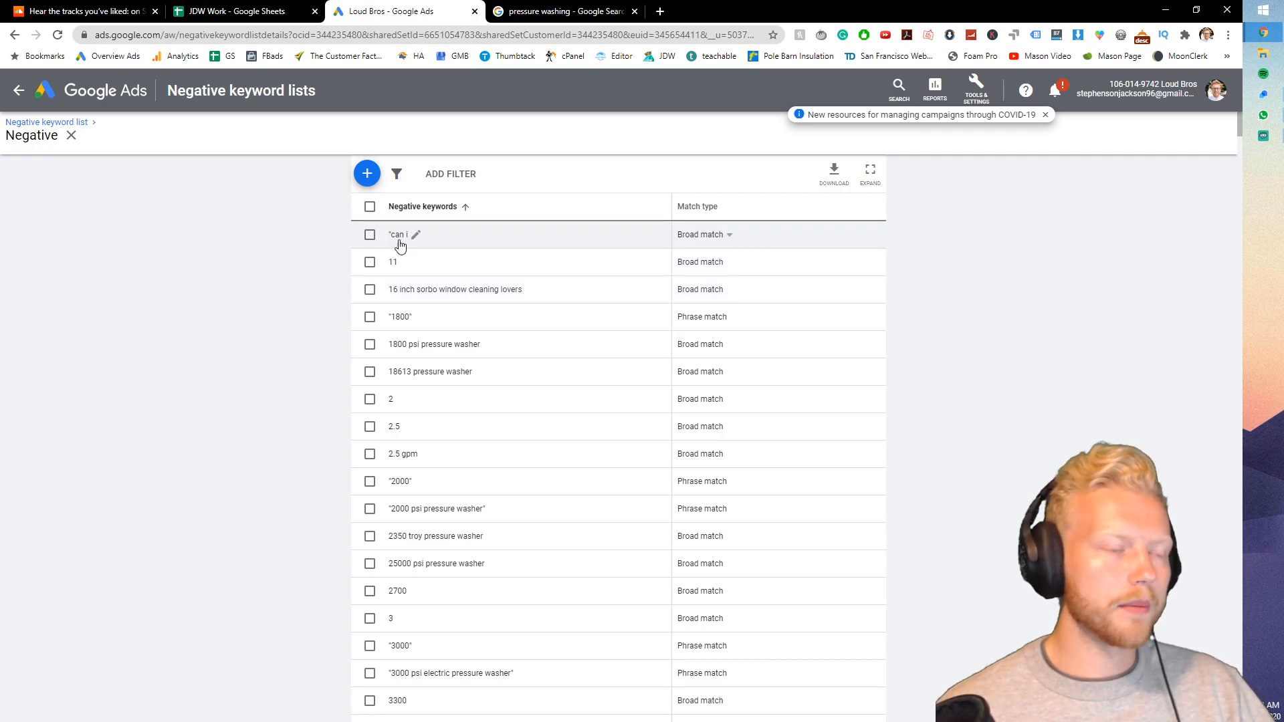
- Examine the numeric and "a" entries in the Negative keyword list with their match types, and return to the Loud Bros campaign overview
{"action": "scroll", "coordinate": [385, 392], "scroll_direction": "down", "scroll_amount": 1}
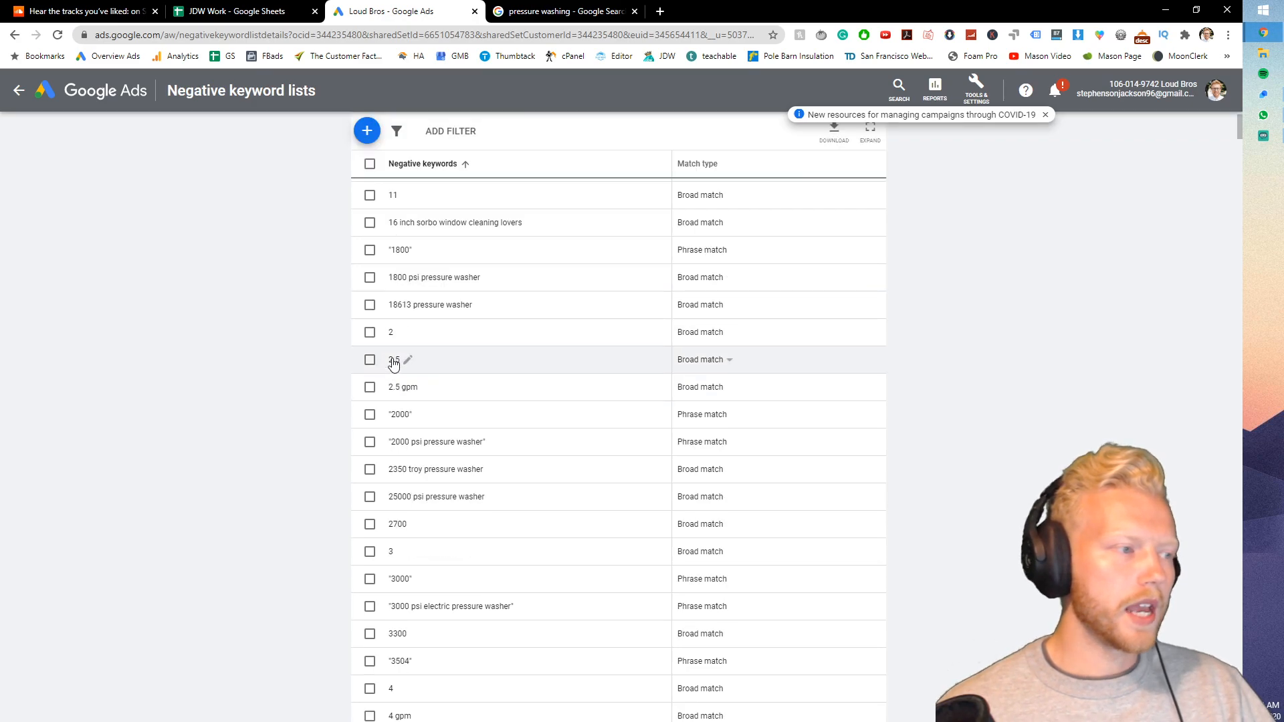
{"action": "scroll", "coordinate": [393, 363], "scroll_direction": "down", "scroll_amount": 1}
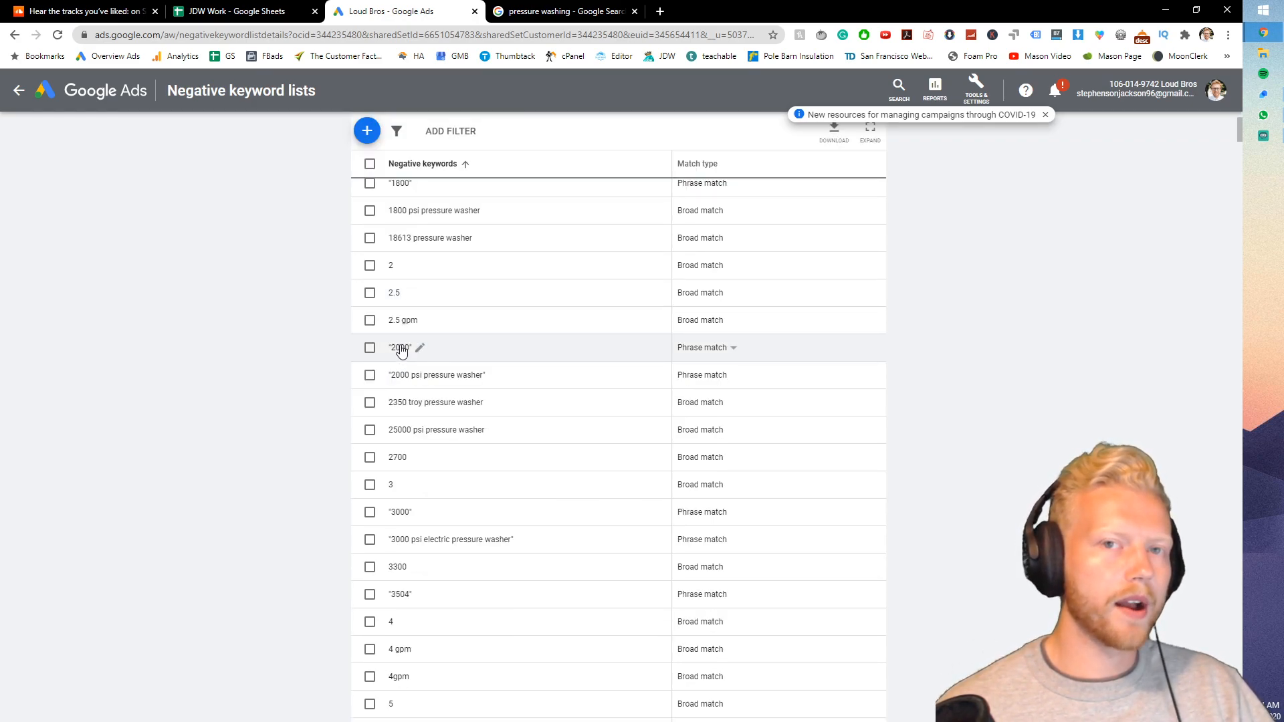
{"action": "scroll", "coordinate": [393, 468], "scroll_direction": "down", "scroll_amount": 1}
{"action": "scroll", "coordinate": [396, 468], "scroll_direction": "down", "scroll_amount": 3}
{"action": "scroll", "coordinate": [414, 348], "scroll_direction": "down", "scroll_amount": 2}
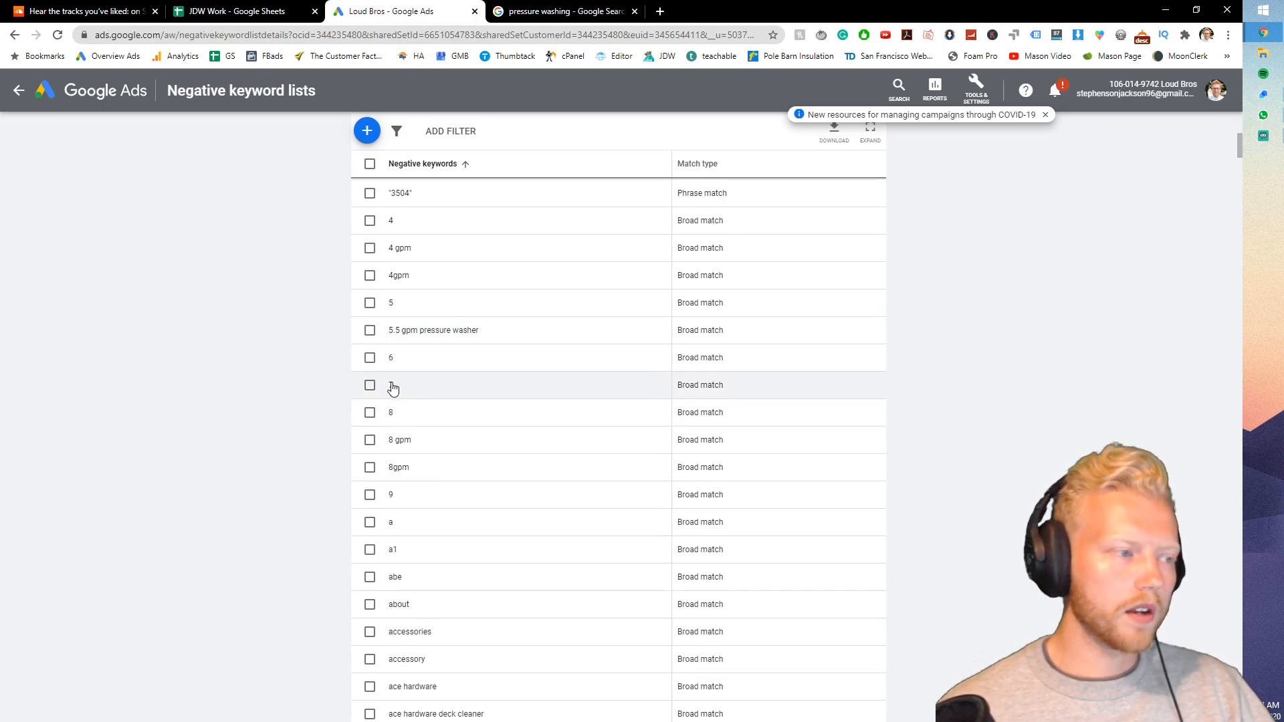
{"action": "scroll", "coordinate": [393, 401], "scroll_direction": "down", "scroll_amount": 5}
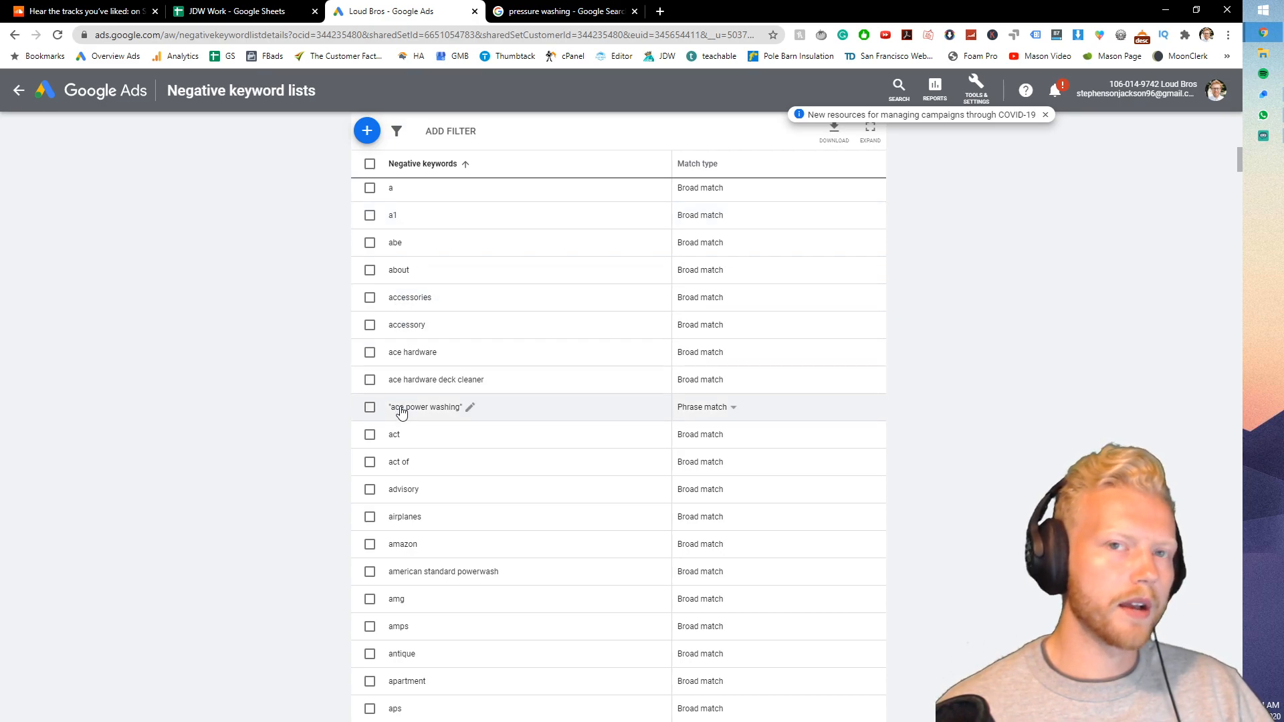
{"action": "scroll", "coordinate": [401, 409], "scroll_direction": "down", "scroll_amount": 1}
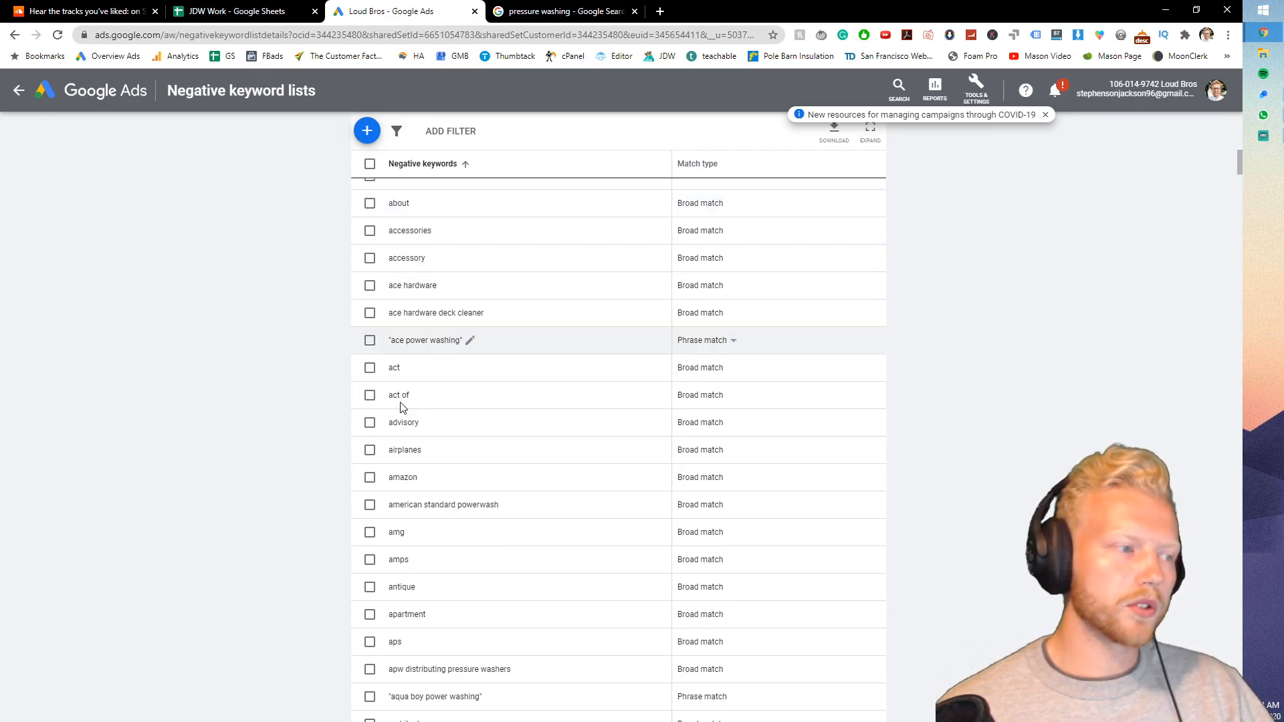
{"action": "scroll", "coordinate": [395, 397], "scroll_direction": "down", "scroll_amount": 2}
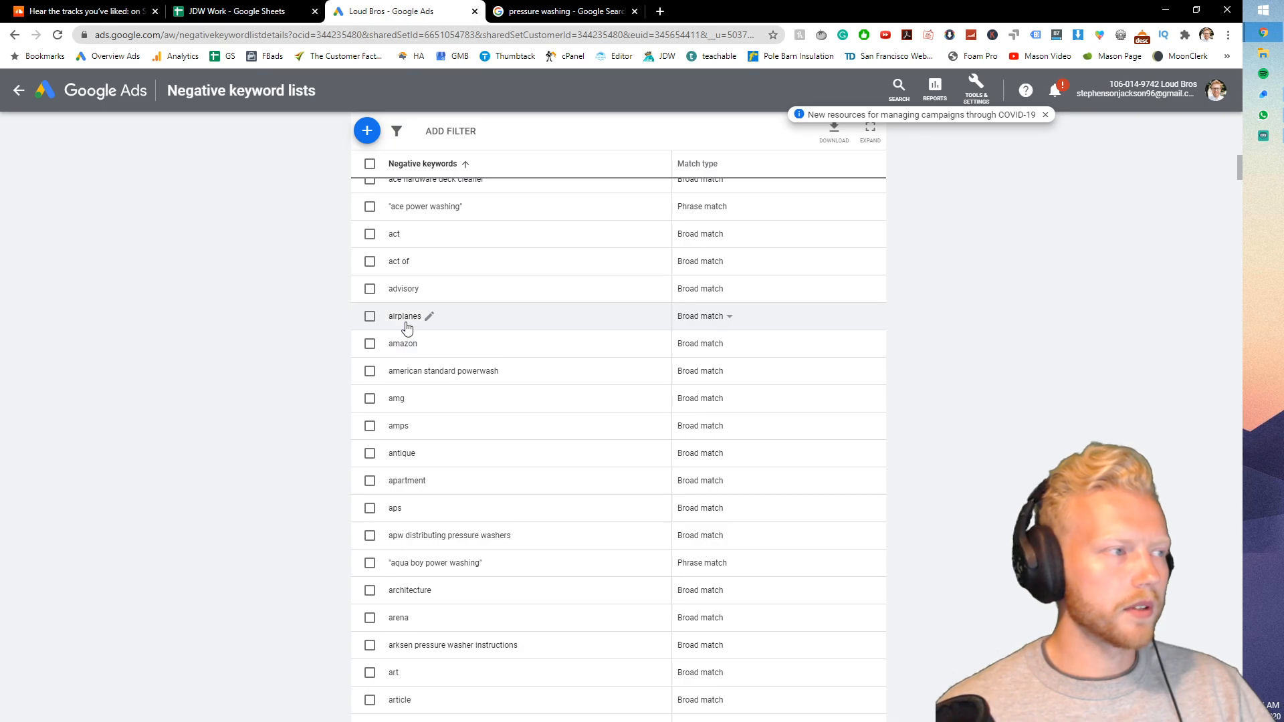
{"action": "scroll", "coordinate": [402, 355], "scroll_direction": "down", "scroll_amount": 1}
{"action": "double_click", "coordinate": [404, 336]}
{"action": "left_click", "coordinate": [395, 339]}
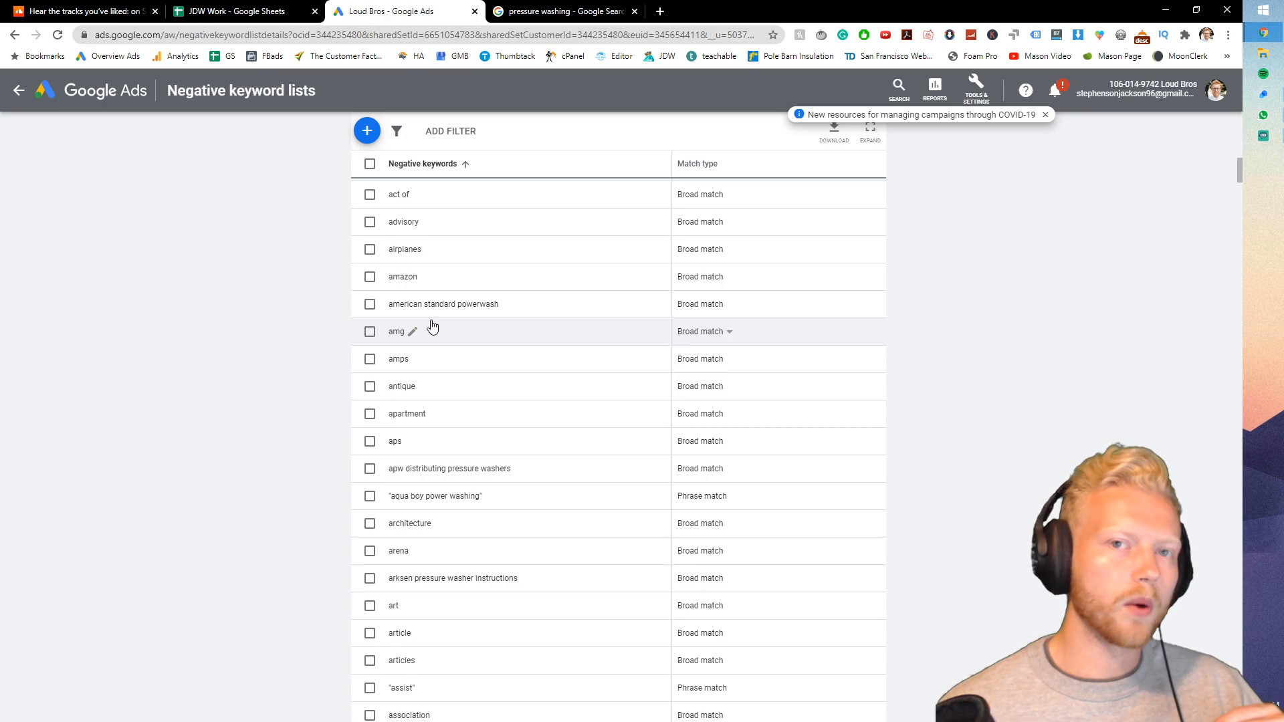
{"action": "scroll", "coordinate": [420, 332], "scroll_direction": "down", "scroll_amount": 1}
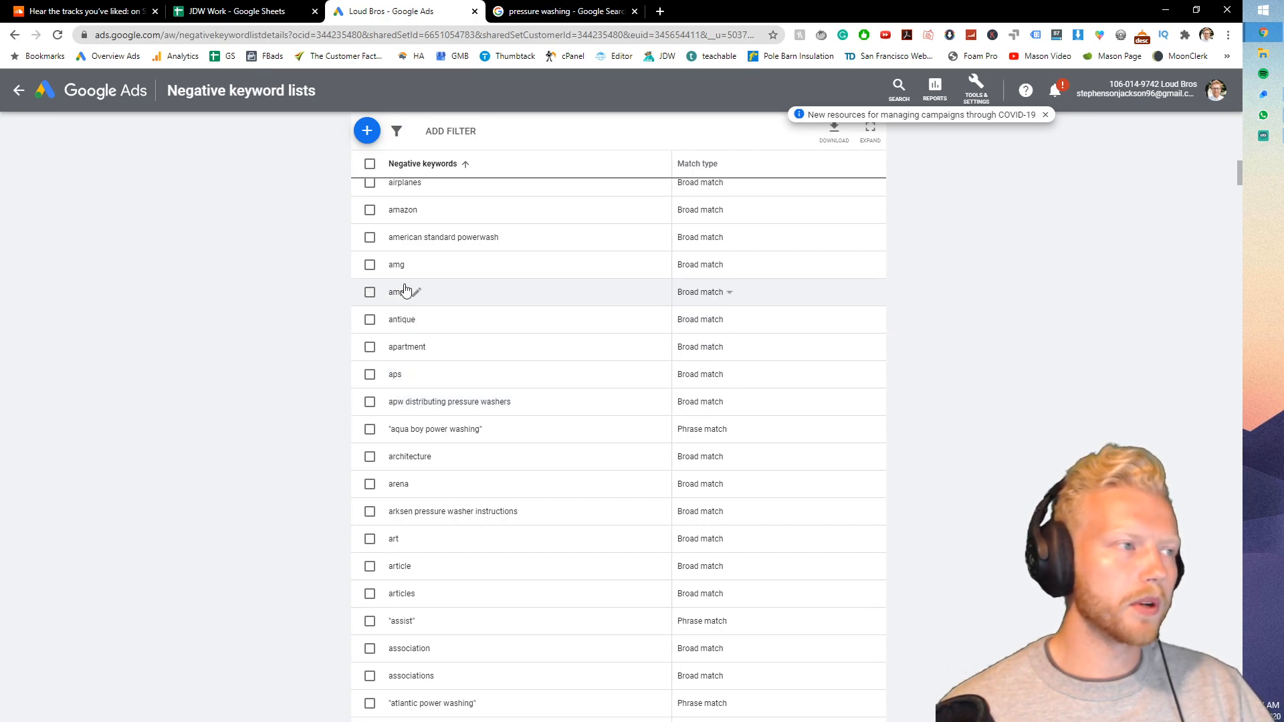
{"action": "left_click", "coordinate": [18, 91]}
{"action": "left_click", "coordinate": [200, 132]}
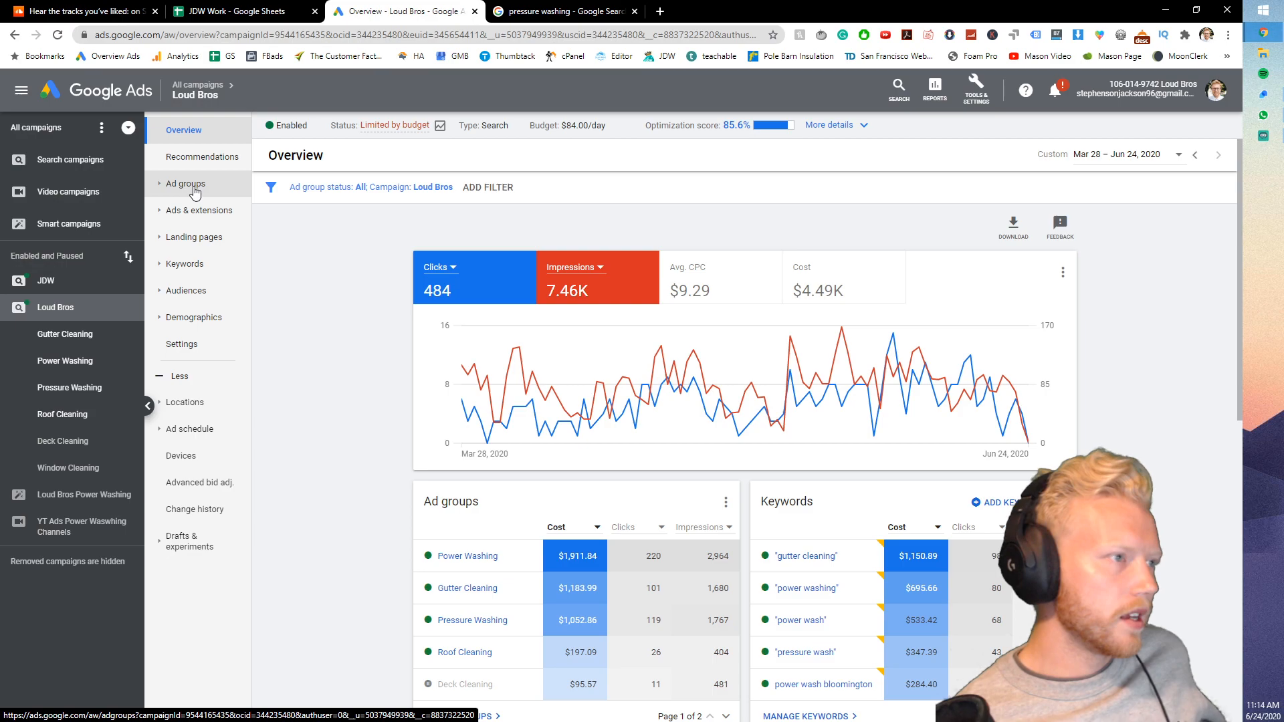
- Switch to the incognito window's Google Ads account, discard the unfinished text ad and open Ad group 1's overview
{"action": "mouse_move", "coordinate": [1264, 32]}
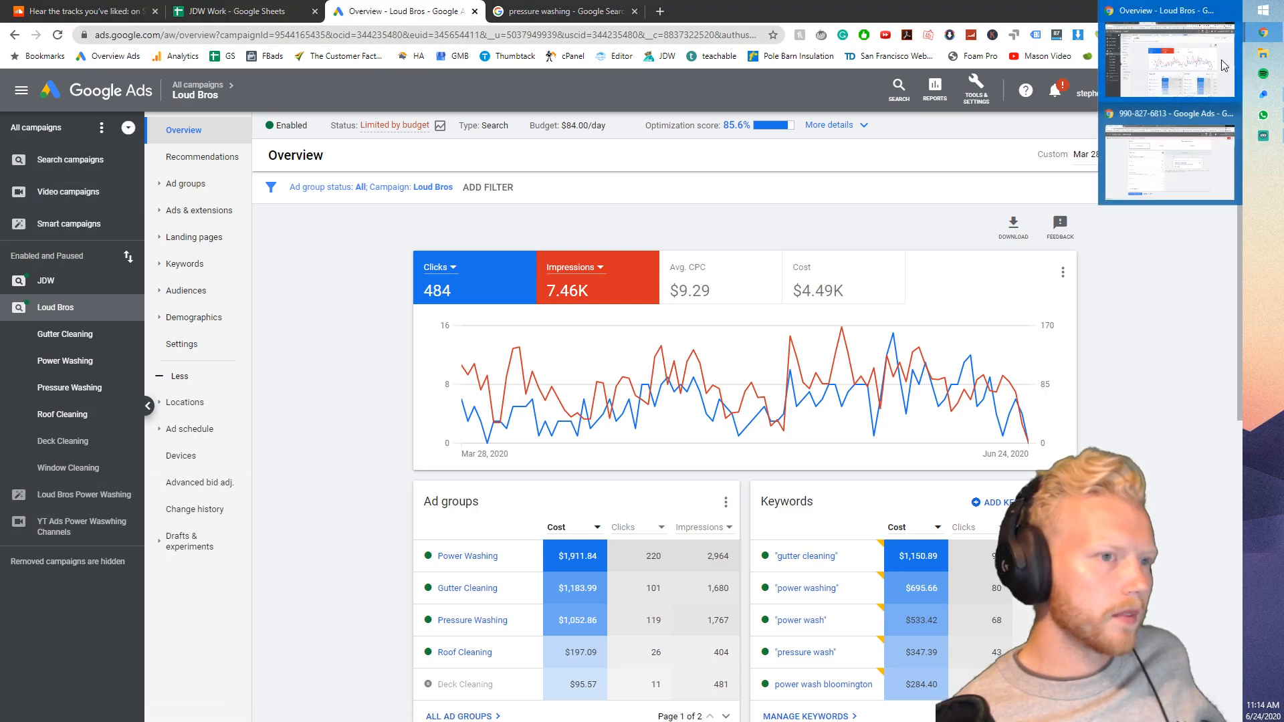
{"action": "left_click", "coordinate": [1184, 158]}
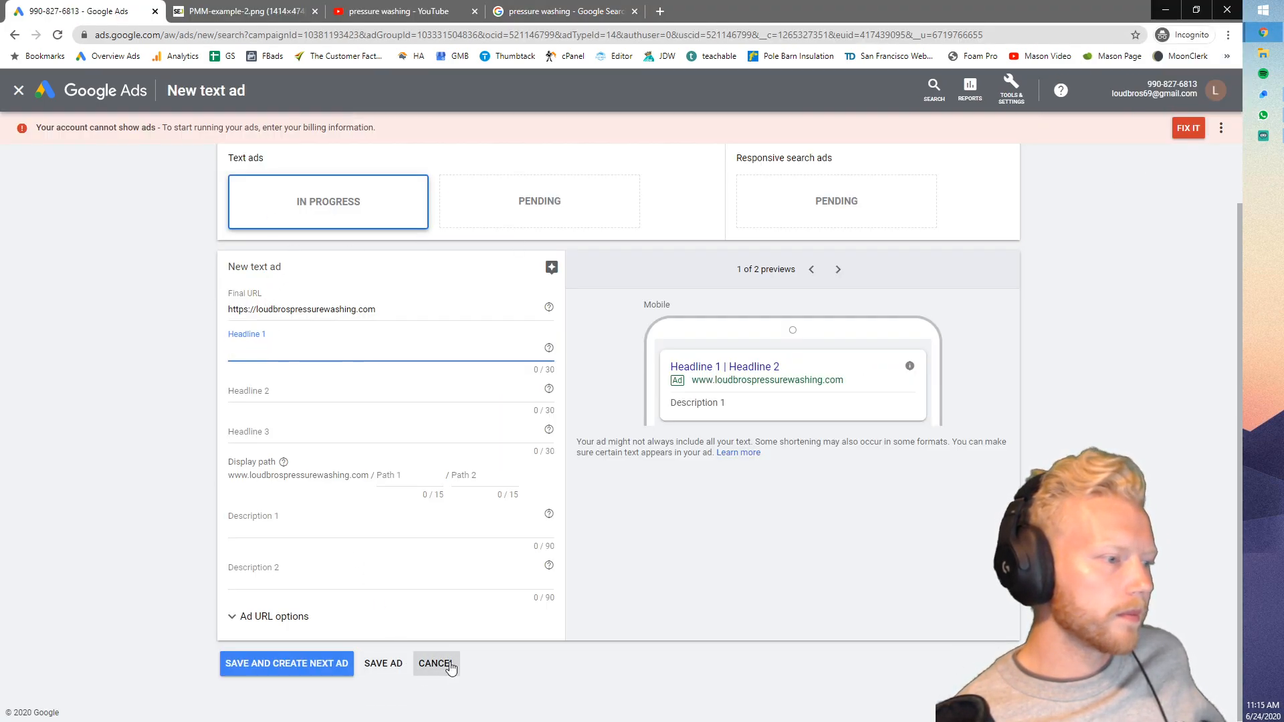
{"action": "left_click", "coordinate": [435, 664]}
{"action": "left_click", "coordinate": [752, 434]}
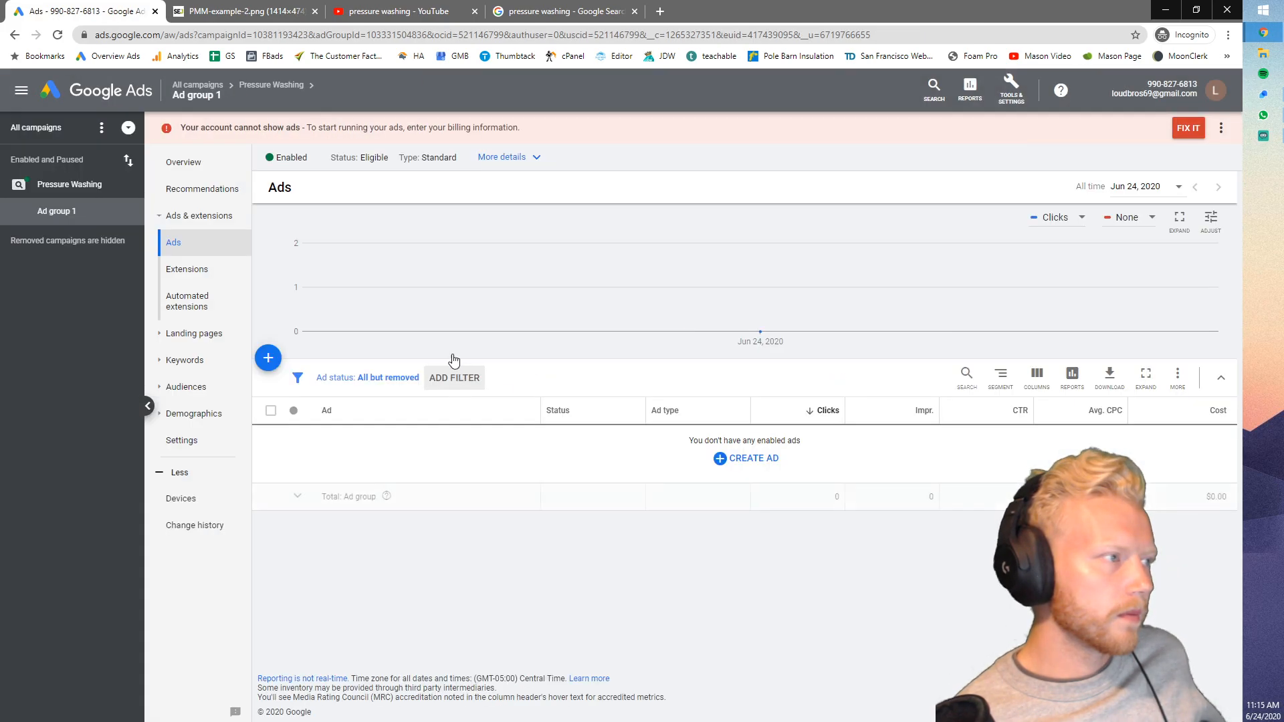
{"action": "left_click", "coordinate": [231, 169]}
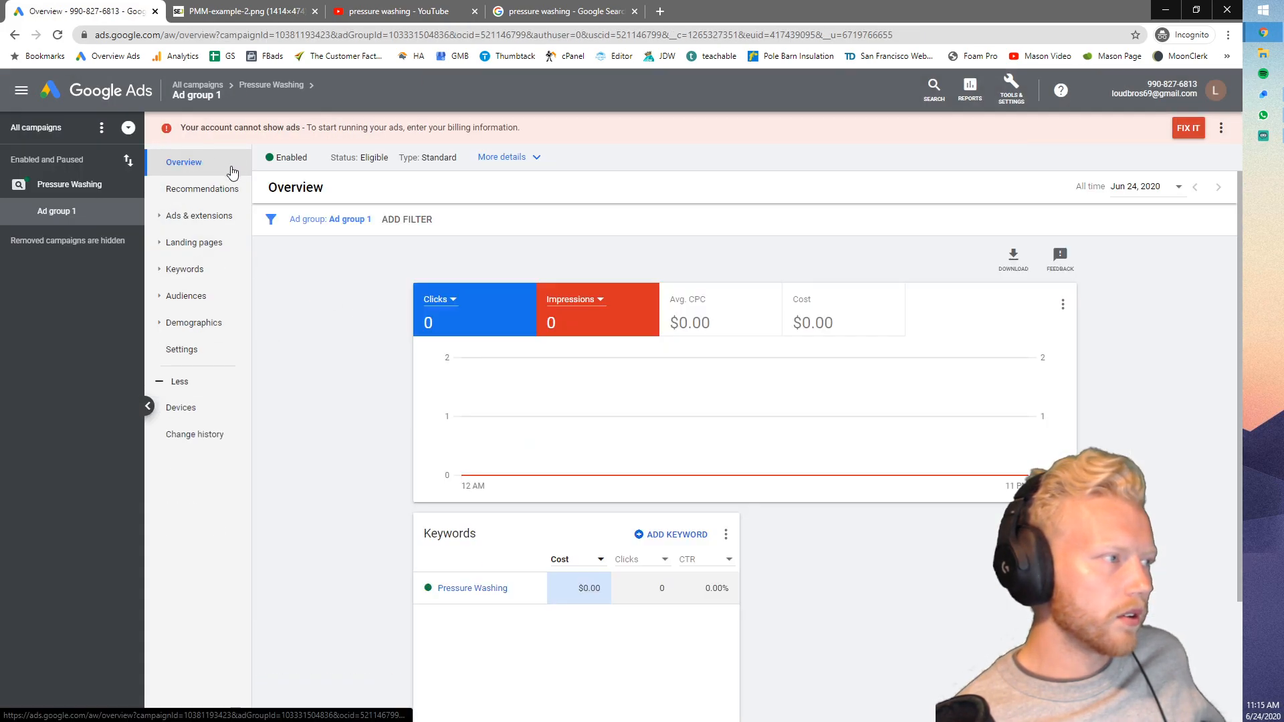
- Open the ads of Ad group 1 and start a new text ad
{"action": "left_click", "coordinate": [187, 217]}
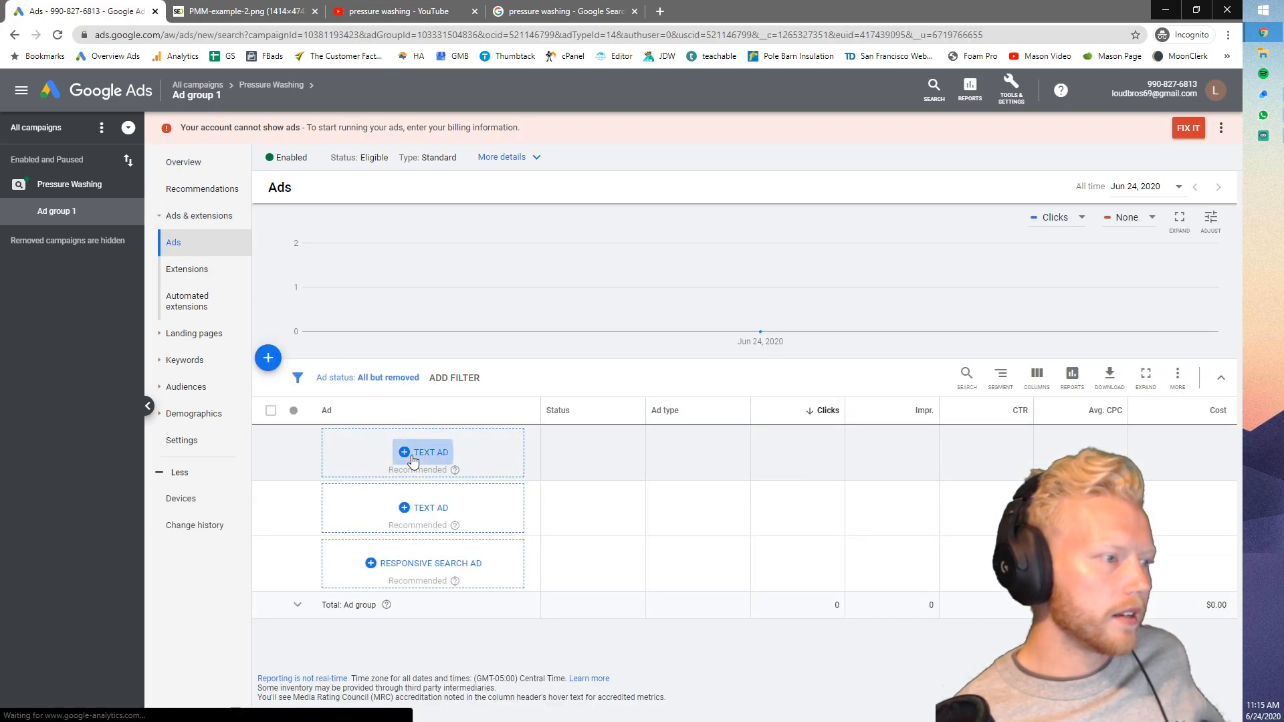
{"action": "left_click", "coordinate": [413, 460]}
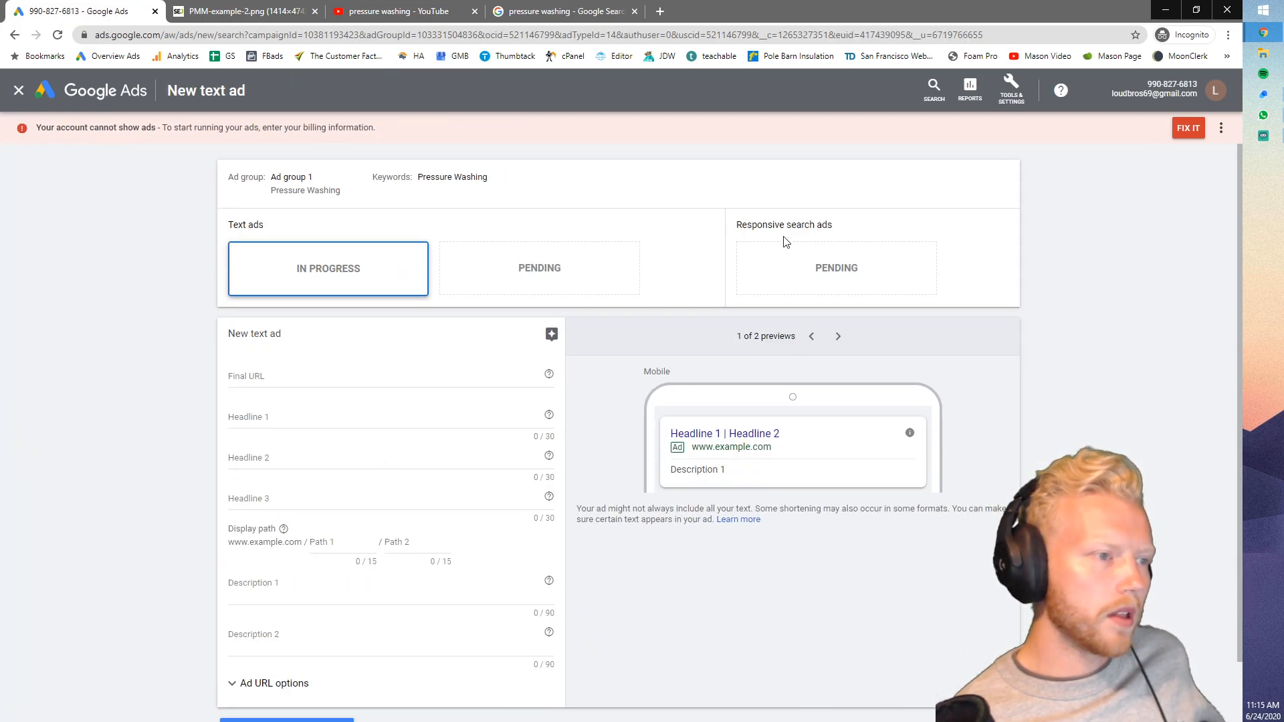
{"action": "left_click_drag", "start_coordinate": [748, 222], "coordinate": [840, 223]}
{"action": "left_click", "coordinate": [809, 224]}
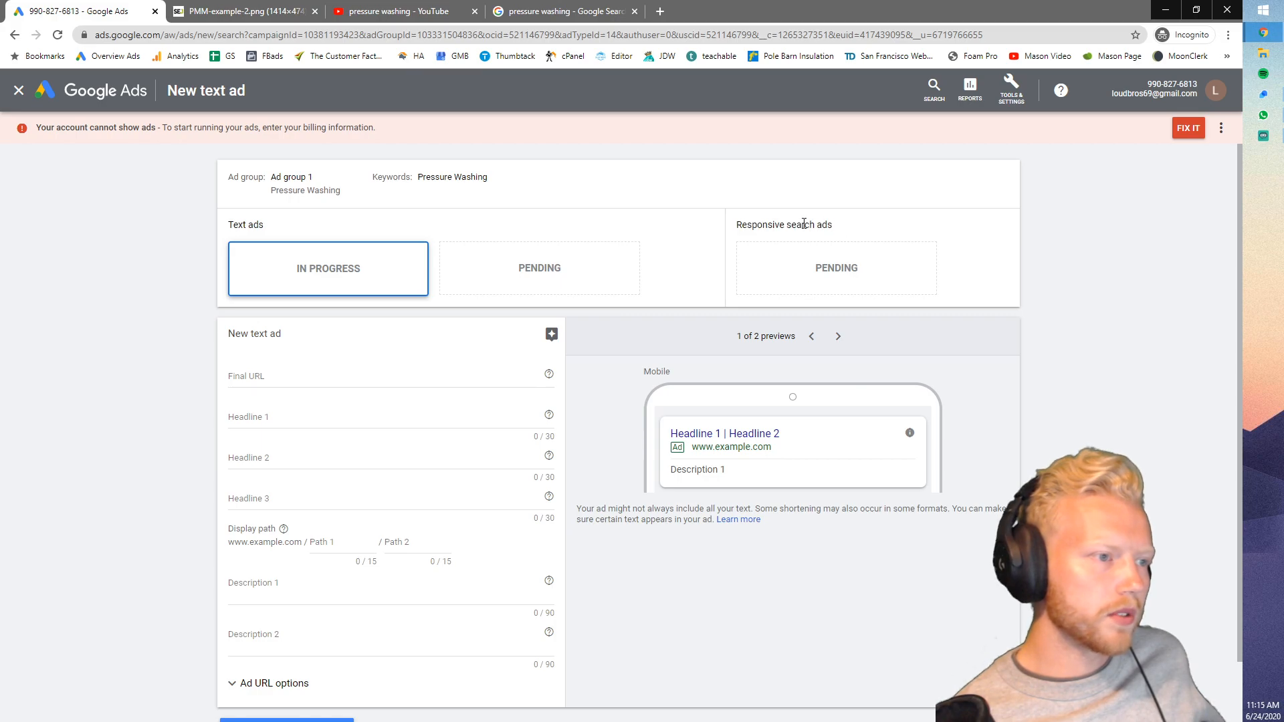
- Enter "Pressure Washing Near me" as Headline 1 of the new text ad
{"action": "triple_click", "coordinate": [751, 224]}
{"action": "left_click", "coordinate": [792, 225]}
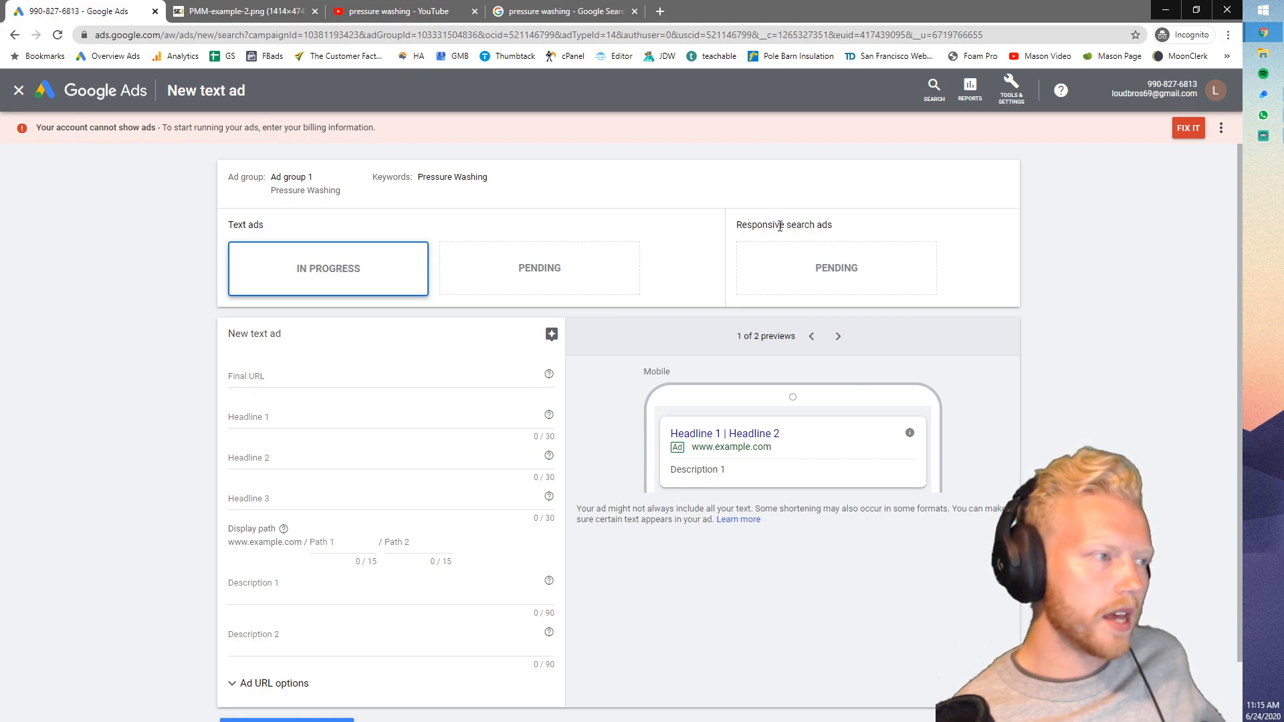
{"action": "scroll", "coordinate": [305, 373], "scroll_direction": "down", "scroll_amount": 1}
{"action": "left_click", "coordinate": [266, 307]}
{"action": "left_click", "coordinate": [258, 351]}
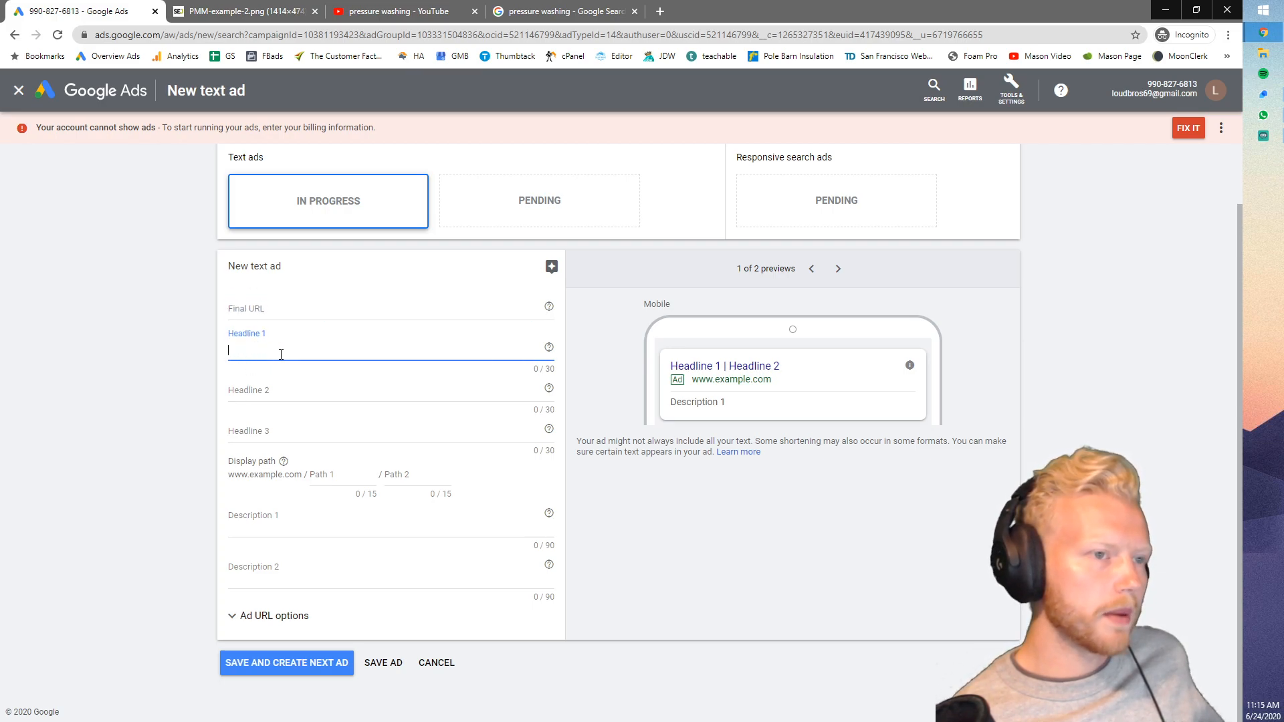
{"action": "double_click", "coordinate": [239, 349]}
{"action": "left_click", "coordinate": [239, 349]}
{"action": "type", "text": "P"}
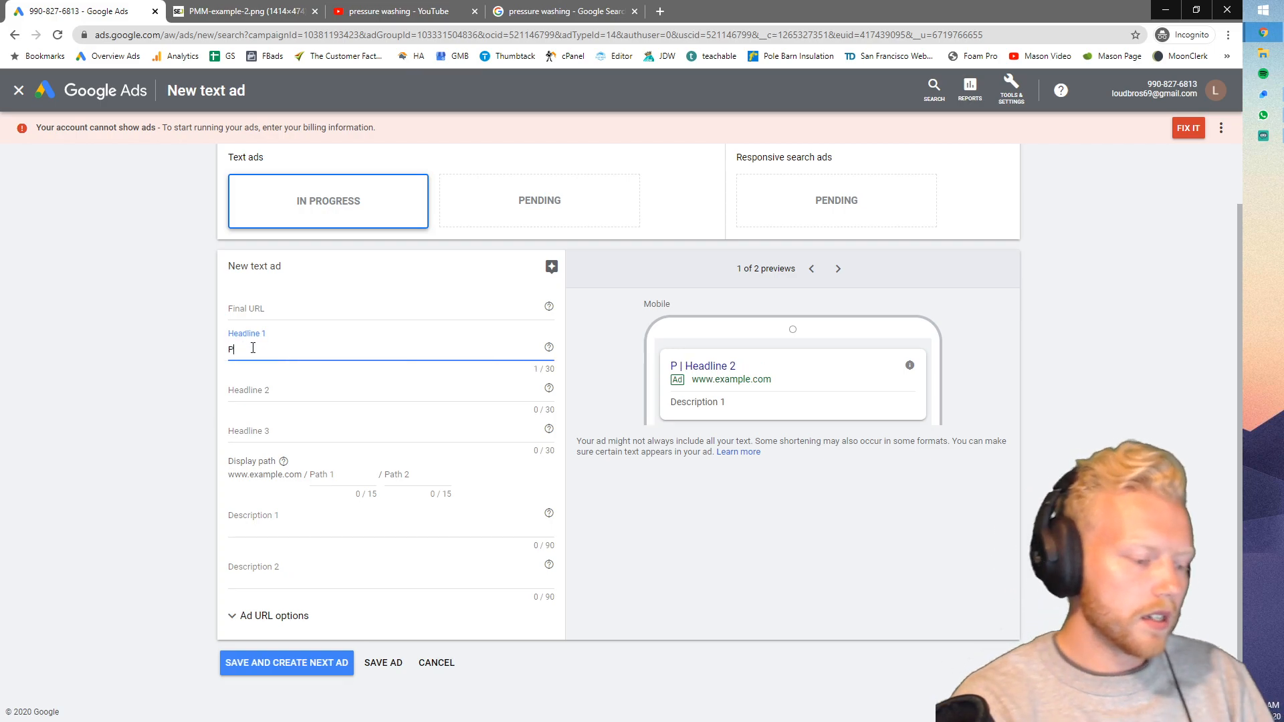
{"action": "type", "text": "ressure Washing Near me"}
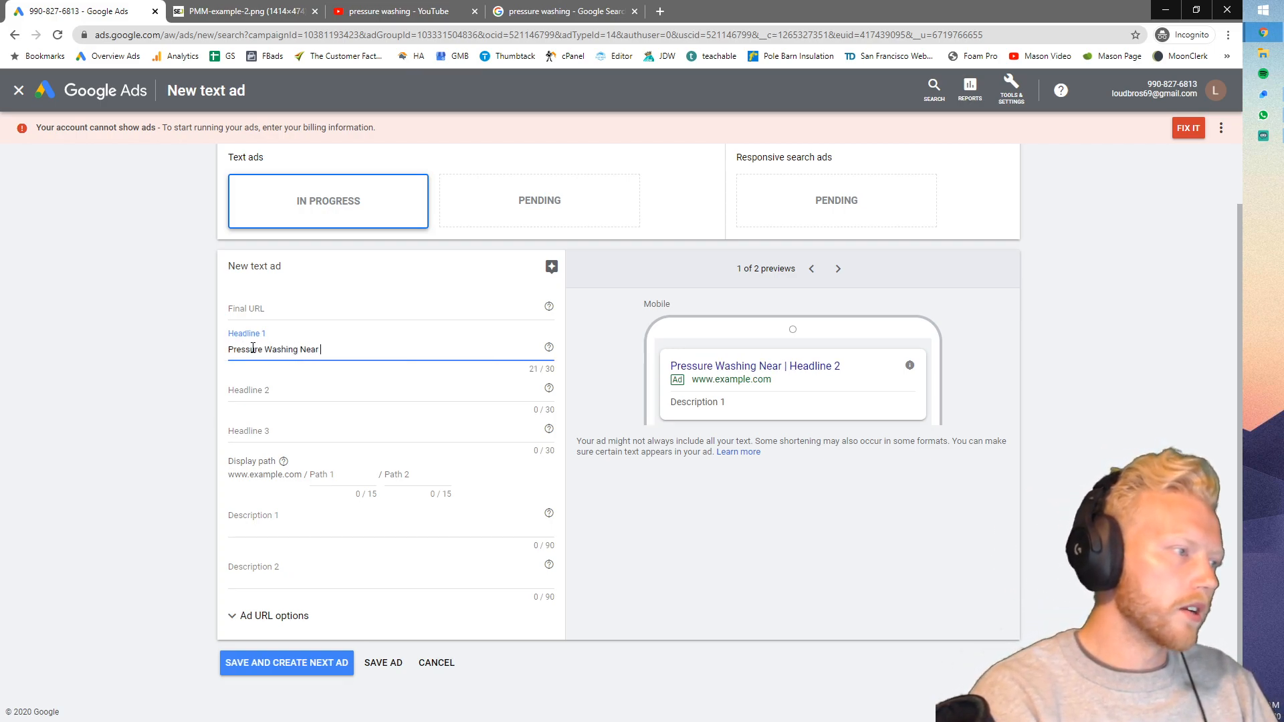
- Enter "FREE ESTIMATESS SCHEDULE NOW" as Headline 2 of the text ad
{"action": "left_click", "coordinate": [252, 388]}
{"action": "type", "text": "F"}
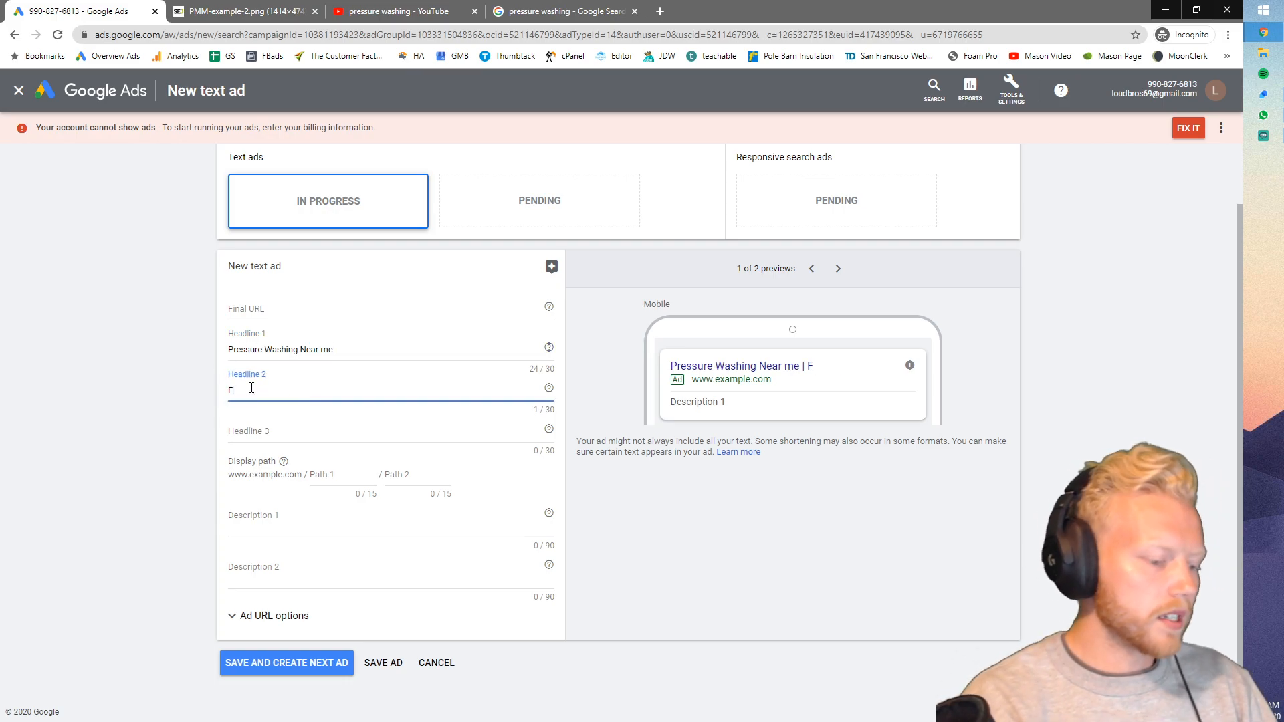
{"action": "type", "text": "REE ESTIMATESS SCHEDULE NOW"}
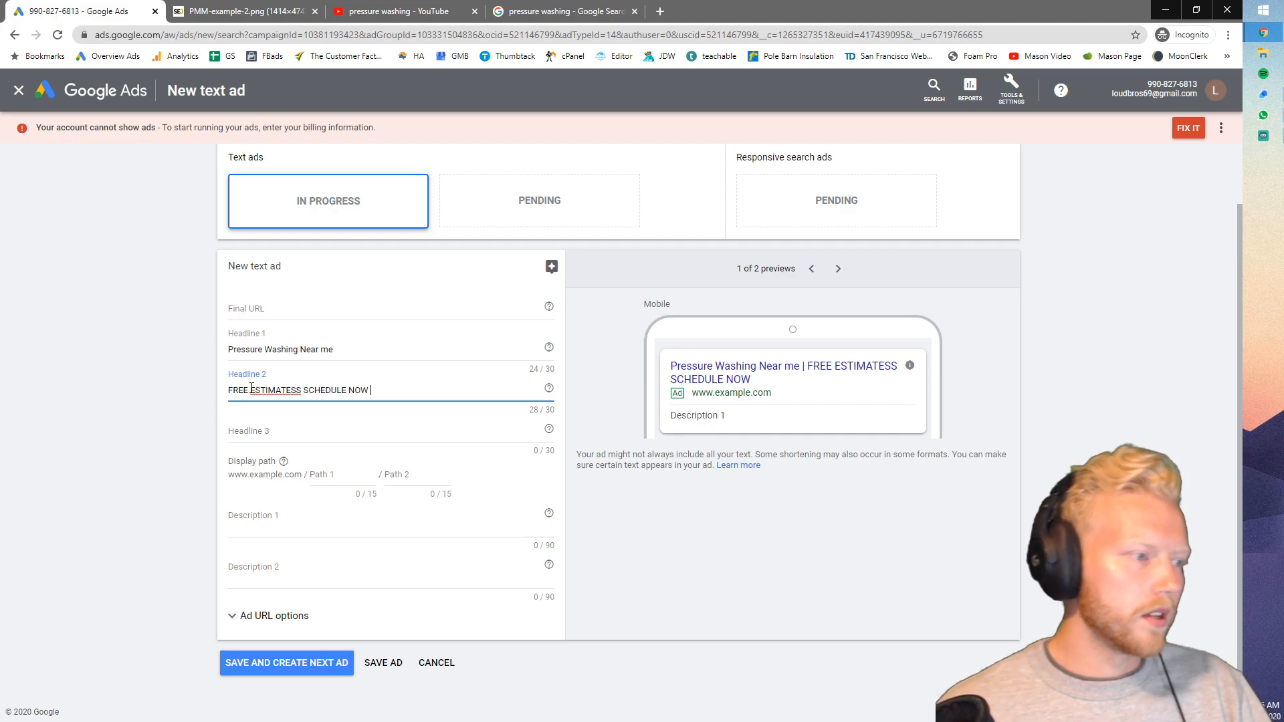
{"action": "left_click", "coordinate": [305, 401]}
{"action": "left_click", "coordinate": [299, 390]}
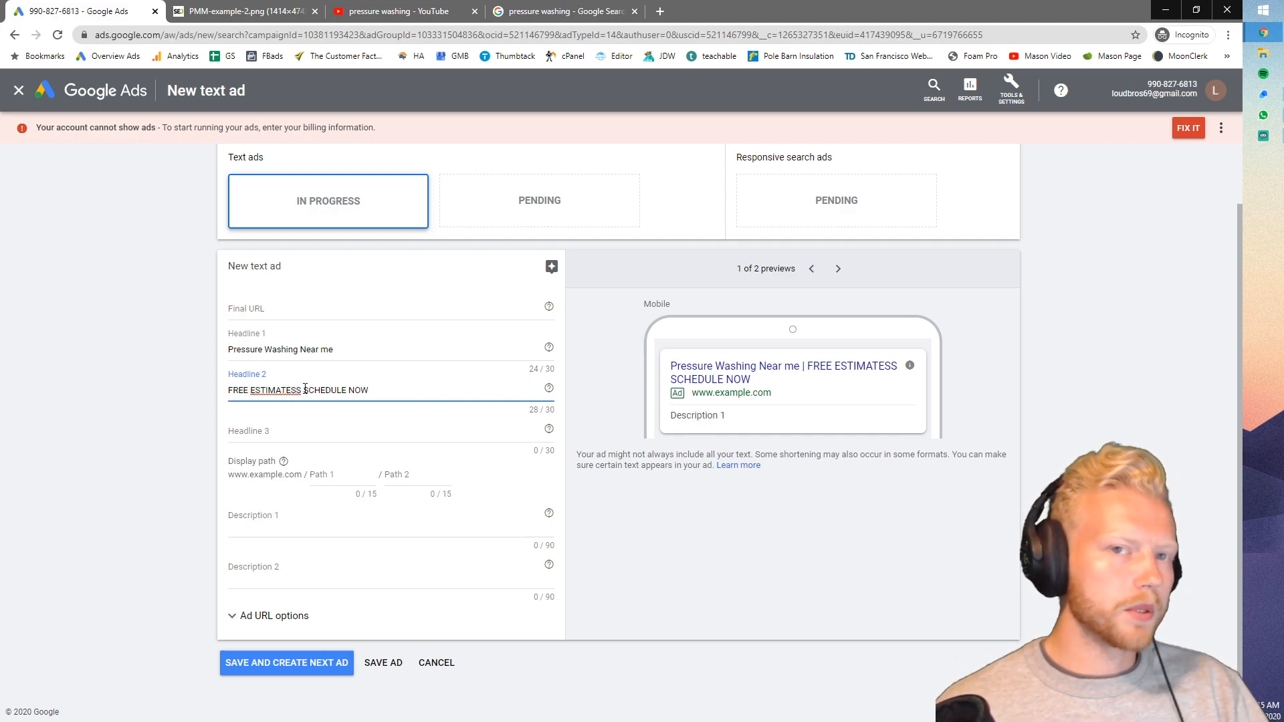
- Leave Headline 3 empty and enter "pressure_washing" as the first display path of the text ad
{"action": "left_click", "coordinate": [280, 430]}
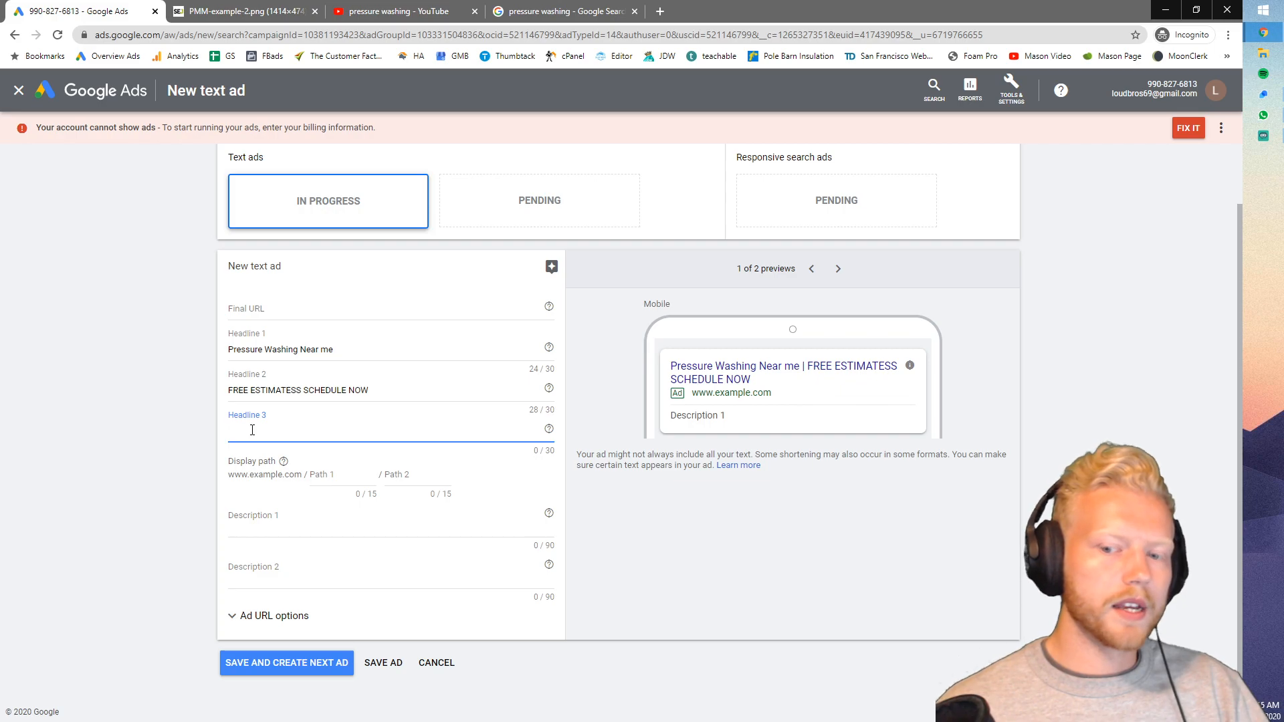
{"action": "left_click", "coordinate": [92, 459]}
{"action": "left_click", "coordinate": [327, 478]}
{"action": "type", "text": "d"}
{"action": "key", "text": "BackSpace"}
{"action": "type", "text": "presusr"}
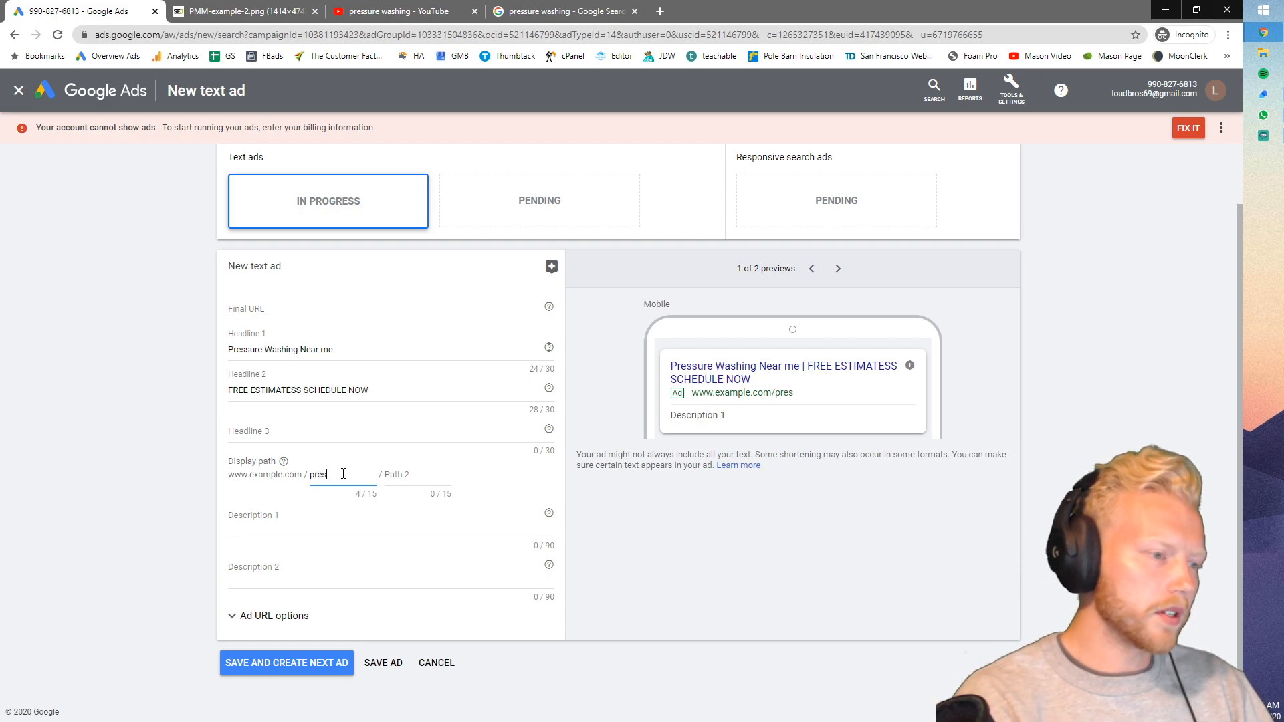
{"action": "key", "text": "BackSpace"}
{"action": "key", "text": "BackSpace"}
{"action": "key", "text": "BackSpace"}
{"action": "type", "text": "sure_washing"}
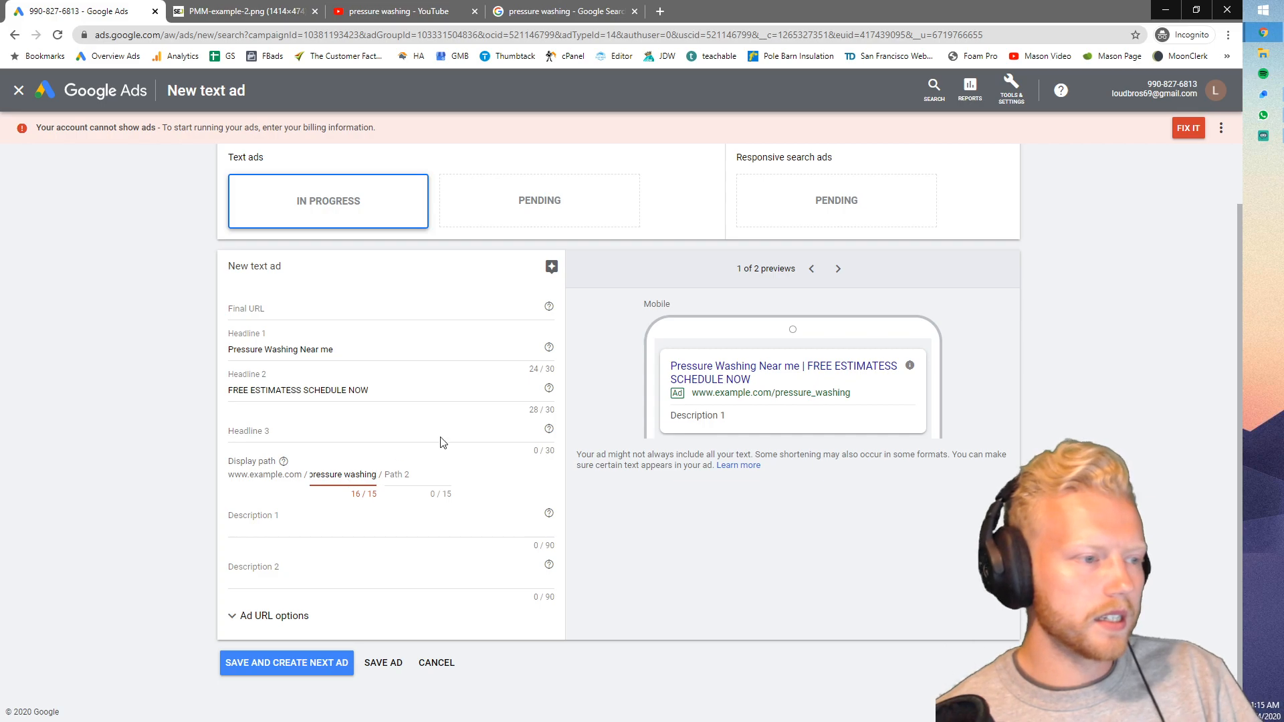
- Leave the final URL and descriptions empty, and discard the unfinished text ad
{"action": "left_click", "coordinate": [258, 308]}
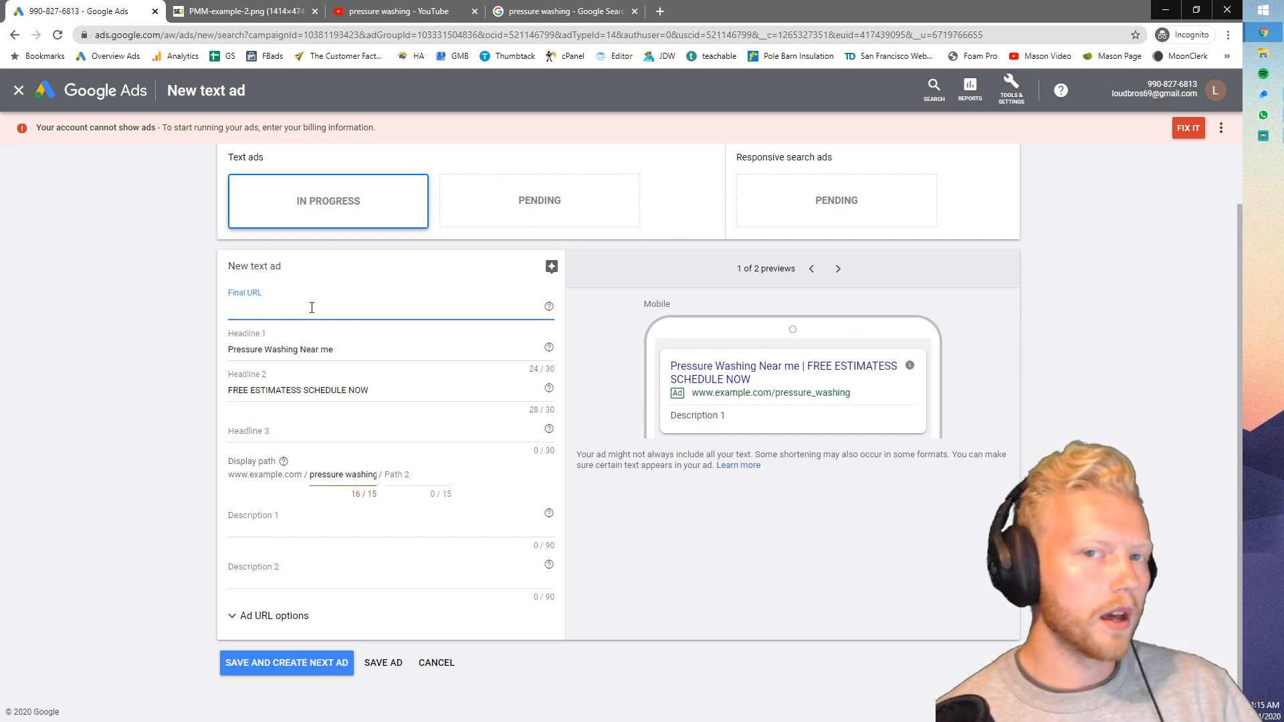
{"action": "left_click", "coordinate": [257, 539]}
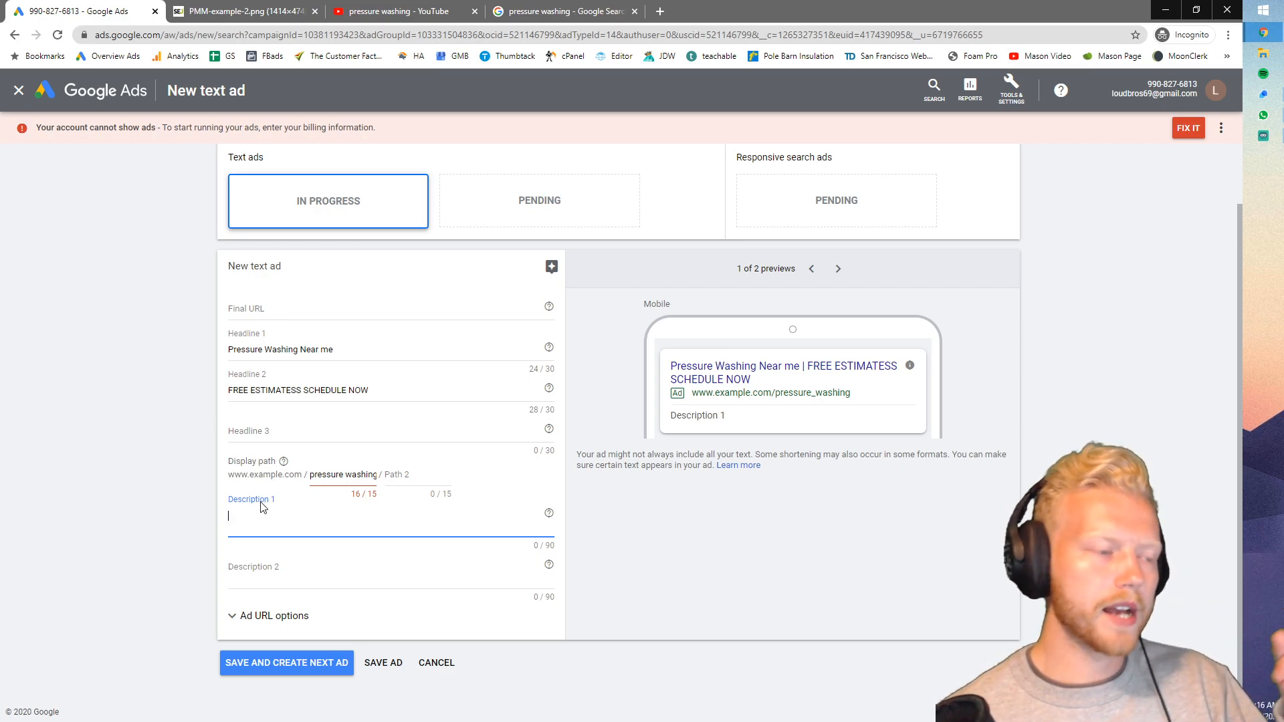
{"action": "left_click", "coordinate": [436, 663]}
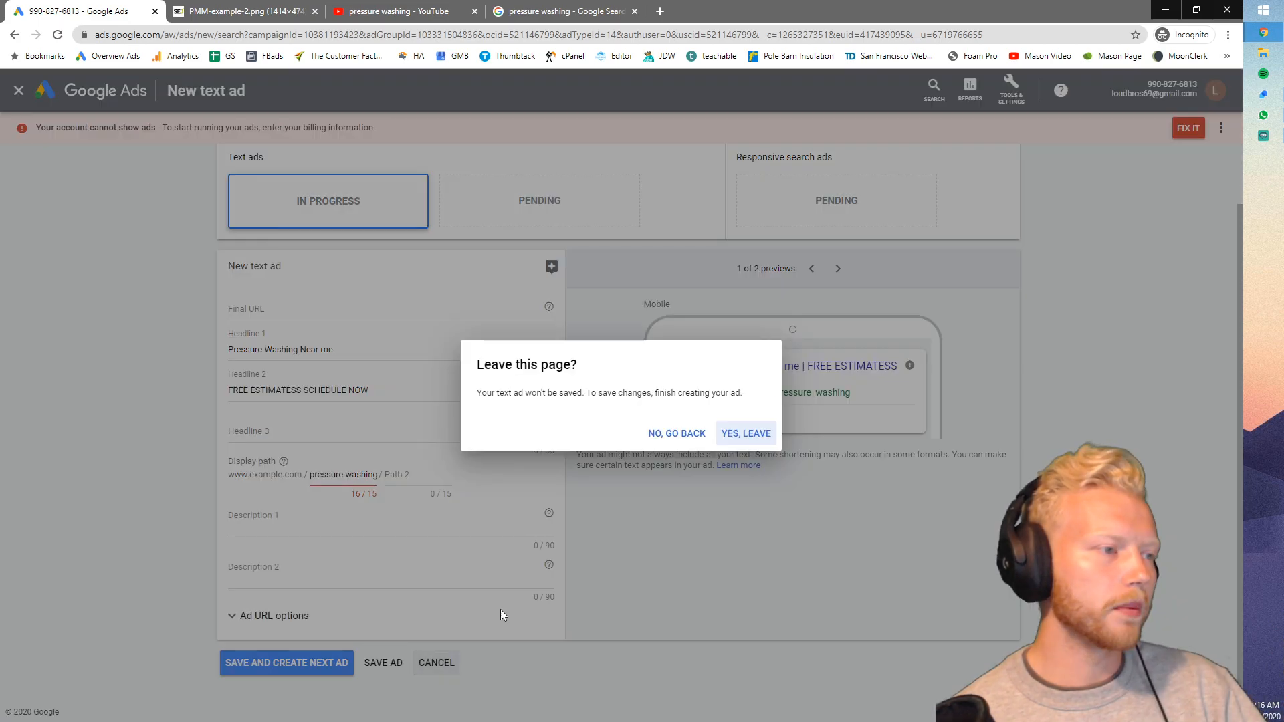
{"action": "left_click", "coordinate": [774, 444]}
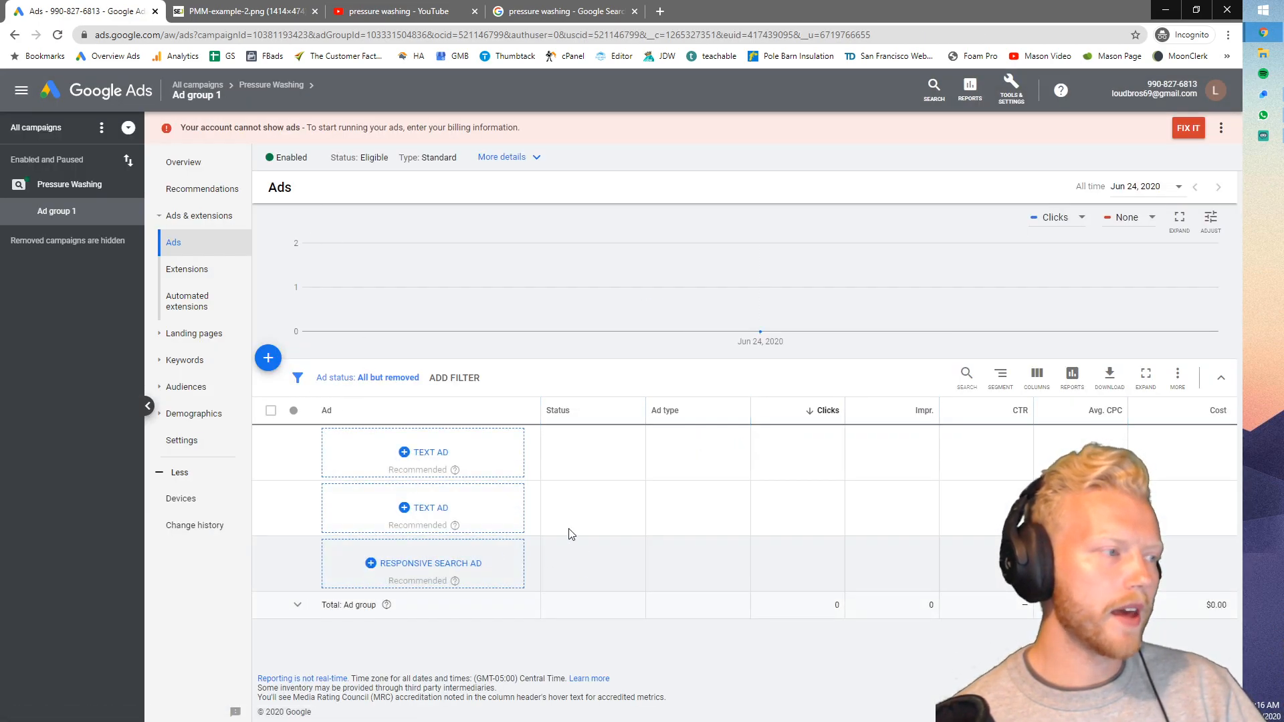
- Open Ad group 1's extensions and examine the sitelink, callout and call extension examples
{"action": "left_click", "coordinate": [191, 270]}
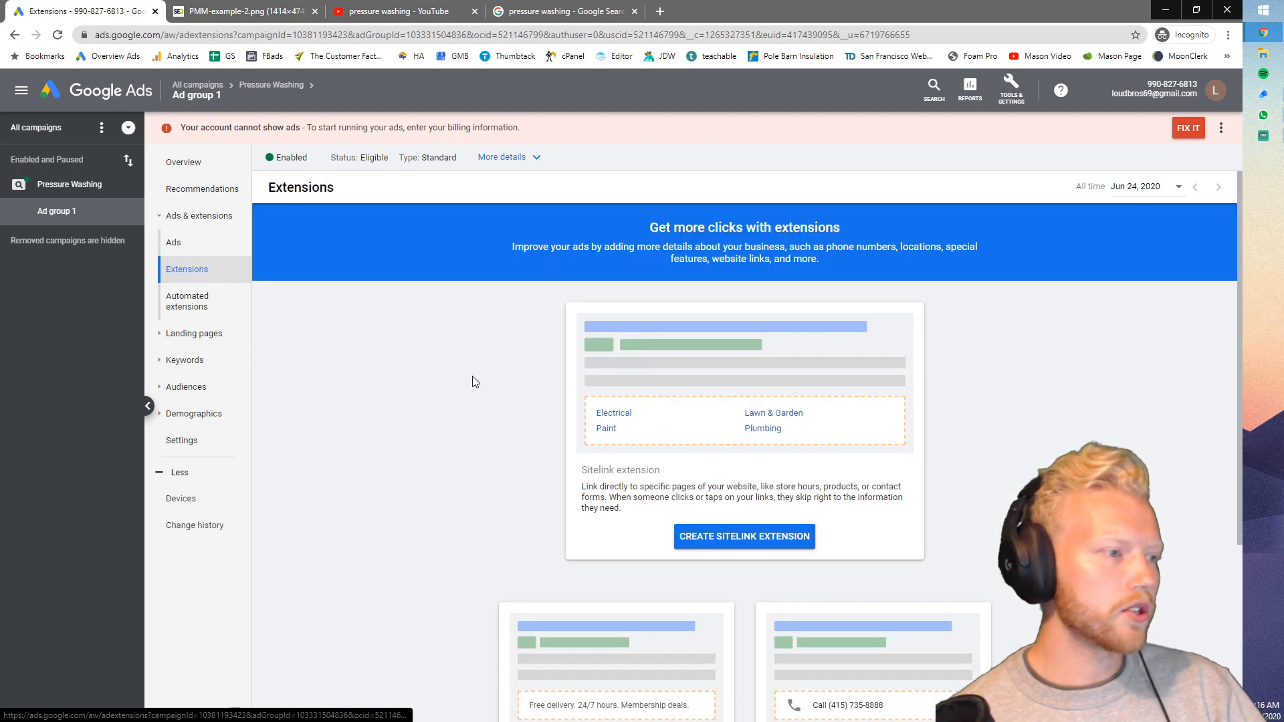
{"action": "scroll", "coordinate": [508, 394], "scroll_direction": "down", "scroll_amount": 3}
{"action": "scroll", "coordinate": [575, 361], "scroll_direction": "up", "scroll_amount": 2}
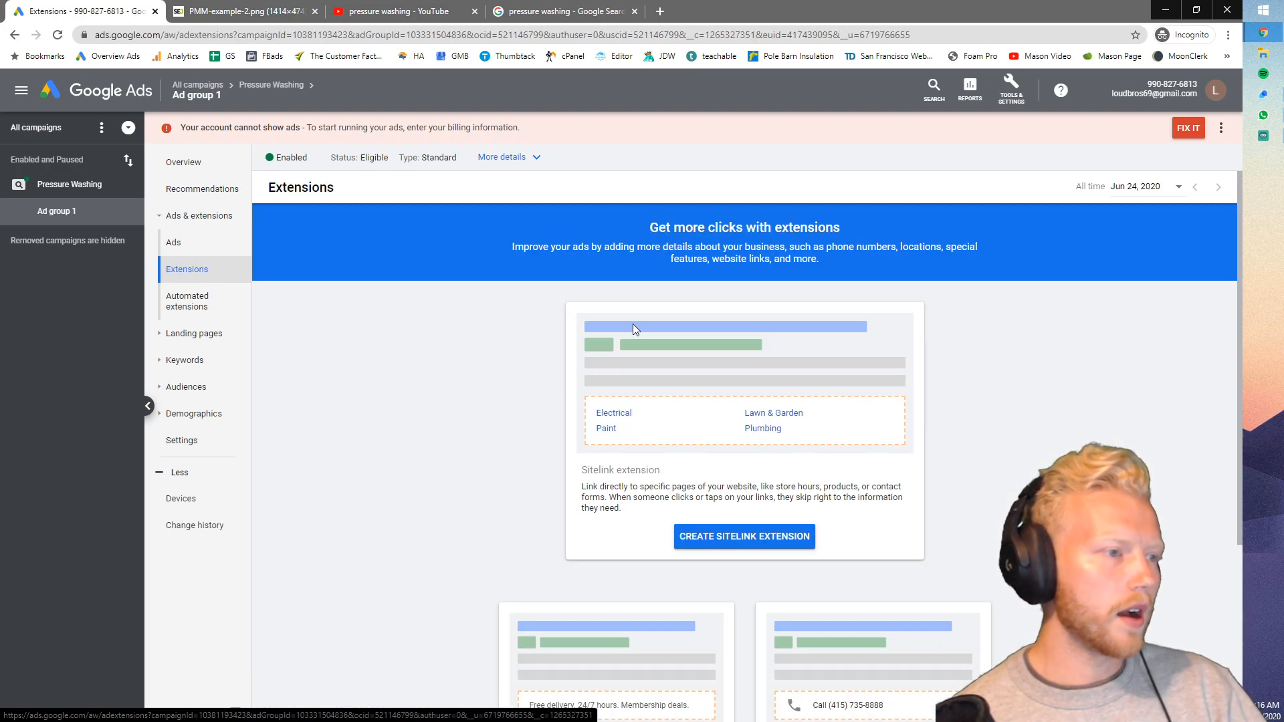
{"action": "scroll", "coordinate": [662, 388], "scroll_direction": "down", "scroll_amount": 3}
{"action": "scroll", "coordinate": [728, 452], "scroll_direction": "down", "scroll_amount": 1}
{"action": "left_click_drag", "start_coordinate": [814, 444], "coordinate": [883, 444]}
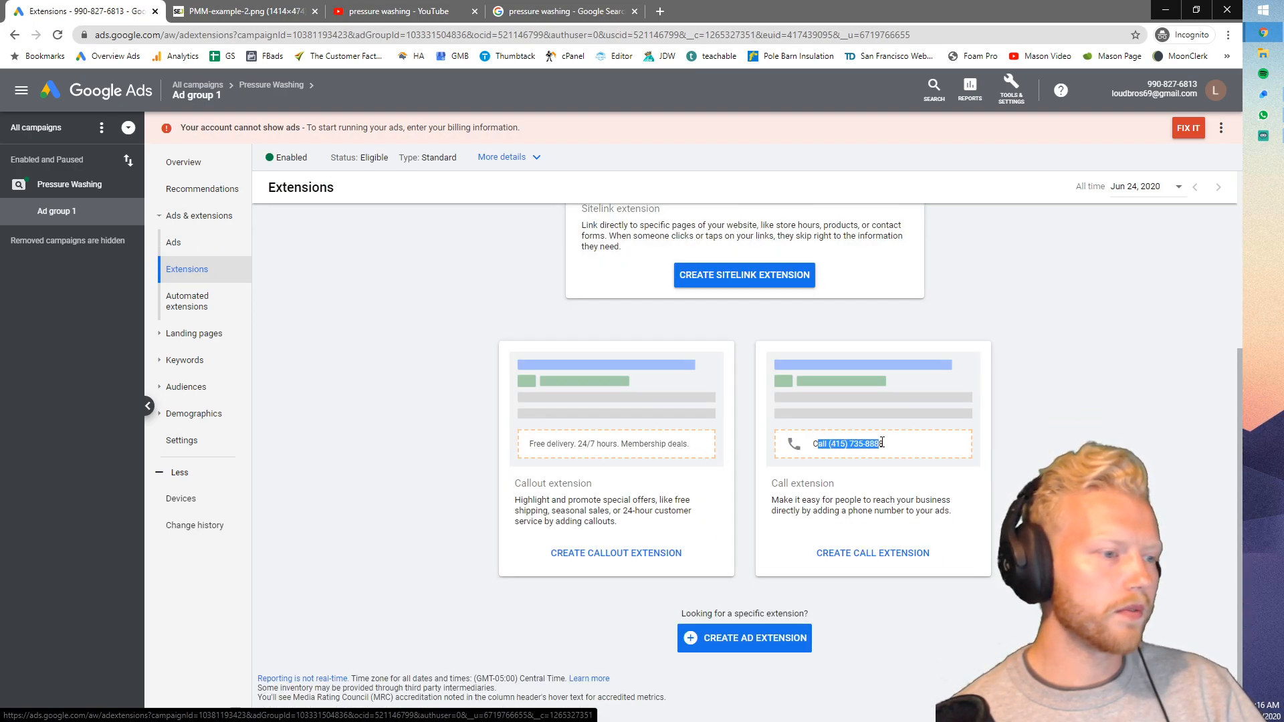
{"action": "left_click", "coordinate": [882, 444]}
{"action": "left_click_drag", "start_coordinate": [532, 445], "coordinate": [661, 447]}
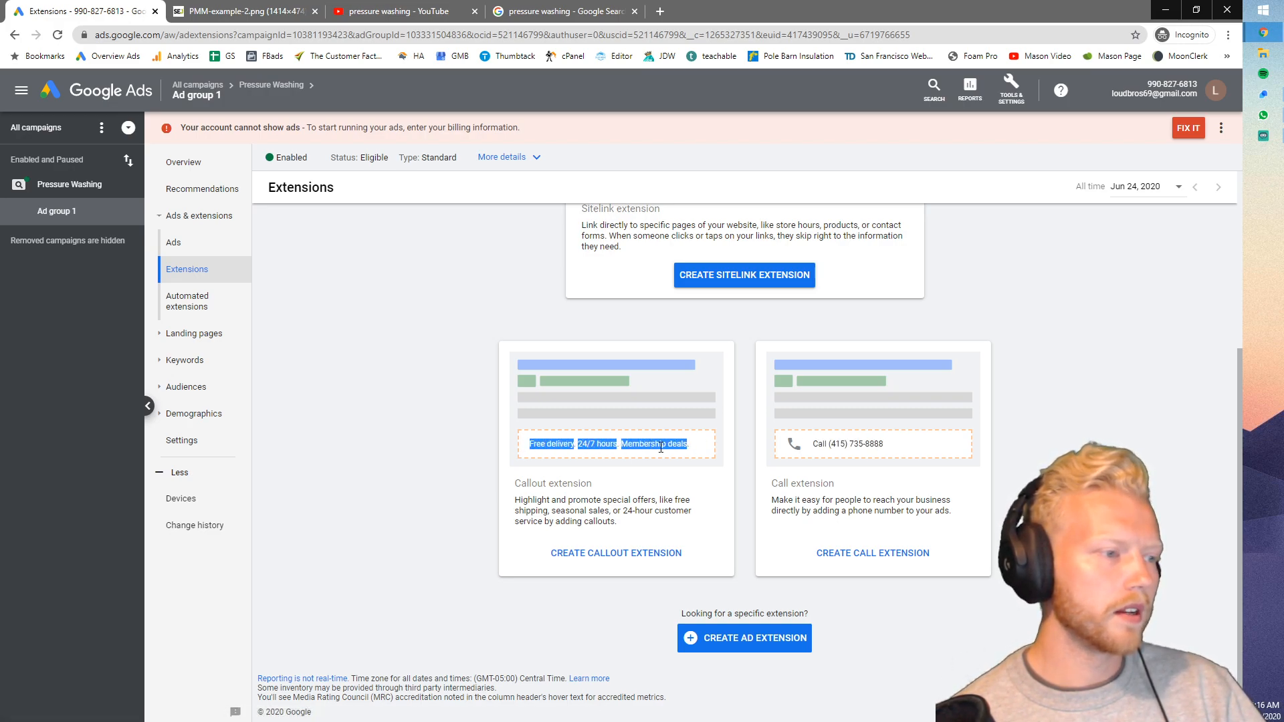
{"action": "left_click", "coordinate": [663, 446]}
{"action": "scroll", "coordinate": [464, 436], "scroll_direction": "up", "scroll_amount": 4}
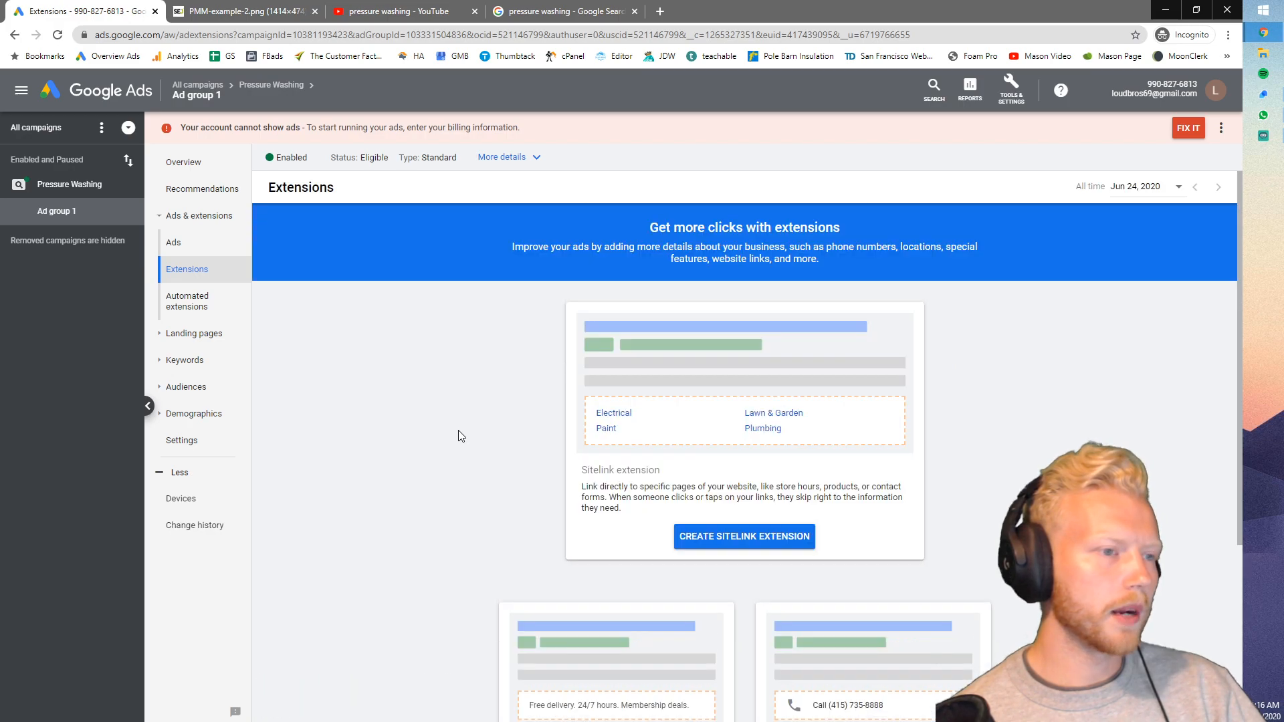
- Examine the sitelinks under the first ad in the pressure washing Google results, and return to the Google Ads extensions
{"action": "left_click", "coordinate": [567, 11]}
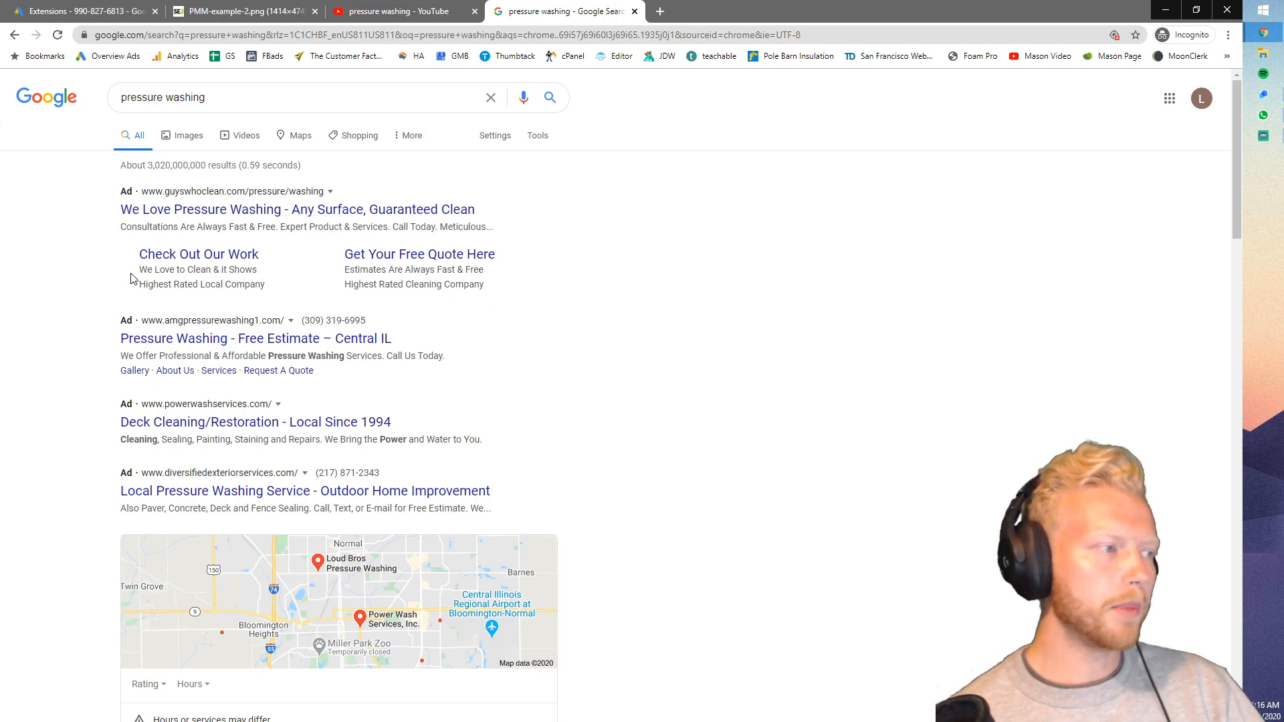
{"action": "left_click_drag", "start_coordinate": [349, 271], "coordinate": [473, 289]}
{"action": "left_click", "coordinate": [476, 285]}
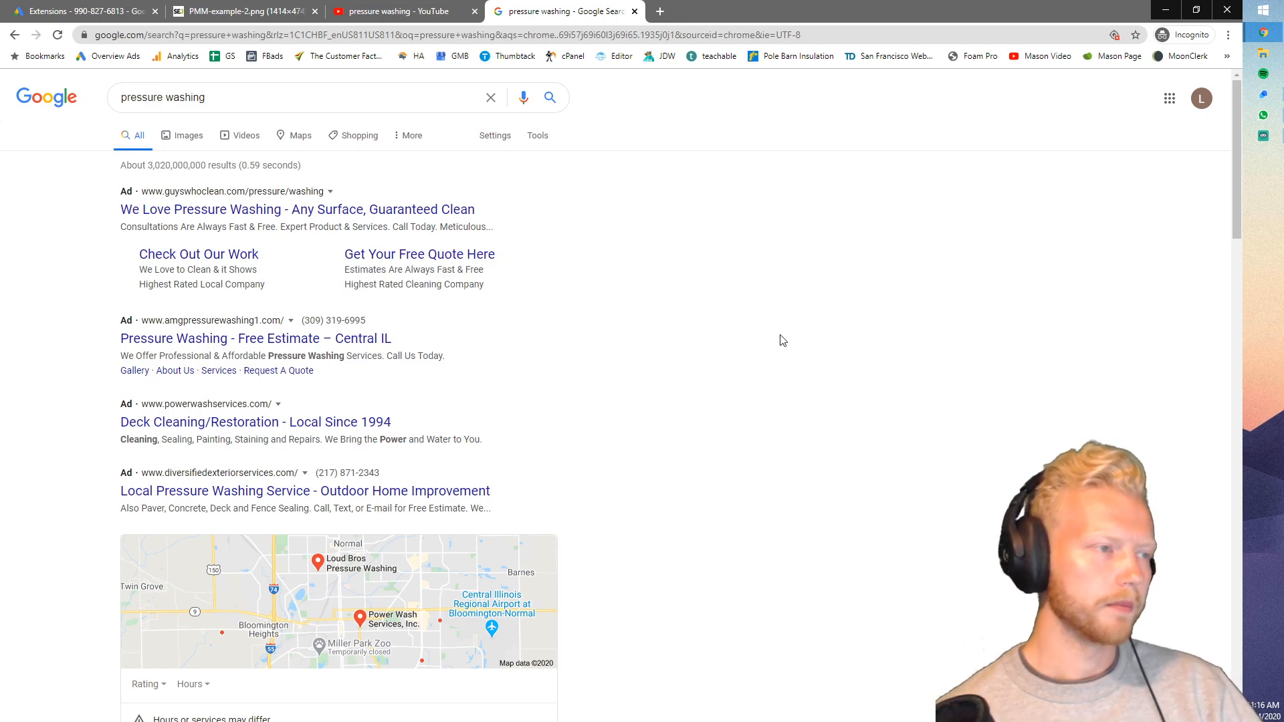
{"action": "left_click", "coordinate": [383, 8]}
{"action": "left_click", "coordinate": [227, 9]}
{"action": "left_click", "coordinate": [102, 8]}
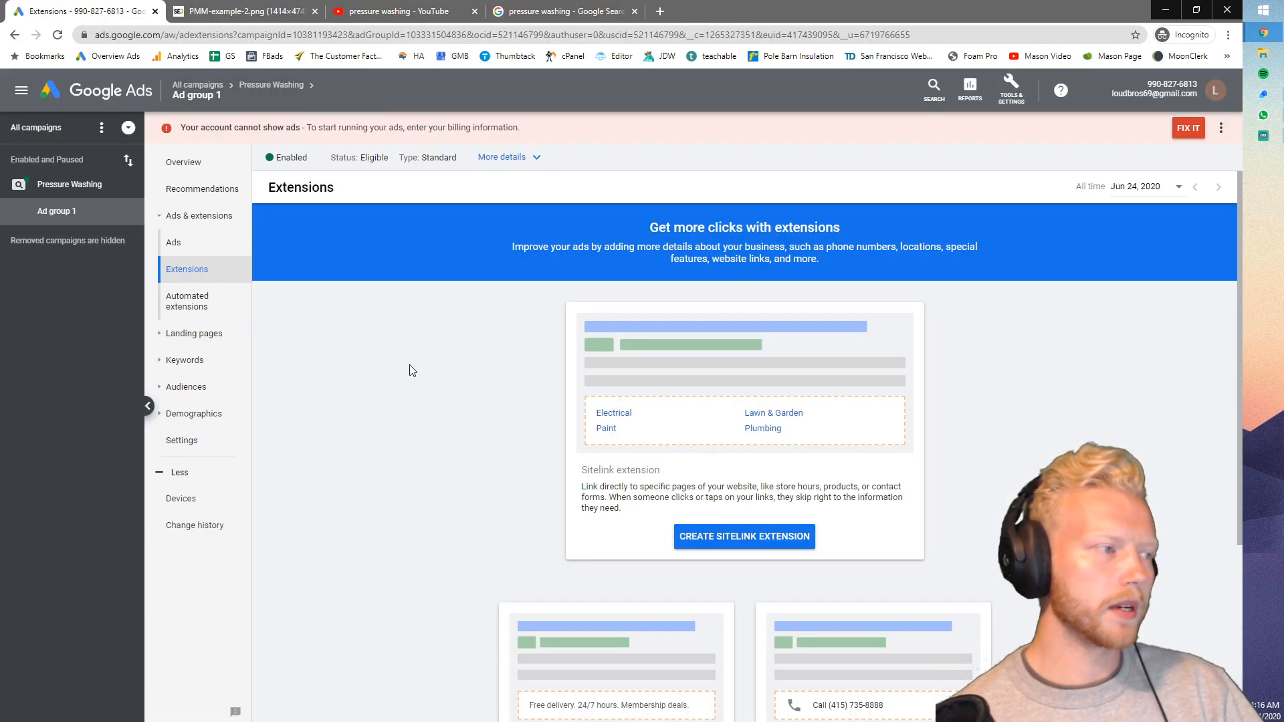
- Change Ad group 1's Pressure Washing search keyword to phrase match, written as "Pressure Washing" in quotation marks, and save it
{"action": "left_click", "coordinate": [193, 360]}
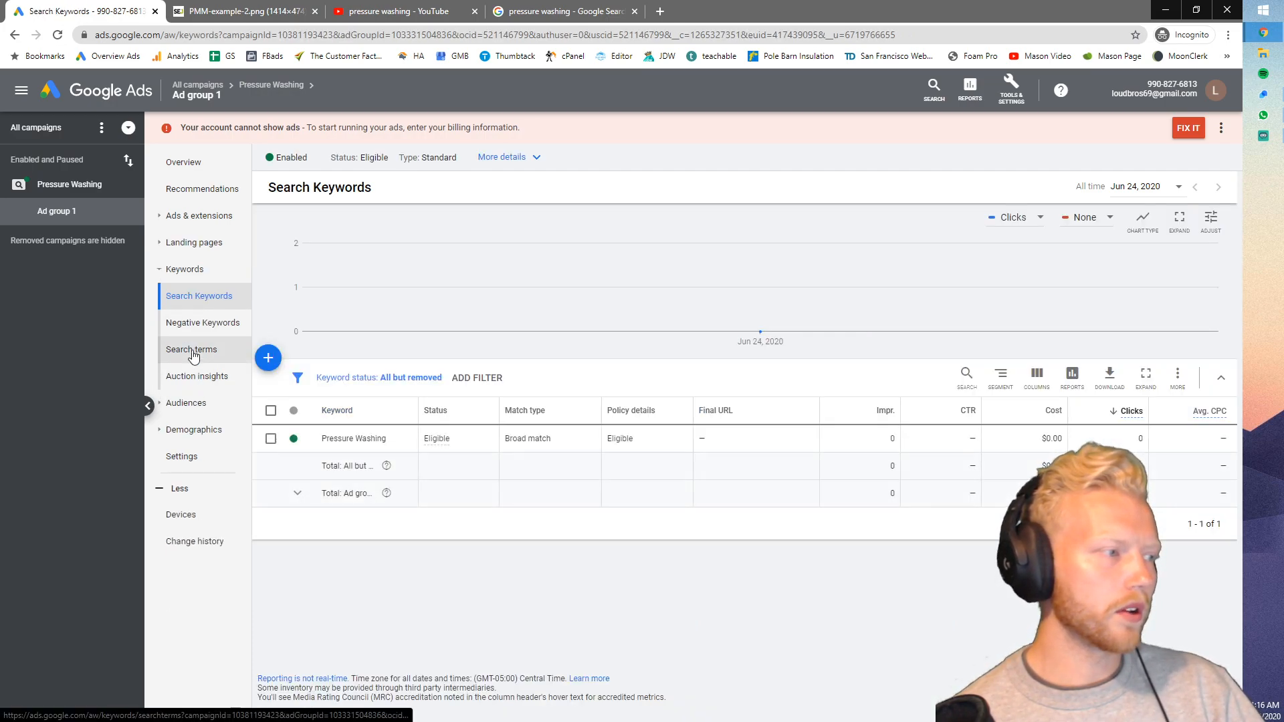
{"action": "left_click", "coordinate": [408, 439]}
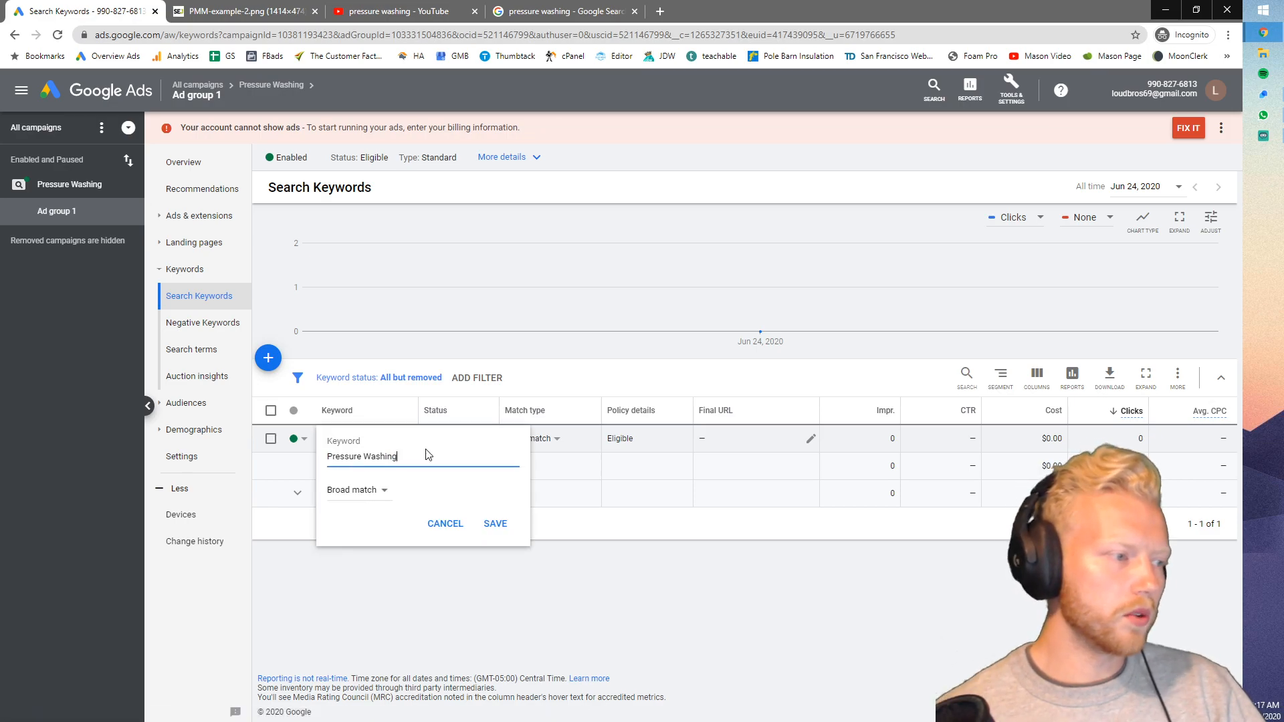
{"action": "type", "text": "\""}
{"action": "left_click", "coordinate": [358, 490]}
{"action": "left_click", "coordinate": [367, 527]}
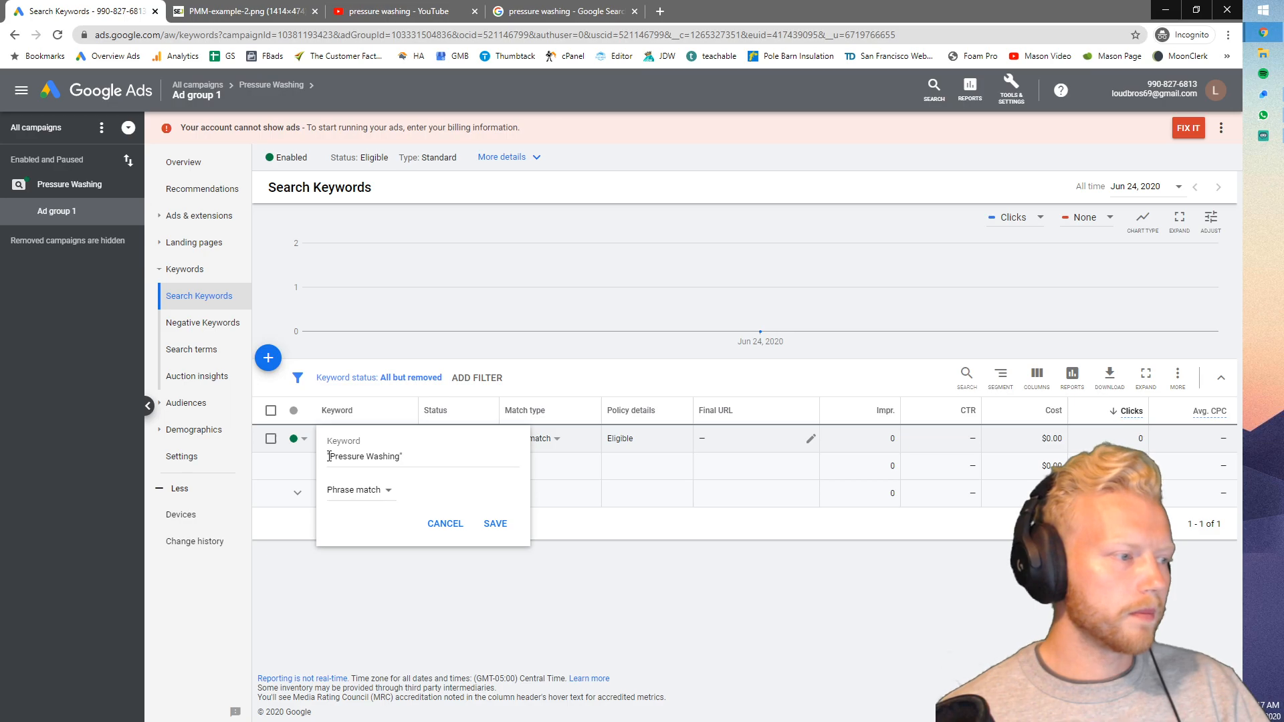
{"action": "left_click", "coordinate": [356, 490]}
{"action": "left_click", "coordinate": [351, 526]}
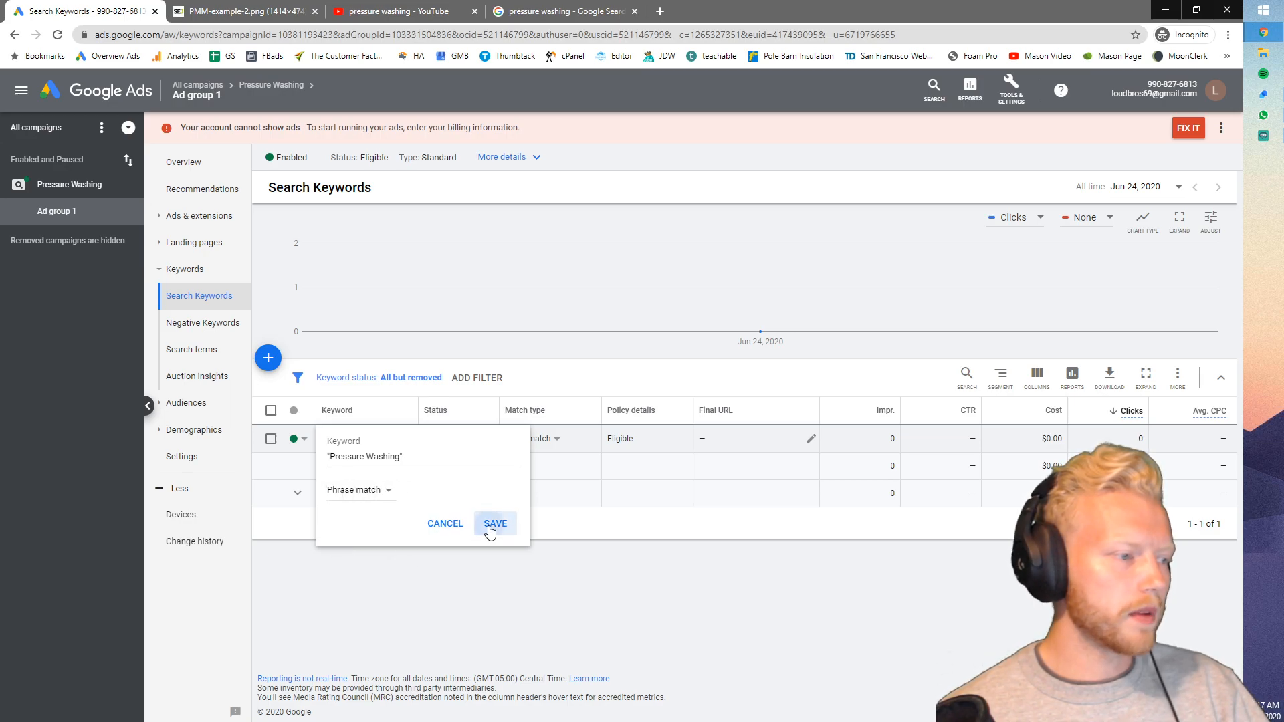
{"action": "left_click", "coordinate": [495, 524]}
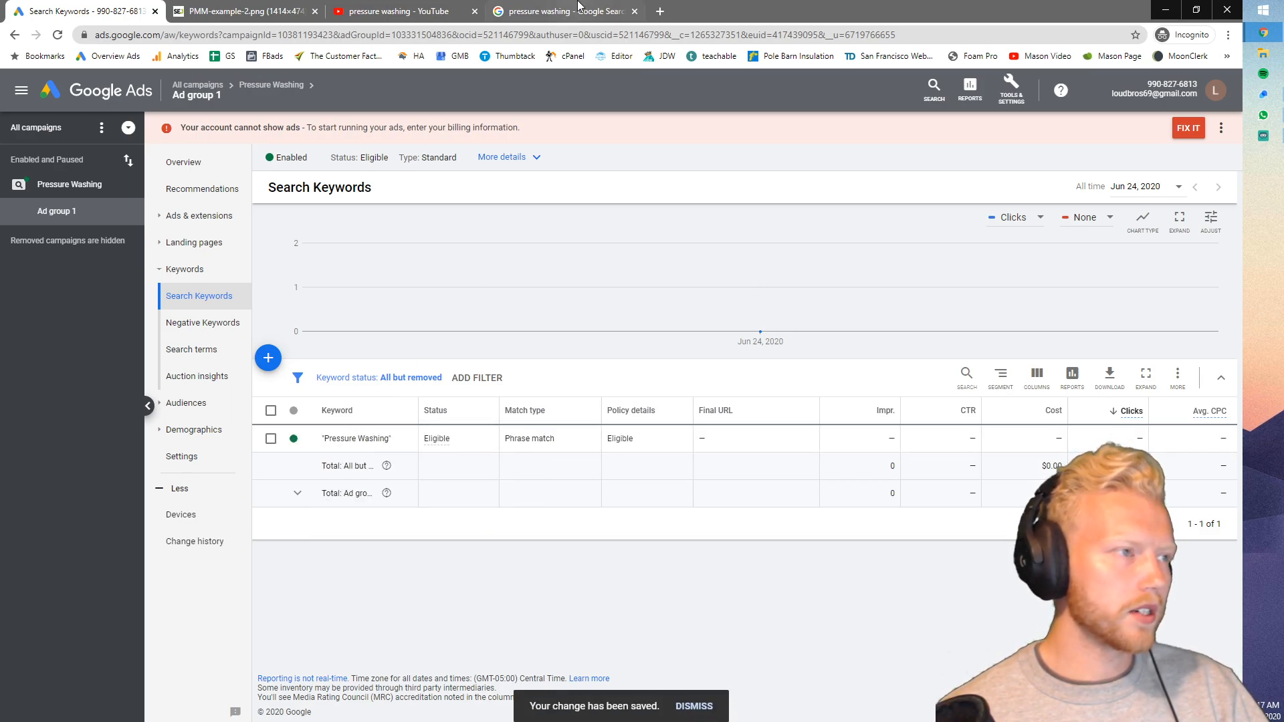
- Review the keyword match type syntax table in PMM-example-2.png, and open Ad group 1's negative keywords in Google Ads
{"action": "left_click", "coordinate": [282, 7]}
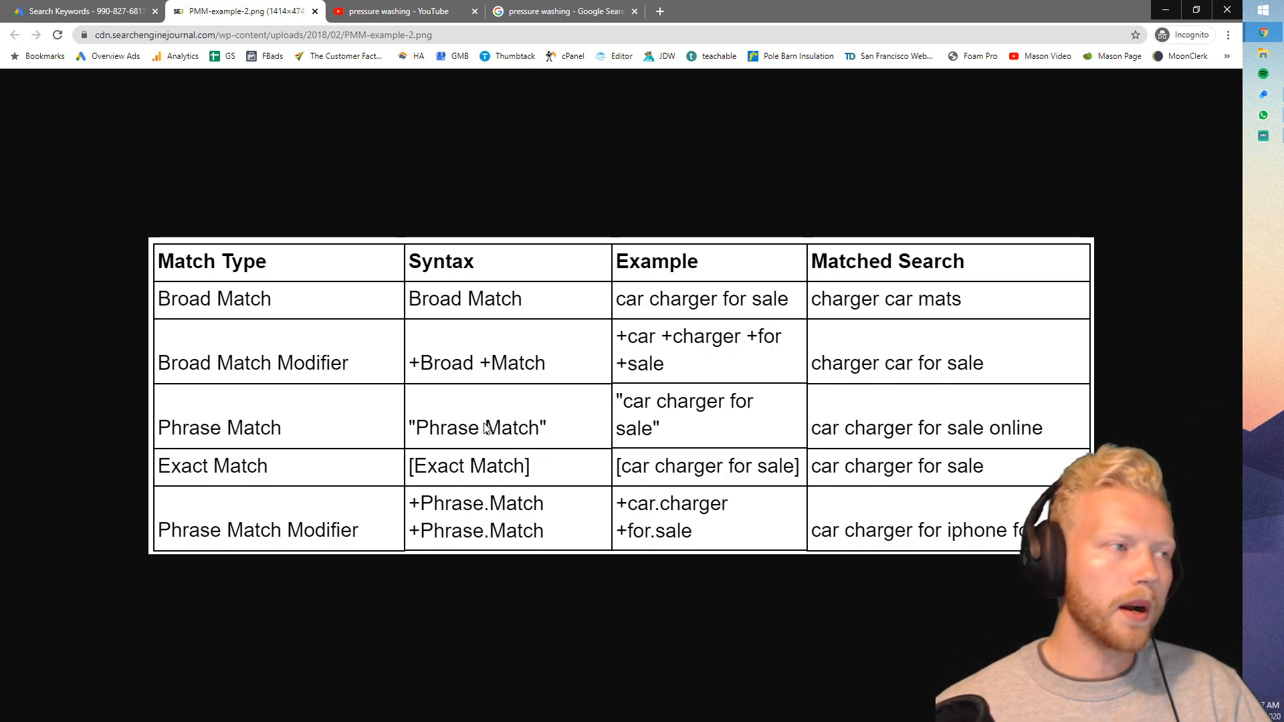
{"action": "key", "text": "ctrl+shift+Tab"}
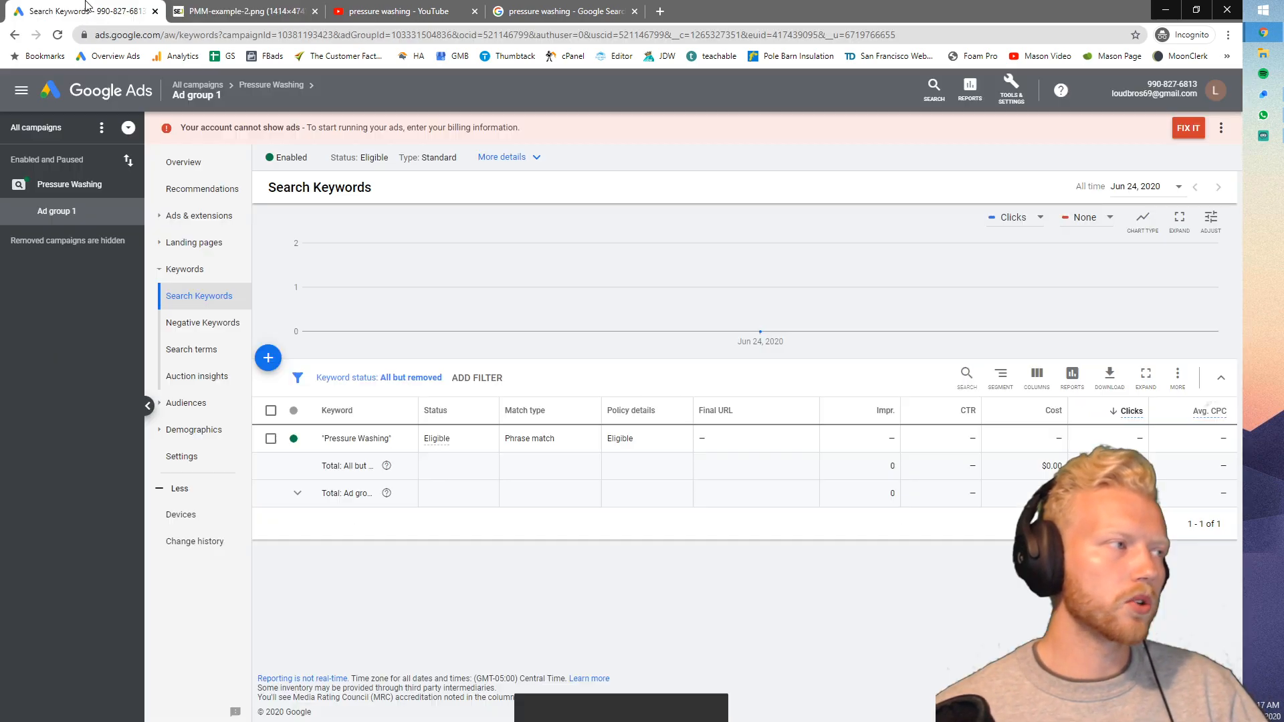
{"action": "left_click", "coordinate": [171, 324]}
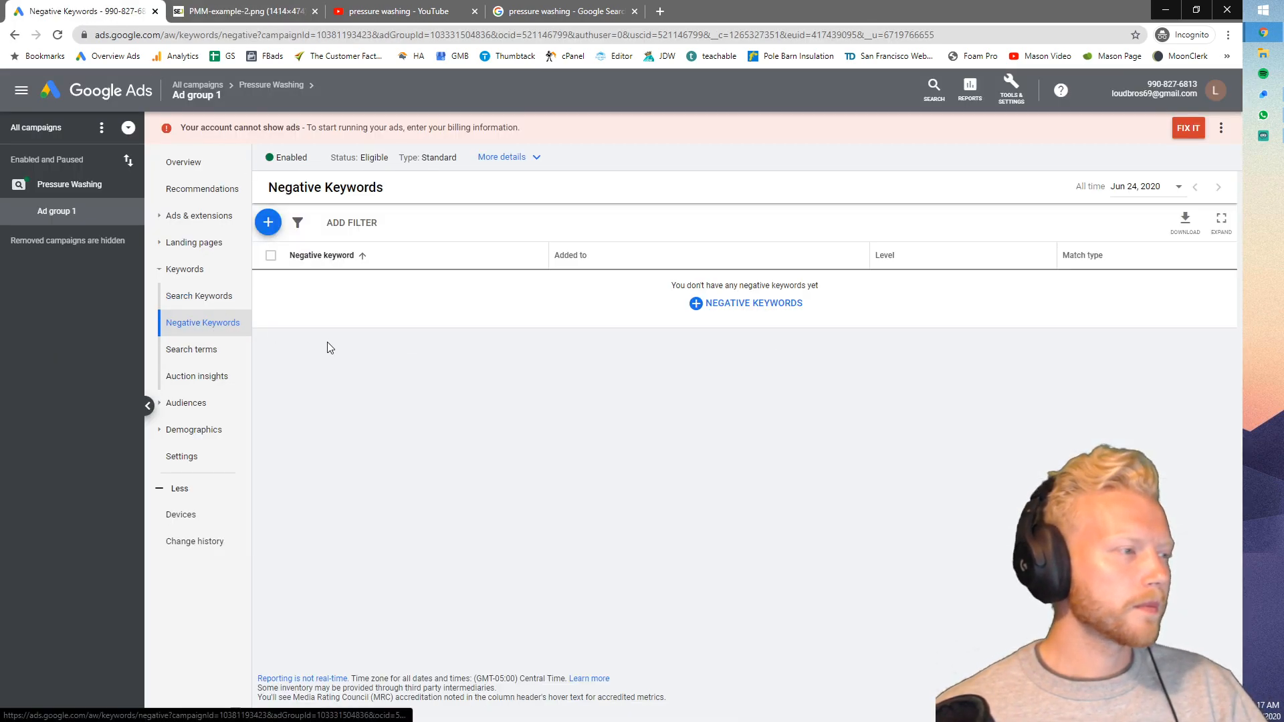
{"action": "double_click", "coordinate": [286, 189]}
{"action": "triple_click", "coordinate": [287, 190]}
{"action": "left_click", "coordinate": [298, 190]}
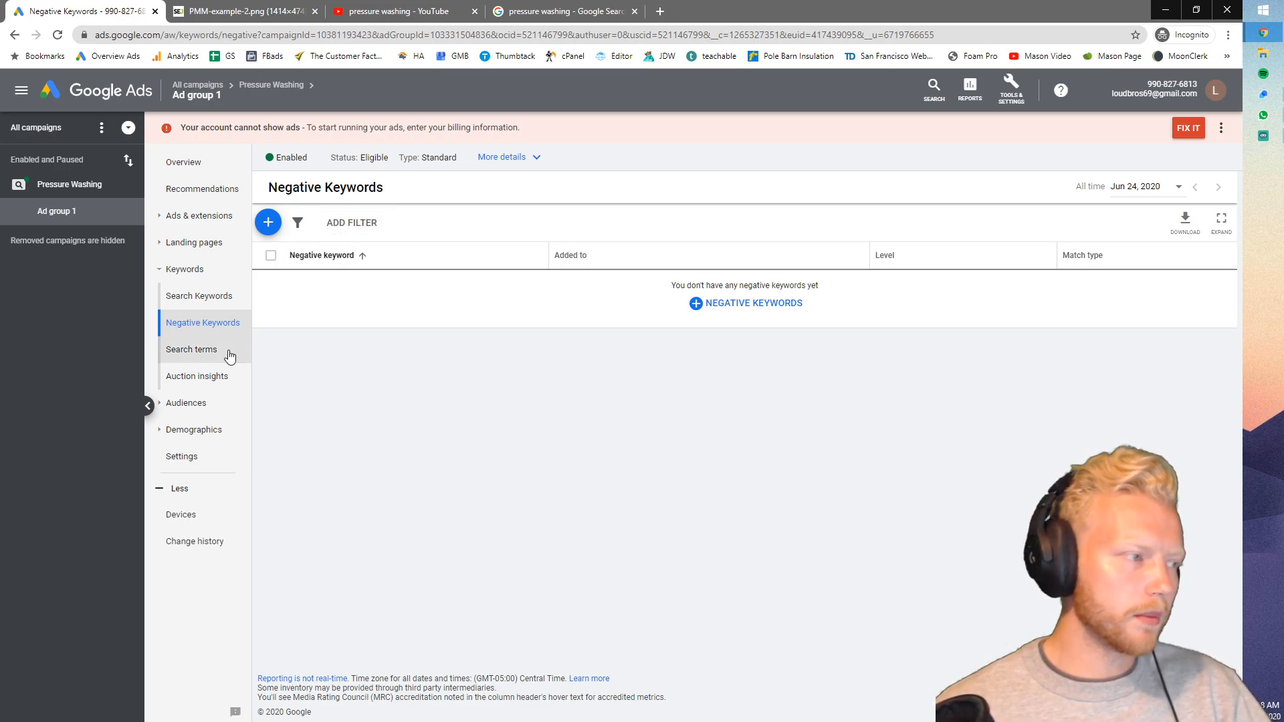
- Look through Ad group 1's audiences, demographics and settings, and return to its audiences
{"action": "left_click", "coordinate": [194, 404]}
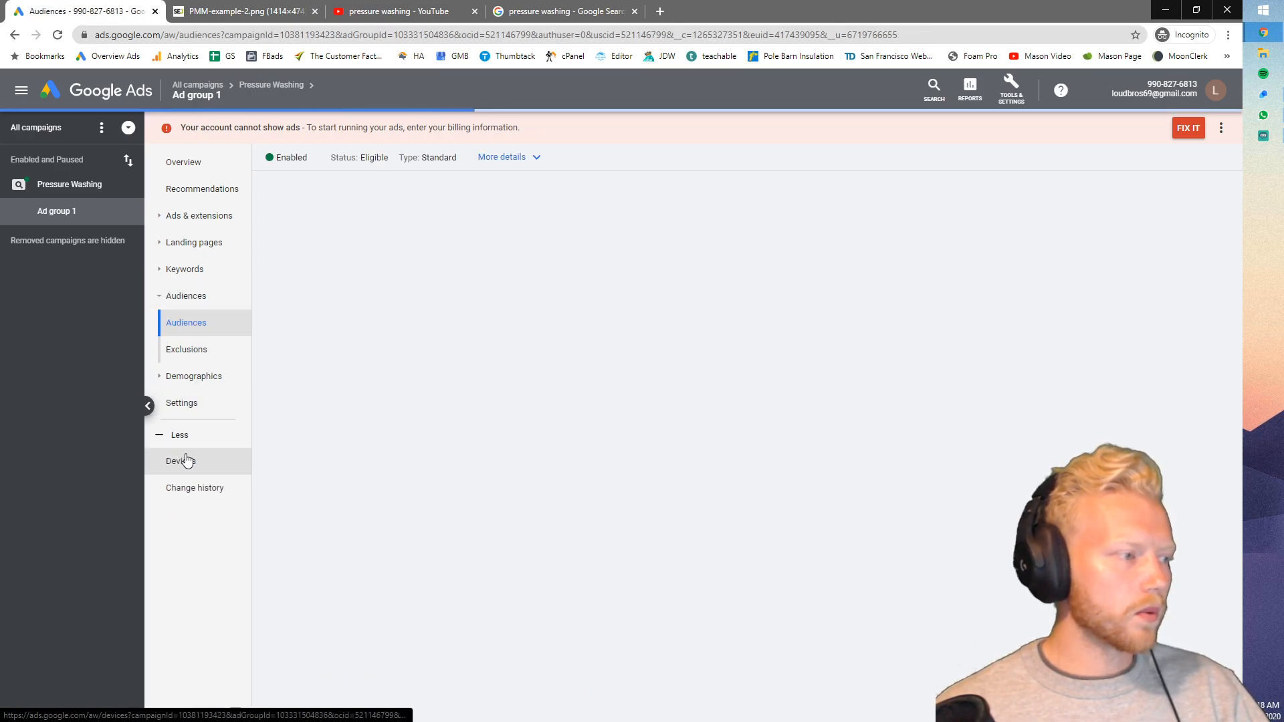
{"action": "left_click", "coordinate": [199, 377]}
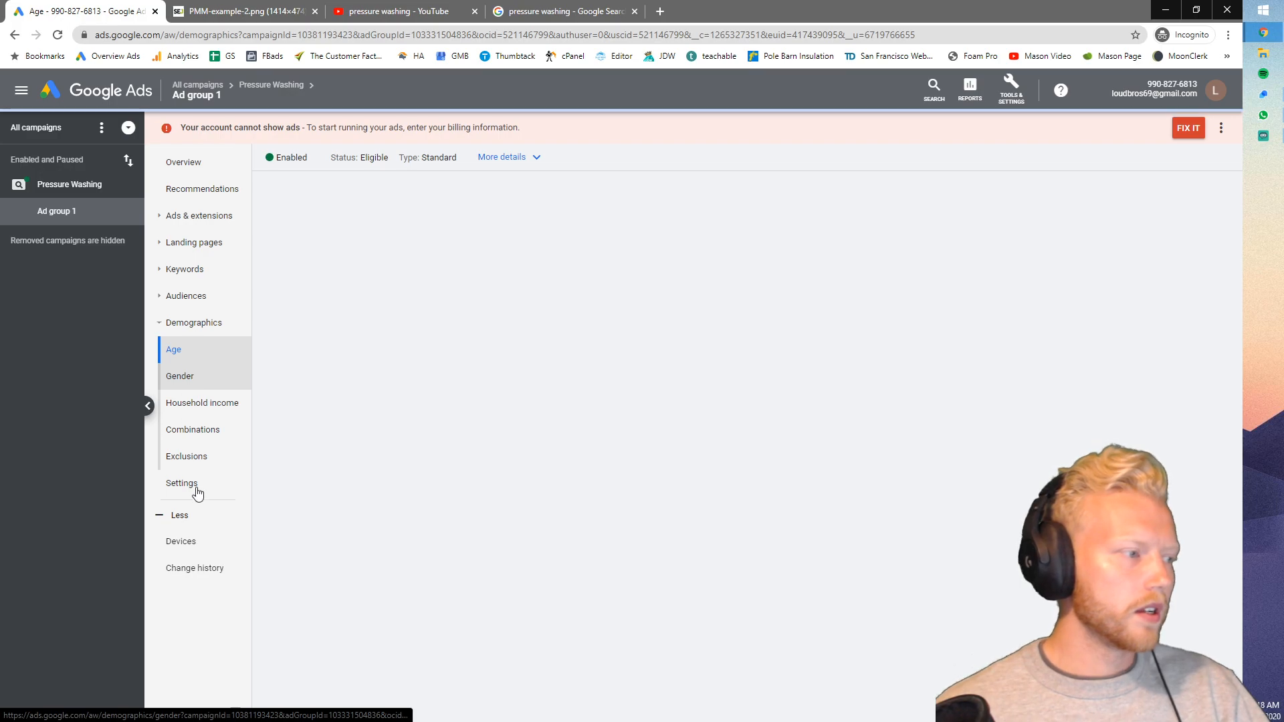
{"action": "left_click", "coordinate": [187, 488]}
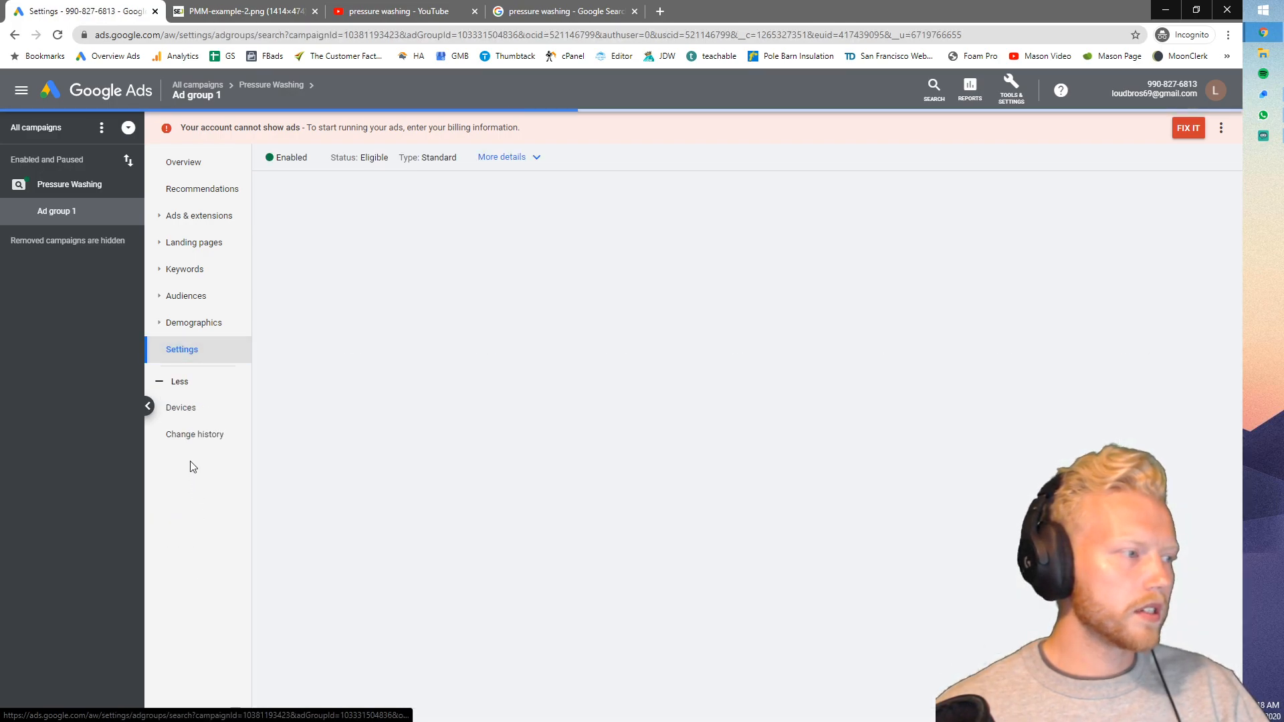
{"action": "left_click", "coordinate": [186, 301]}
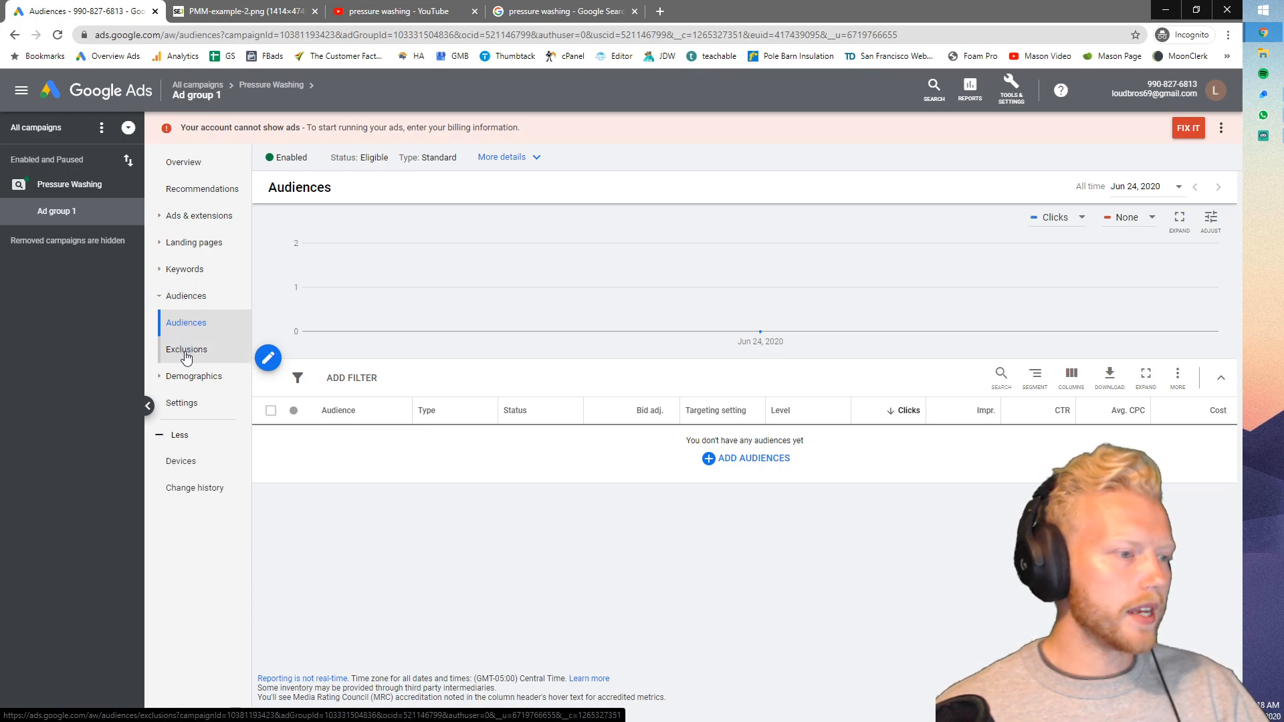
- Exclude the 18 - 24 age range from Ad group 1 in its age demographics
{"action": "left_click", "coordinate": [188, 375]}
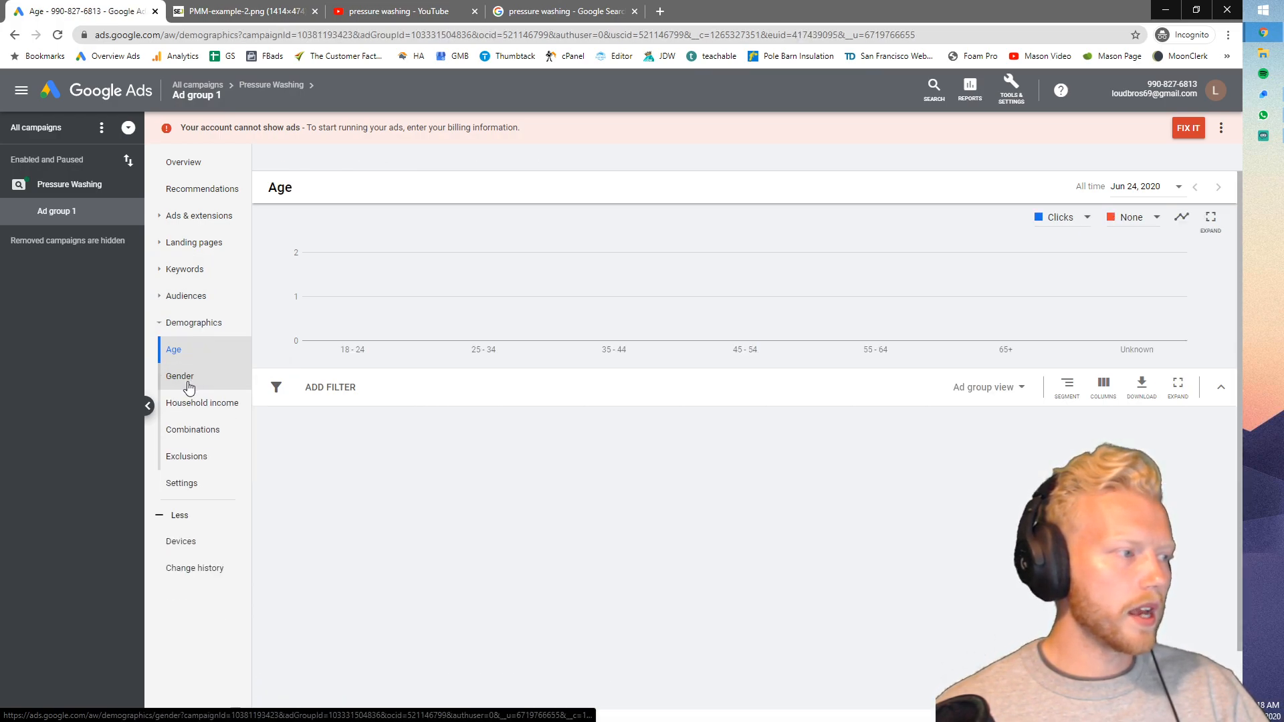
{"action": "left_click", "coordinate": [271, 448]}
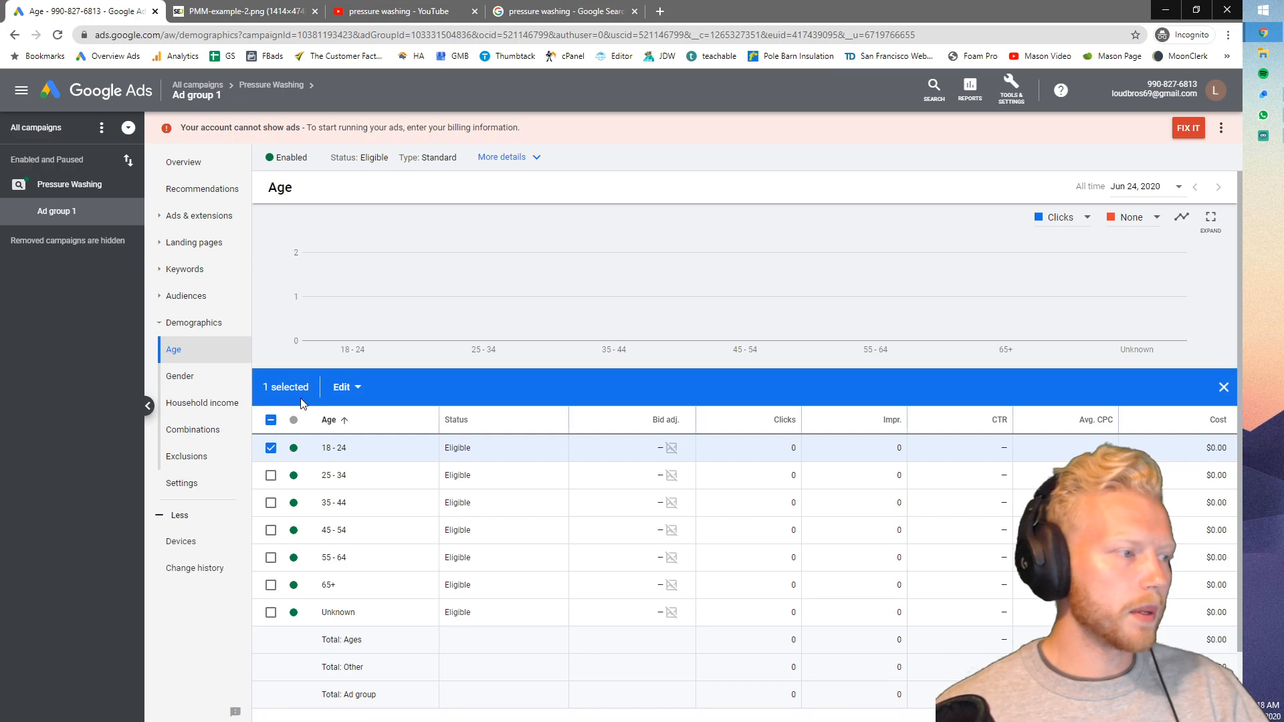
{"action": "left_click", "coordinate": [341, 387]}
{"action": "left_click", "coordinate": [341, 439]}
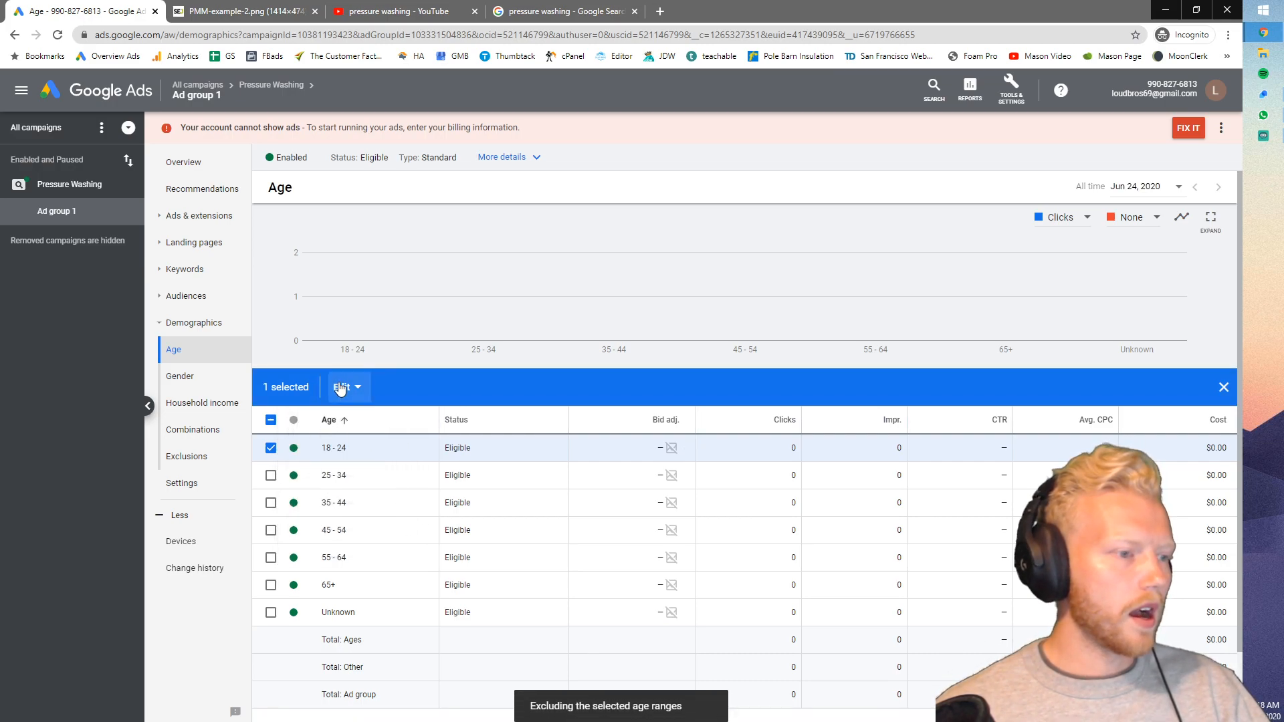
{"action": "left_click_drag", "start_coordinate": [339, 445], "coordinate": [322, 447]}
{"action": "left_click", "coordinate": [334, 448]}
{"action": "triple_click", "coordinate": [332, 448]}
{"action": "left_click", "coordinate": [330, 448]}
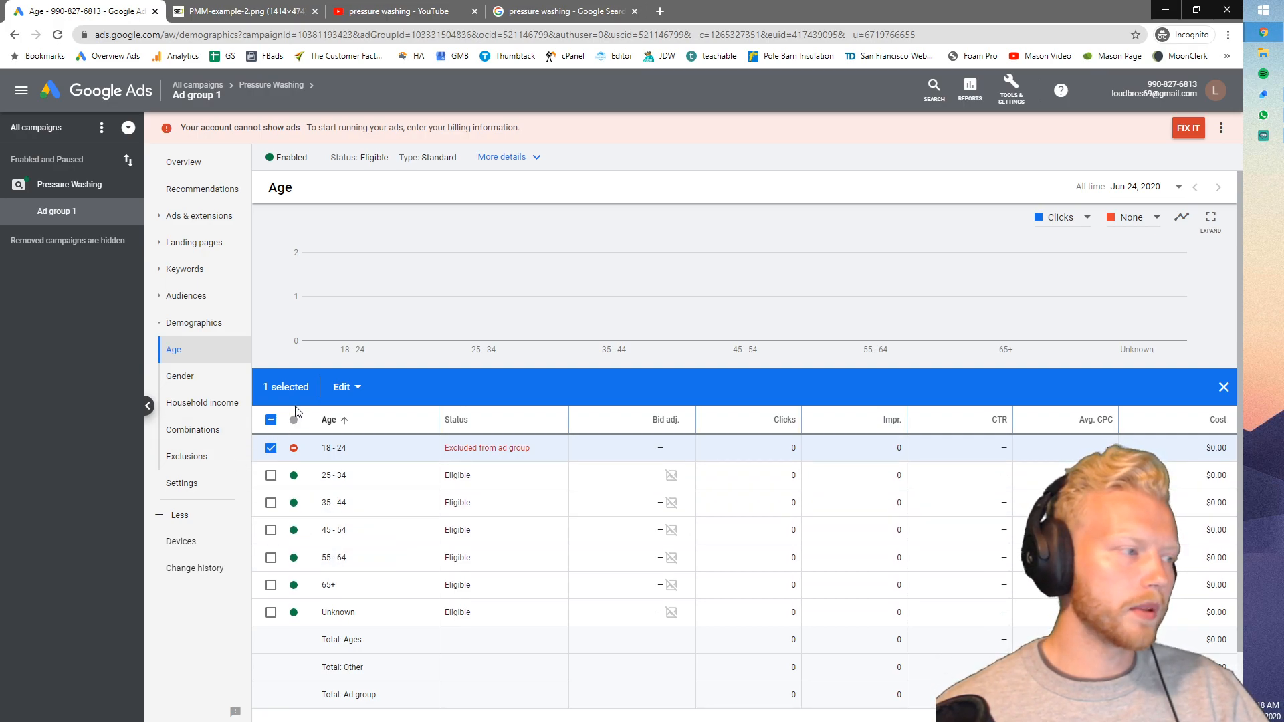
{"action": "scroll", "coordinate": [301, 415], "scroll_direction": "down", "scroll_amount": 1}
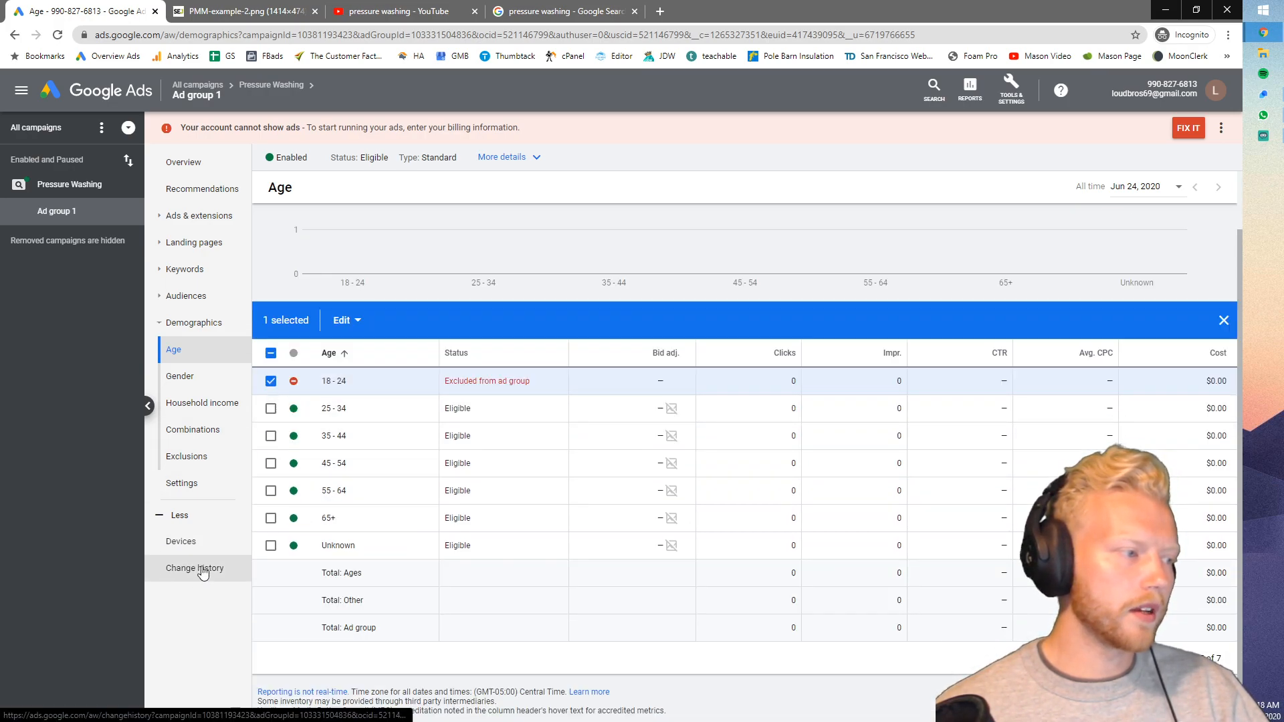
- Look through Ad group 1's settings, audiences and demographics, and return to its age ranges
{"action": "left_click", "coordinate": [187, 483]}
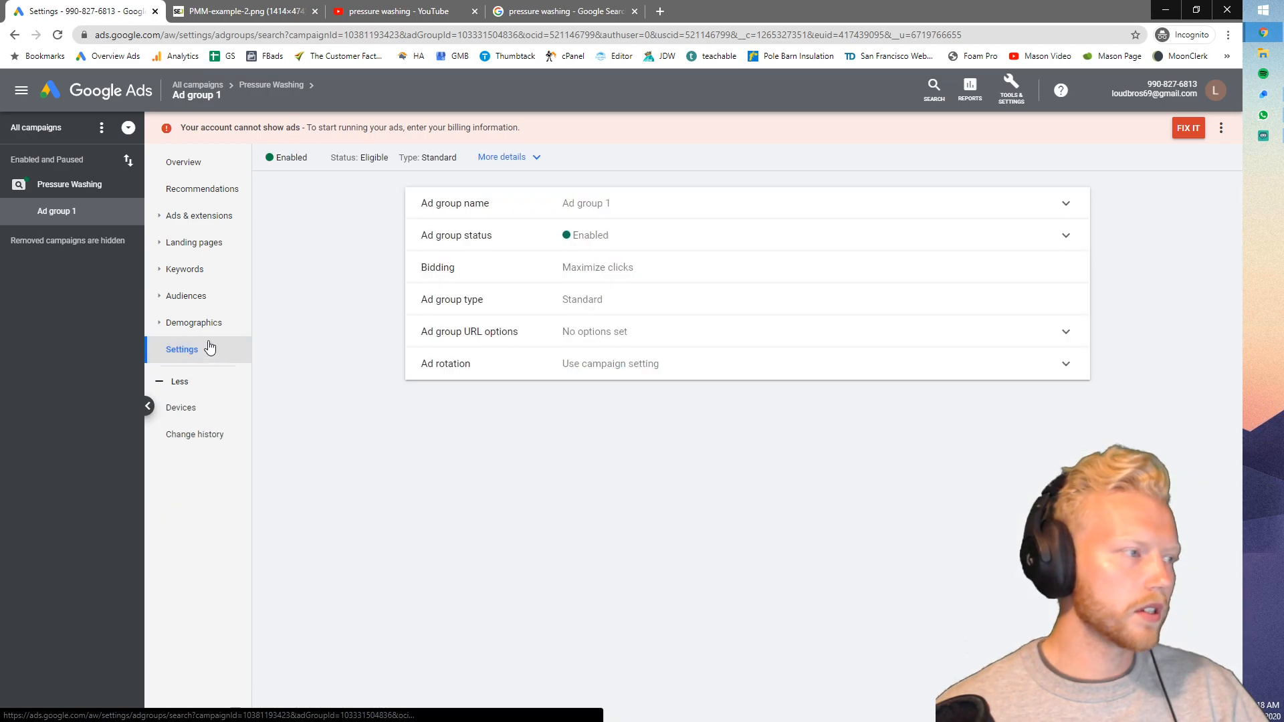
{"action": "left_click", "coordinate": [191, 300]}
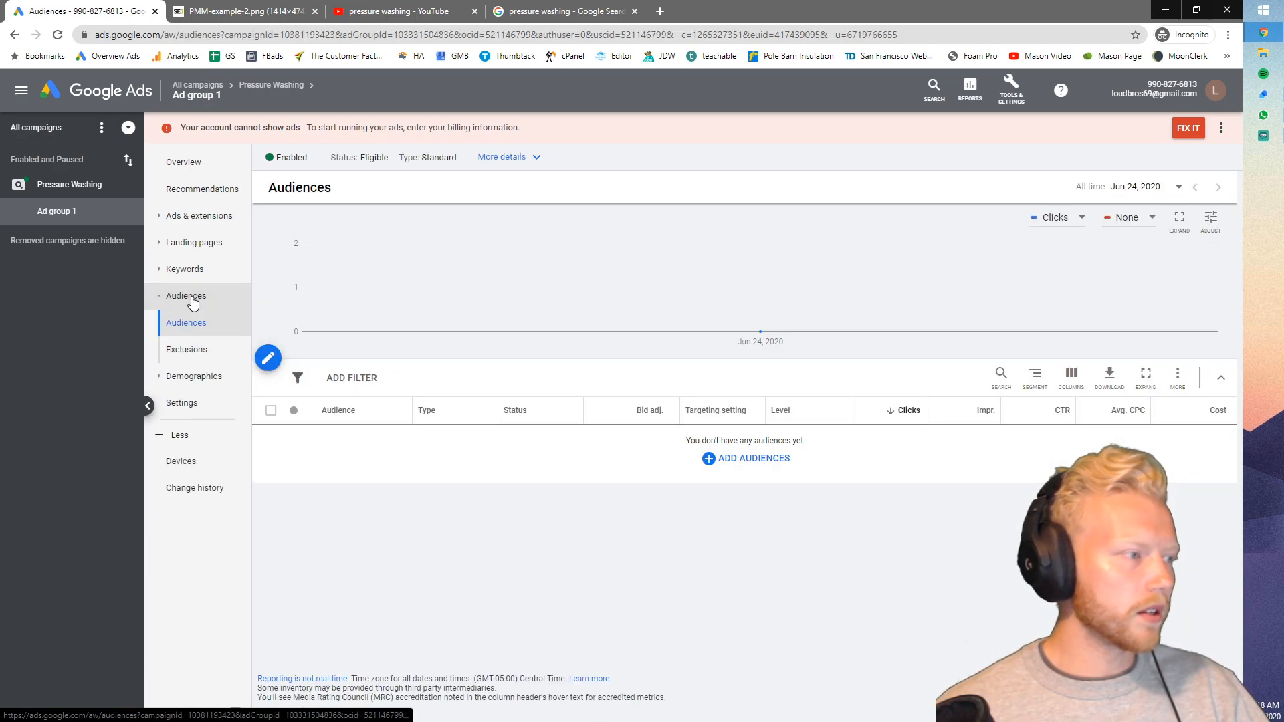
{"action": "left_click", "coordinate": [197, 378]}
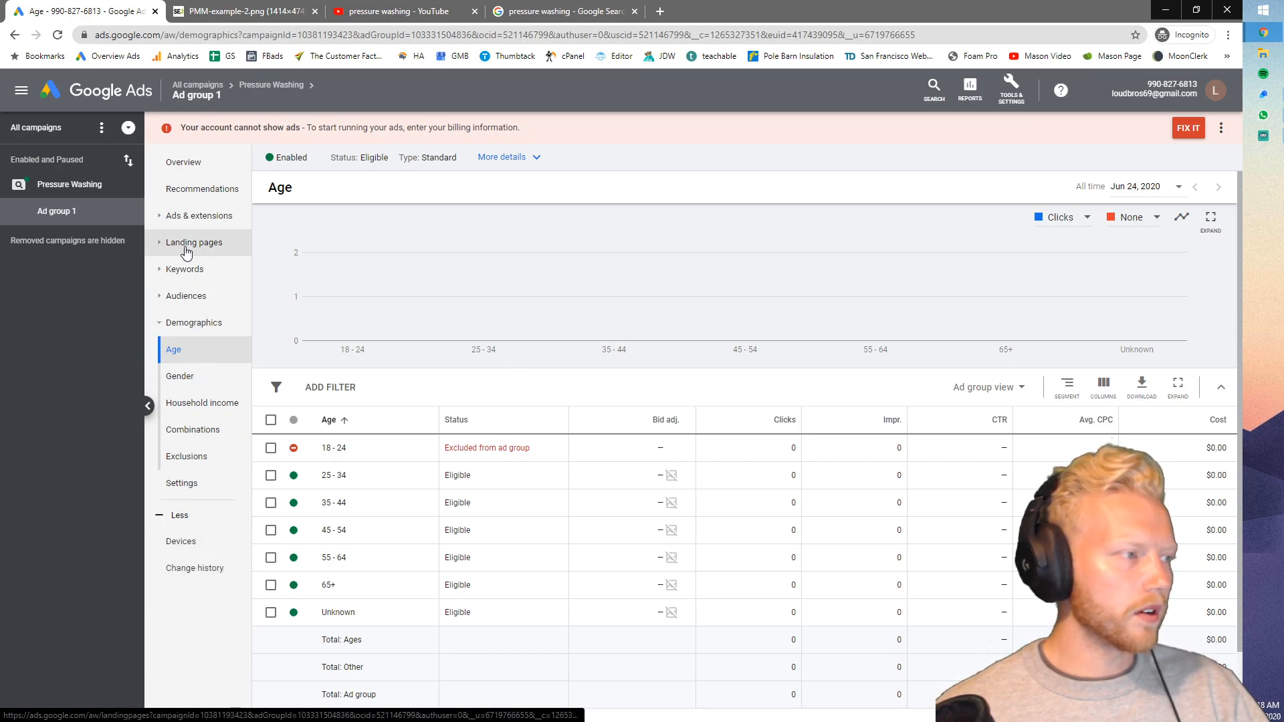
{"action": "left_click", "coordinate": [188, 296]}
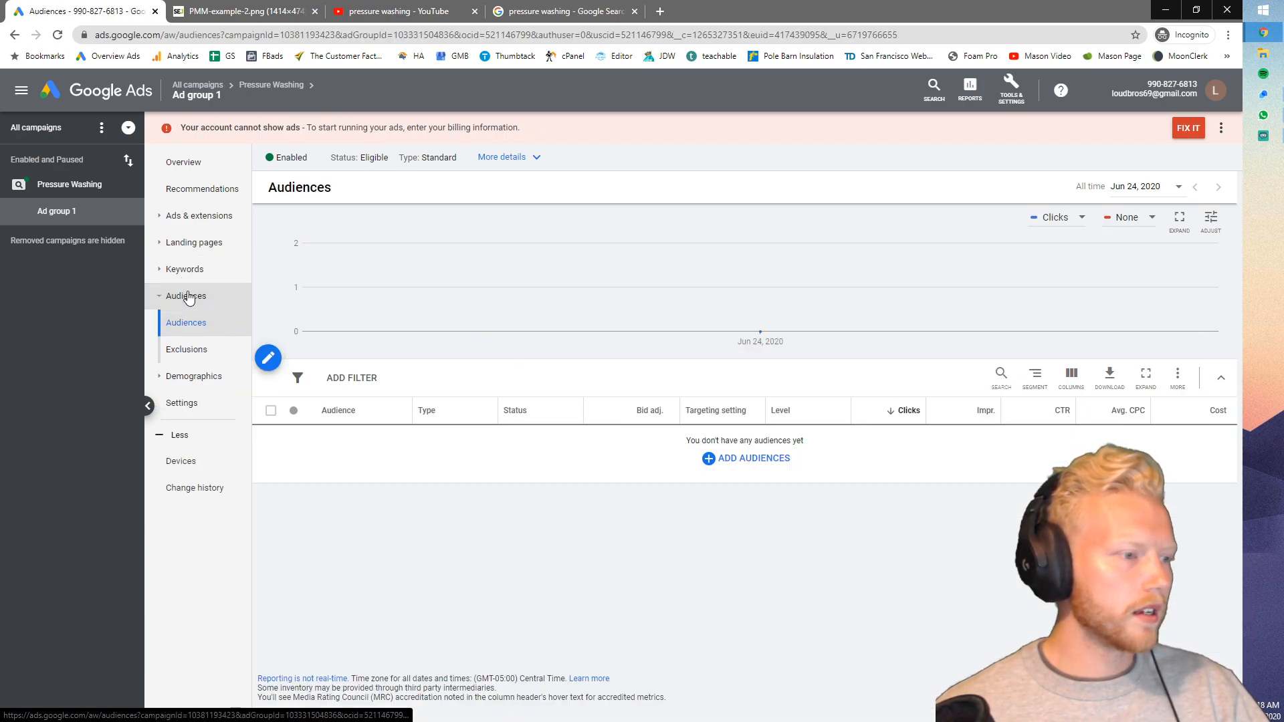
{"action": "left_click", "coordinate": [181, 403]}
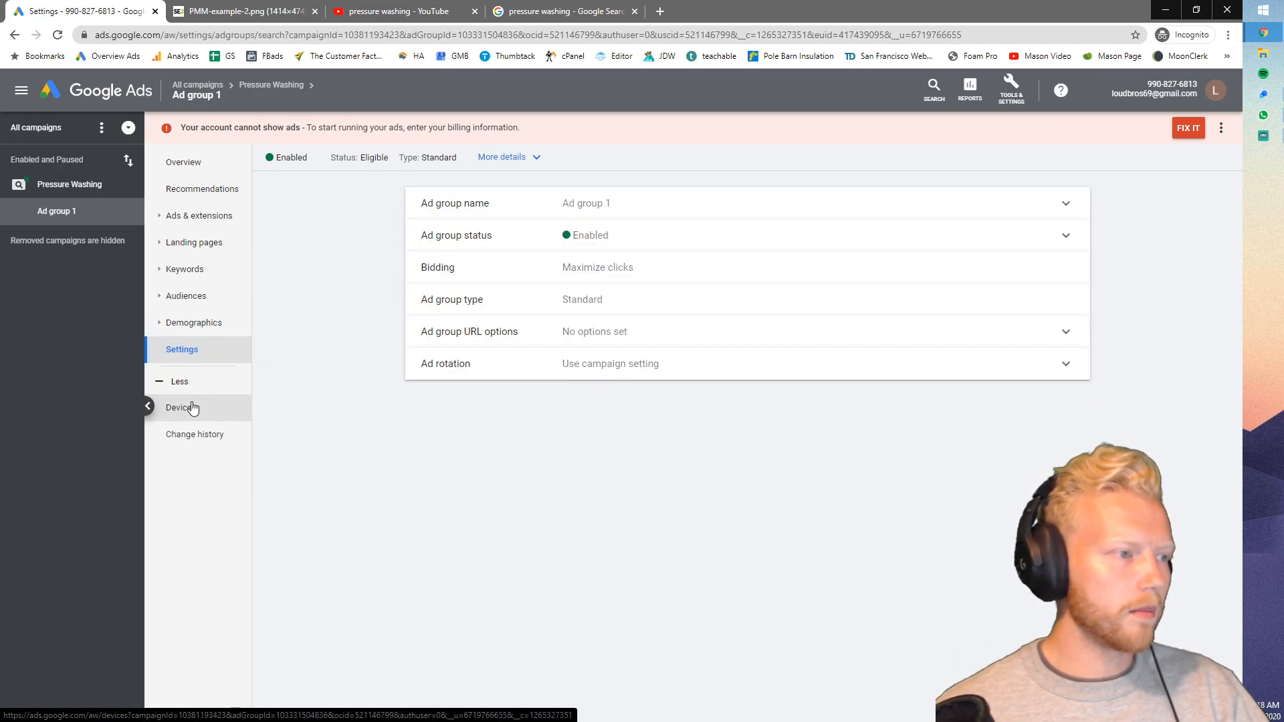
{"action": "left_click", "coordinate": [194, 324]}
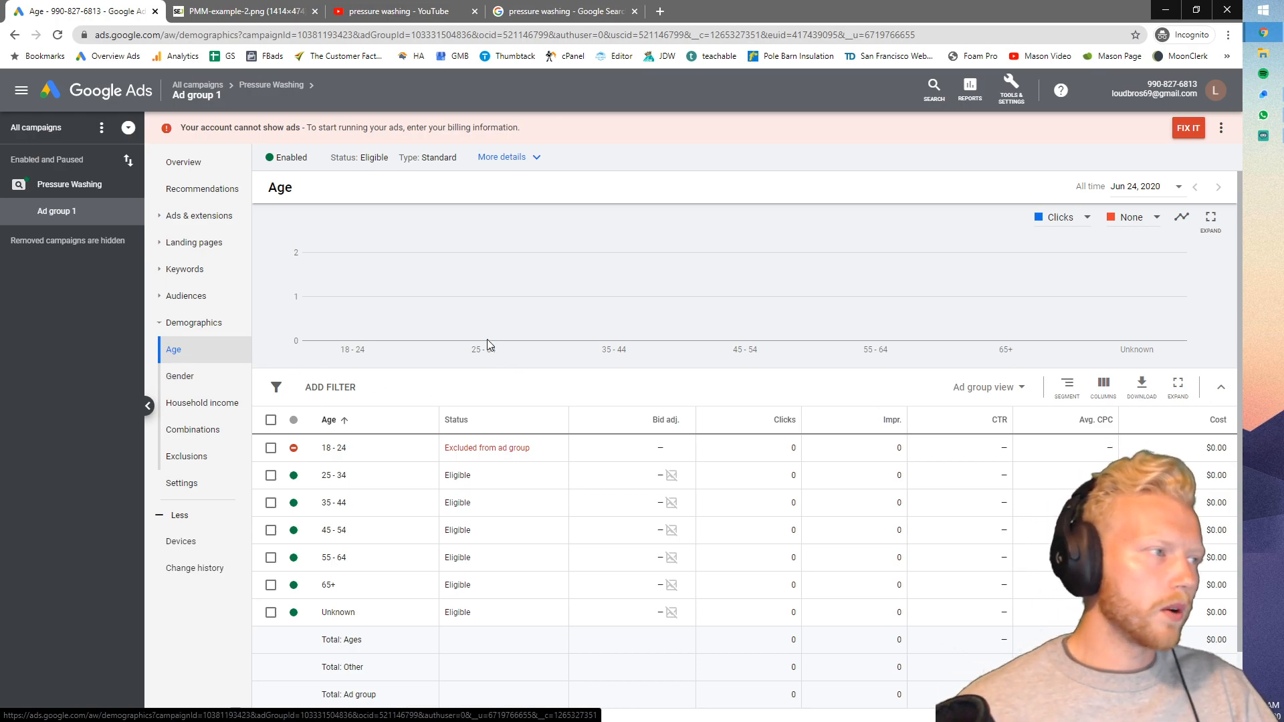
{"action": "mouse_move", "coordinate": [488, 341]}
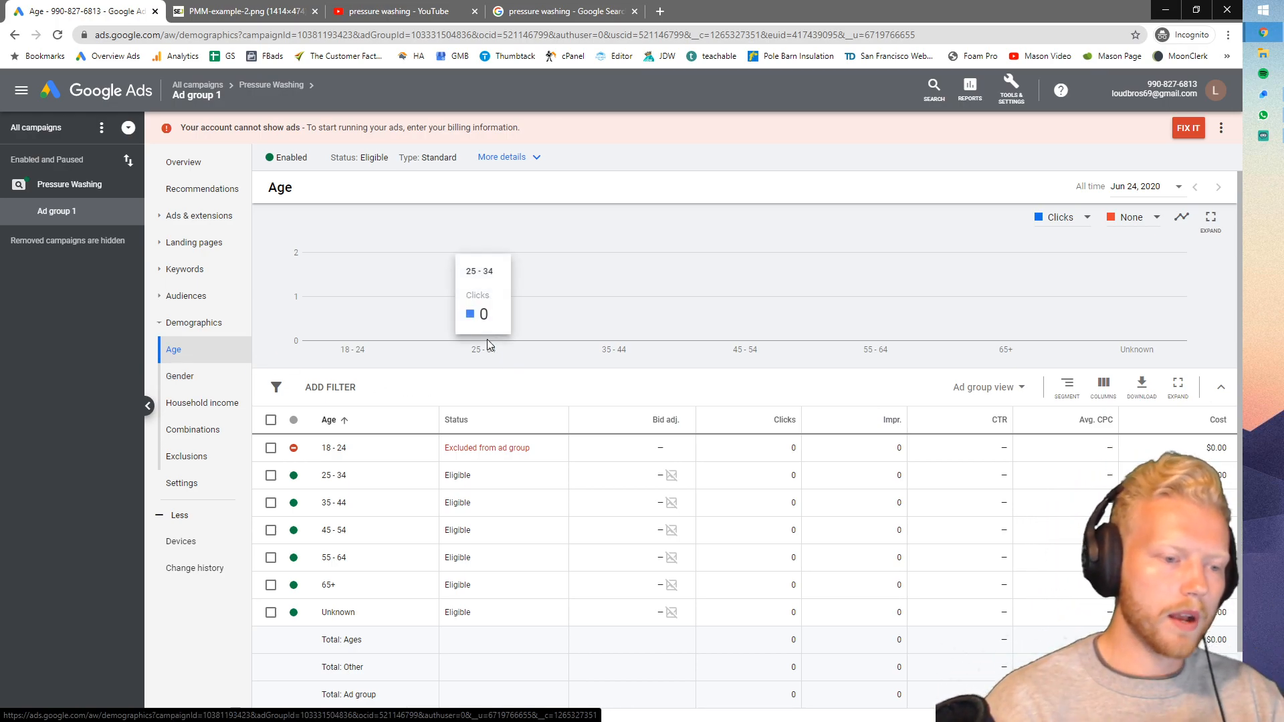